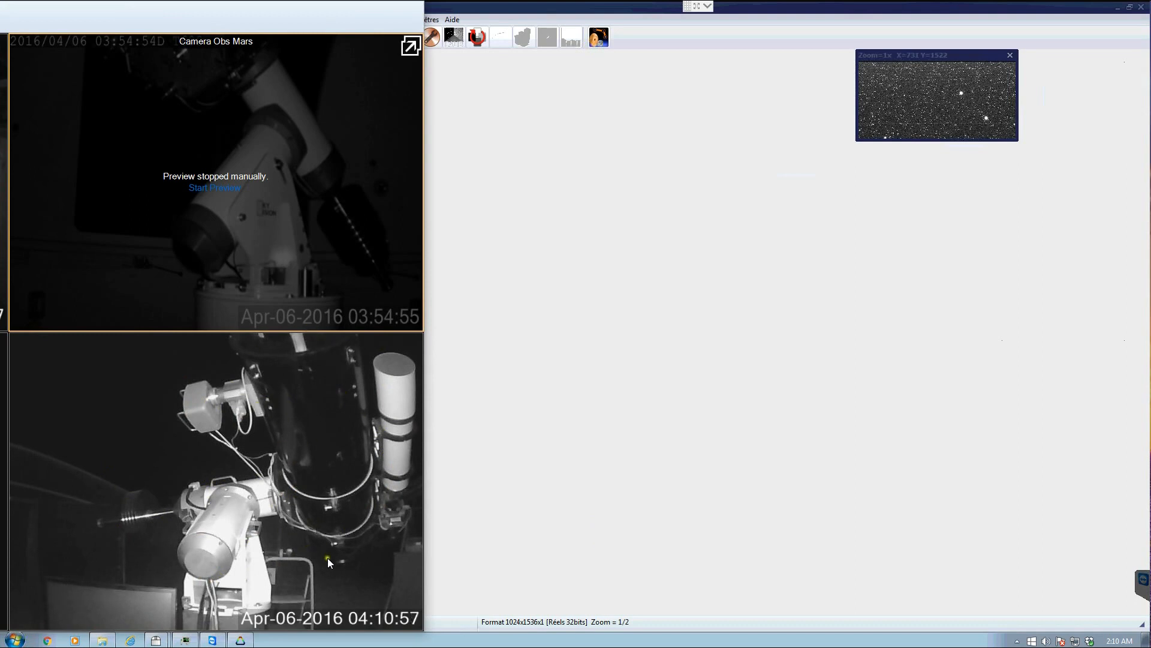
- Close the camera viewer and open the telescope and peripherals configuration dialog, moving it aside
{"action": "key", "text": "alt+F4"}
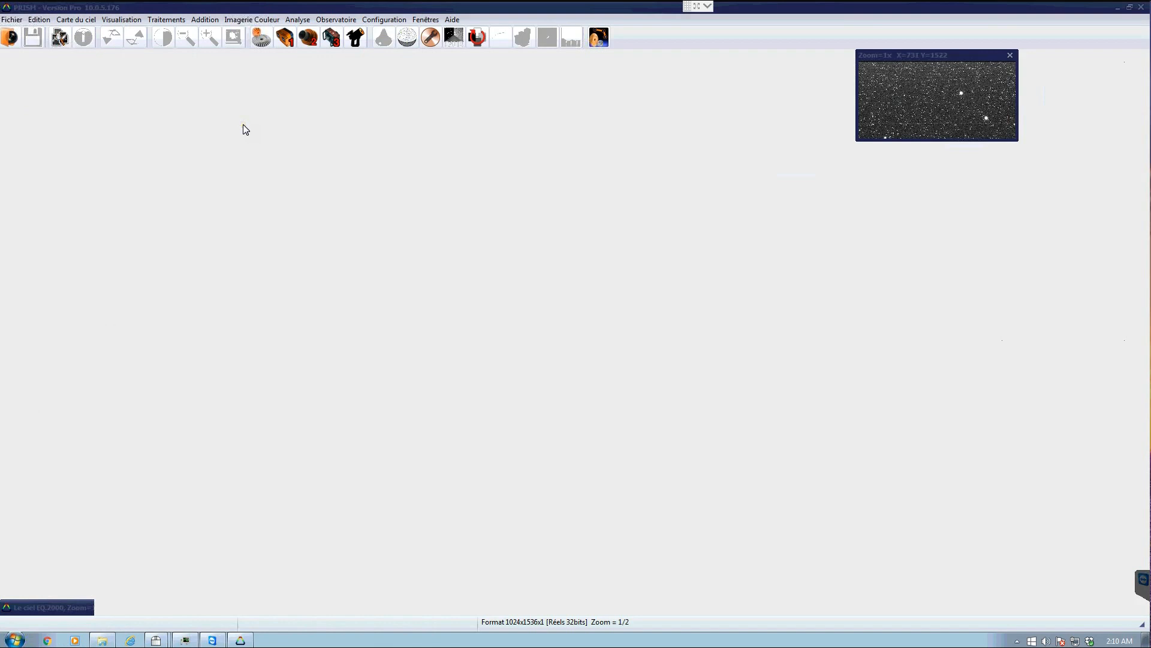
{"action": "left_click", "coordinate": [261, 39]}
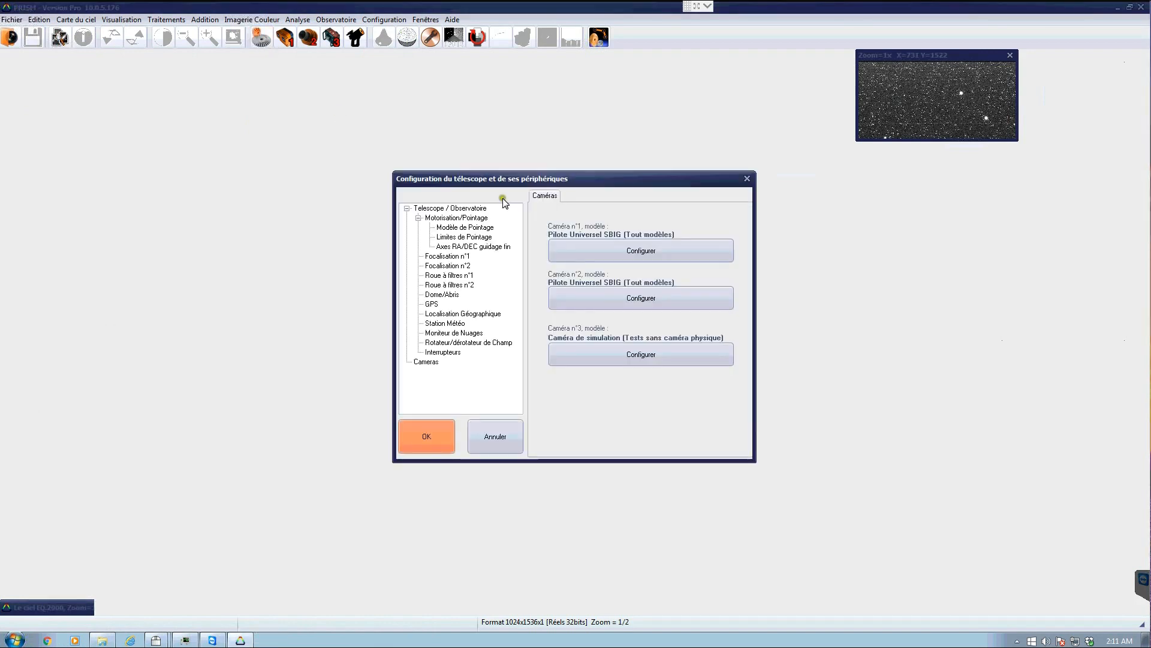
{"action": "left_click_drag", "start_coordinate": [516, 182], "coordinate": [262, 102]}
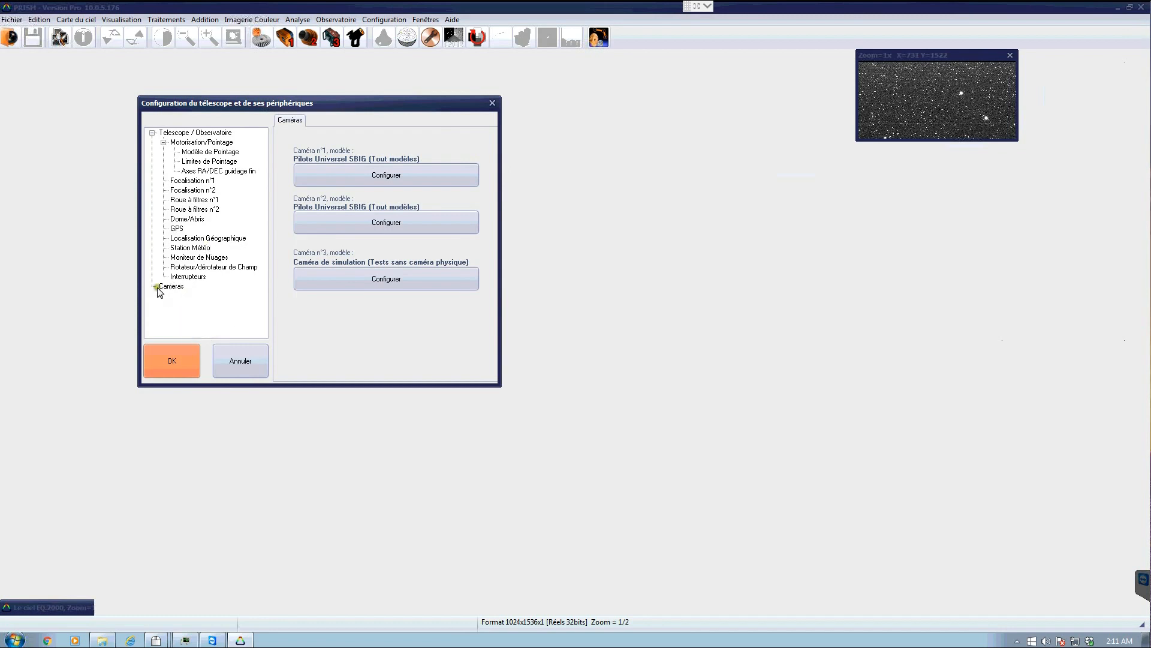
- Open the acquisition properties of camera n°1, the SBIG universal driver
{"action": "left_click", "coordinate": [354, 227]}
{"action": "left_click", "coordinate": [354, 226]}
{"action": "left_click", "coordinate": [349, 168]}
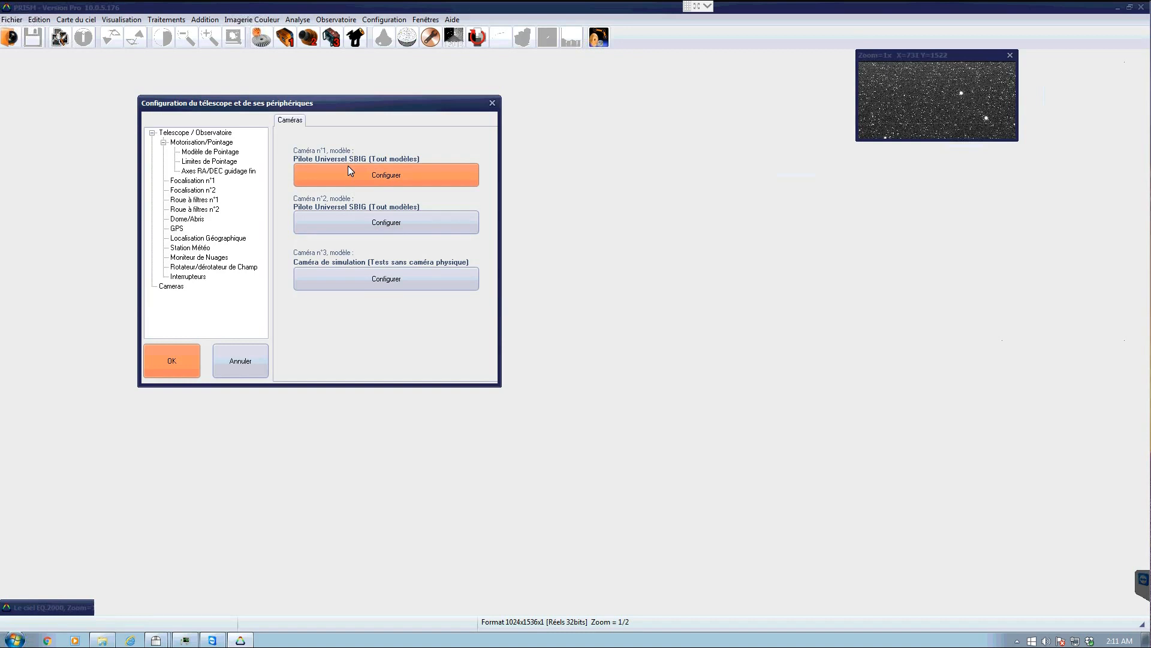
{"action": "left_click", "coordinate": [371, 217]}
{"action": "left_click", "coordinate": [376, 174]}
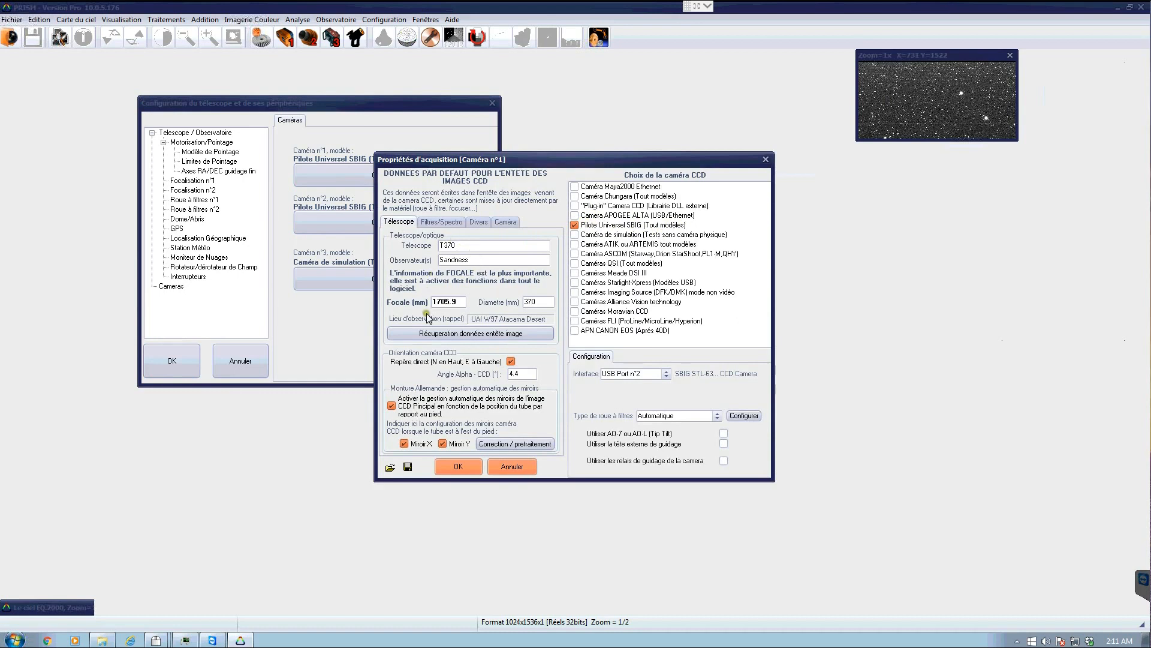
- Check the 1705.9 mm focal length and open the filter wheel configuration
{"action": "left_click_drag", "start_coordinate": [463, 303], "coordinate": [431, 298]}
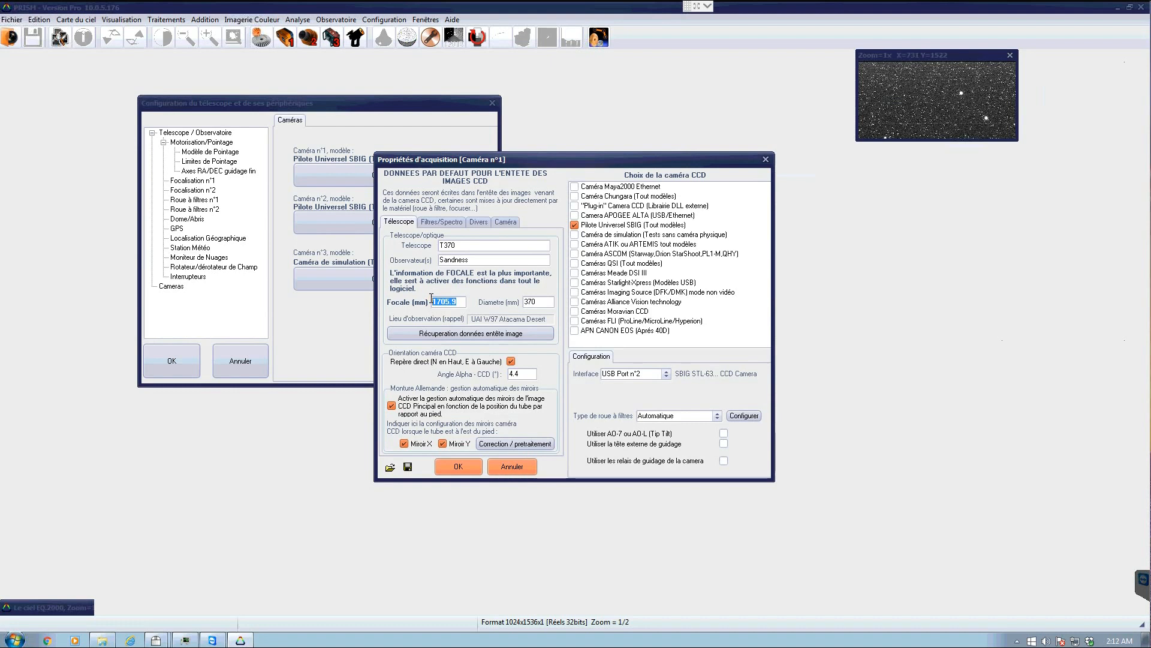
{"action": "left_click", "coordinate": [463, 300]}
{"action": "double_click", "coordinate": [434, 301]}
{"action": "left_click", "coordinate": [536, 301]}
{"action": "left_click", "coordinate": [738, 416]}
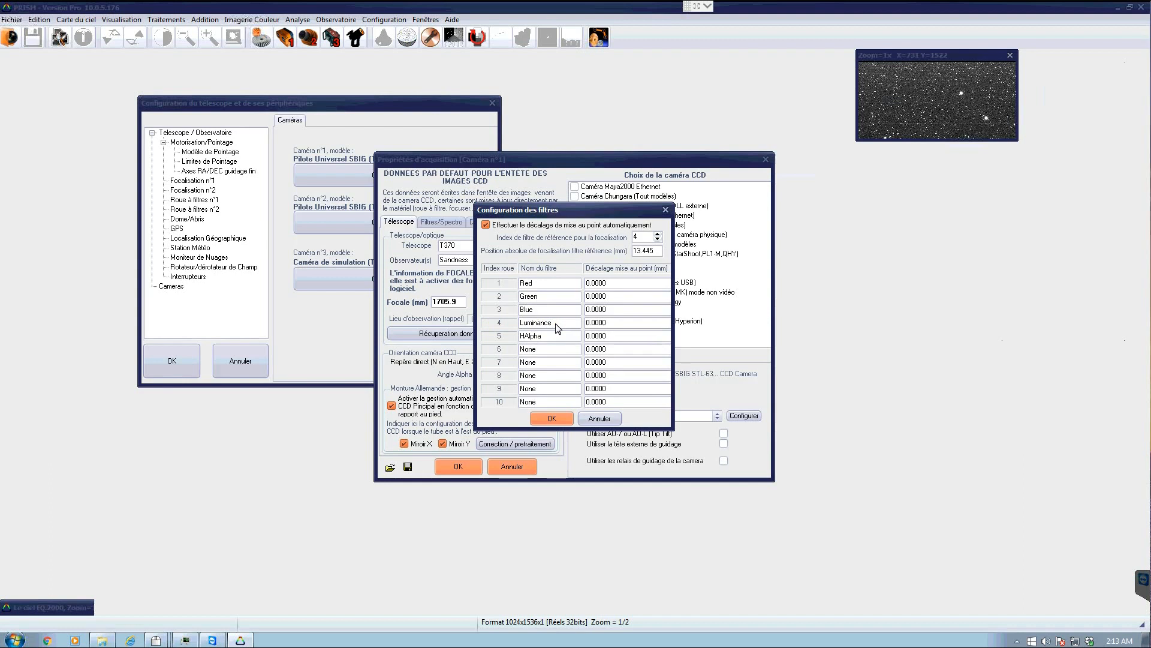
- Go through the reference filter index and the per-filter focus offsets, and confirm the filter configuration
{"action": "left_click", "coordinate": [656, 251]}
{"action": "left_click", "coordinate": [642, 236]}
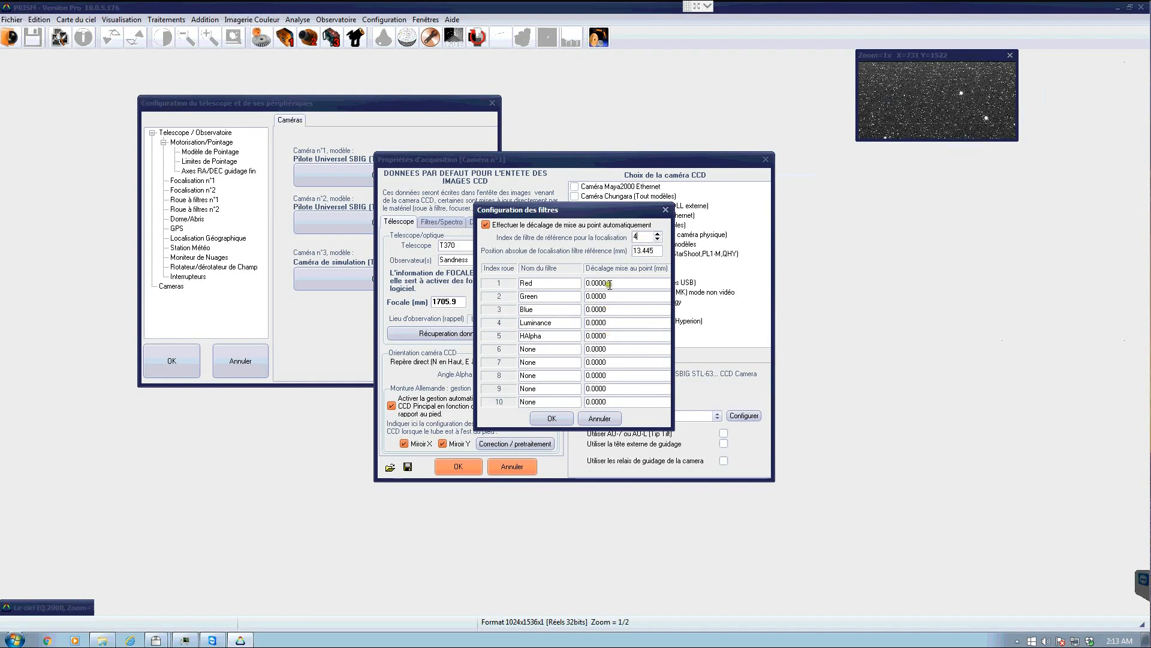
{"action": "left_click", "coordinate": [608, 336]}
{"action": "left_click", "coordinate": [605, 282]}
{"action": "left_click", "coordinate": [613, 295]}
{"action": "left_click", "coordinate": [616, 310]}
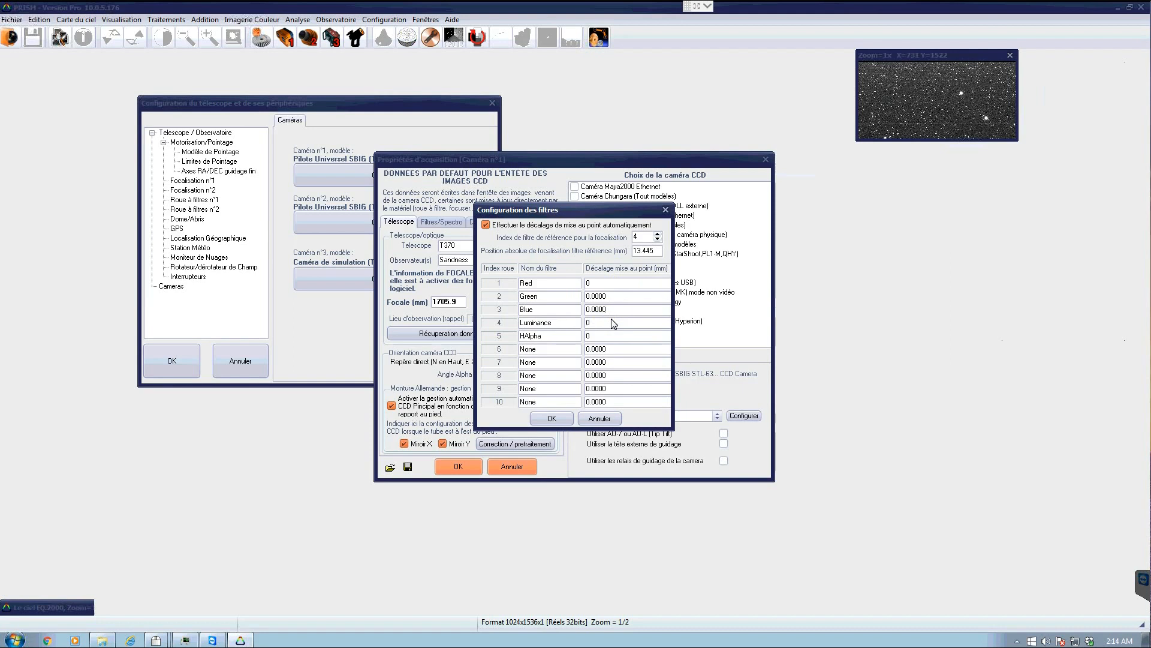
{"action": "left_click", "coordinate": [567, 419]}
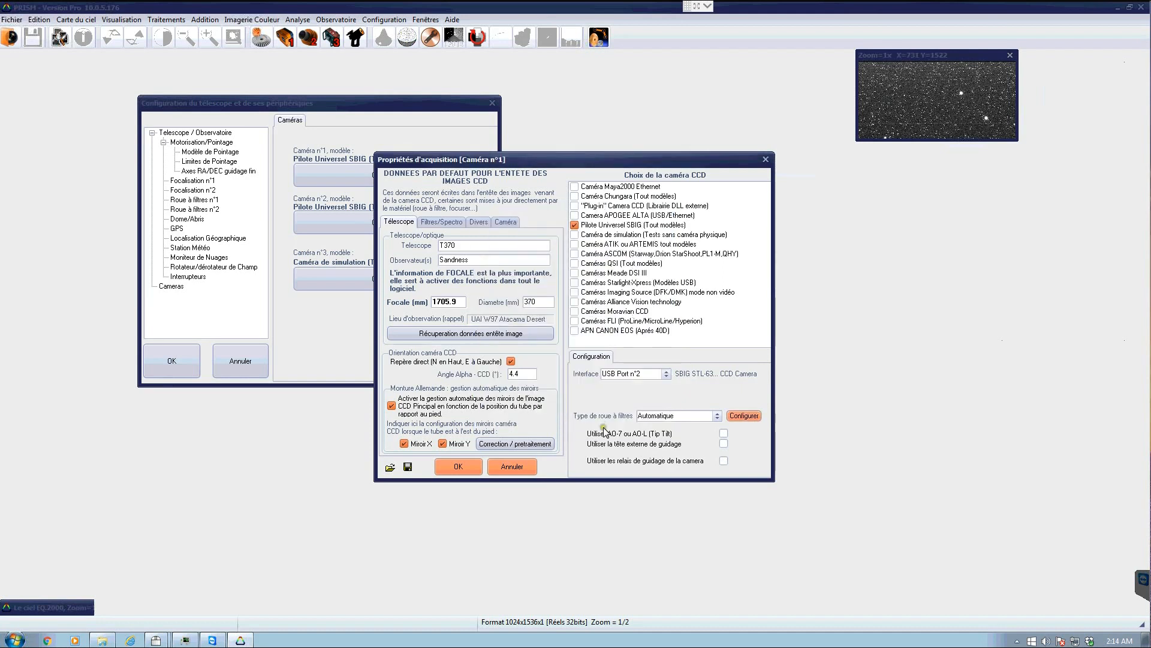
- Examine the camera interface and mirror options, and confirm the camera n°1 acquisition properties
{"action": "left_click", "coordinate": [601, 265]}
{"action": "left_click", "coordinate": [716, 347]}
{"action": "left_click", "coordinate": [605, 367]}
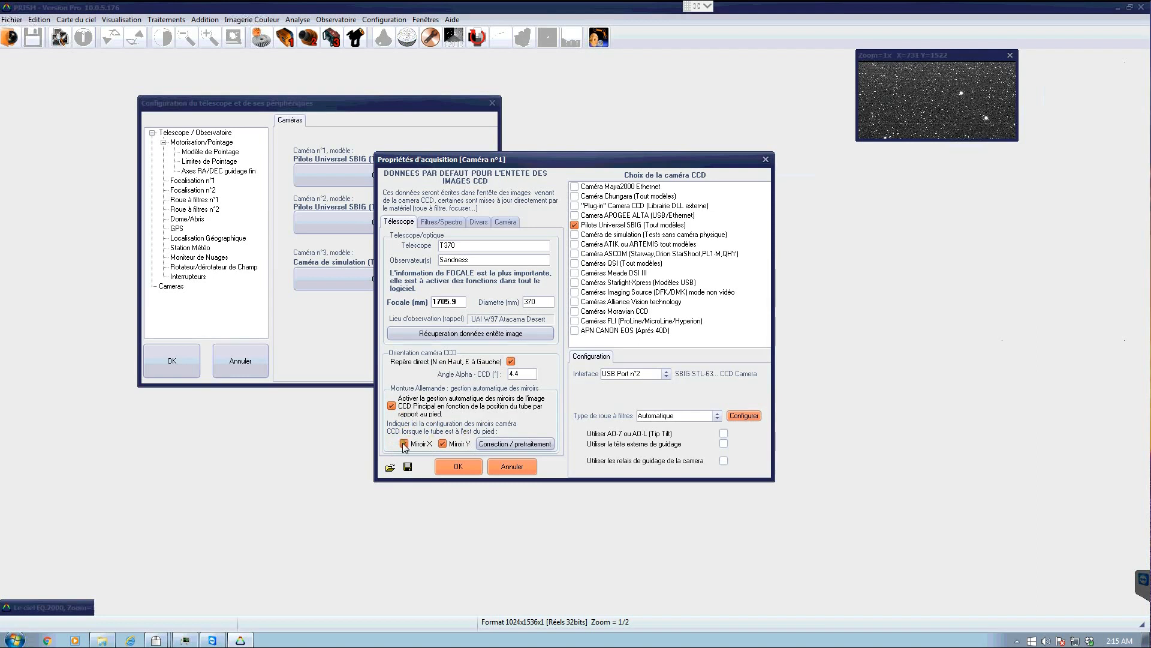
{"action": "left_click", "coordinate": [443, 443]}
{"action": "left_click", "coordinate": [442, 443]}
{"action": "left_click", "coordinate": [458, 466]}
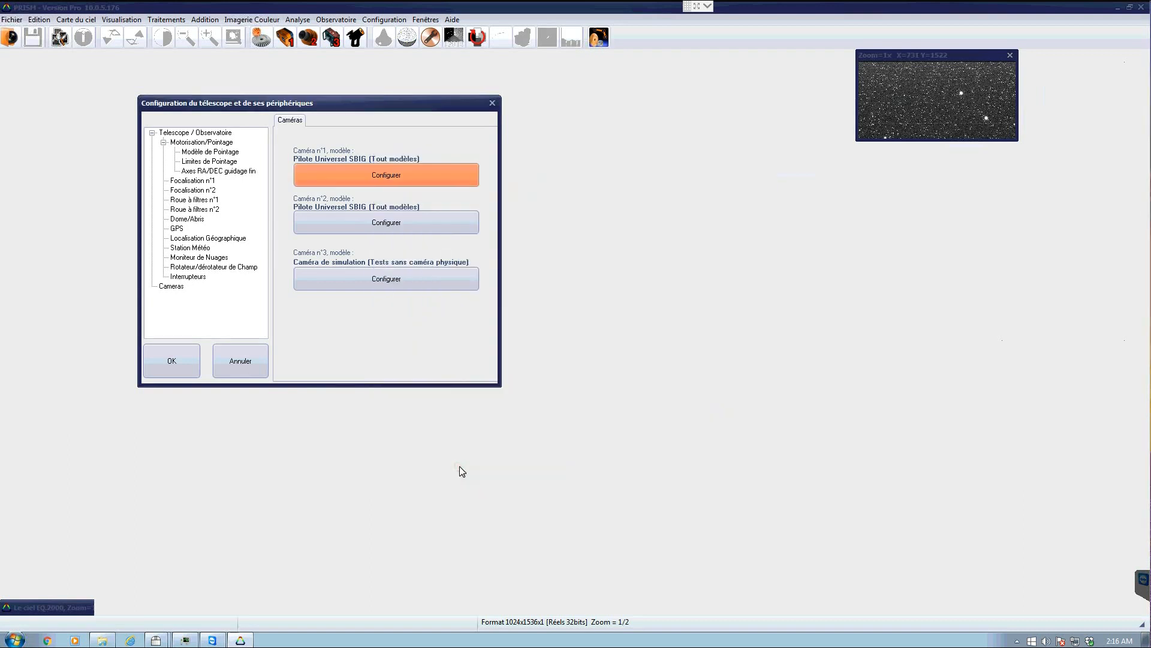
- Open the ASCOM telescope driver's system setup from the Telescope / Observatoire page and cancel it
{"action": "double_click", "coordinate": [207, 133]}
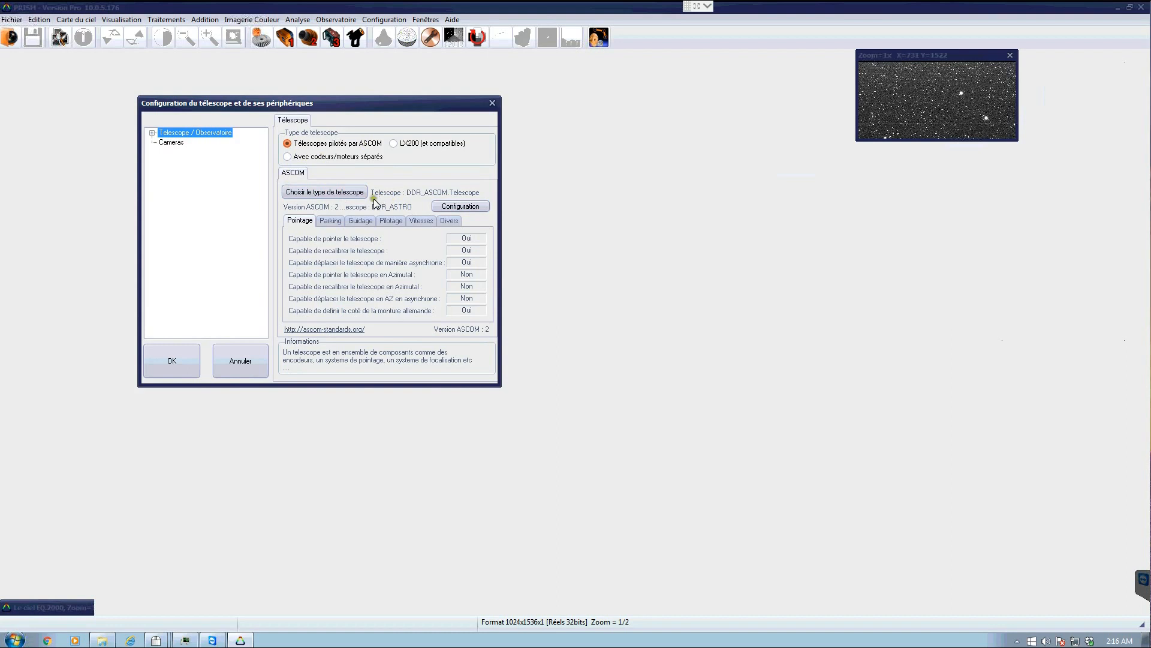
{"action": "left_click", "coordinate": [459, 206]}
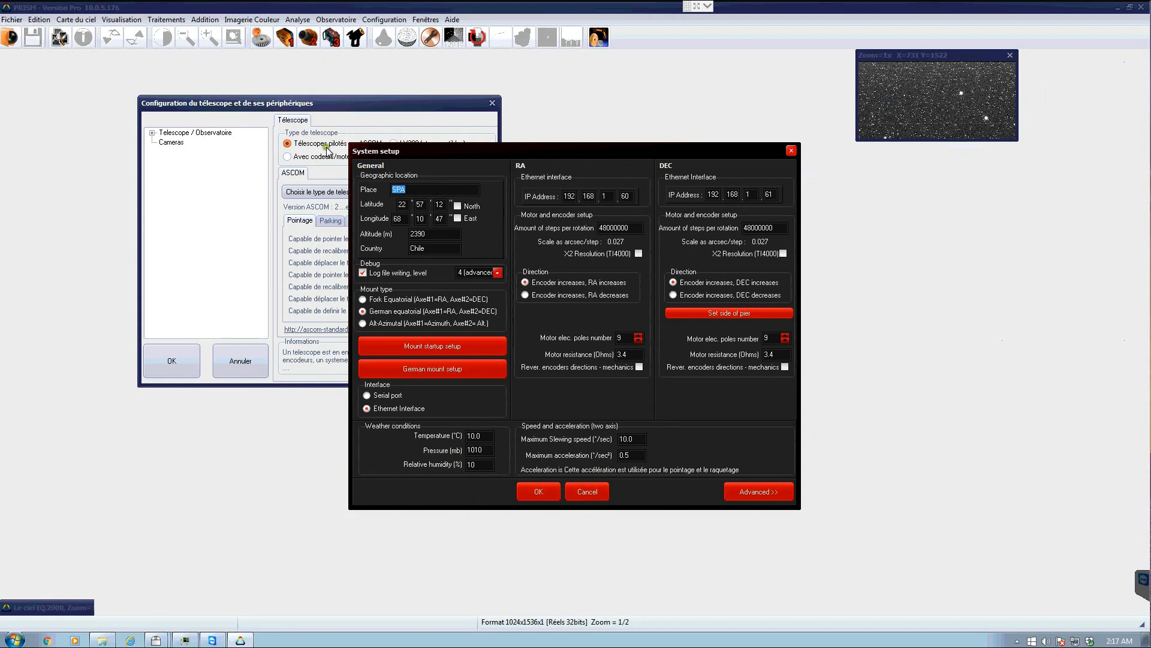
{"action": "left_click", "coordinate": [579, 491]}
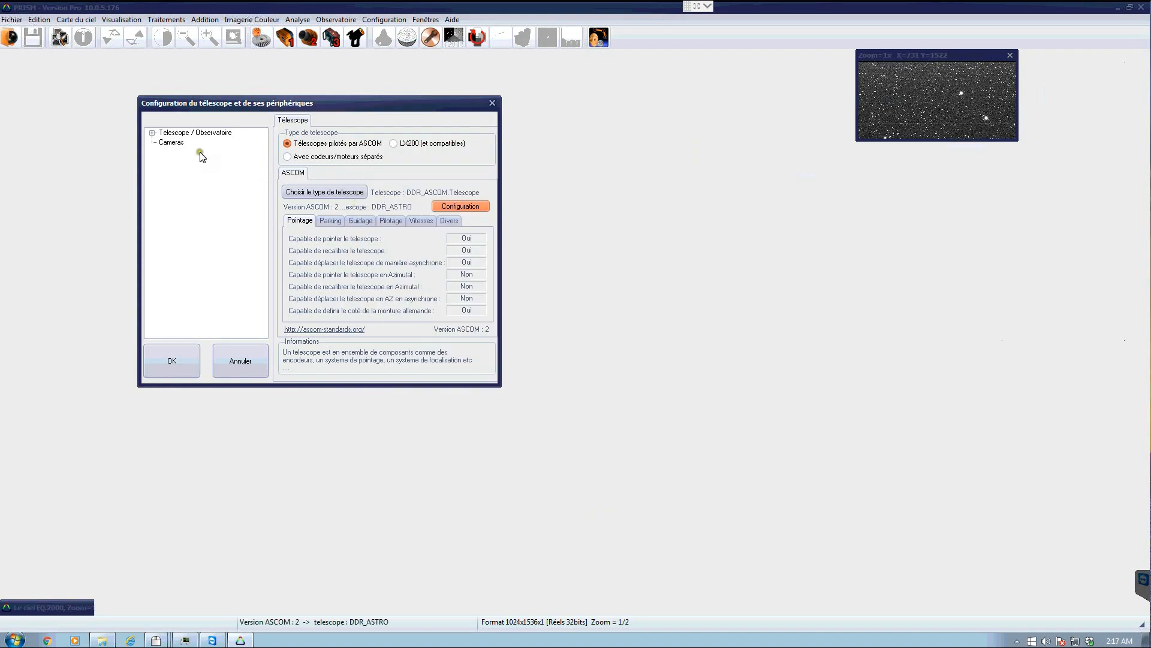
- Expand the telescope tree and review the ASCOM guiding options
{"action": "left_click", "coordinate": [153, 133]}
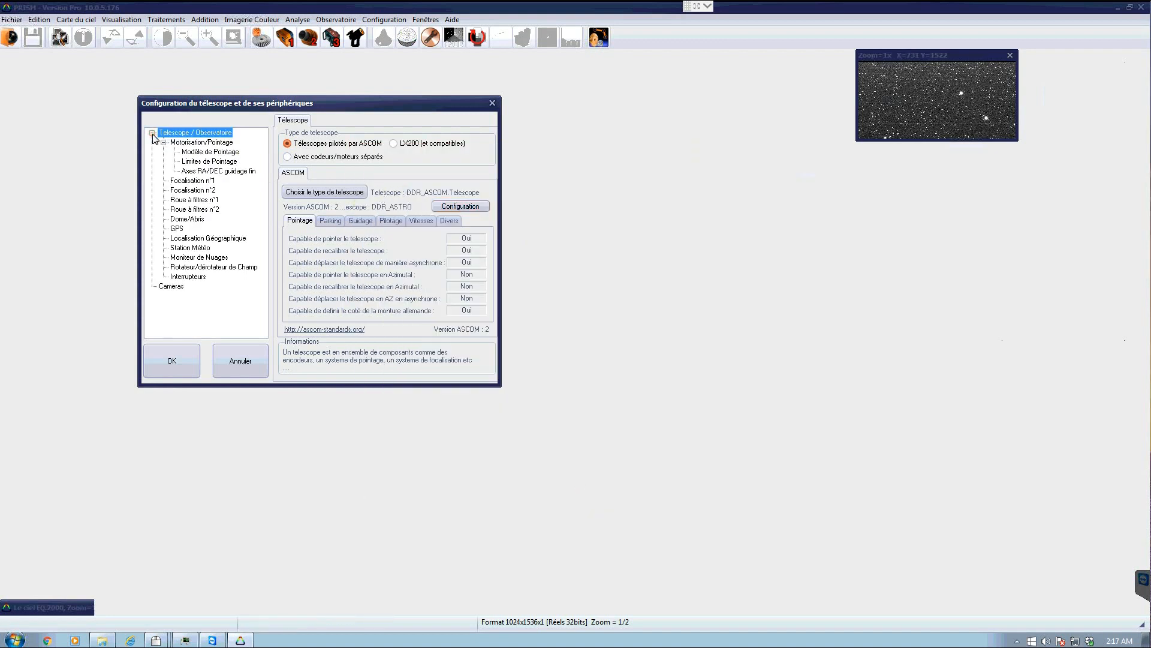
{"action": "left_click", "coordinate": [360, 222]}
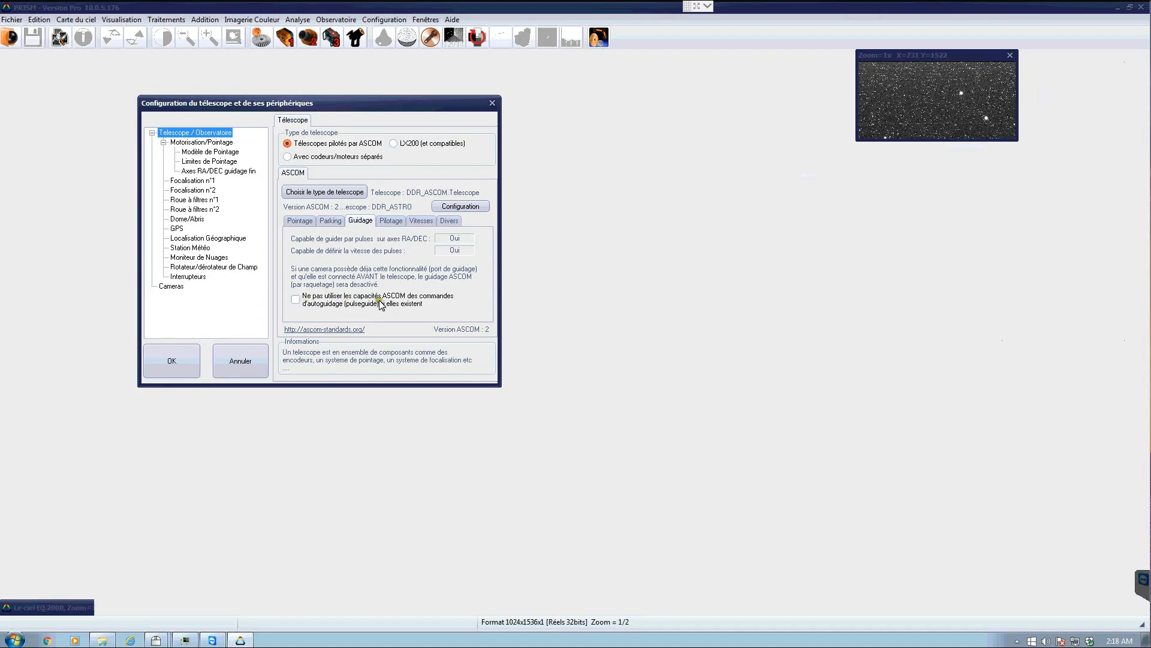
{"action": "left_click", "coordinate": [302, 300]}
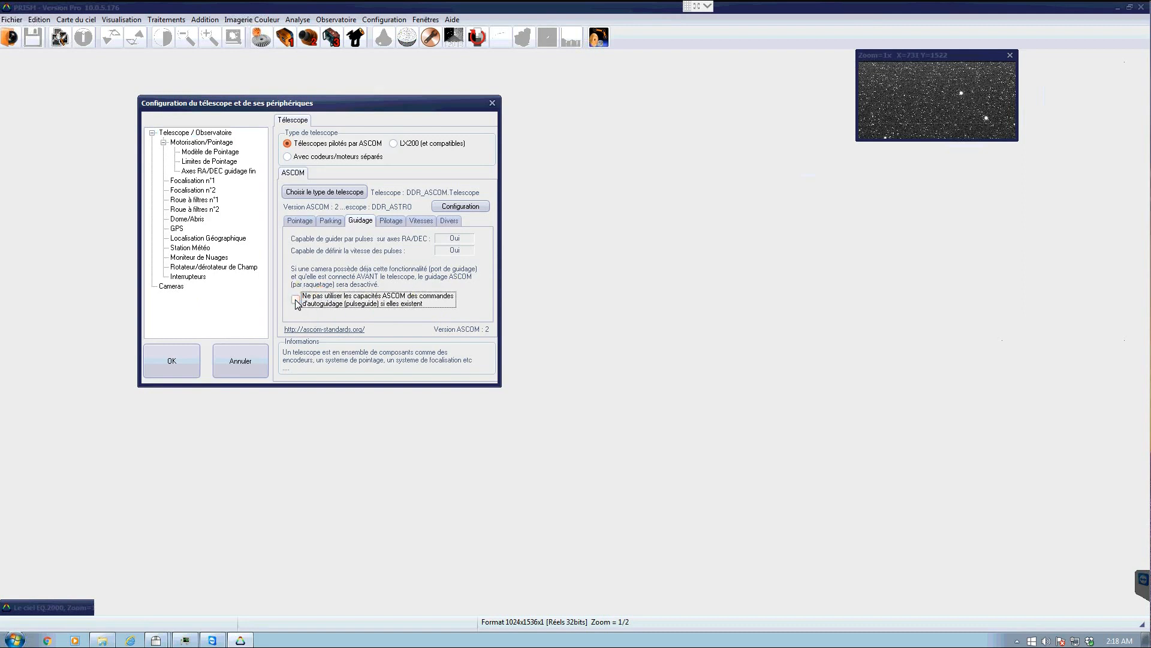
- Open the camera n°1 acquisition properties again and cancel them
{"action": "left_click", "coordinate": [168, 287]}
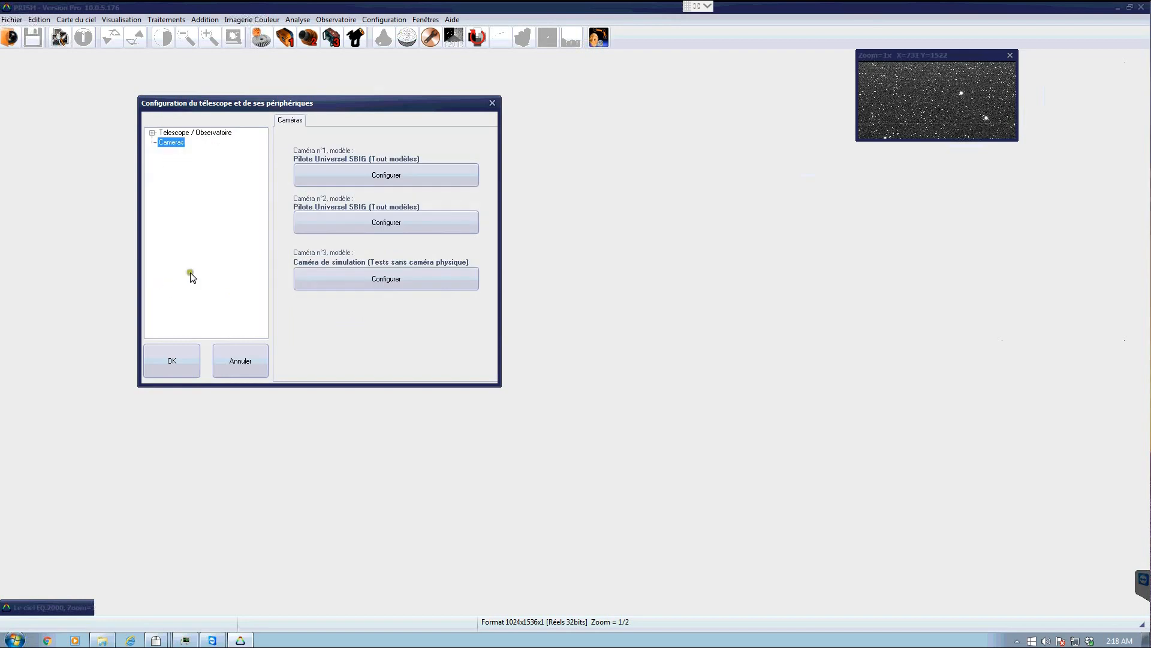
{"action": "left_click", "coordinate": [338, 174]}
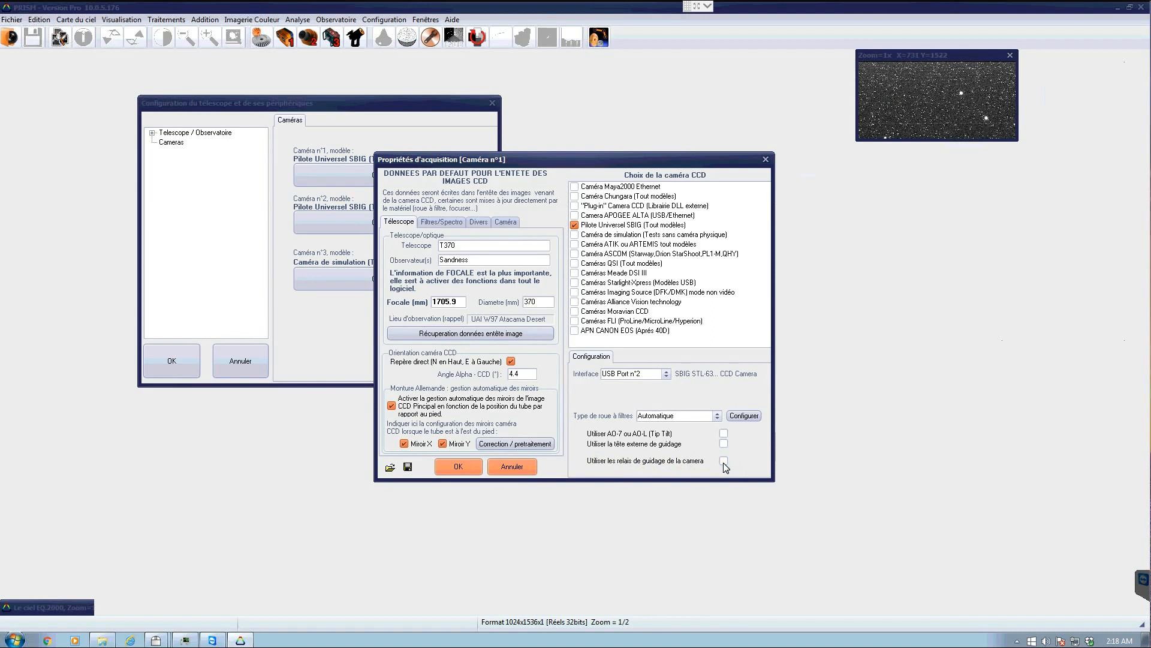
{"action": "left_click", "coordinate": [513, 469]}
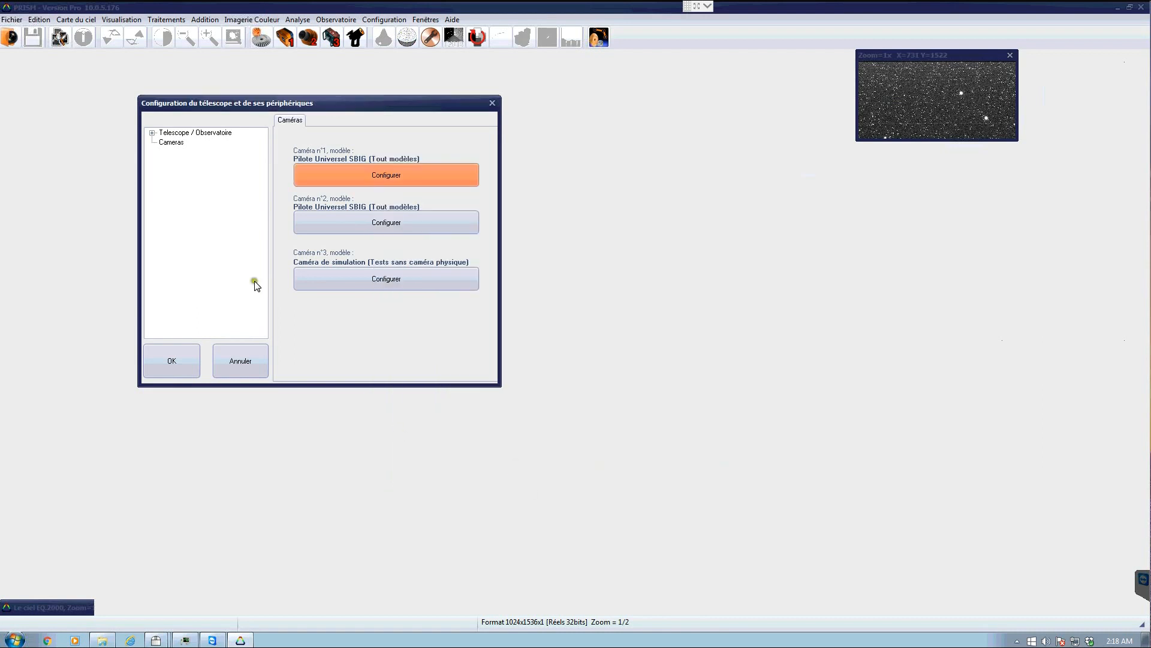
- Disable the telescope position correction by pointing model on the Modèle de Pointage page
{"action": "left_click", "coordinate": [186, 132]}
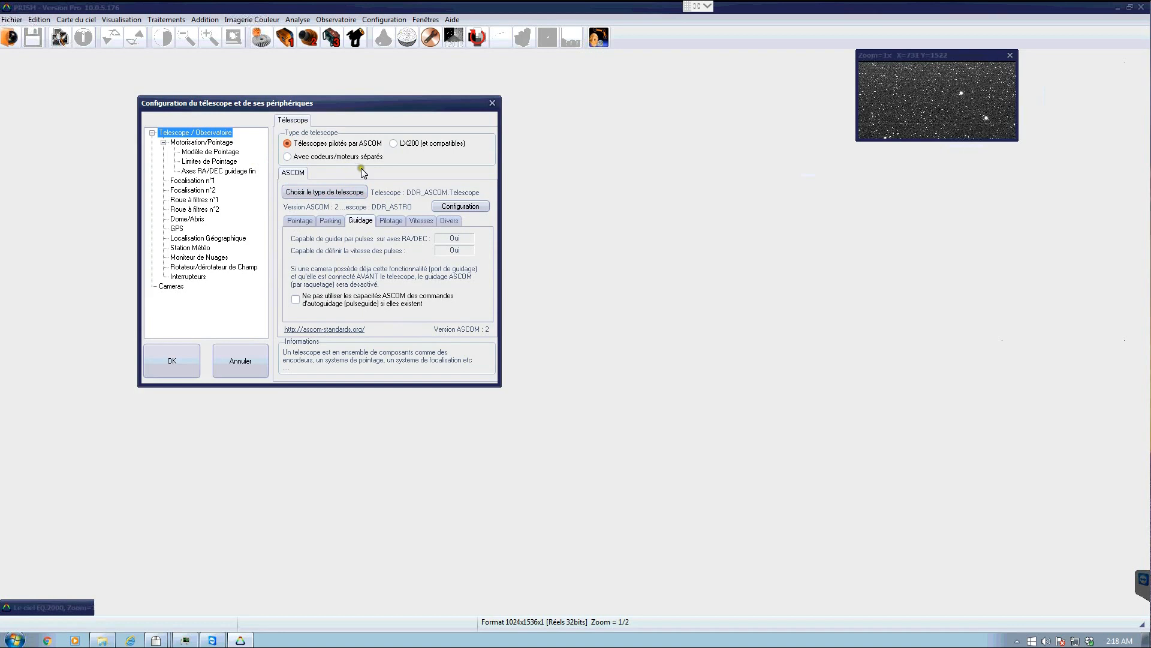
{"action": "left_click", "coordinate": [204, 154]}
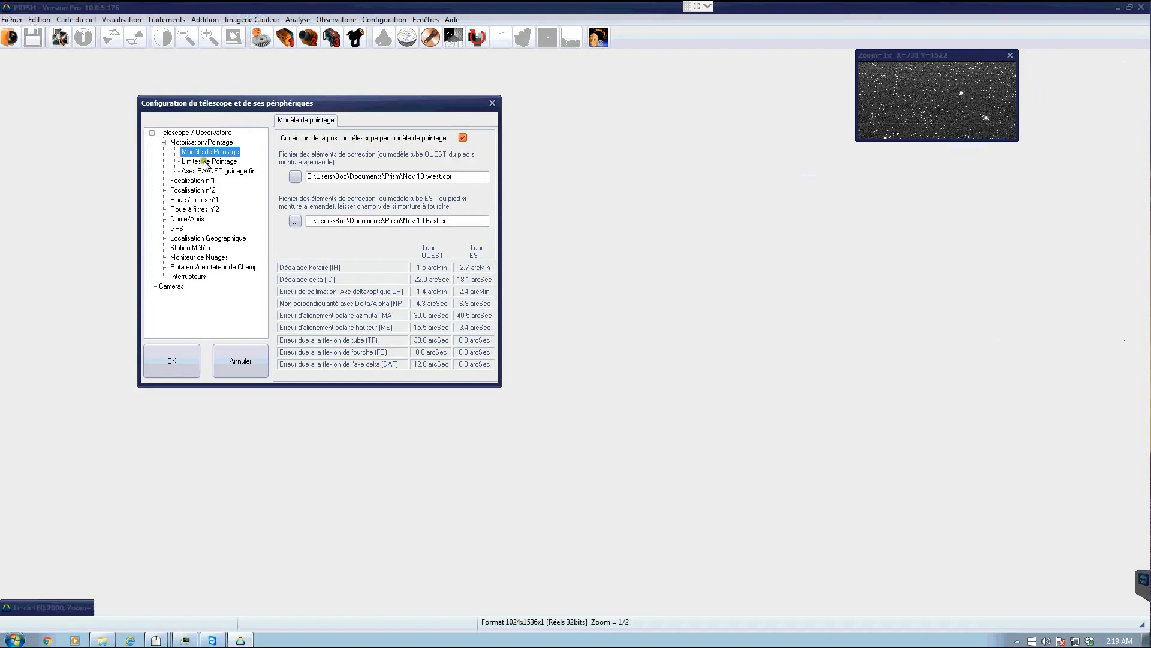
{"action": "left_click", "coordinate": [463, 138]}
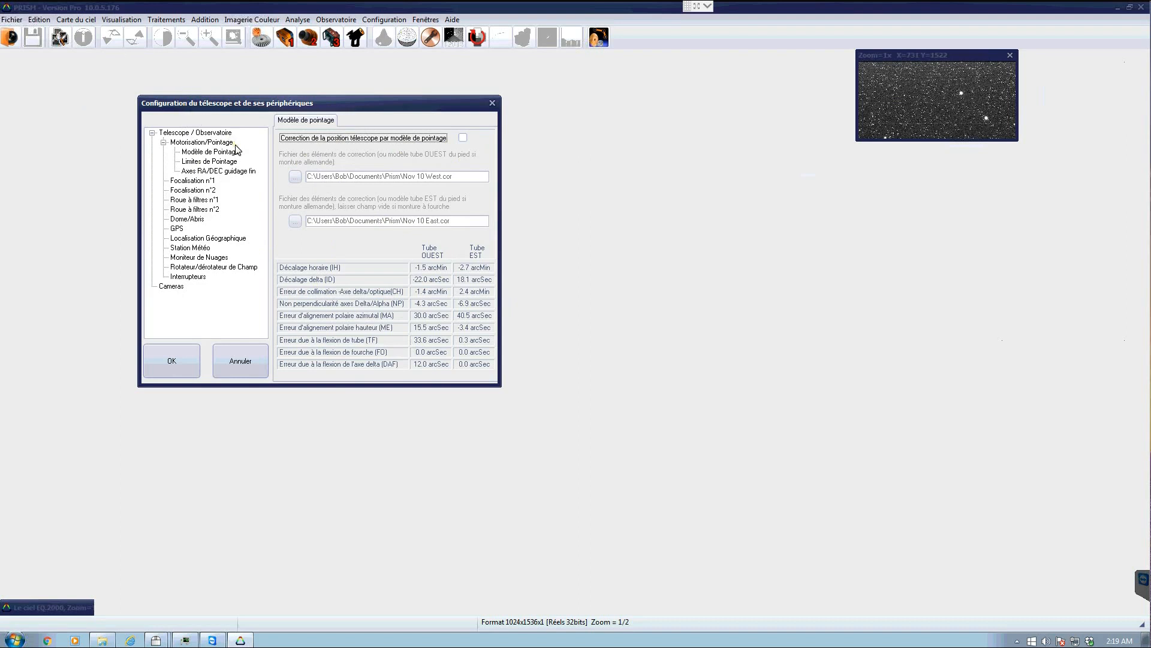
- View the pointing limits and the RA/DEC fine-guiding axes pages
{"action": "left_click", "coordinate": [200, 162]}
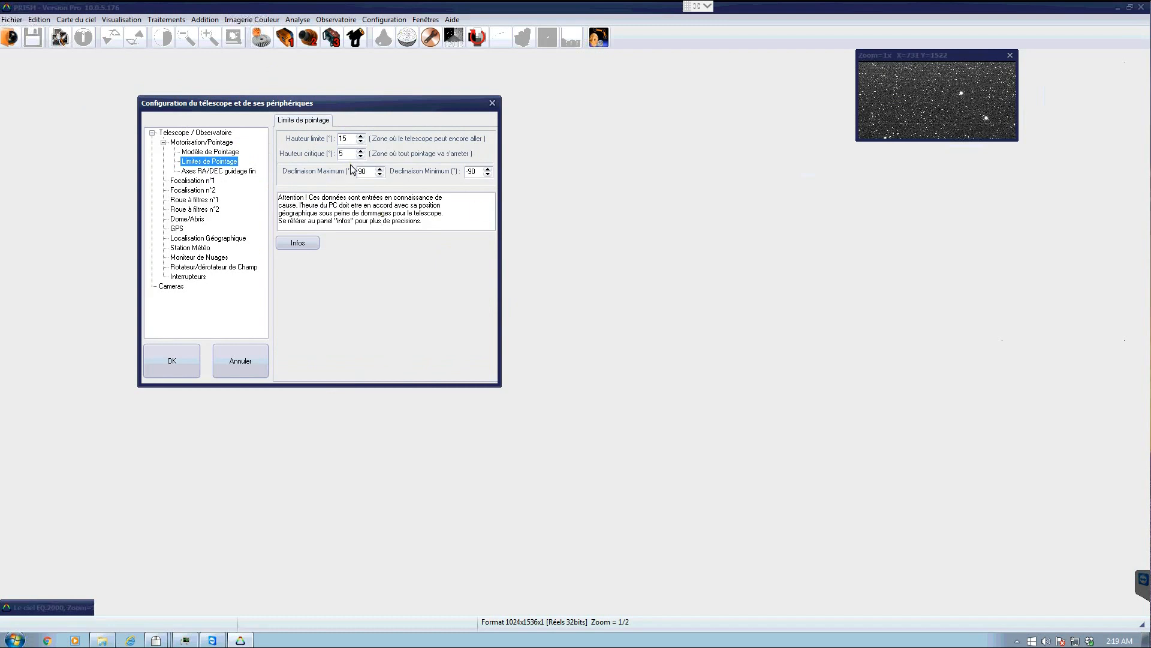
{"action": "left_click", "coordinate": [208, 171]}
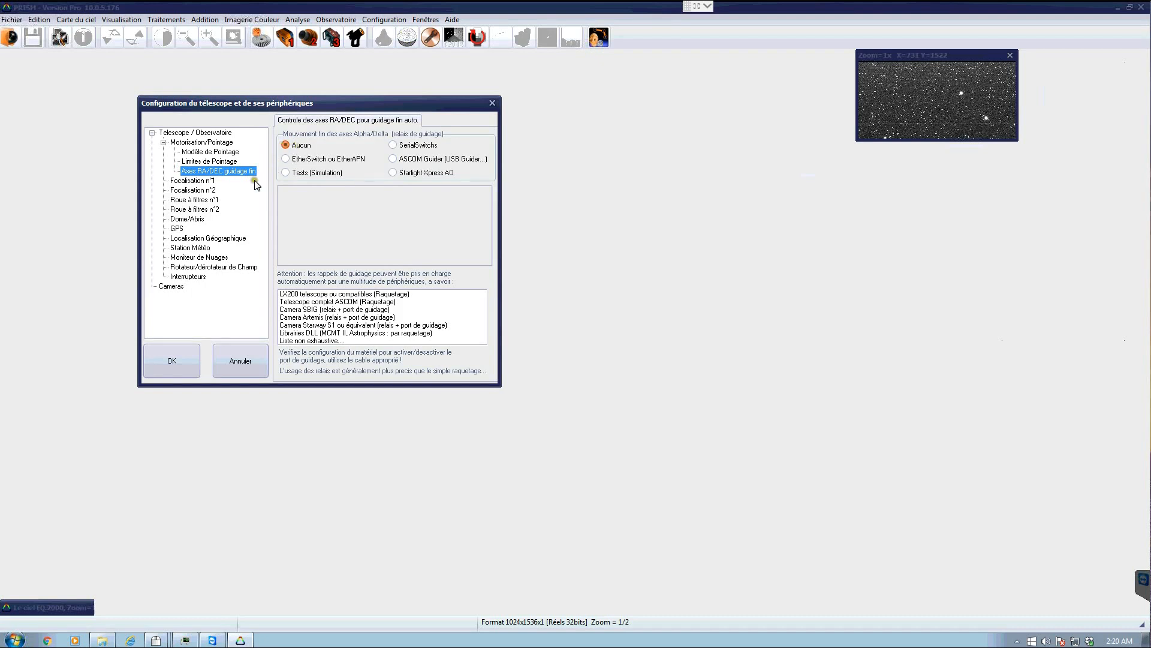
- Open the Optec TCF-S ASCOM focuser setup for Focalisation n°1 and close it
{"action": "left_click", "coordinate": [192, 180]}
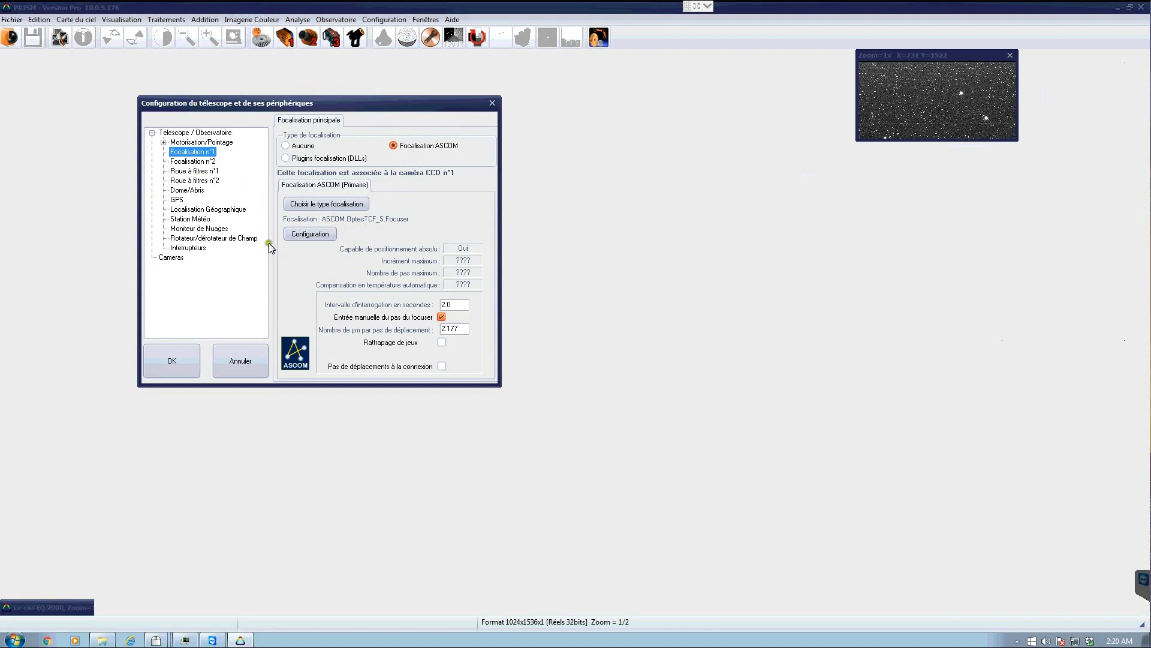
{"action": "left_click", "coordinate": [322, 237]}
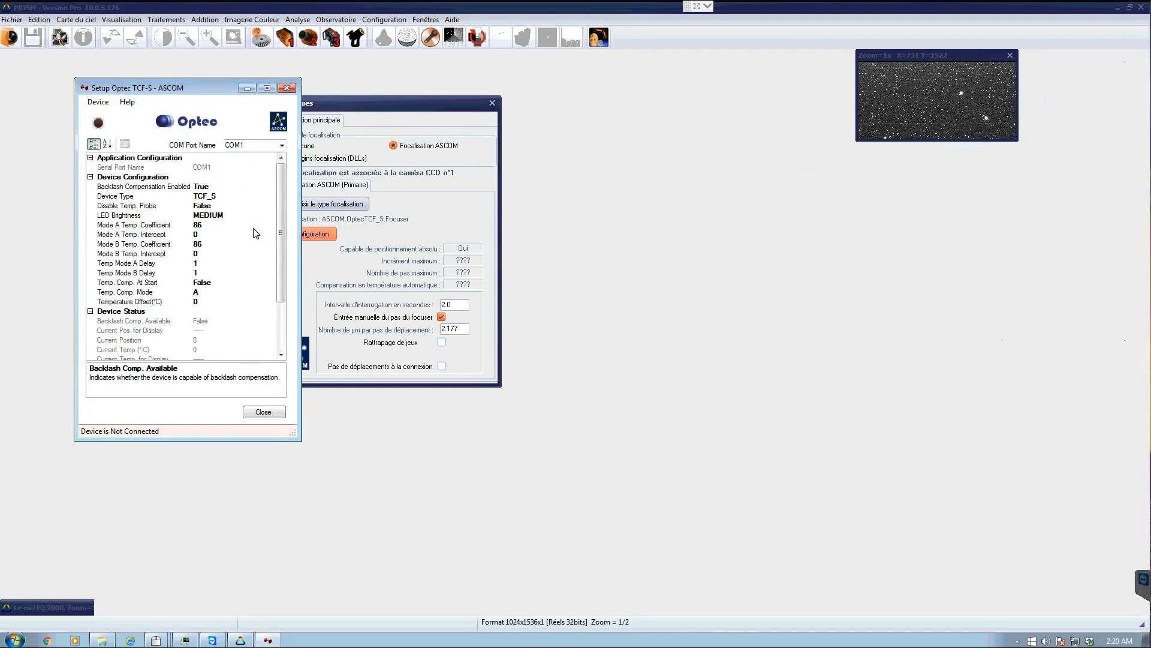
{"action": "left_click_drag", "start_coordinate": [138, 87], "coordinate": [419, 109]}
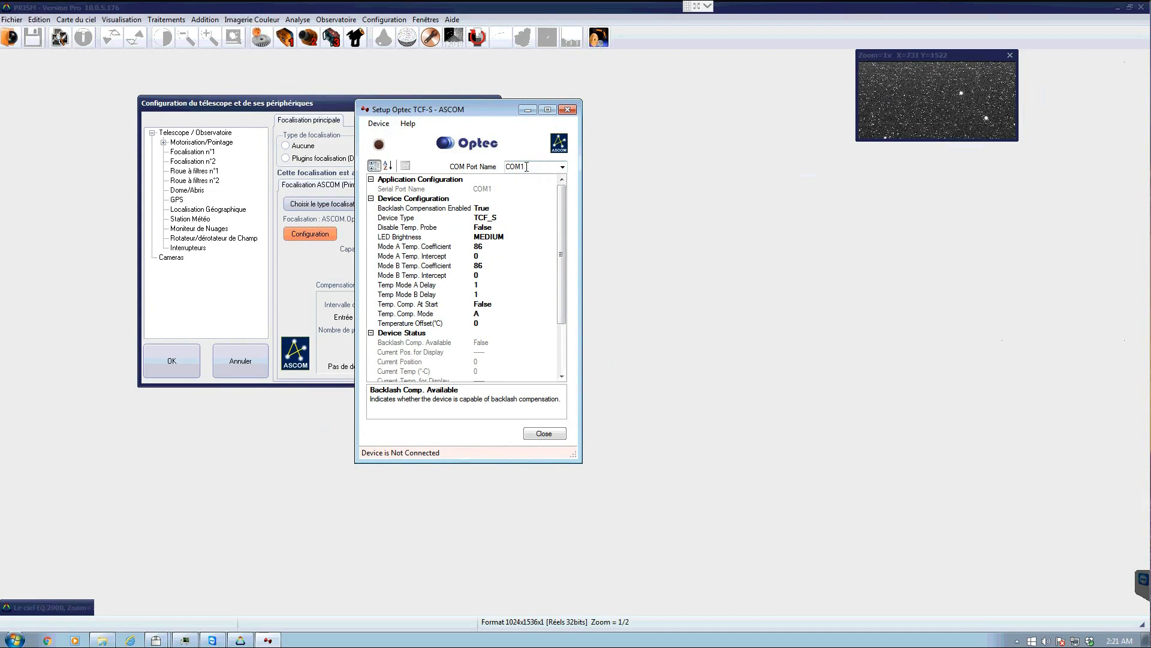
{"action": "left_click", "coordinate": [542, 434]}
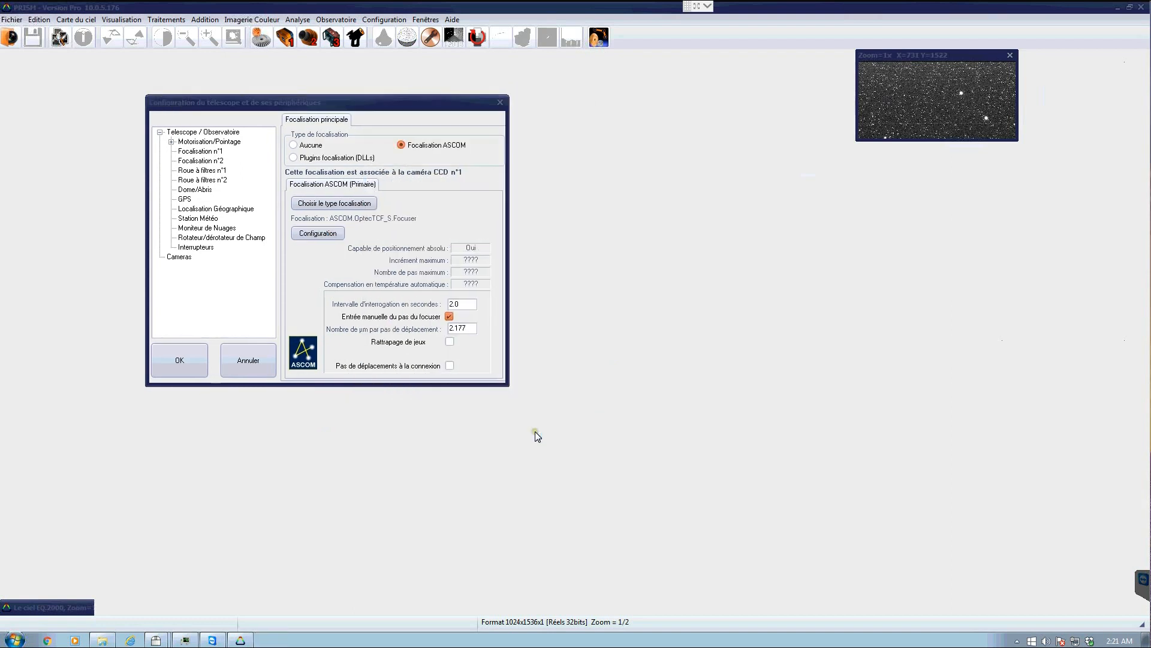
- Review the focuser polling interval, manual step entry and step size settings
{"action": "left_click", "coordinate": [440, 184]}
{"action": "left_click", "coordinate": [434, 199]}
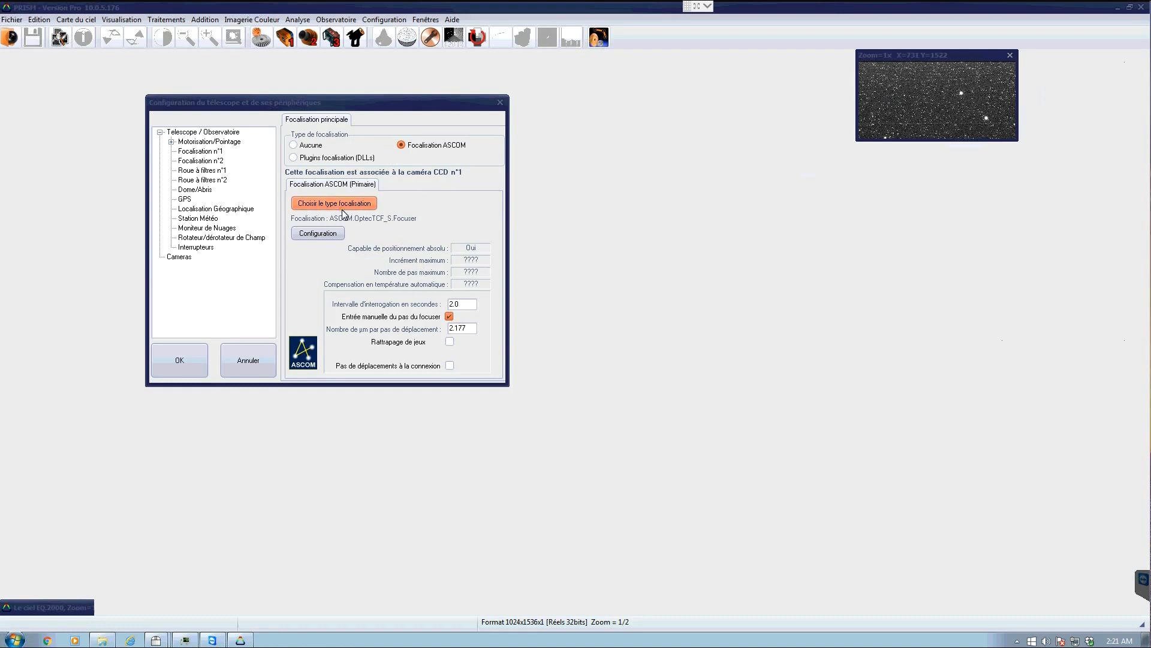
{"action": "left_click", "coordinate": [448, 331]}
{"action": "left_click", "coordinate": [465, 304]}
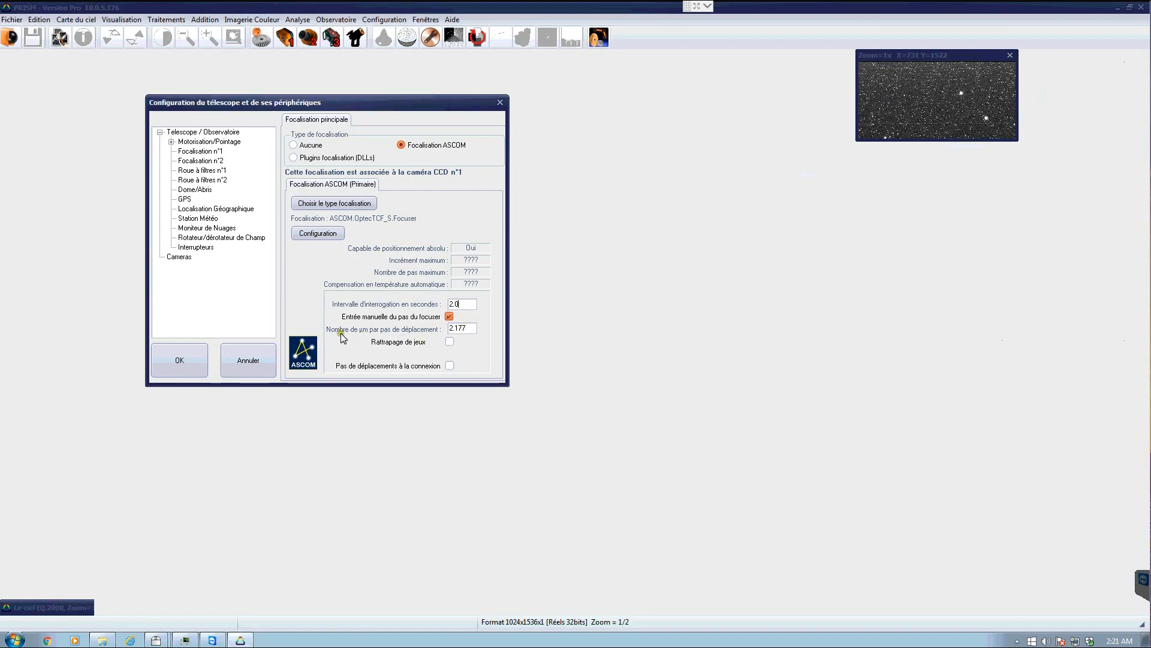
{"action": "left_click", "coordinate": [459, 329]}
{"action": "left_click_drag", "start_coordinate": [443, 325], "coordinate": [439, 344]}
{"action": "left_click", "coordinate": [449, 316]}
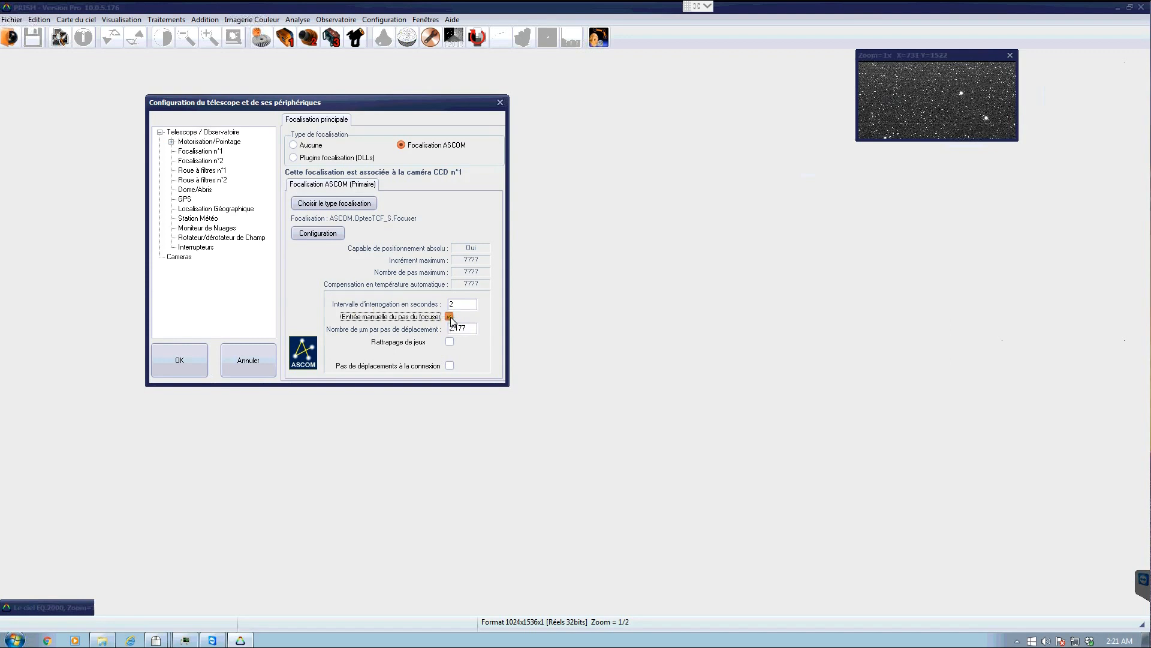
{"action": "left_click", "coordinate": [469, 327]}
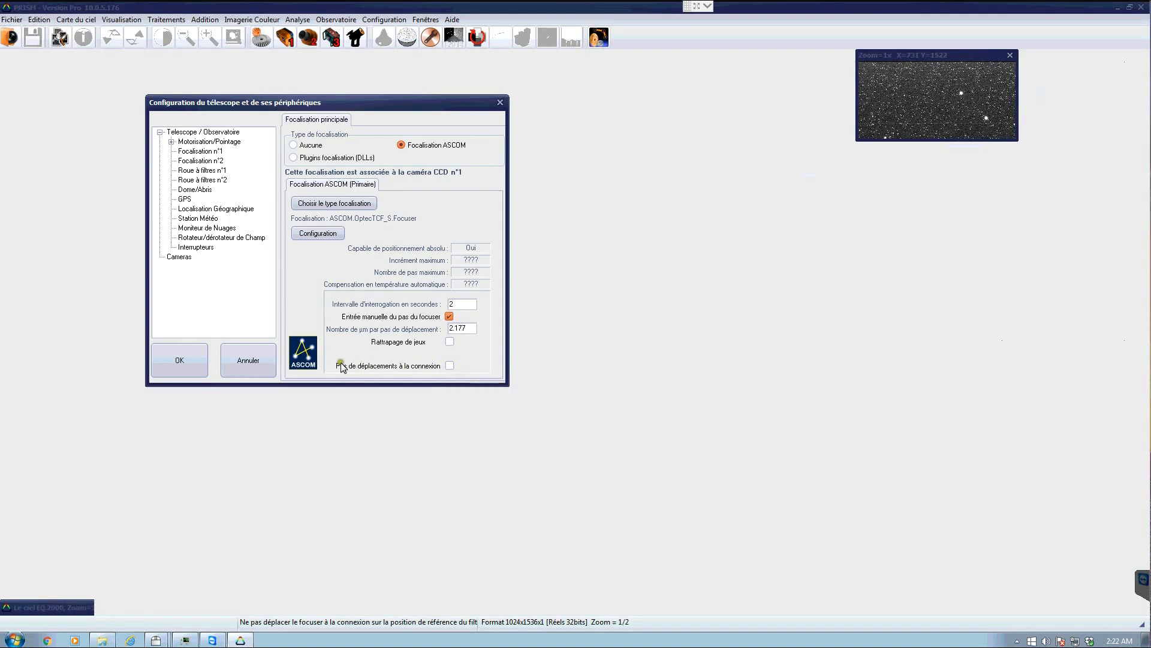
- Edit the focuser's micrometres-per-step value, entering a comma as the decimal separator
{"action": "left_click", "coordinate": [451, 366]}
{"action": "left_click", "coordinate": [466, 329]}
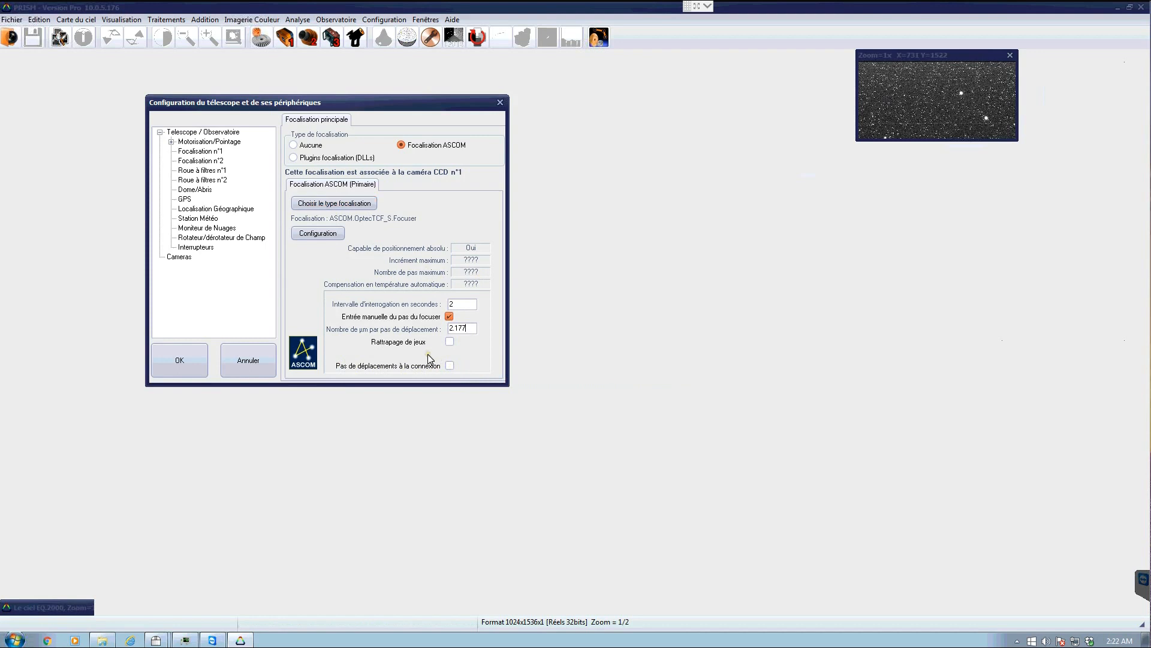
{"action": "left_click", "coordinate": [468, 305]}
{"action": "left_click", "coordinate": [454, 328]}
{"action": "left_click", "coordinate": [449, 330]}
{"action": "double_click", "coordinate": [449, 330]}
{"action": "left_click", "coordinate": [472, 328]}
{"action": "type", "text": ","}
{"action": "left_click", "coordinate": [379, 269]}
{"action": "left_click", "coordinate": [407, 218]}
- Review the second focuser, both filter wheel, dome and geographic location pages, then accept the configuration
{"action": "left_click", "coordinate": [207, 161]}
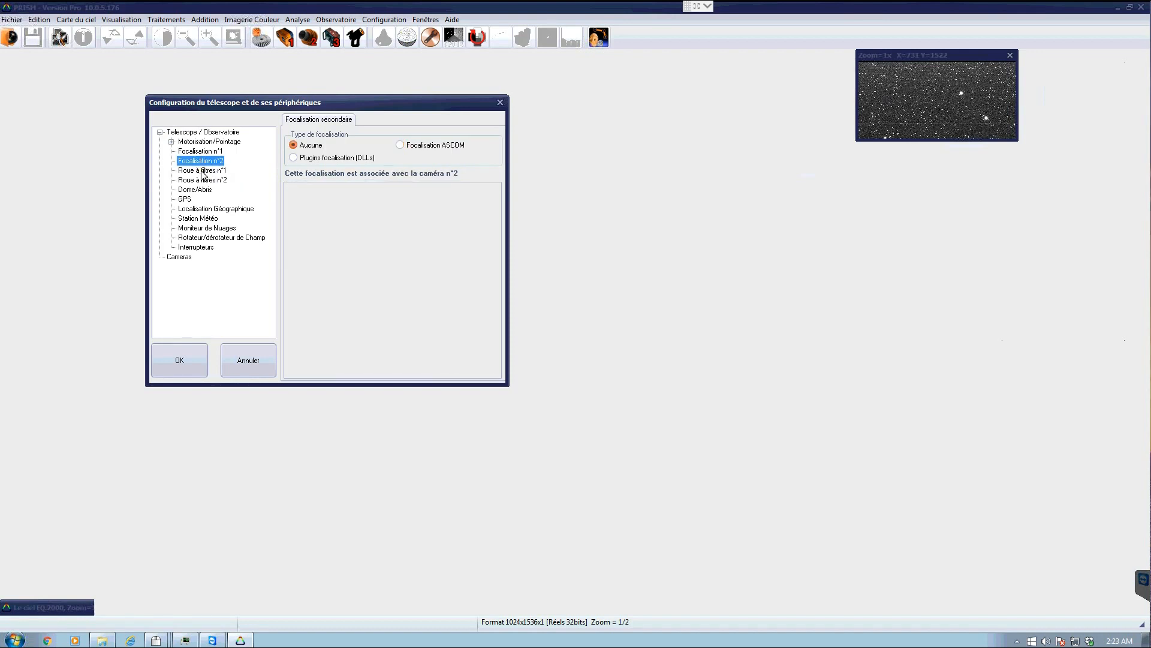
{"action": "left_click", "coordinate": [203, 172]}
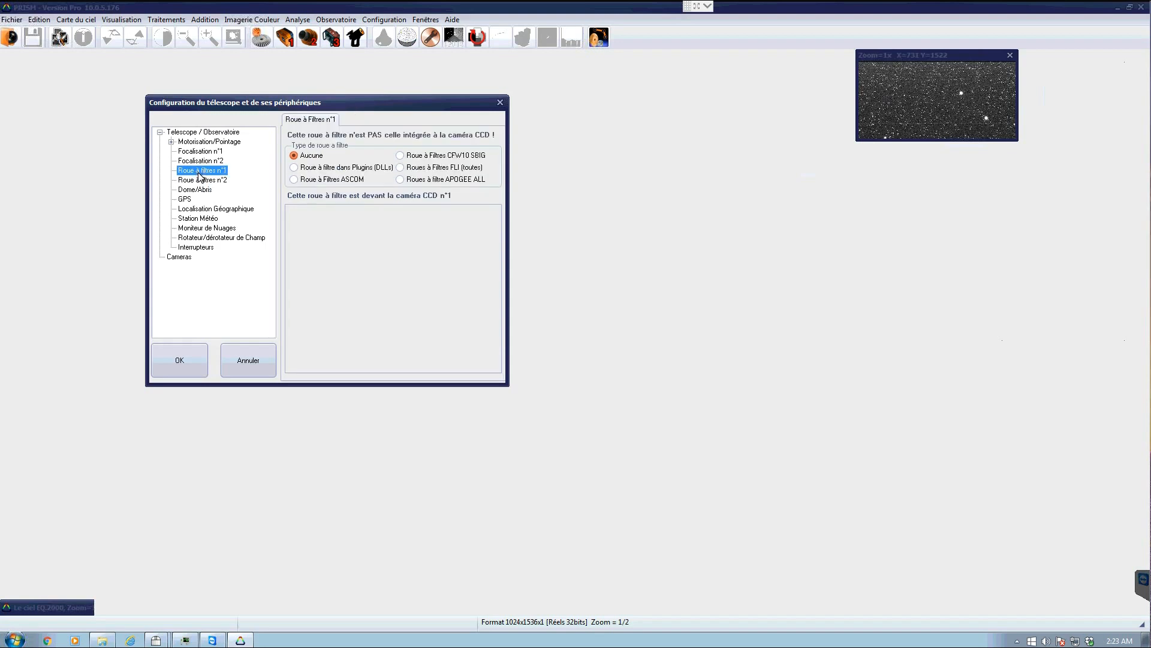
{"action": "left_click", "coordinate": [203, 180]}
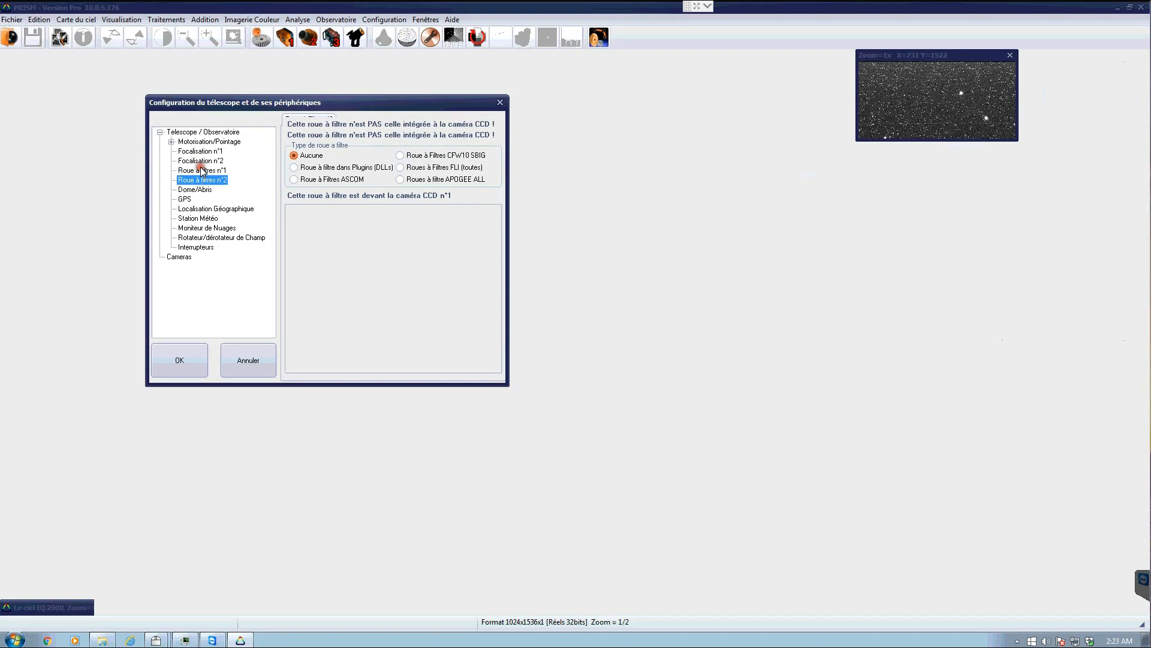
{"action": "left_click", "coordinate": [203, 171]}
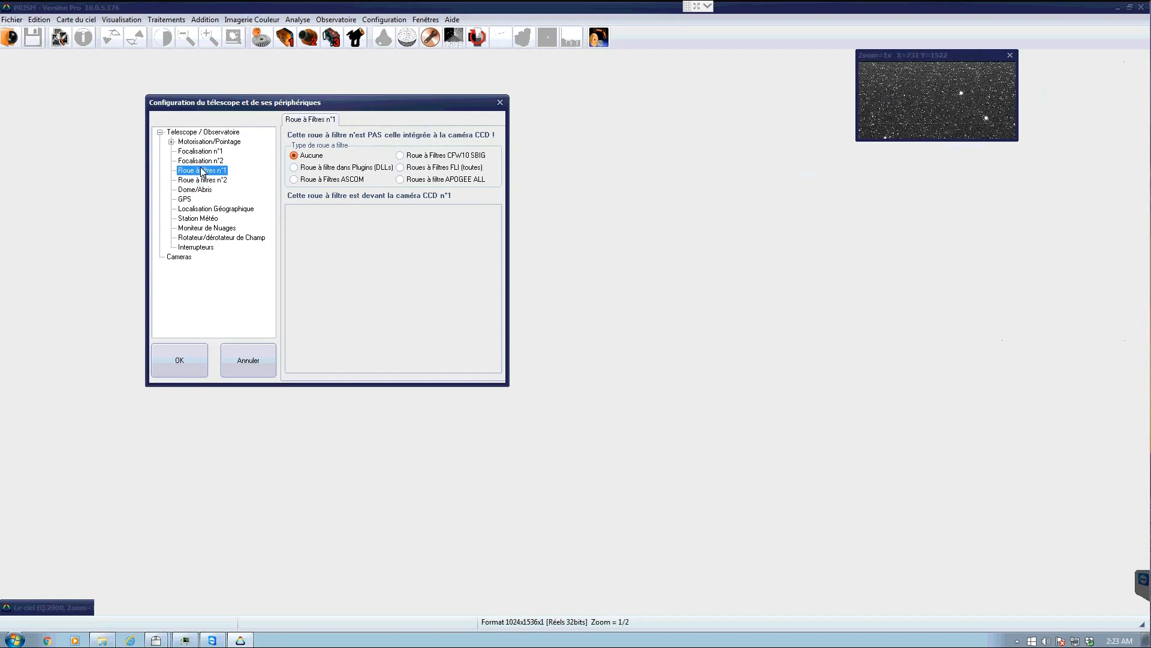
{"action": "left_click", "coordinate": [206, 180]}
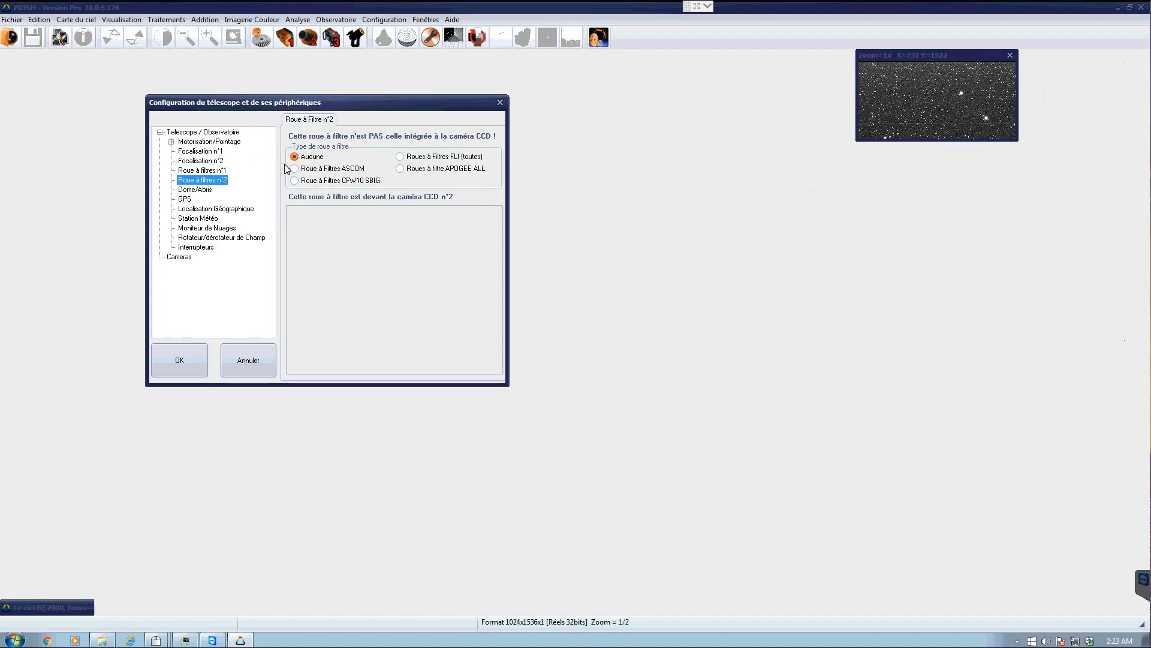
{"action": "left_click", "coordinate": [202, 191]}
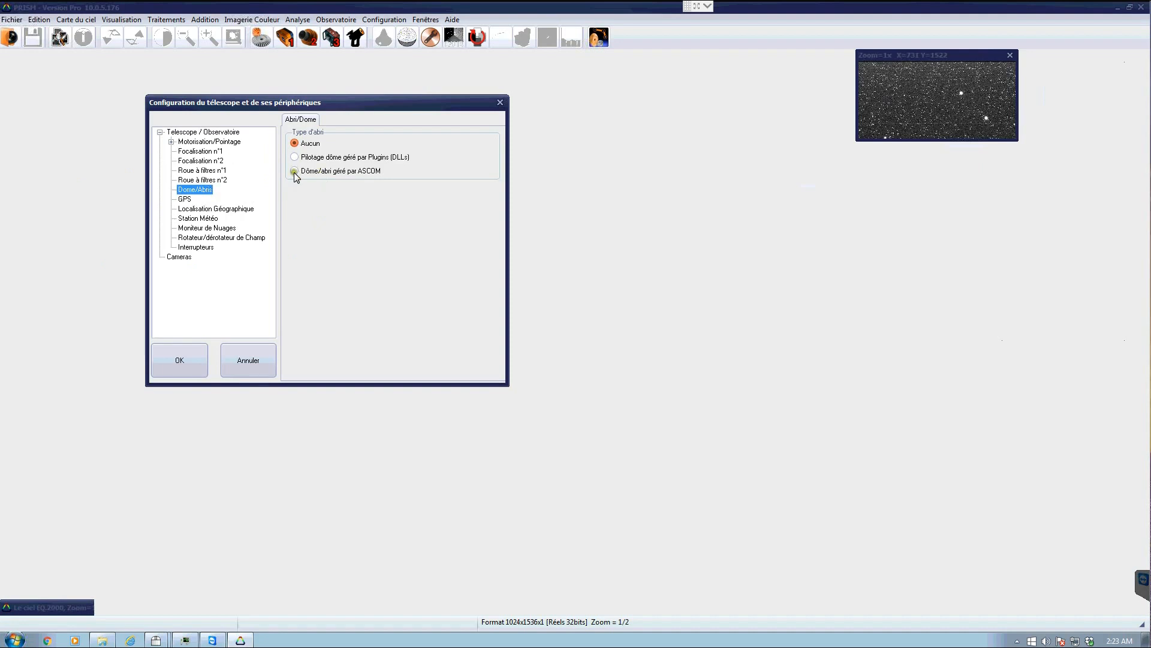
{"action": "left_click", "coordinate": [192, 210]}
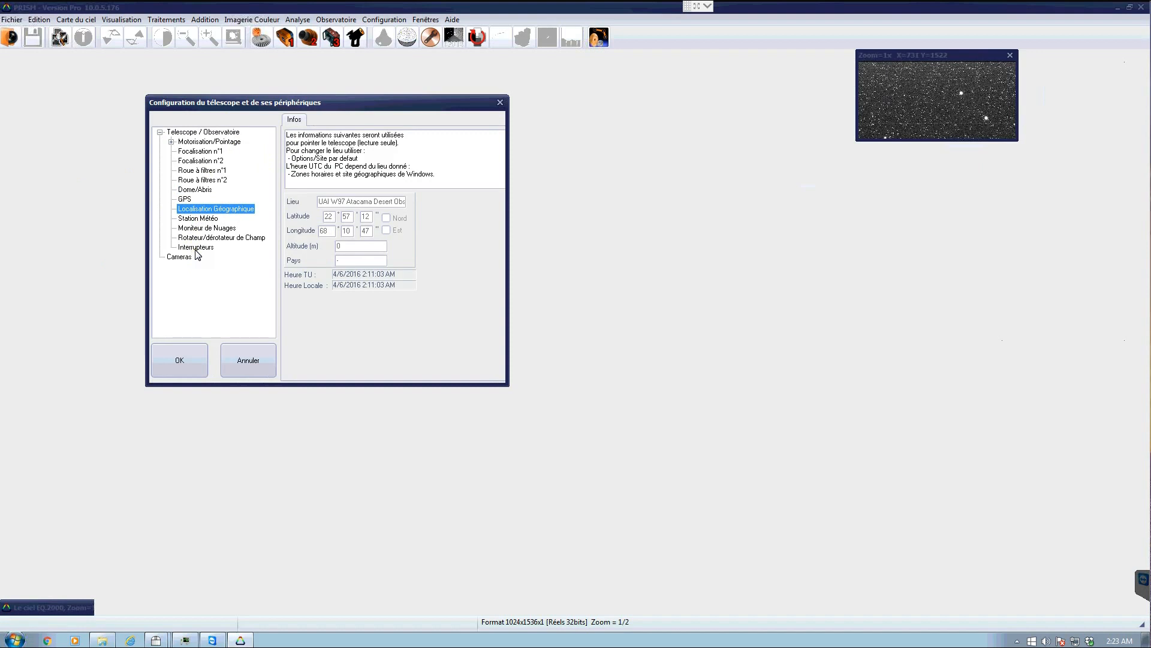
{"action": "left_click", "coordinate": [187, 309]}
{"action": "left_click", "coordinate": [174, 350]}
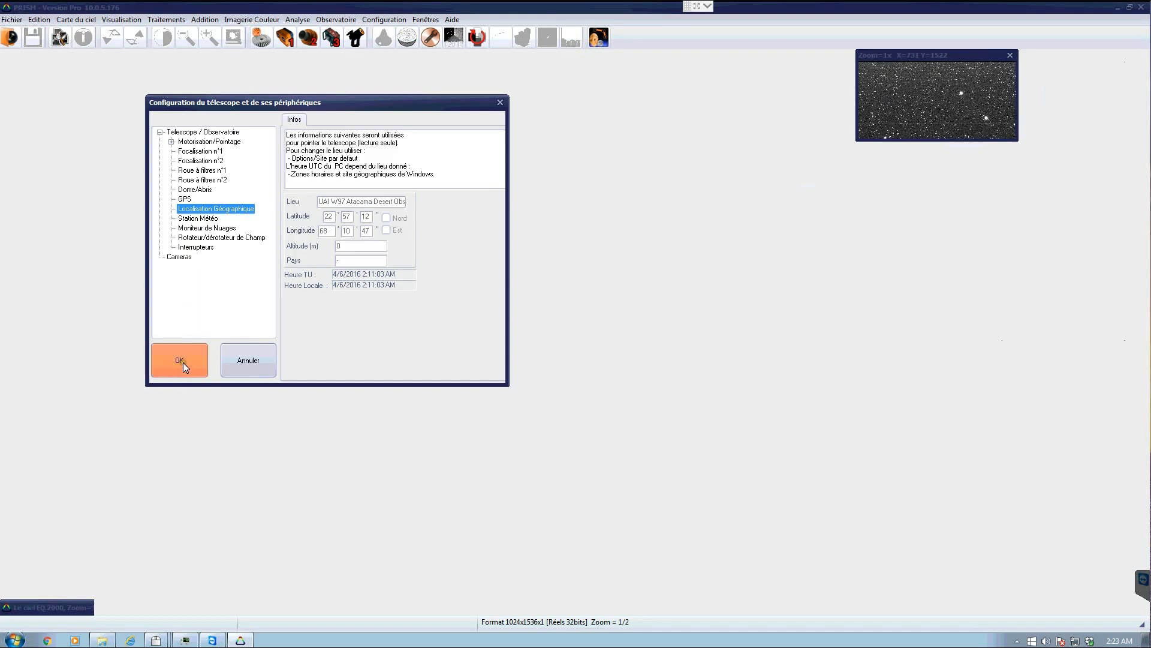
{"action": "left_click", "coordinate": [183, 364]}
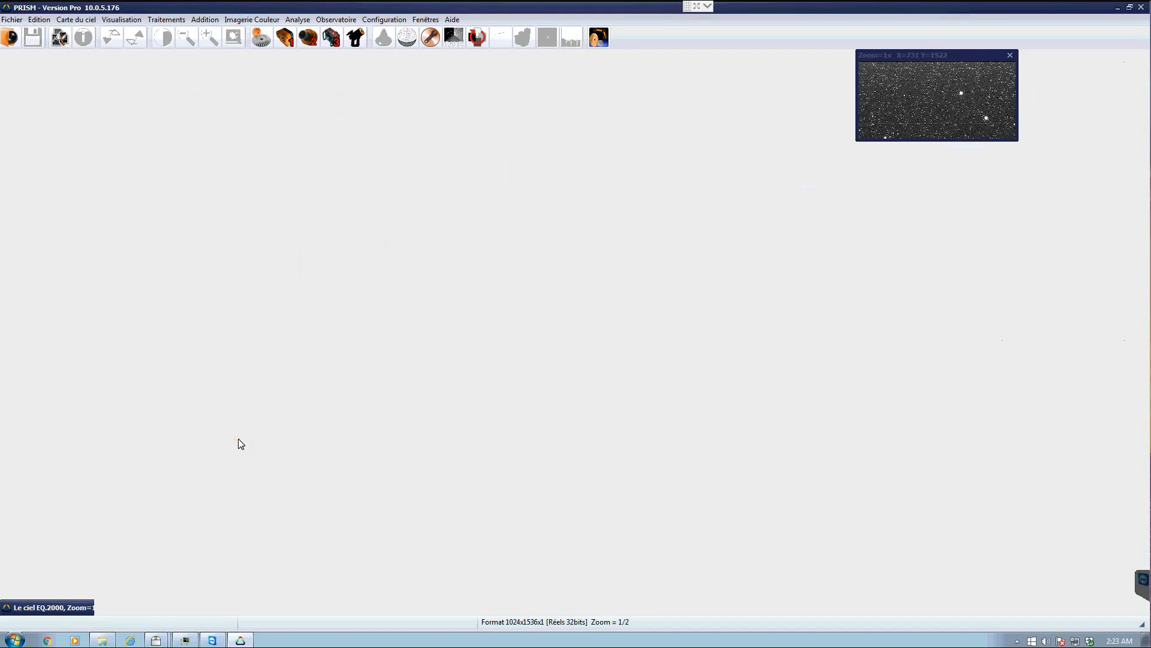
- Close the duplicate Observatory Power Control window
{"action": "left_click", "coordinate": [155, 637]}
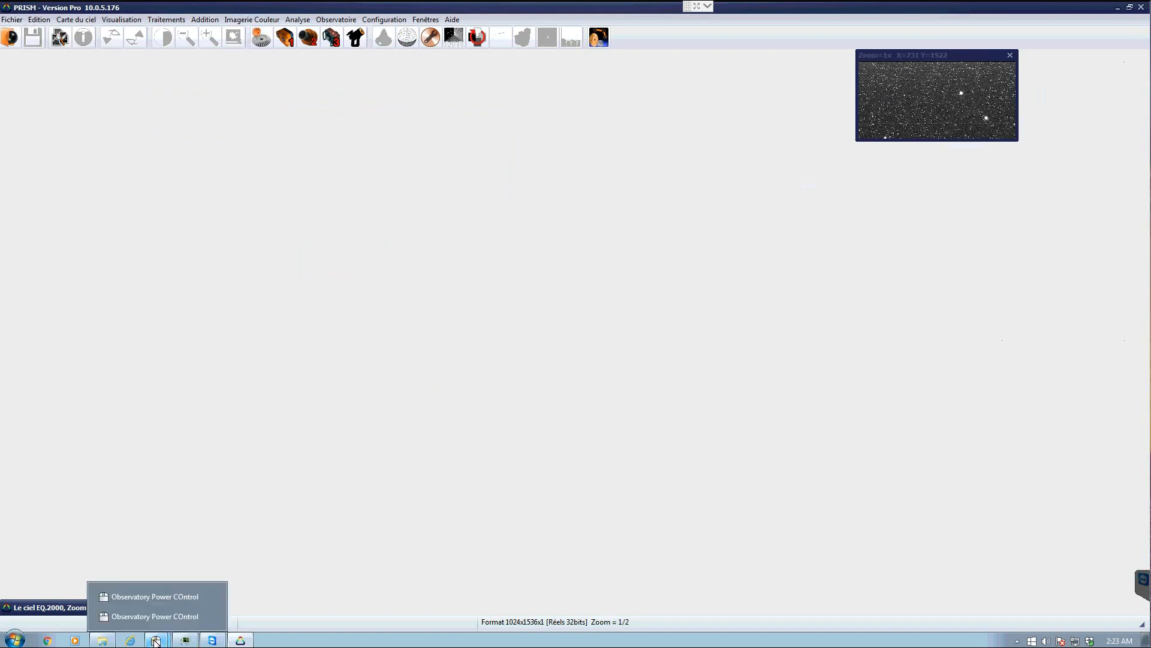
{"action": "left_click", "coordinate": [156, 597]}
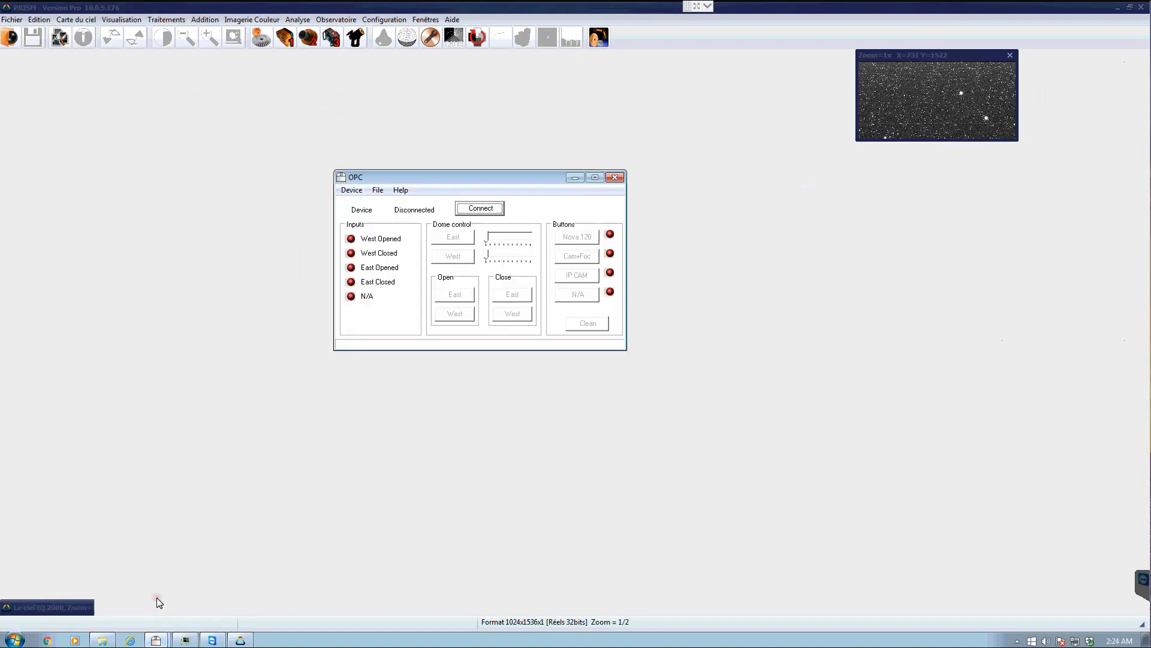
{"action": "left_click", "coordinate": [618, 179]}
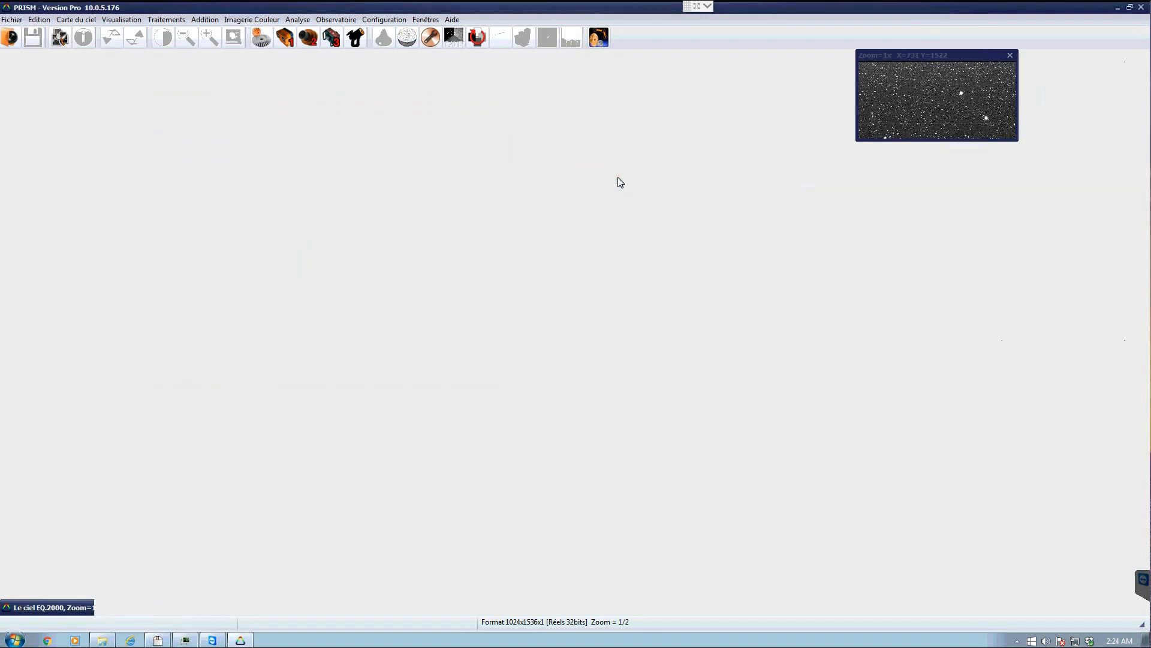
- Bring up the remaining Observatory Power Control window to check its powered outputs, then minimize it
{"action": "left_click", "coordinate": [157, 640]}
{"action": "left_click_drag", "start_coordinate": [812, 82], "coordinate": [376, 126]}
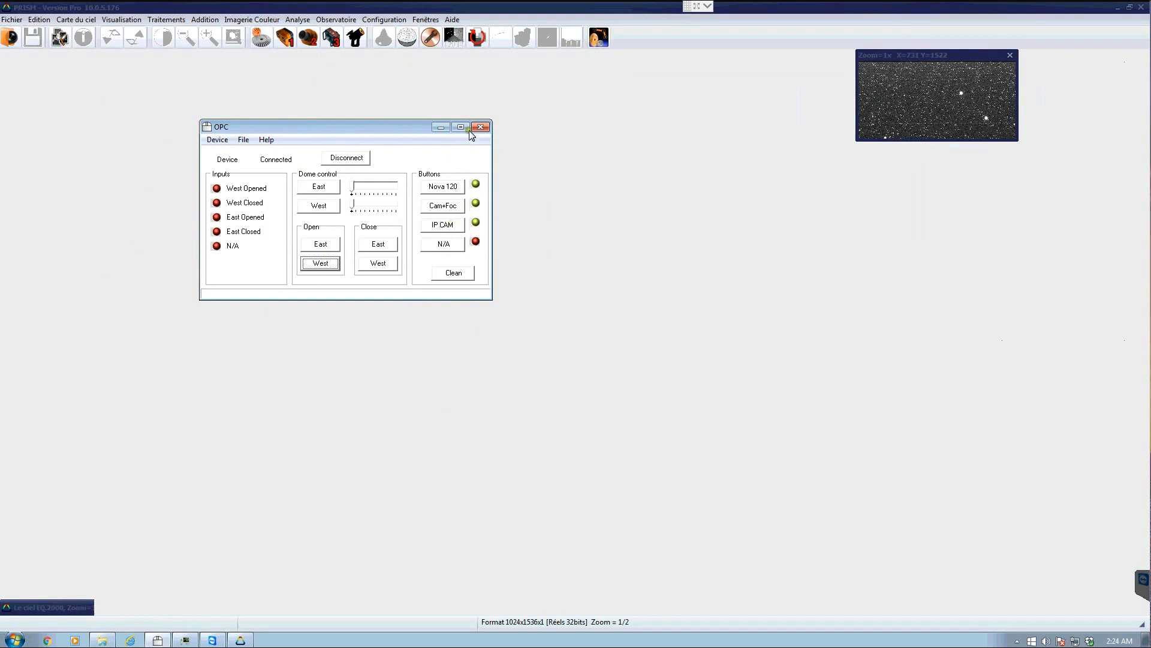
{"action": "left_click", "coordinate": [440, 128]}
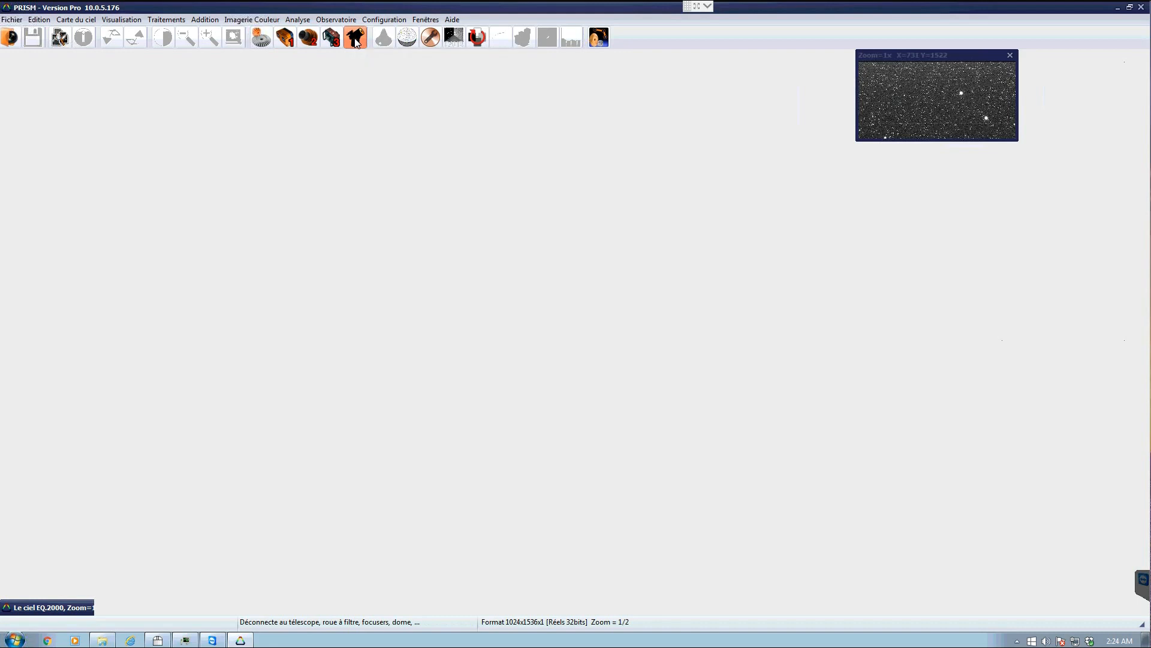
- Open the CCD camera control window and view its main camera and guiding camera tabs
{"action": "left_click", "coordinate": [288, 40]}
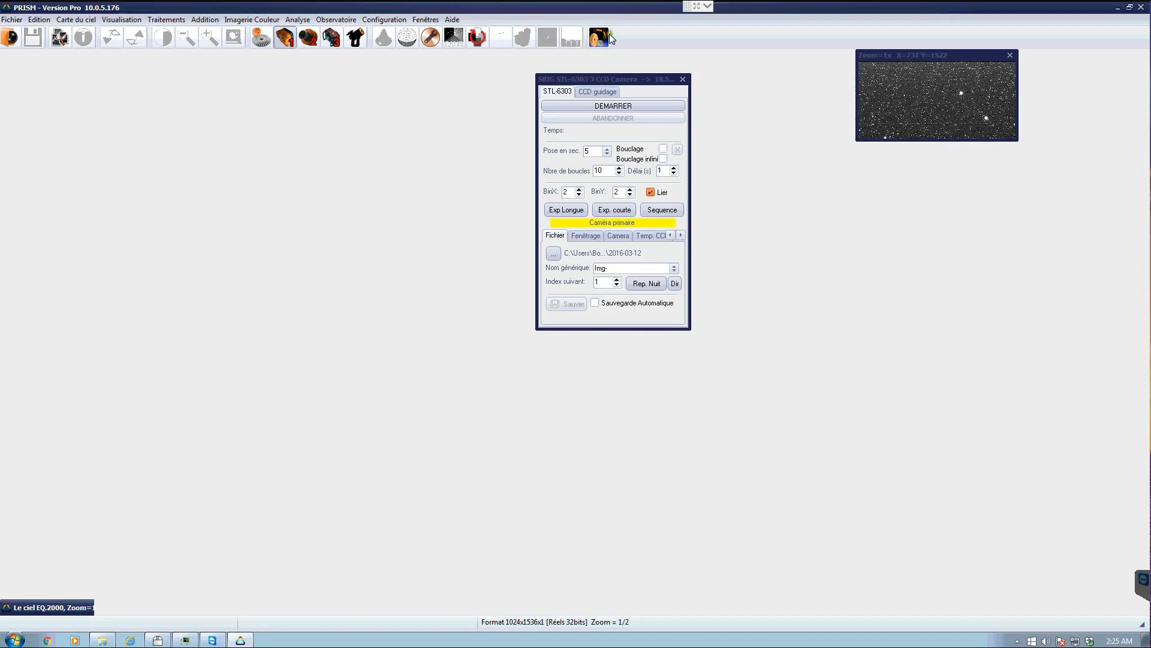
{"action": "left_click_drag", "start_coordinate": [618, 81], "coordinate": [447, 111]}
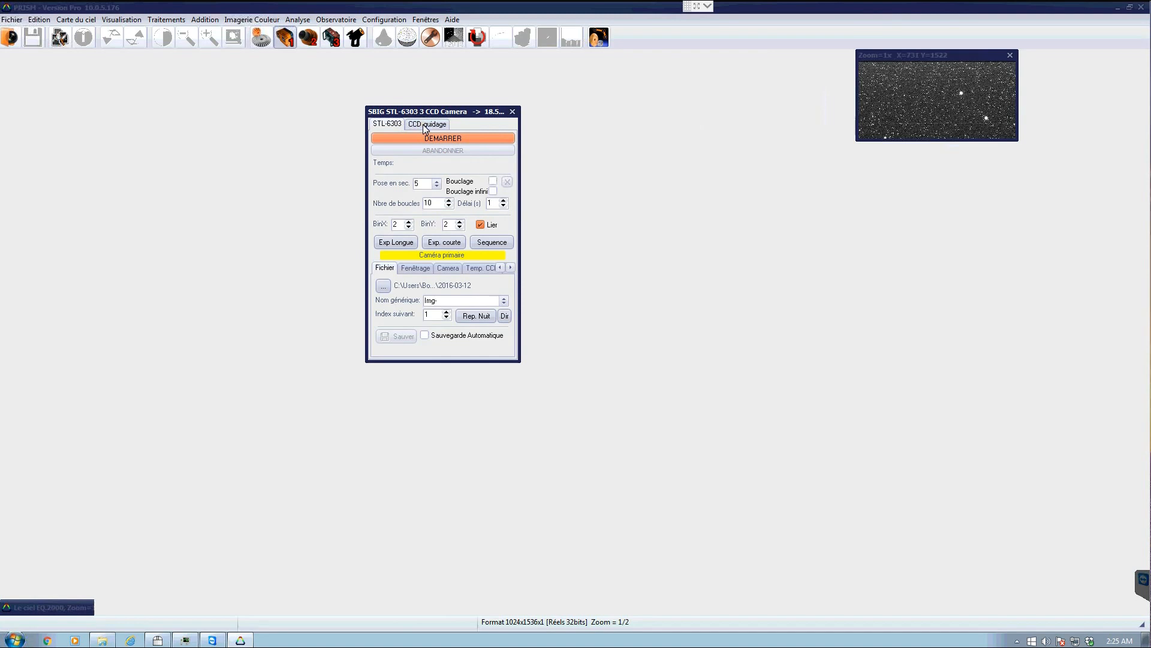
{"action": "left_click", "coordinate": [419, 125]}
{"action": "left_click", "coordinate": [384, 125]}
{"action": "left_click", "coordinate": [440, 123]}
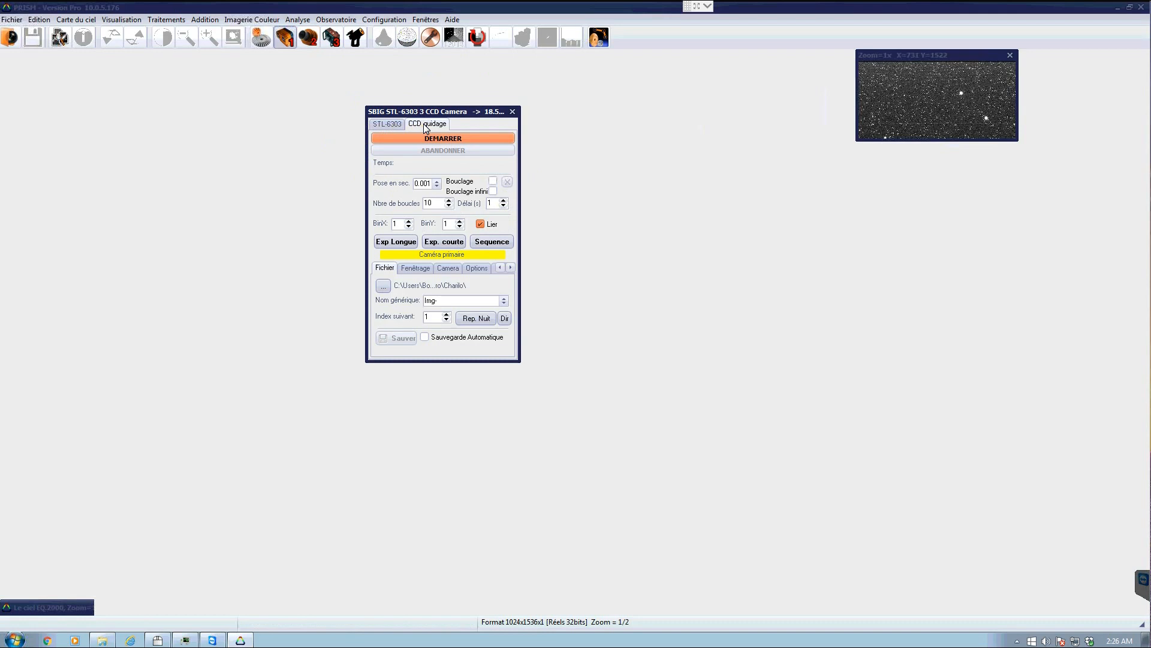
{"action": "left_click", "coordinate": [388, 123]}
{"action": "left_click_drag", "start_coordinate": [413, 112], "coordinate": [408, 104]}
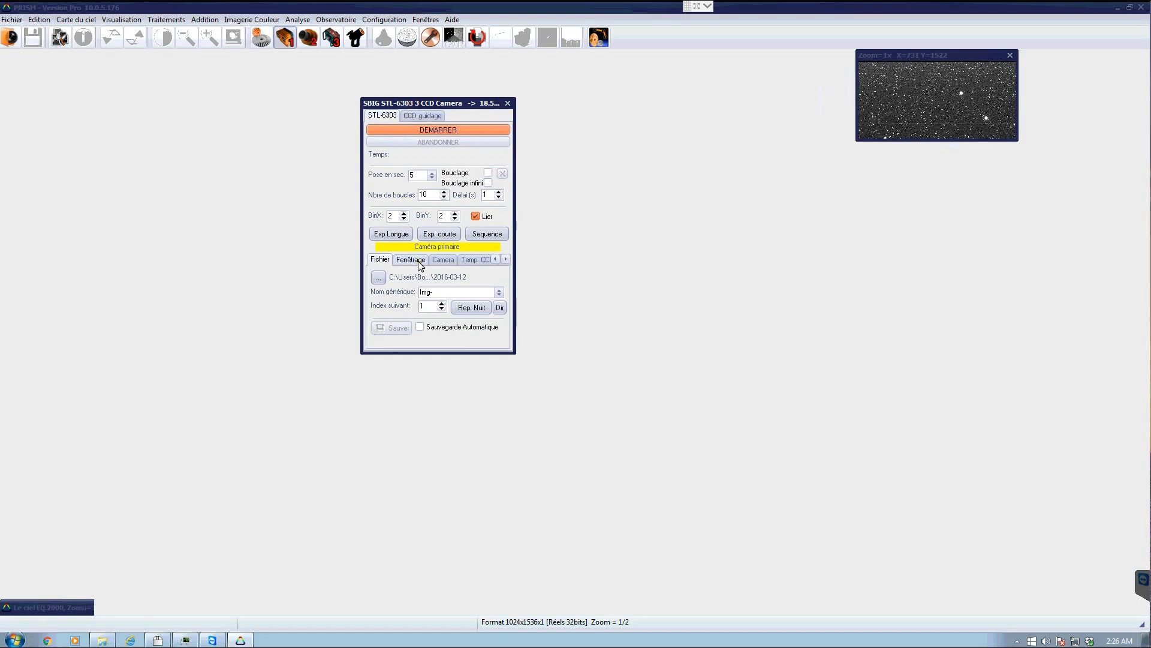
- Set the required CCD temperature to -15 °C and apply the setpoint
{"action": "left_click", "coordinate": [477, 258]}
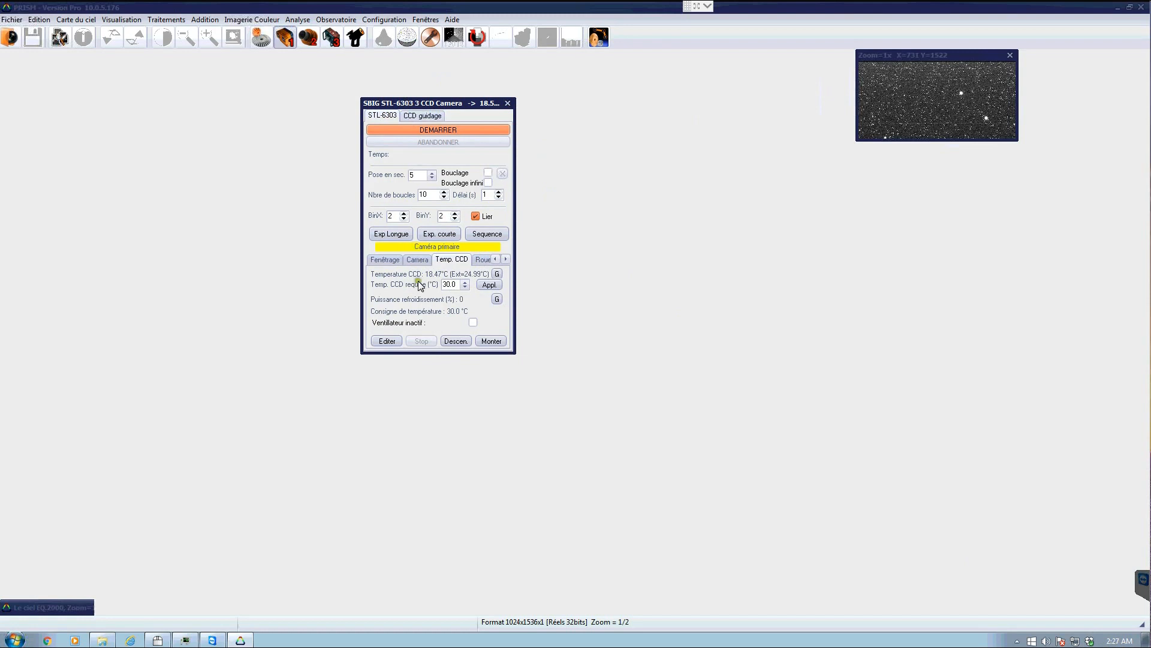
{"action": "left_click_drag", "start_coordinate": [418, 103], "coordinate": [300, 112]}
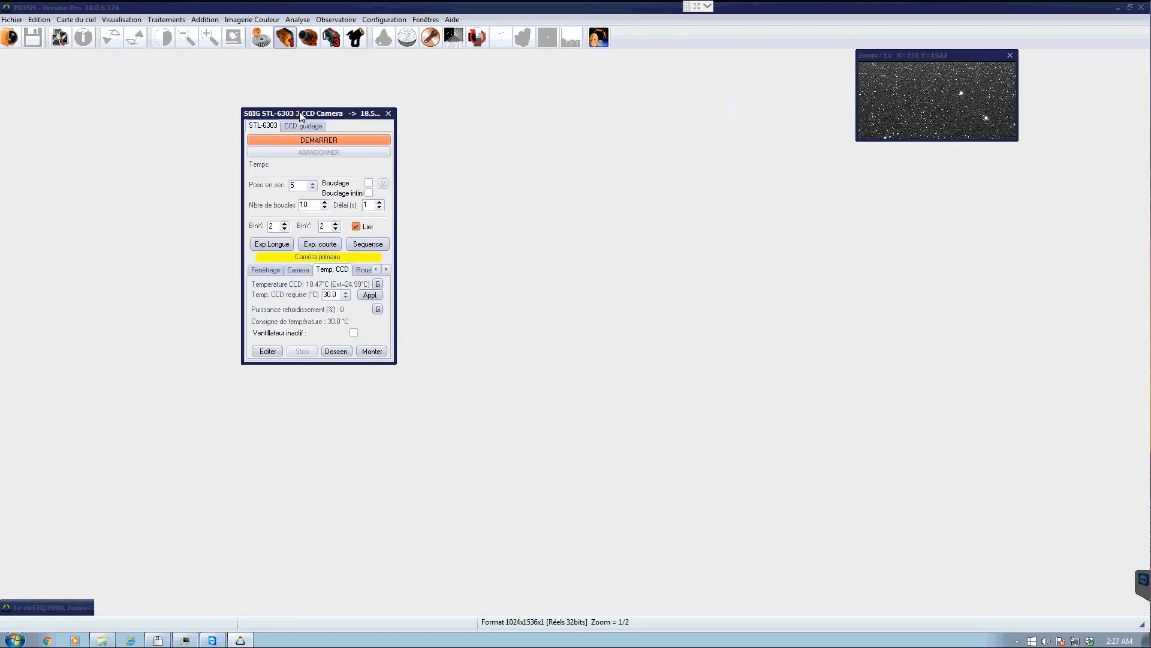
{"action": "left_click", "coordinate": [346, 295]}
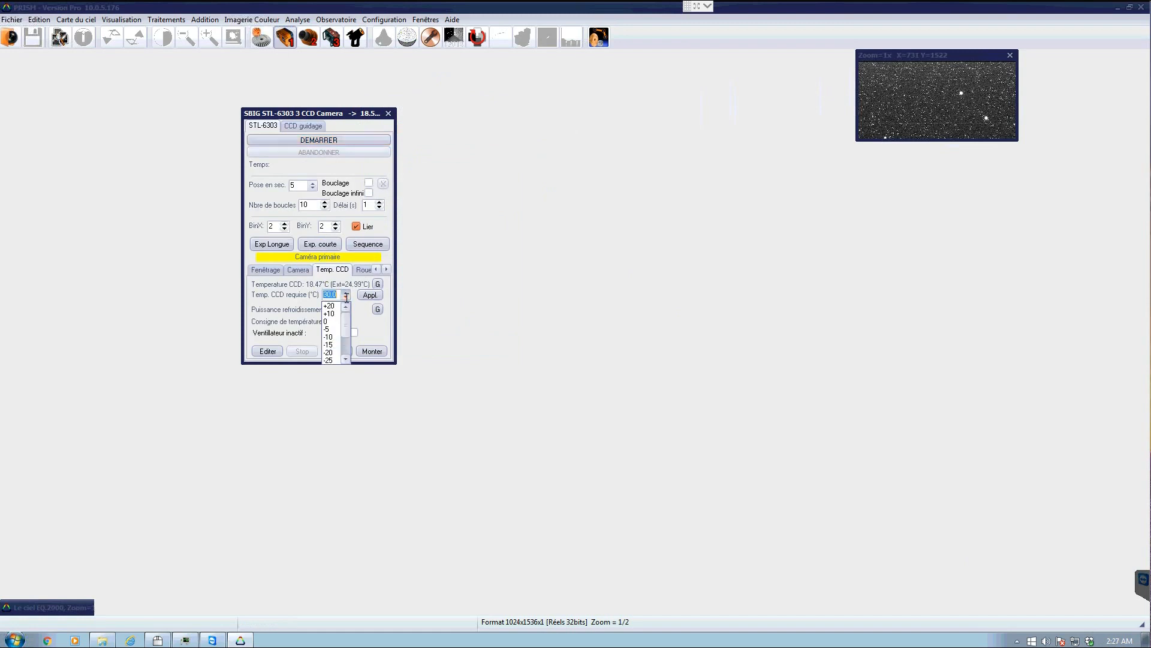
{"action": "left_click", "coordinate": [329, 345]}
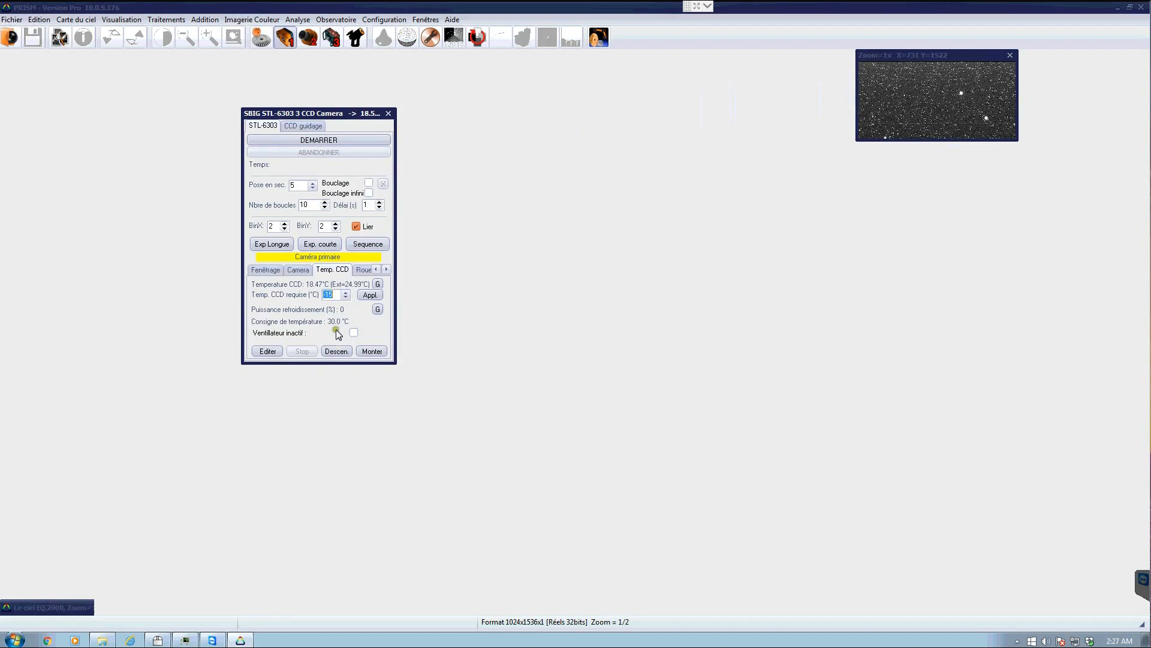
{"action": "left_click", "coordinate": [369, 295]}
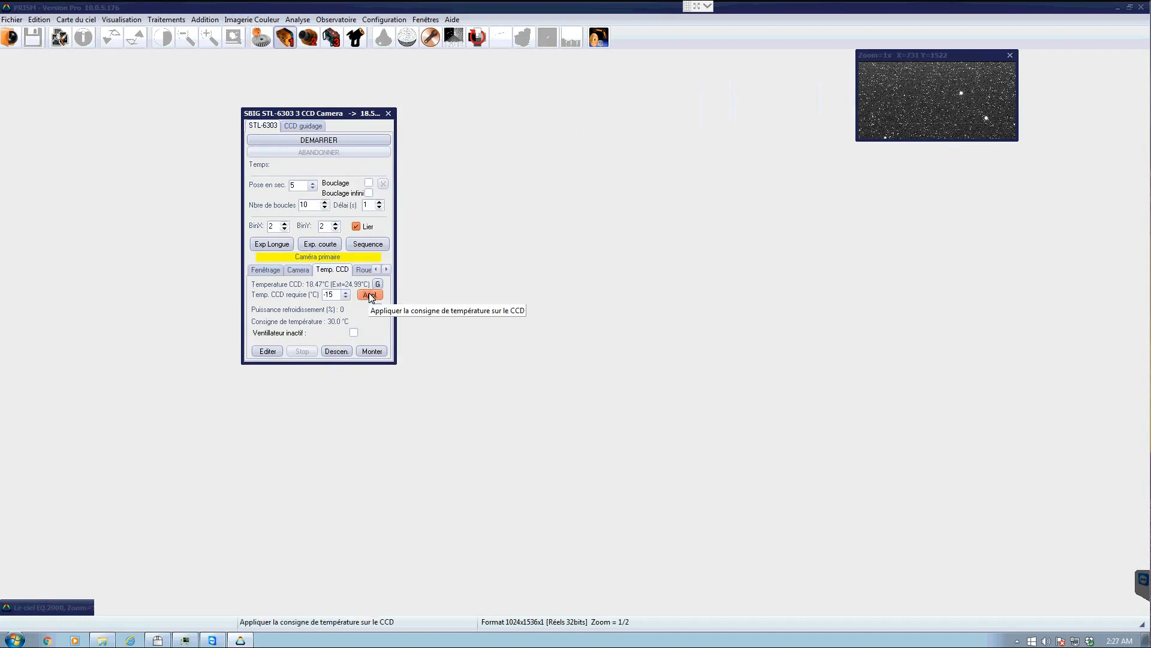
- Open the CCD temperature graph, minimize it and move the camera window aside
{"action": "left_click", "coordinate": [378, 283]}
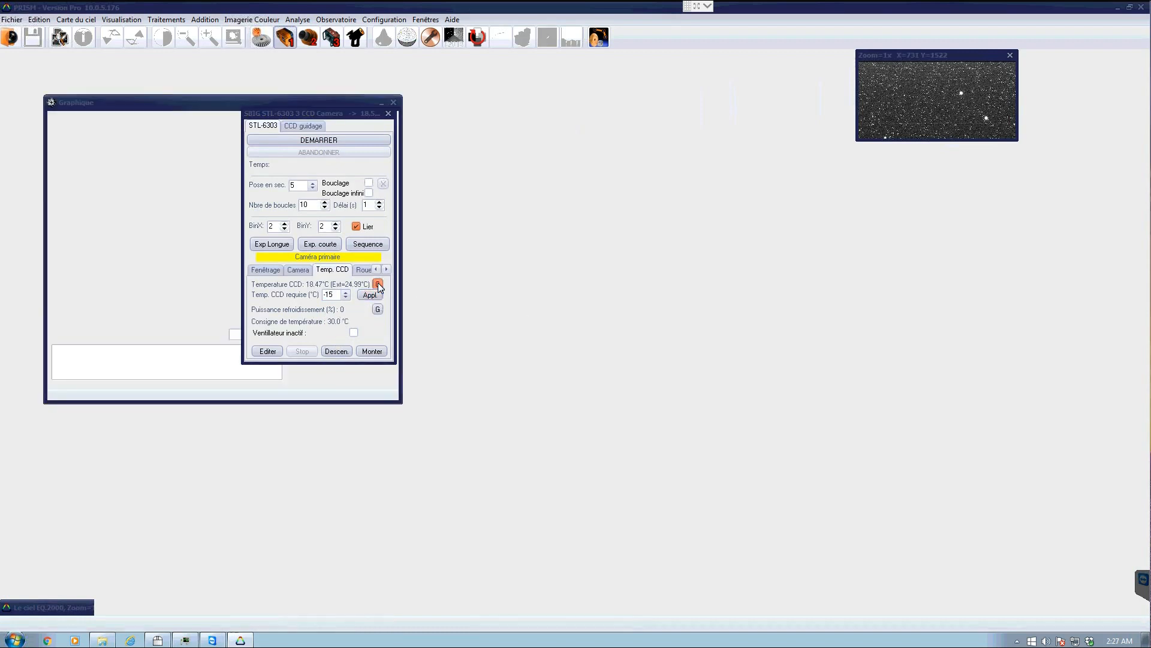
{"action": "left_click_drag", "start_coordinate": [305, 114], "coordinate": [550, 108]}
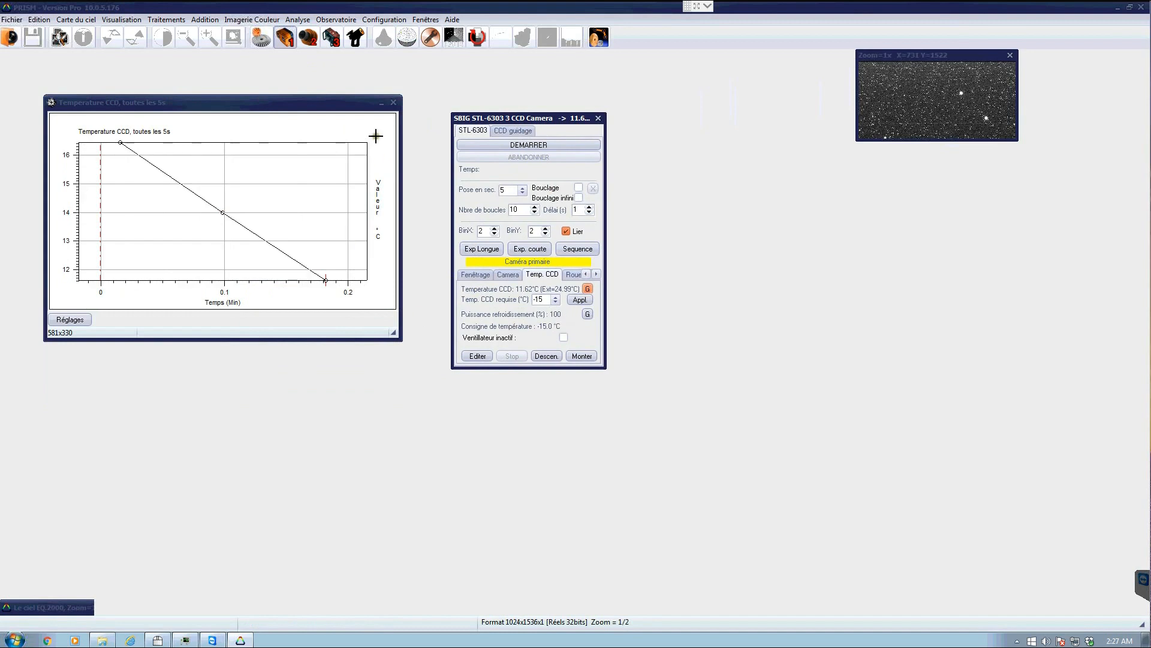
{"action": "left_click", "coordinate": [382, 103]}
{"action": "left_click", "coordinate": [650, 121]}
{"action": "left_click_drag", "start_coordinate": [564, 116], "coordinate": [879, 167]}
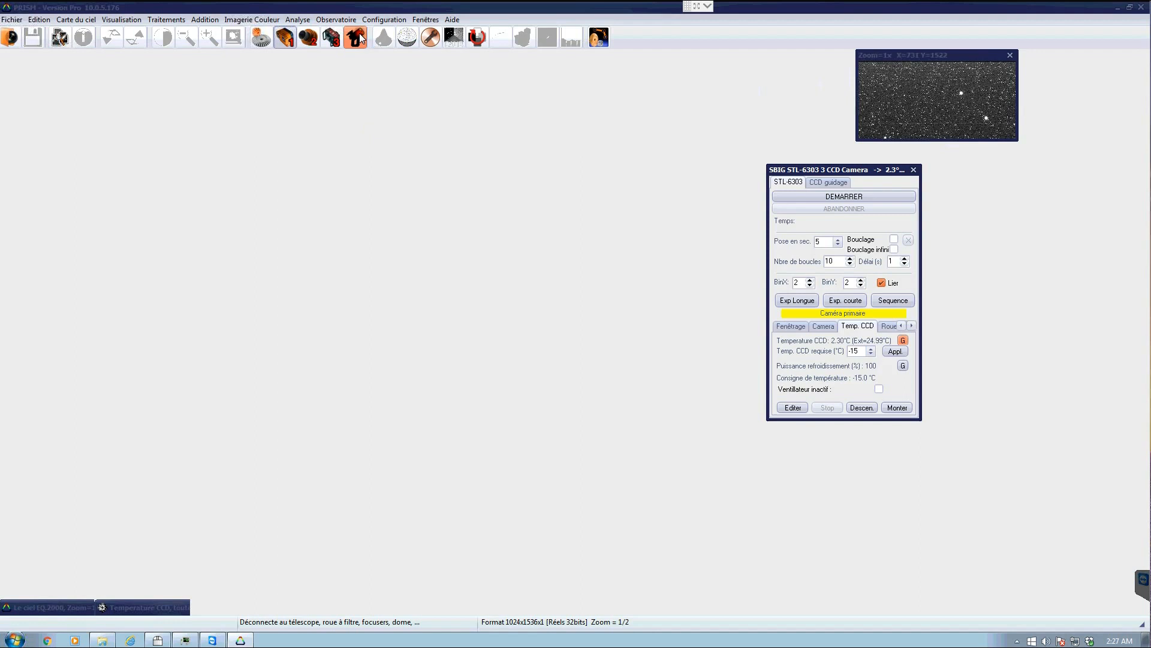
- Connect the telescope and all configured peripherals, minimize the DDR Astro panel, and acknowledge the connection summary
{"action": "left_click", "coordinate": [360, 38]}
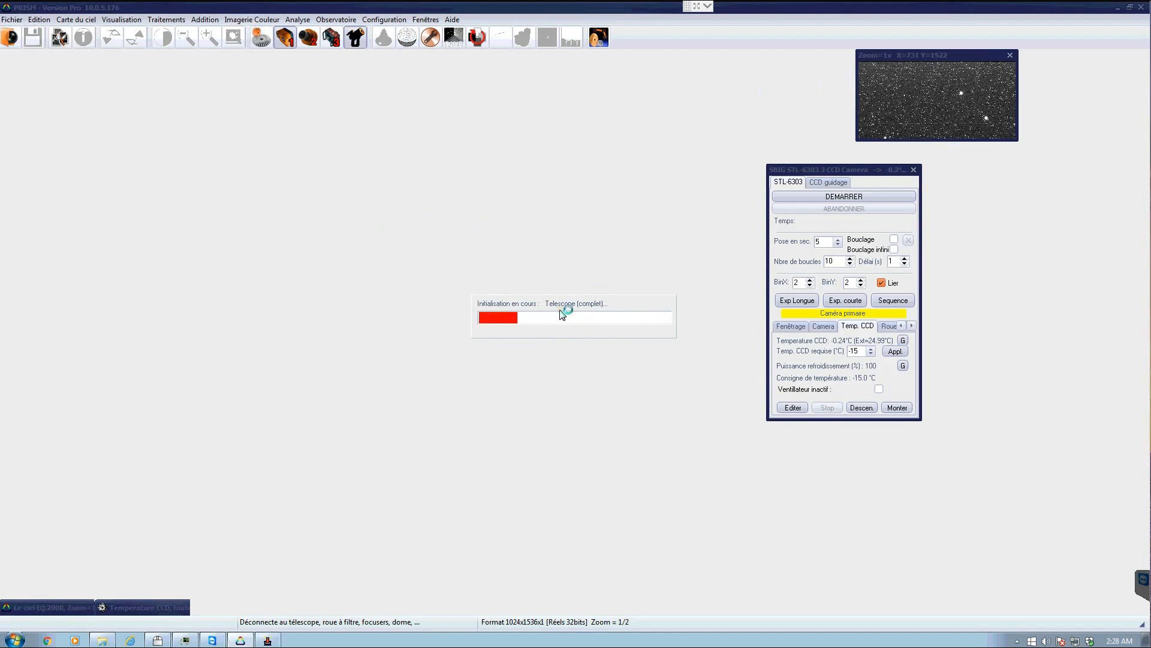
{"action": "left_click", "coordinate": [267, 640]}
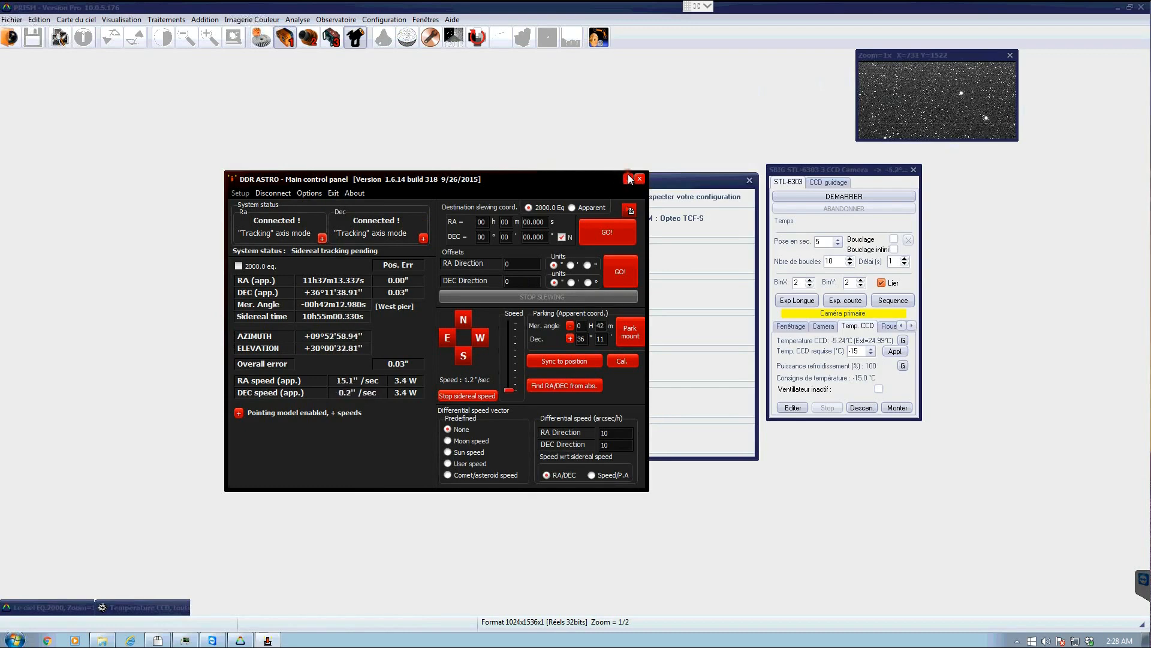
{"action": "left_click", "coordinate": [629, 179]}
{"action": "left_click_drag", "start_coordinate": [502, 180], "coordinate": [381, 134]}
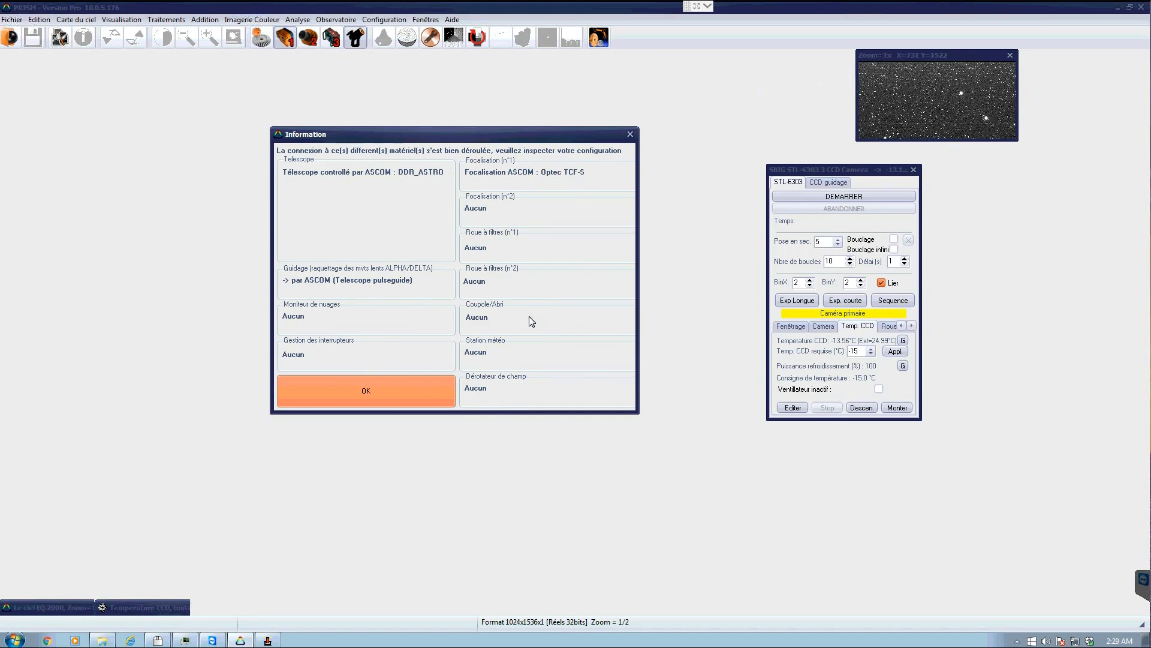
{"action": "left_click", "coordinate": [362, 398]}
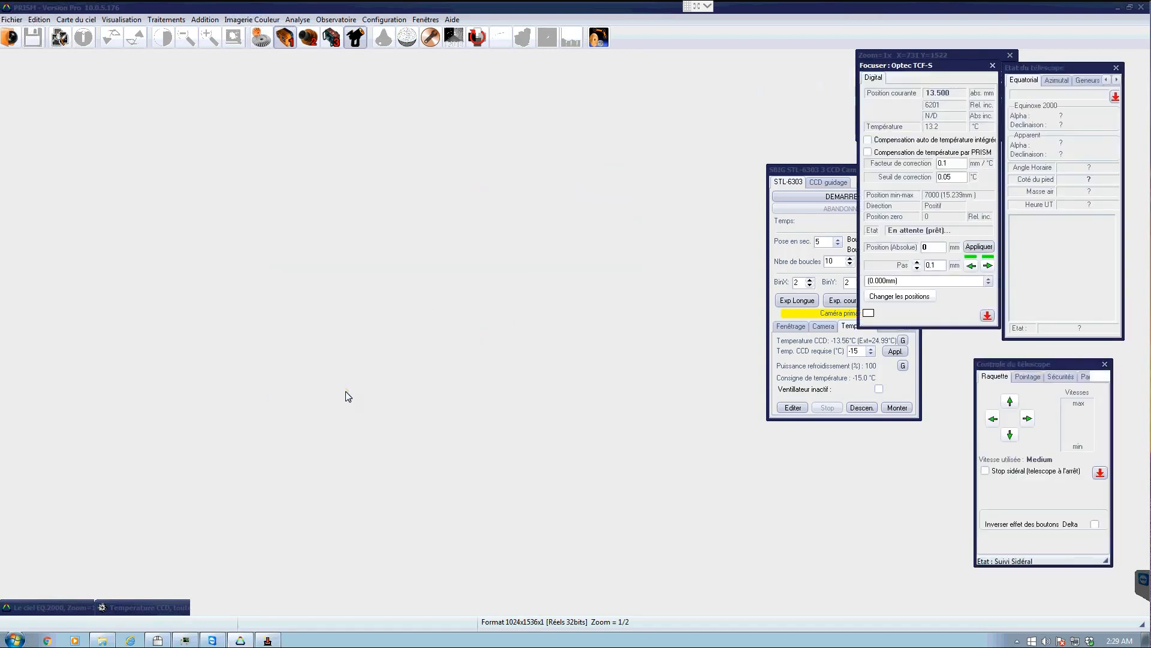
- Reset the camera and telescope window positions
{"action": "left_click", "coordinate": [654, 52]}
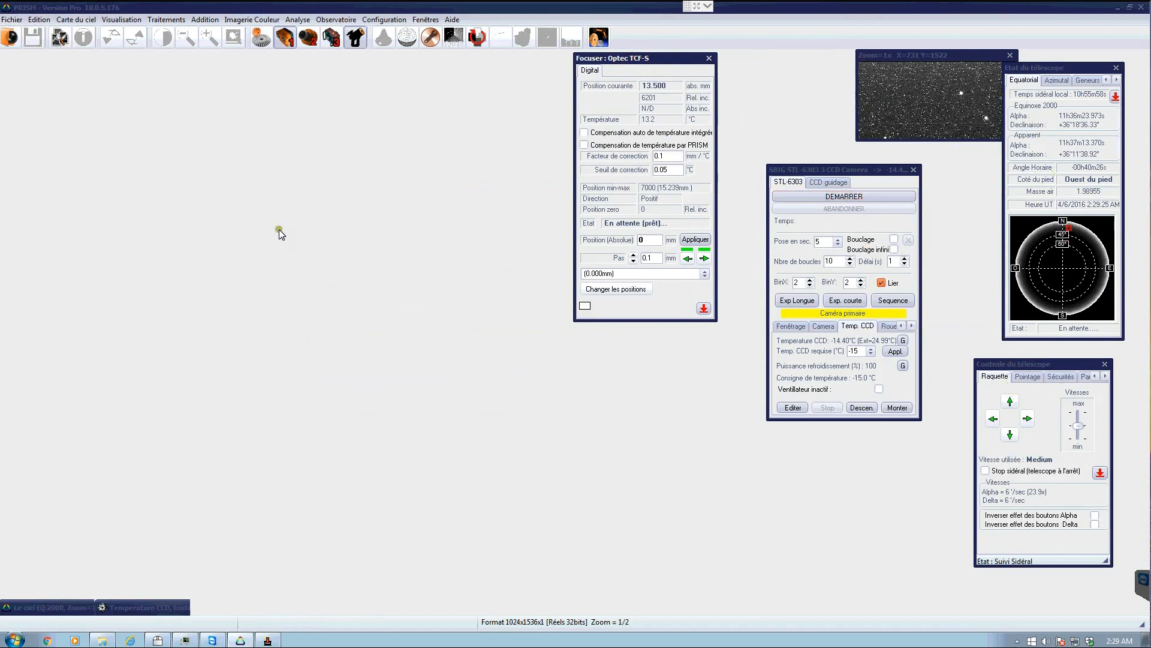
{"action": "left_click", "coordinate": [429, 23]}
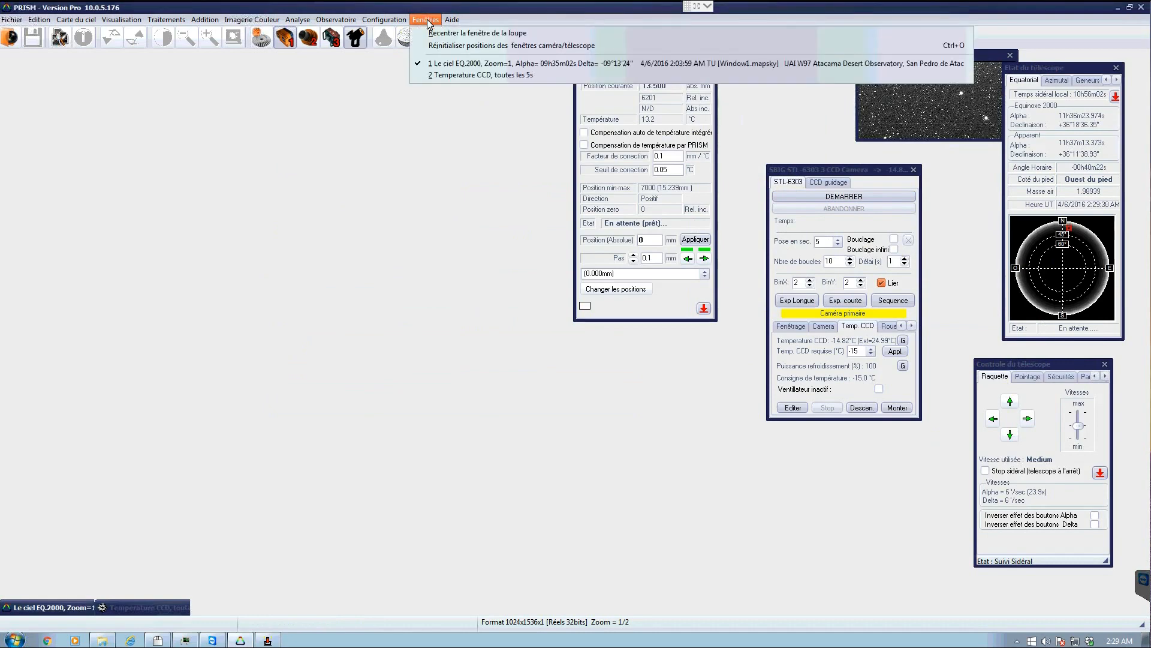
{"action": "left_click", "coordinate": [444, 46]}
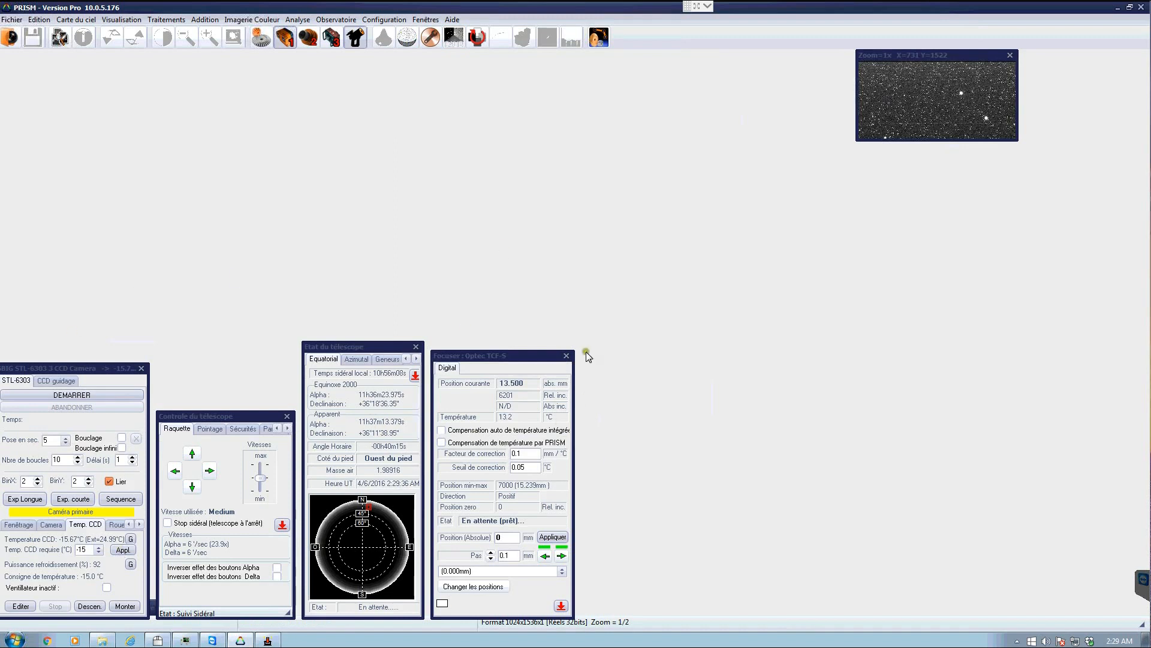
{"action": "left_click", "coordinate": [433, 22]}
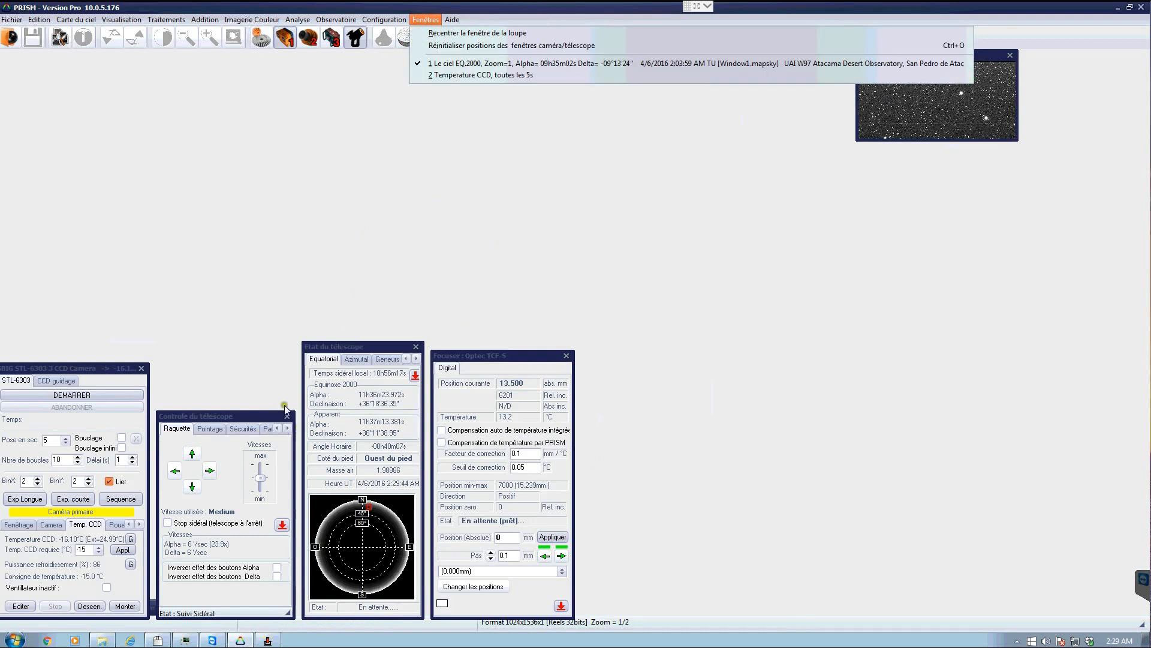
- Minimize the telescope control and telescope status windows, and move the camera window to the right side
{"action": "left_click", "coordinate": [282, 525]}
{"action": "left_click", "coordinate": [405, 346]}
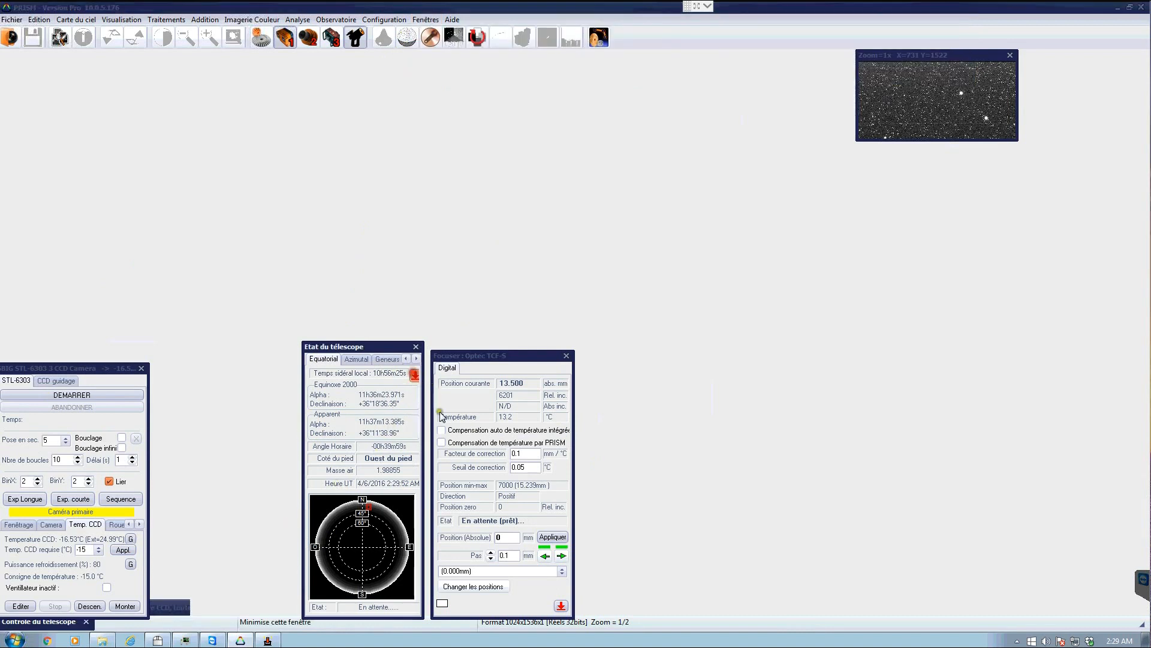
{"action": "left_click_drag", "start_coordinate": [78, 369], "coordinate": [1044, 226]}
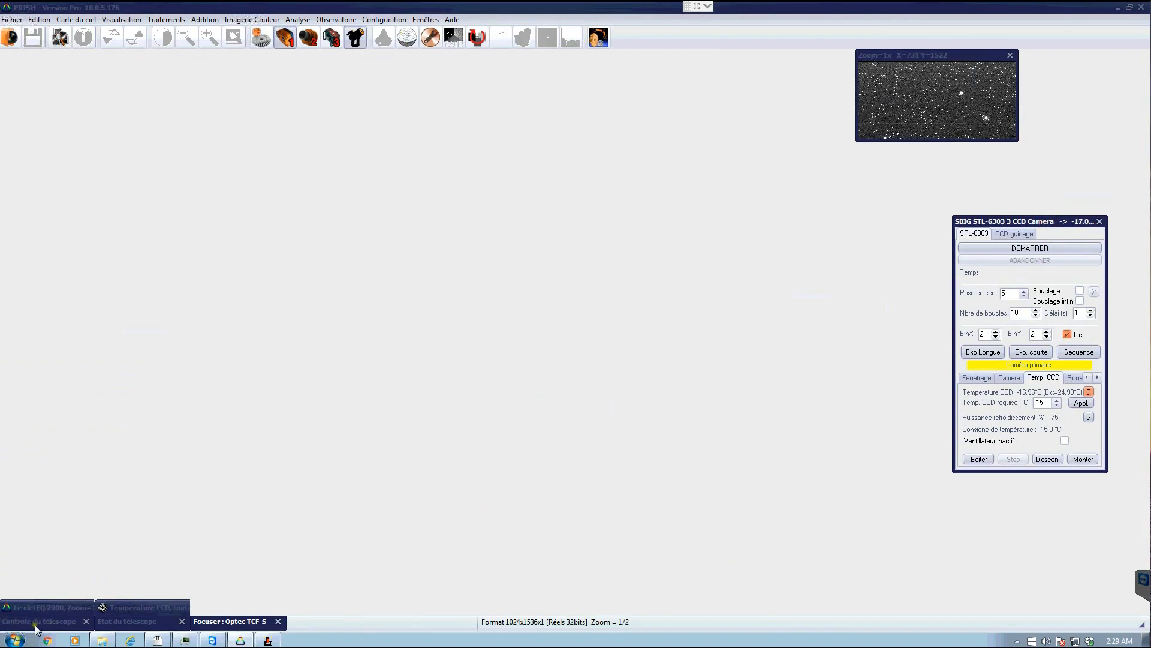
- Restore the focuser window and arrange it beside the camera window in the centre of the workspace
{"action": "left_click", "coordinate": [243, 626]}
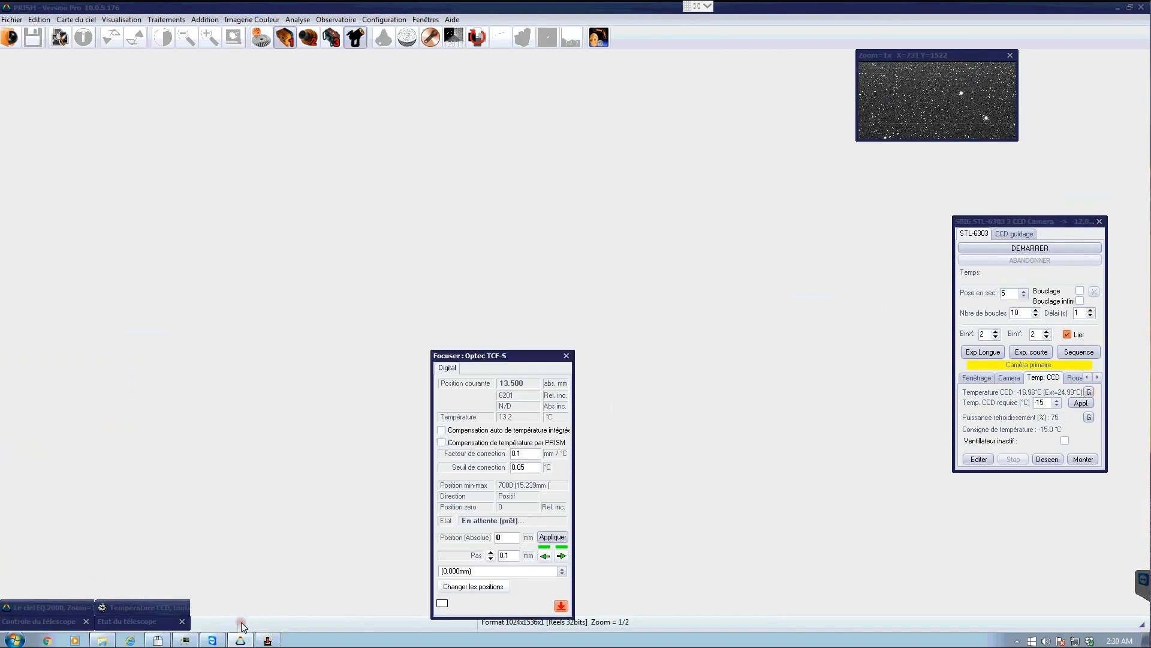
{"action": "left_click_drag", "start_coordinate": [505, 358], "coordinate": [524, 236]}
{"action": "left_click_drag", "start_coordinate": [528, 196], "coordinate": [529, 197]}
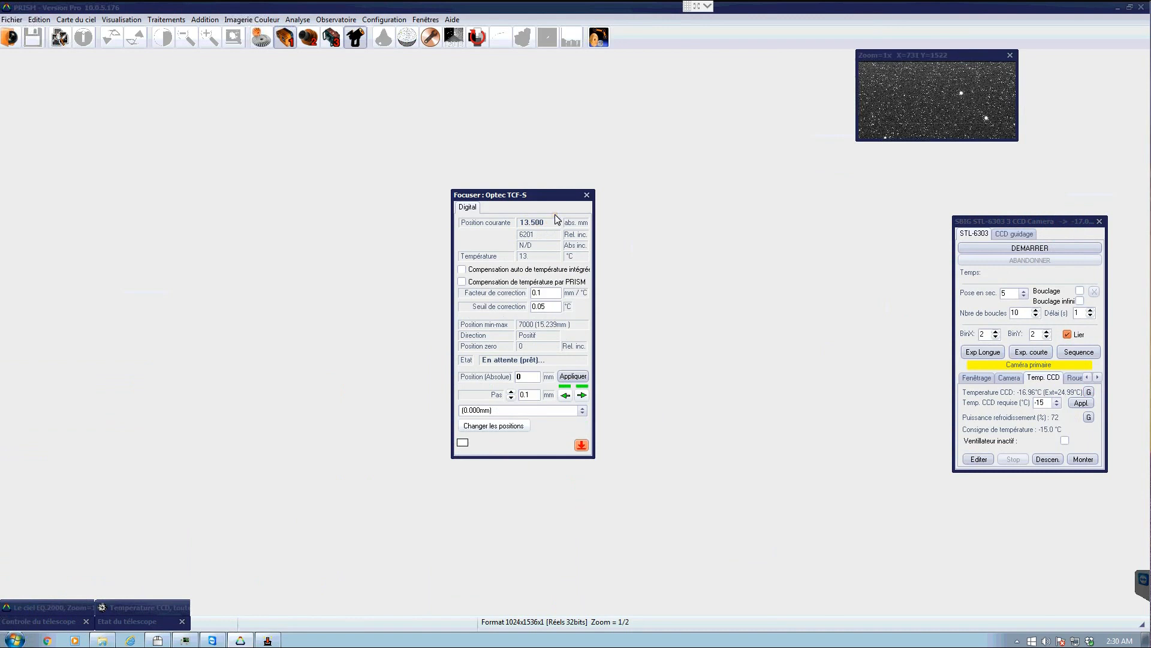
{"action": "left_click_drag", "start_coordinate": [1037, 223], "coordinate": [723, 170]}
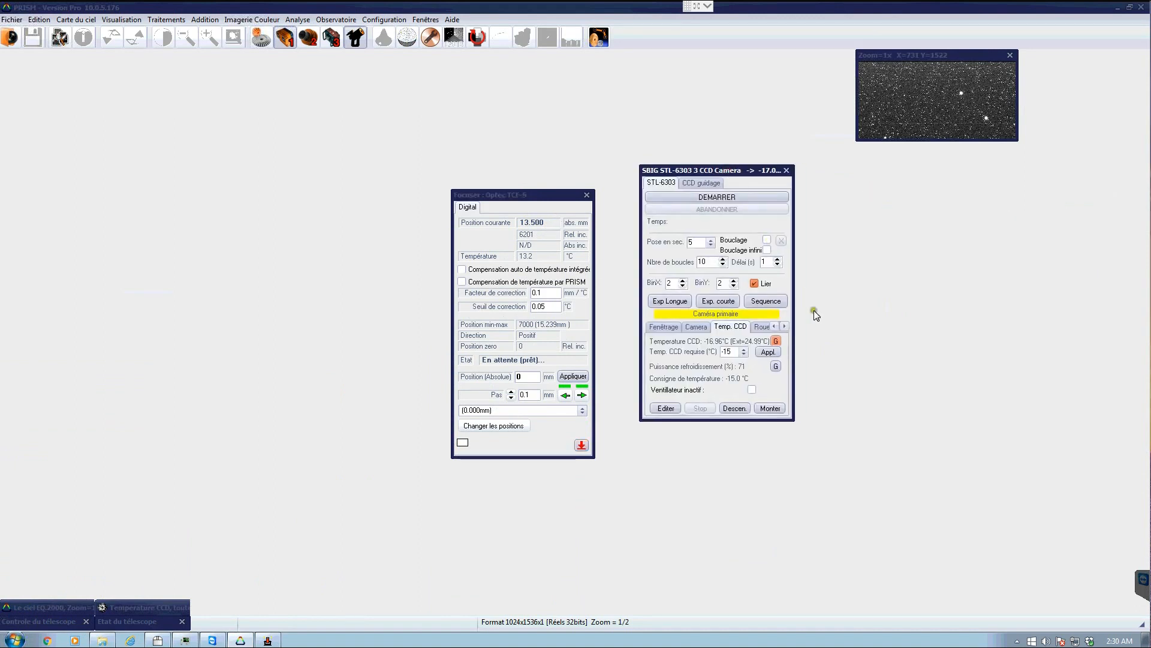
- Open the camera's filter wheel tab and restore the telescope status window to the left of the focuser
{"action": "left_click", "coordinate": [786, 331]}
{"action": "left_click", "coordinate": [750, 327]}
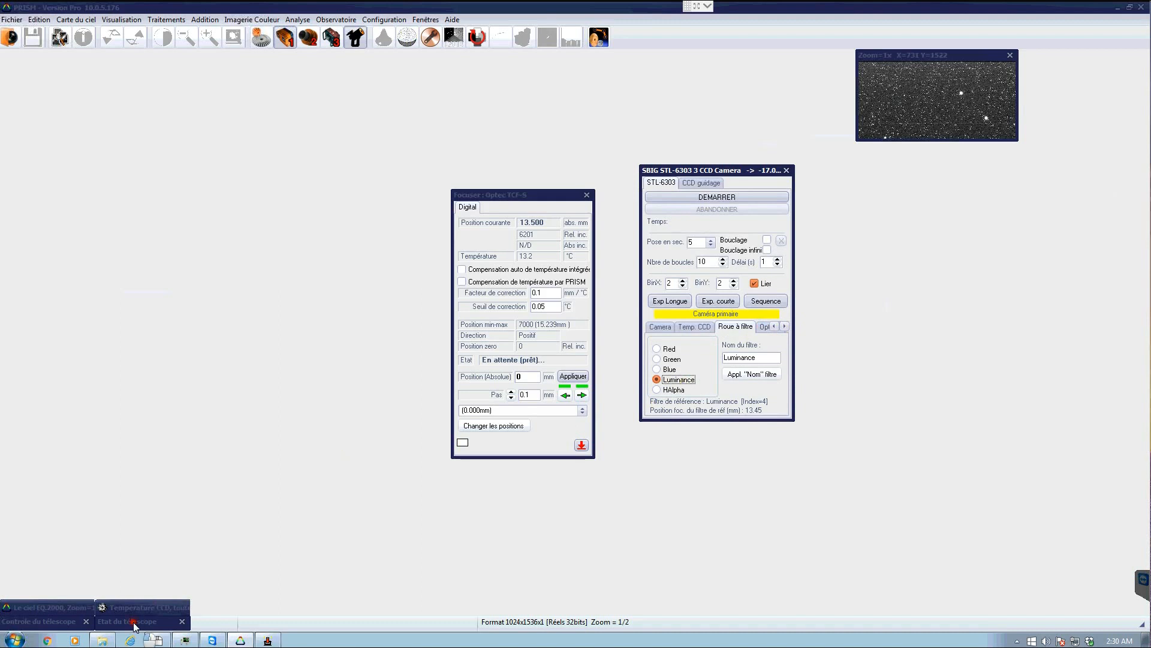
{"action": "left_click", "coordinate": [135, 623]}
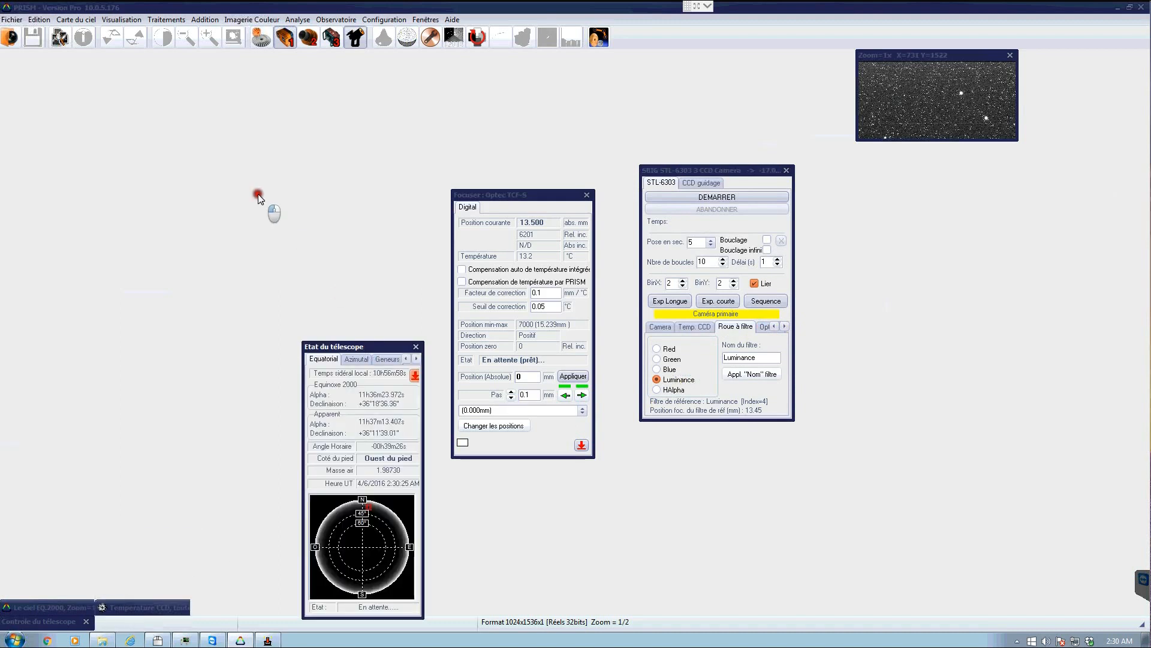
{"action": "left_click_drag", "start_coordinate": [258, 198], "coordinate": [259, 198]}
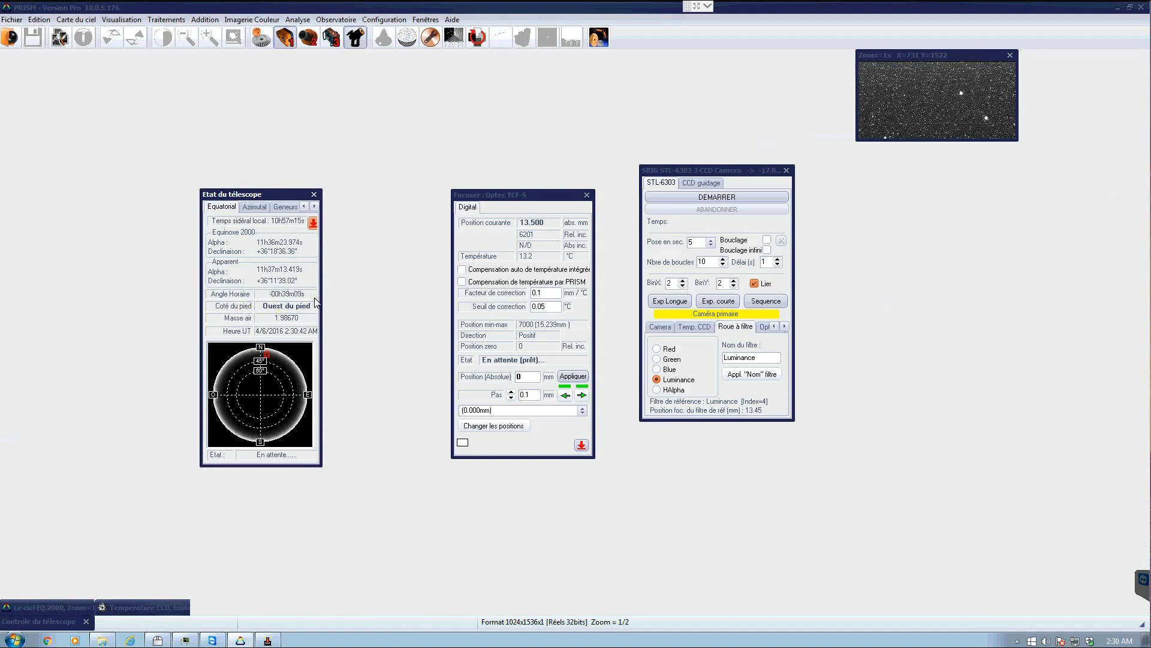
- Browse through each tab of the telescope status window, ending on the Equatorial tab
{"action": "left_click", "coordinate": [256, 207]}
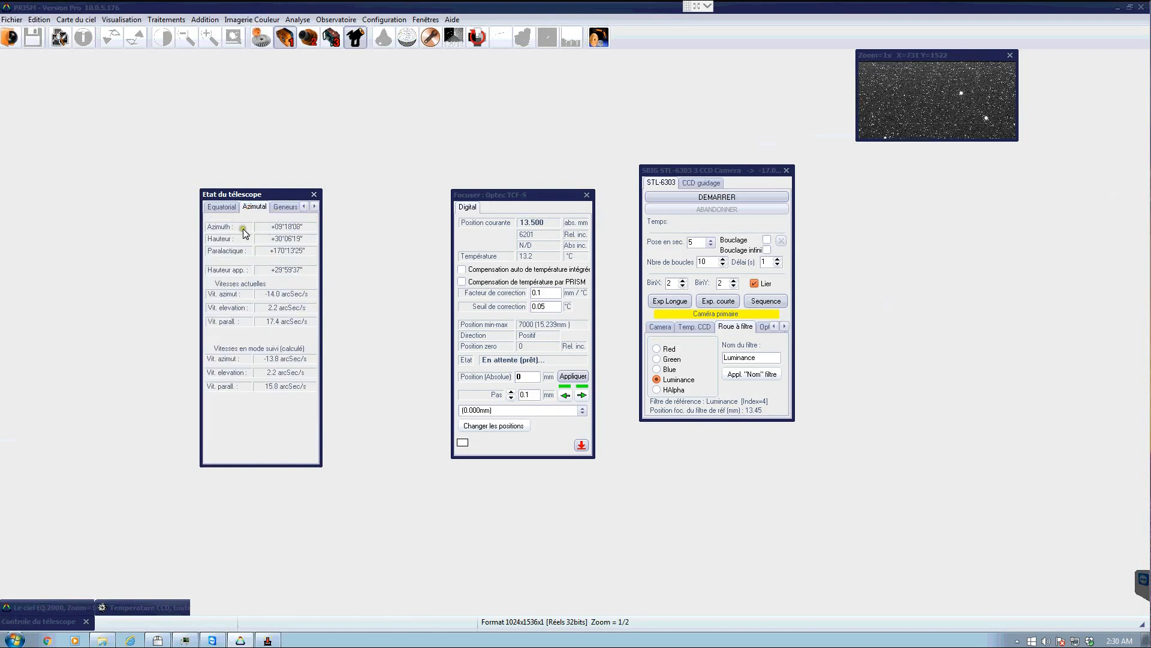
{"action": "left_click", "coordinate": [285, 208]}
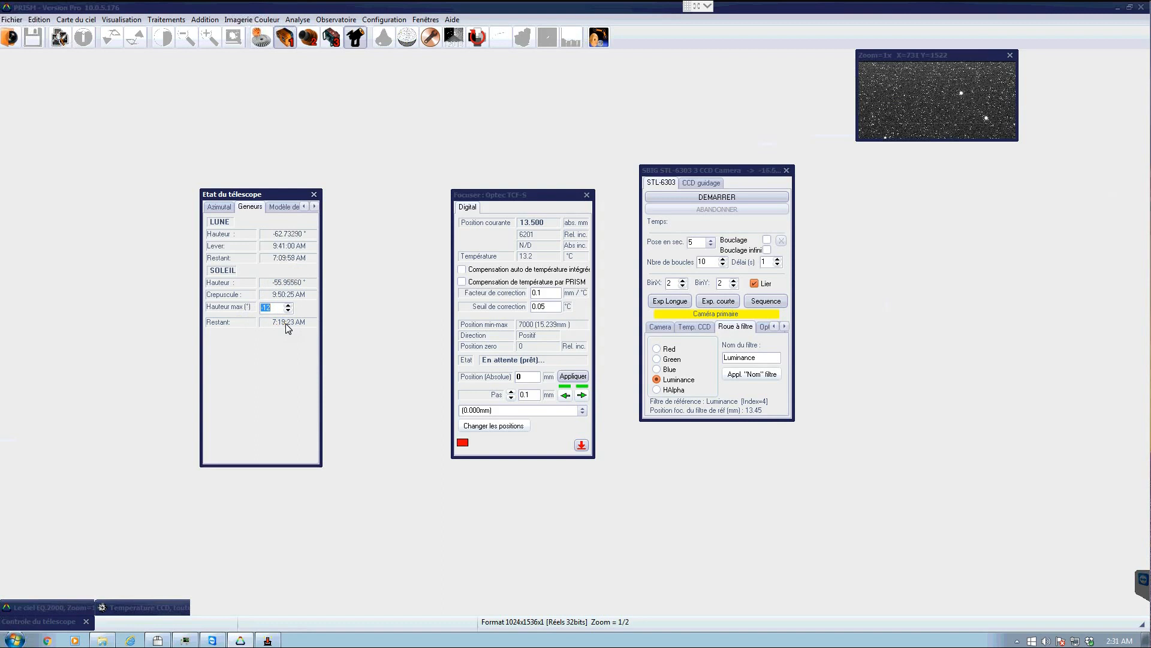
{"action": "left_click", "coordinate": [233, 260]}
{"action": "left_click", "coordinate": [285, 206]}
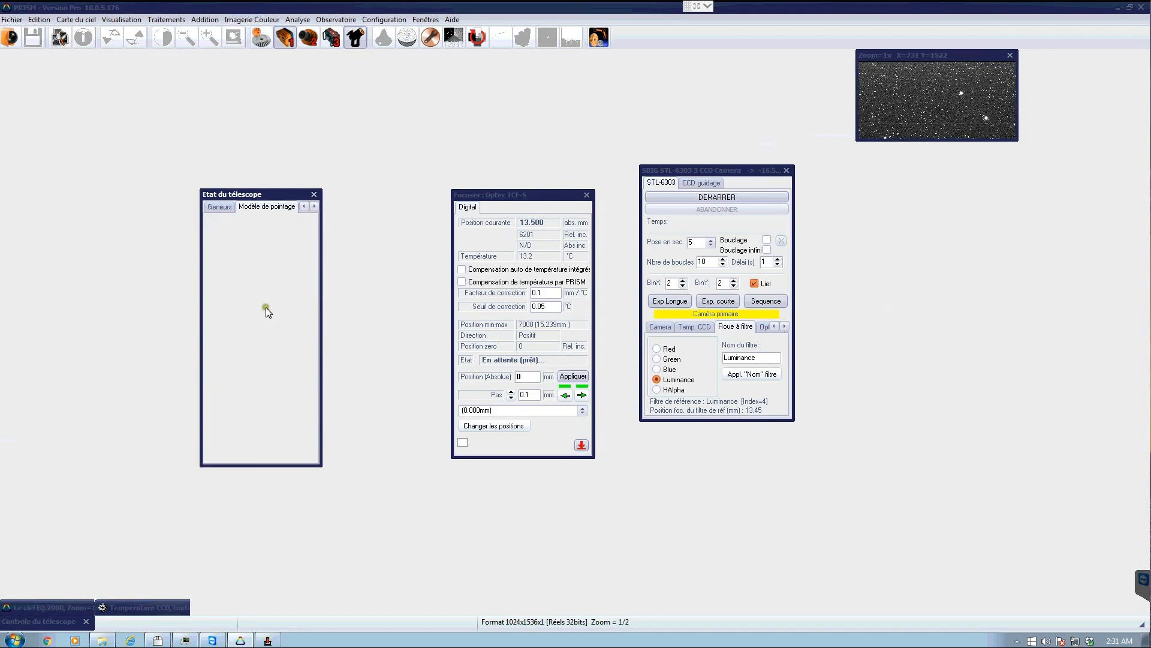
{"action": "left_click", "coordinate": [317, 207]}
{"action": "left_click", "coordinate": [317, 207]}
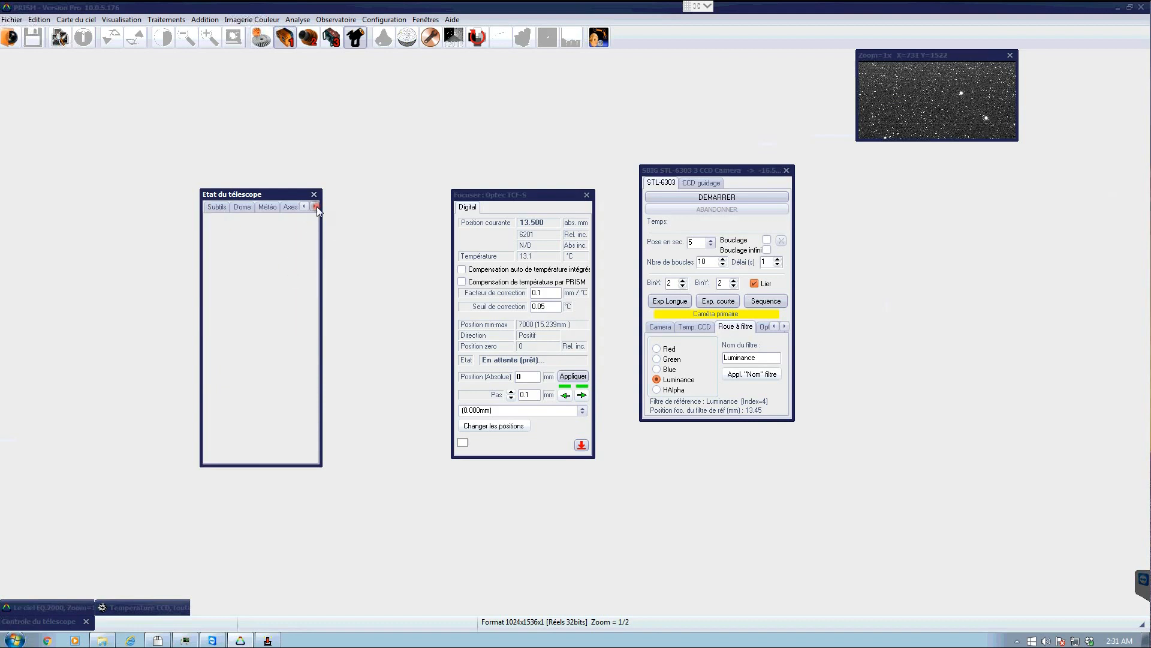
{"action": "left_click", "coordinate": [222, 207]}
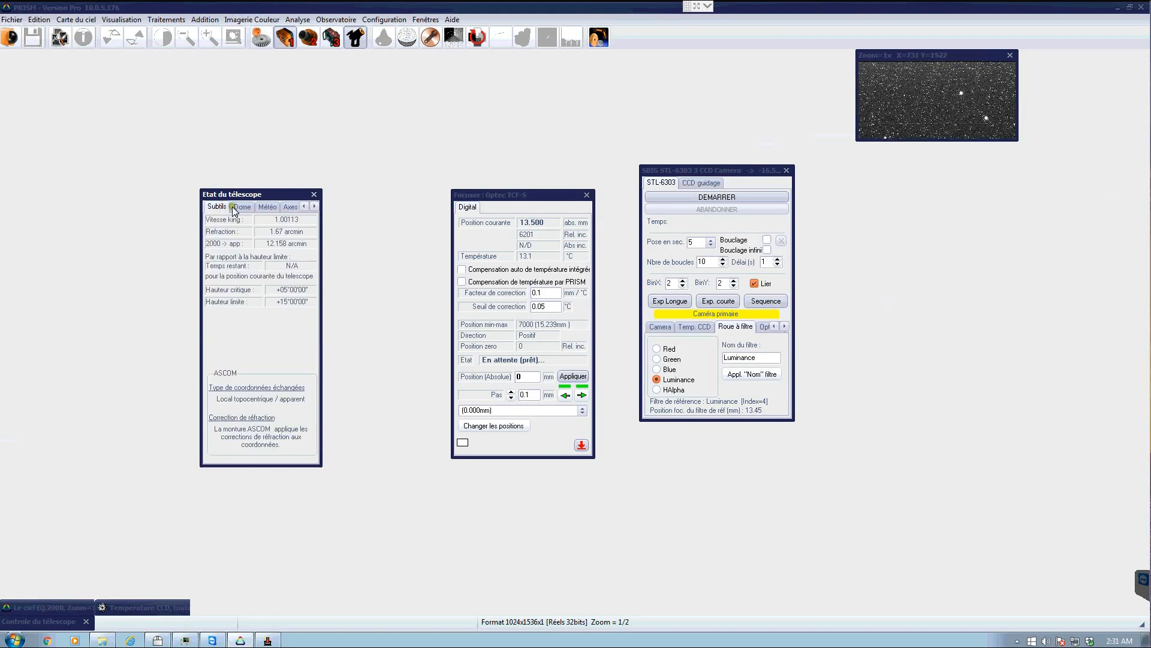
{"action": "left_click", "coordinate": [241, 207]}
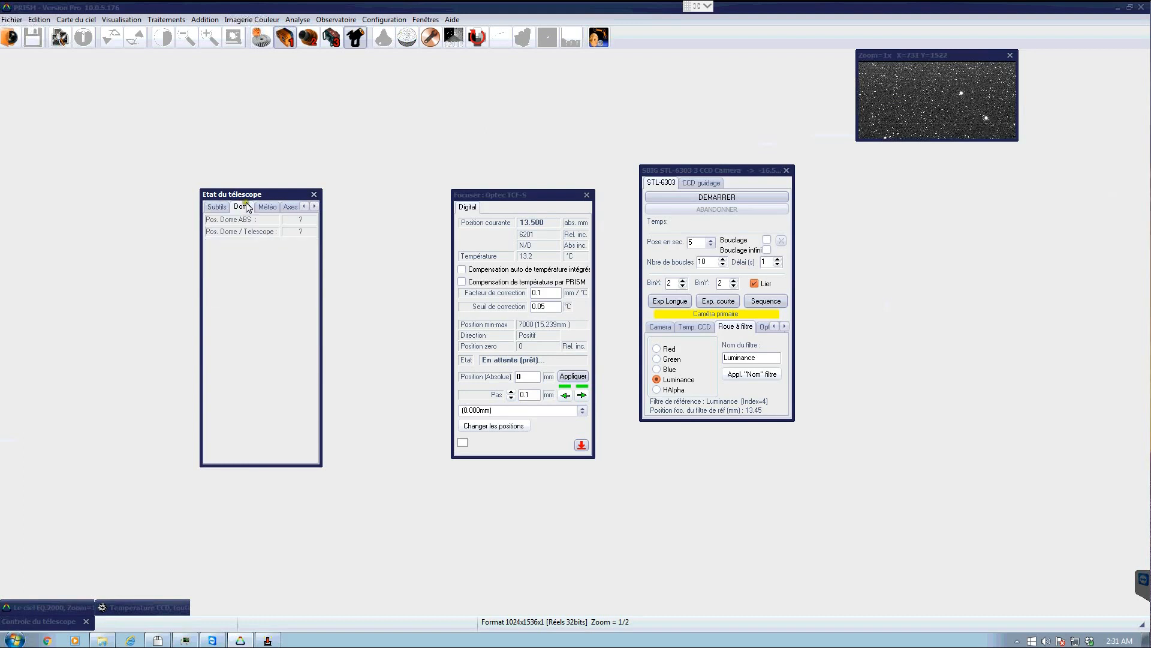
{"action": "left_click", "coordinate": [265, 207]}
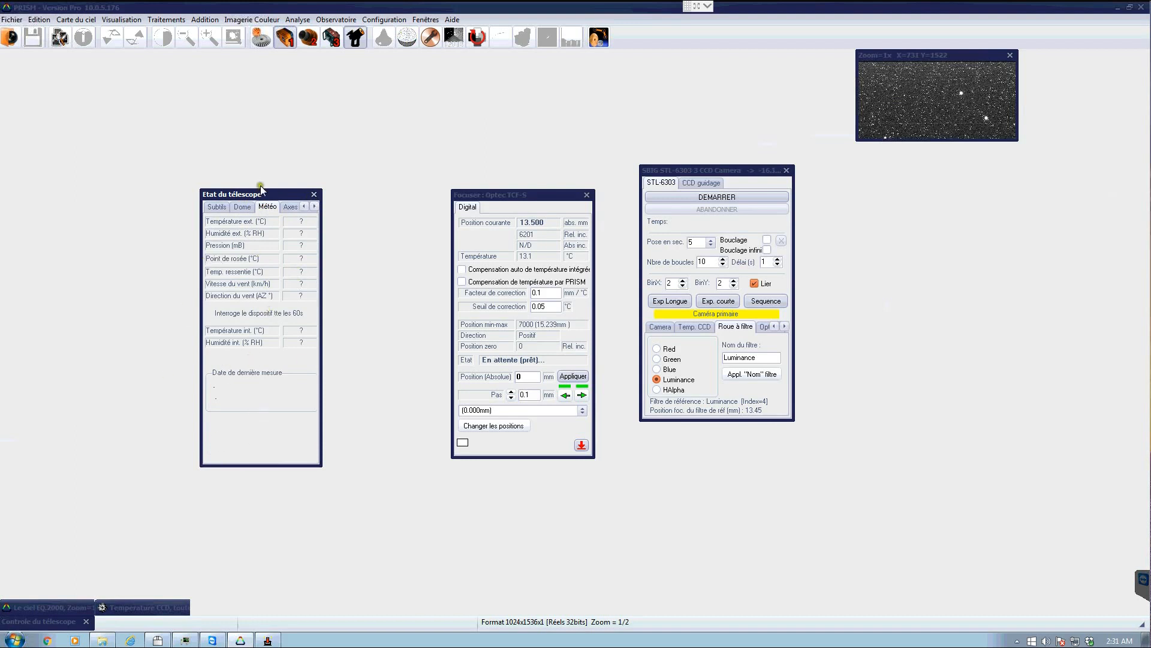
{"action": "left_click", "coordinate": [286, 206]}
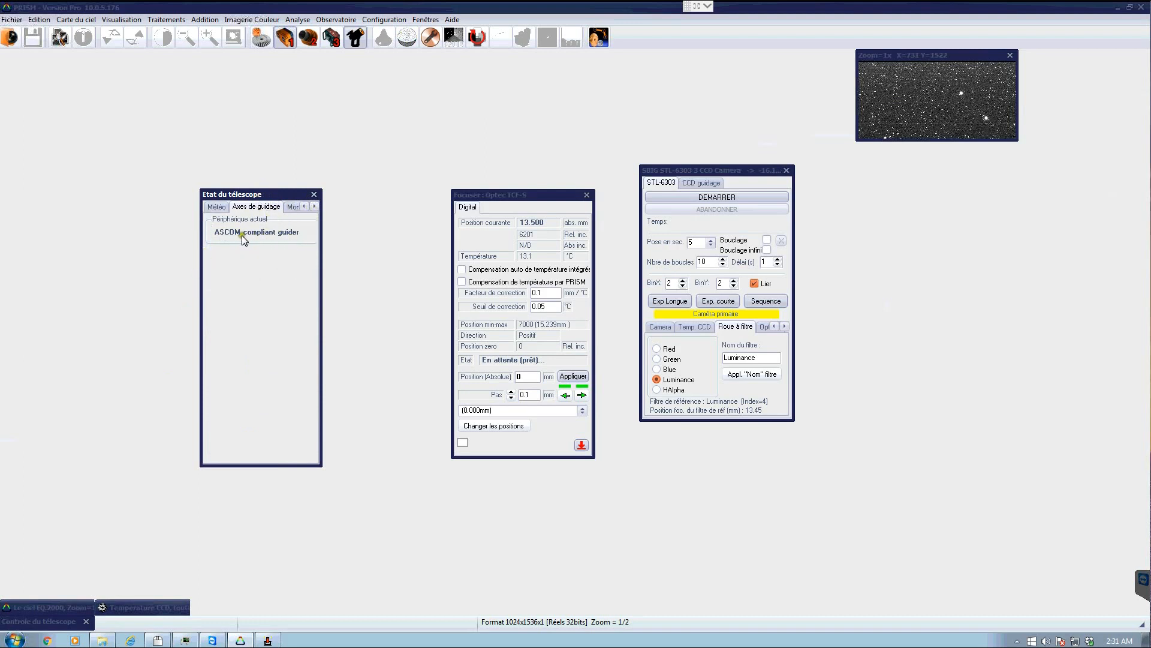
{"action": "left_click", "coordinate": [293, 207]}
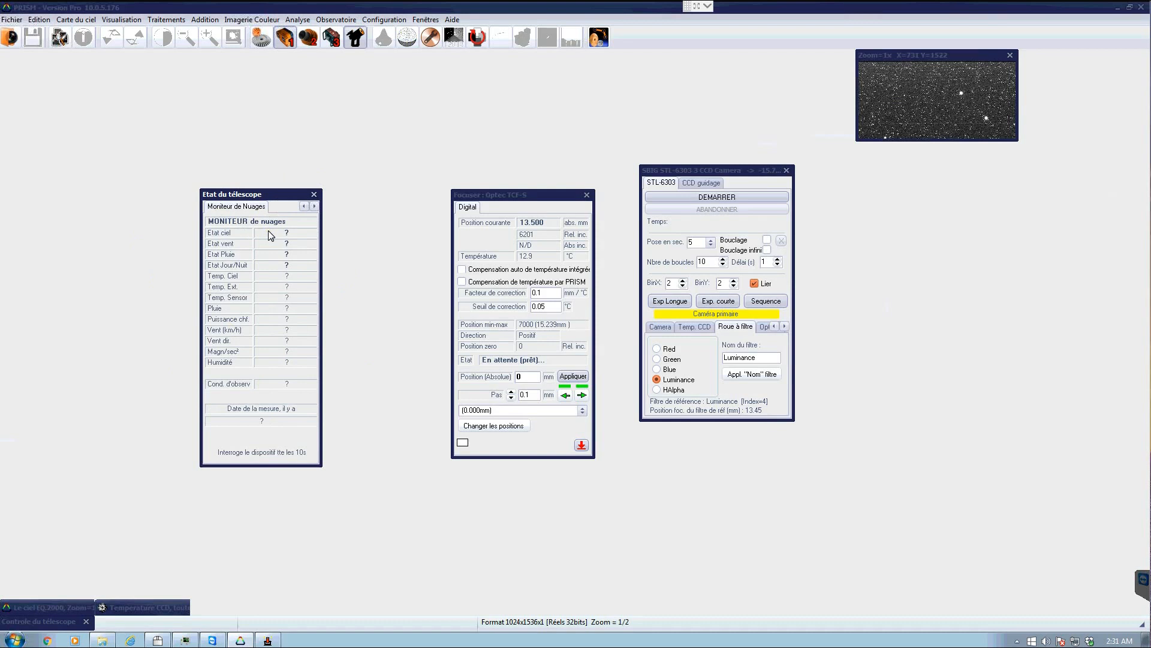
{"action": "left_click", "coordinate": [303, 206]}
{"action": "left_click", "coordinate": [303, 206]}
{"action": "left_click", "coordinate": [304, 206]}
{"action": "left_click", "coordinate": [303, 206]}
{"action": "left_click", "coordinate": [222, 206]}
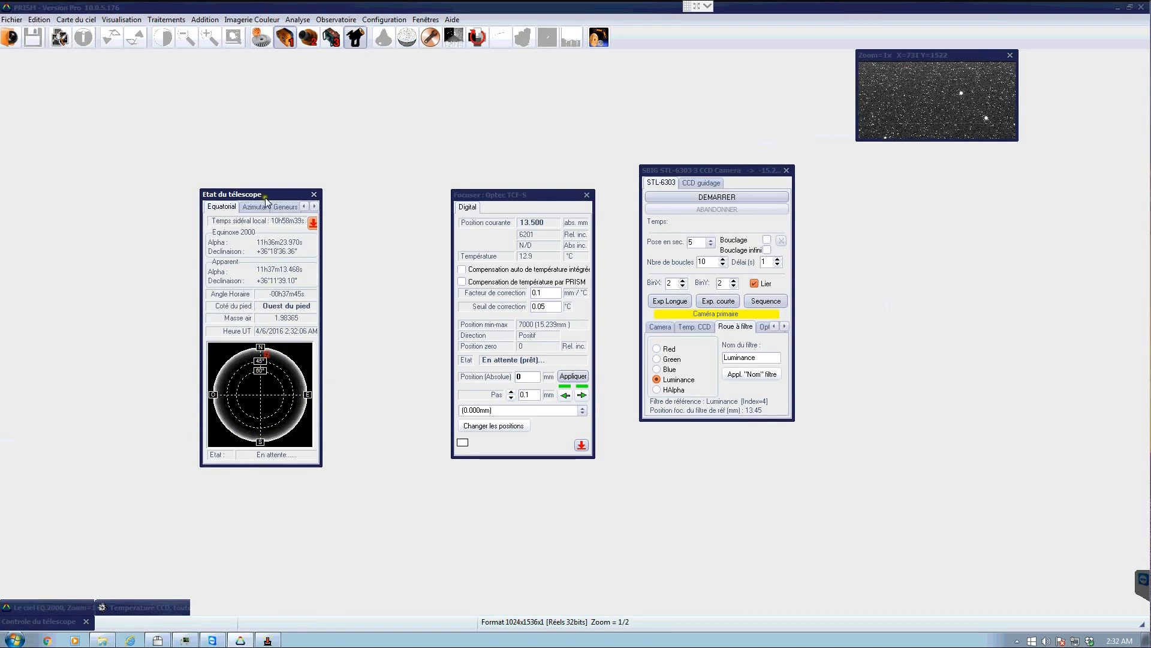
- Restore the sky chart window and move the telescope status, focuser and camera windows to its right side
{"action": "left_click_drag", "start_coordinate": [265, 200], "coordinate": [971, 304]}
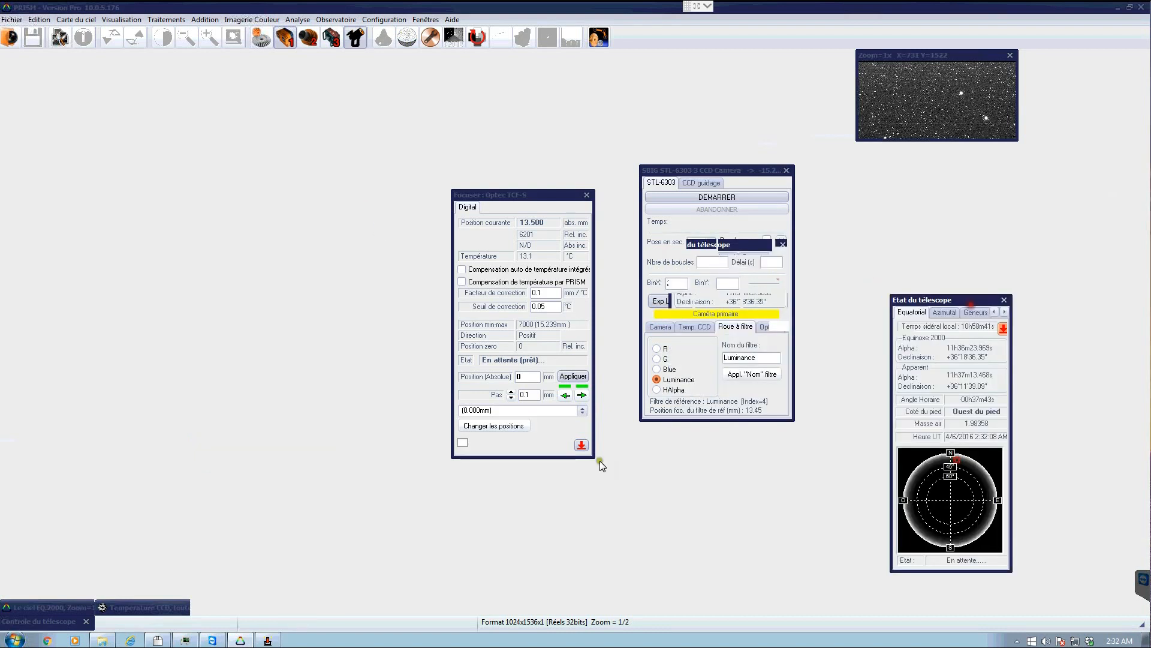
{"action": "double_click", "coordinate": [45, 608]}
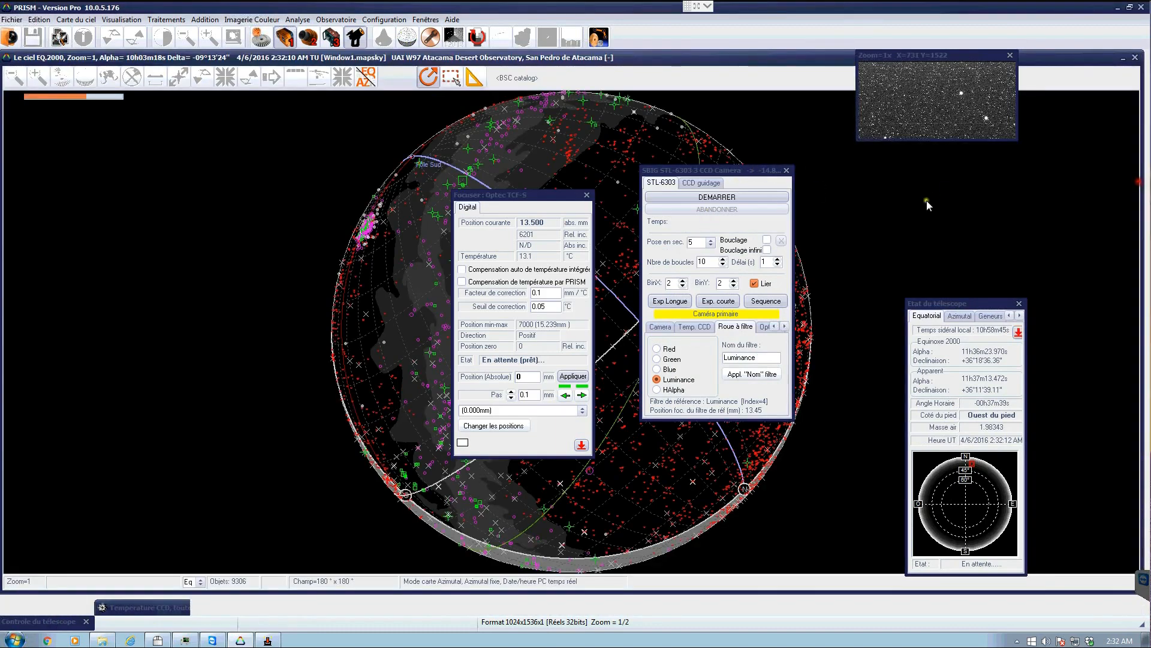
{"action": "left_click_drag", "start_coordinate": [547, 193], "coordinate": [929, 150]}
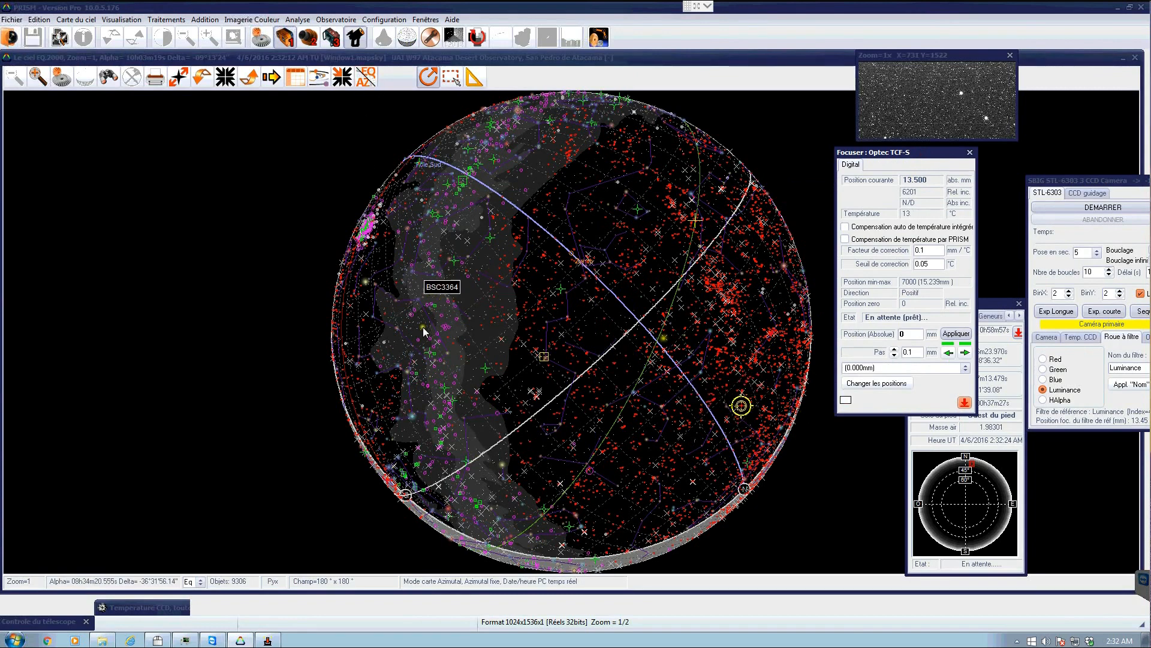
- In the chart's object display options, hide the Milky Way, NGC objects and the Alpha-Delta grid, and apply
{"action": "left_click", "coordinate": [456, 312]}
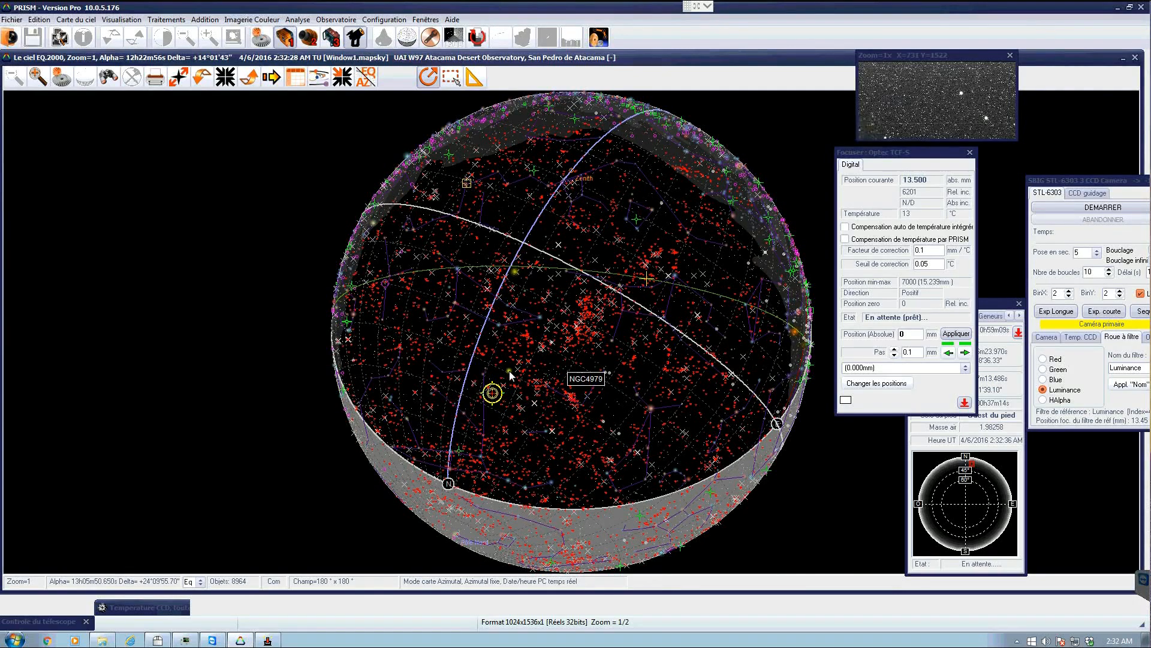
{"action": "left_click", "coordinate": [590, 361]}
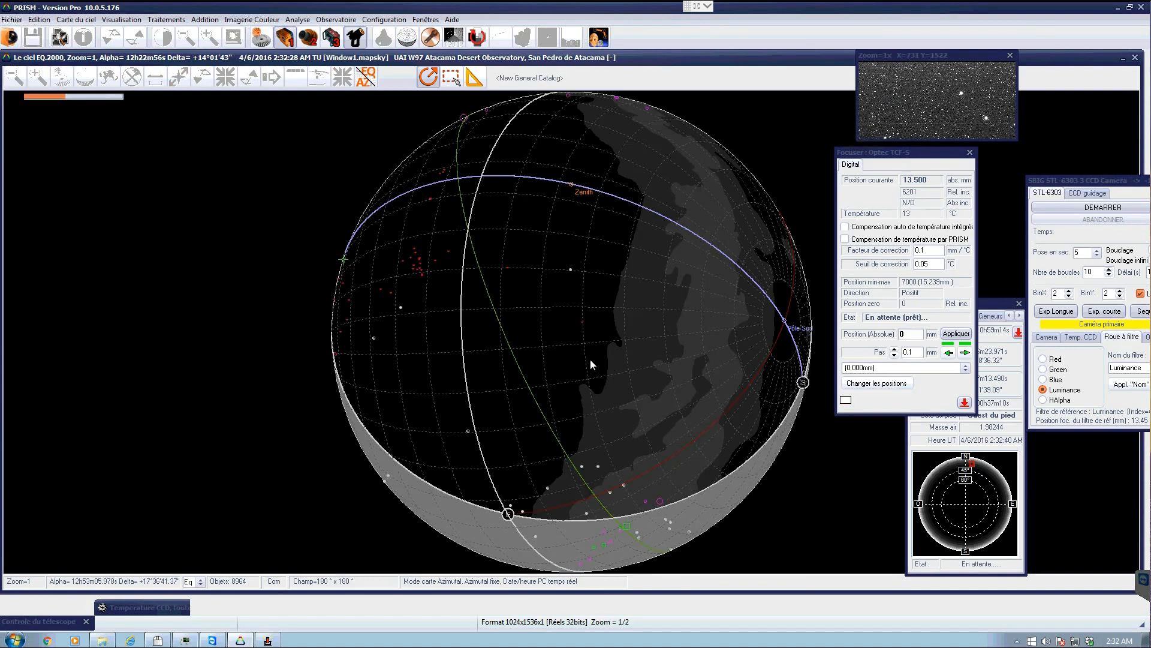
{"action": "mouse_move", "coordinate": [636, 366]}
{"action": "left_mouse_down"}
{"action": "mouse_move", "coordinate": [559, 373]}
{"action": "mouse_move", "coordinate": [445, 355]}
{"action": "left_mouse_up"}
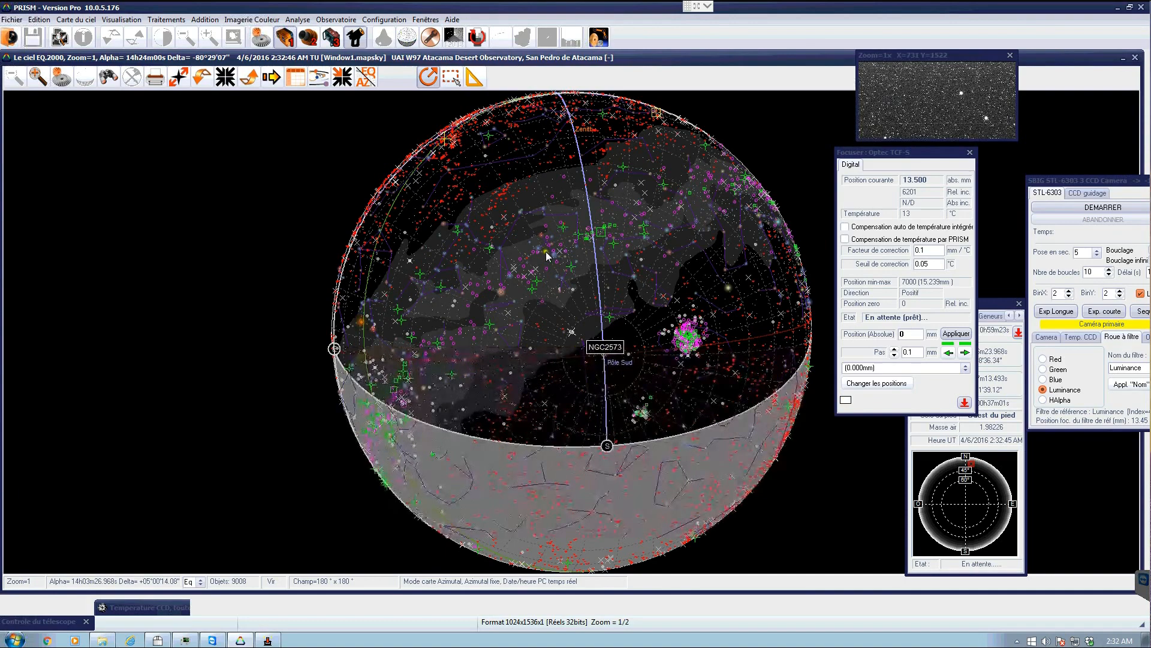
{"action": "left_click", "coordinate": [61, 77]}
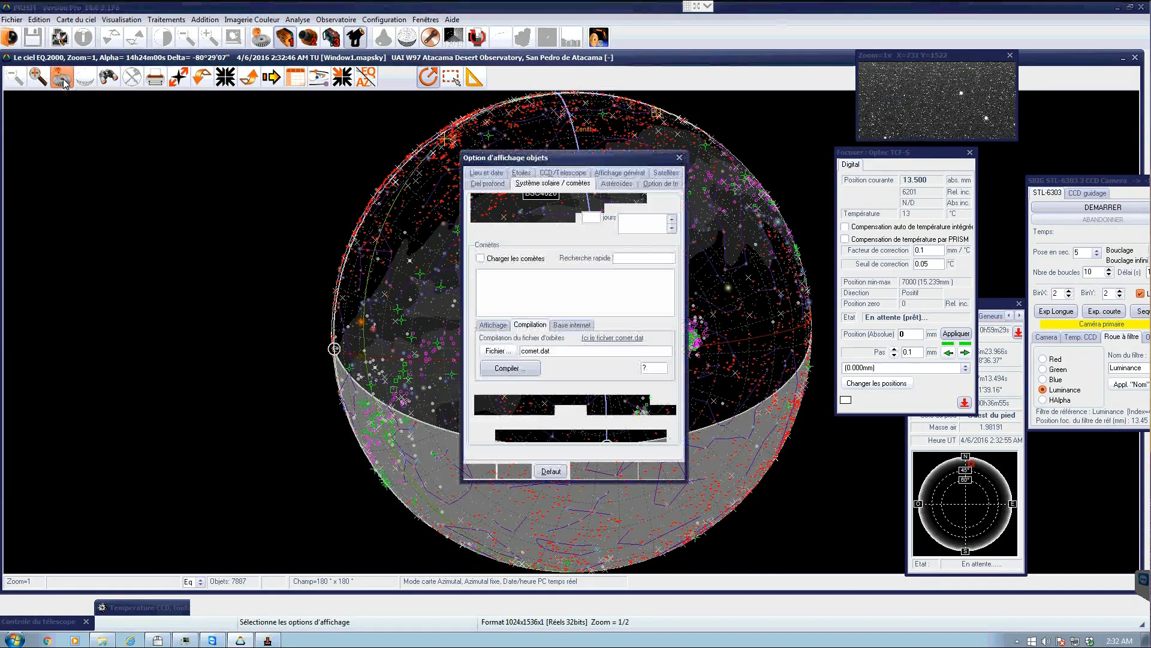
{"action": "left_click", "coordinate": [488, 184]}
{"action": "left_click", "coordinate": [501, 420]}
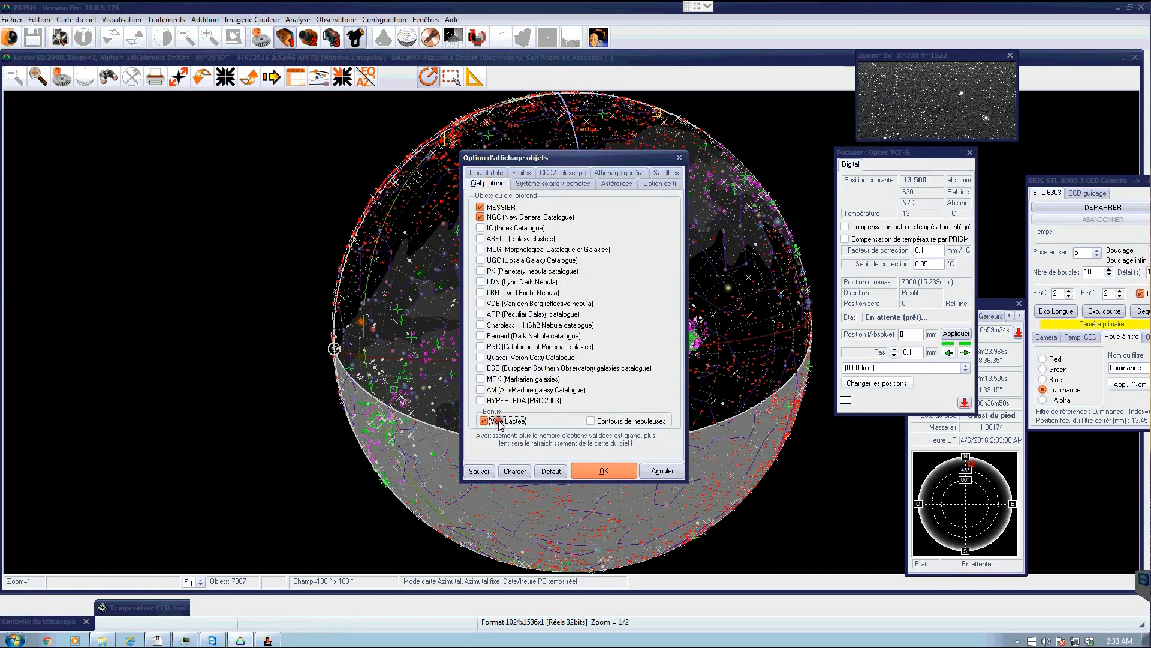
{"action": "left_click", "coordinate": [505, 219]}
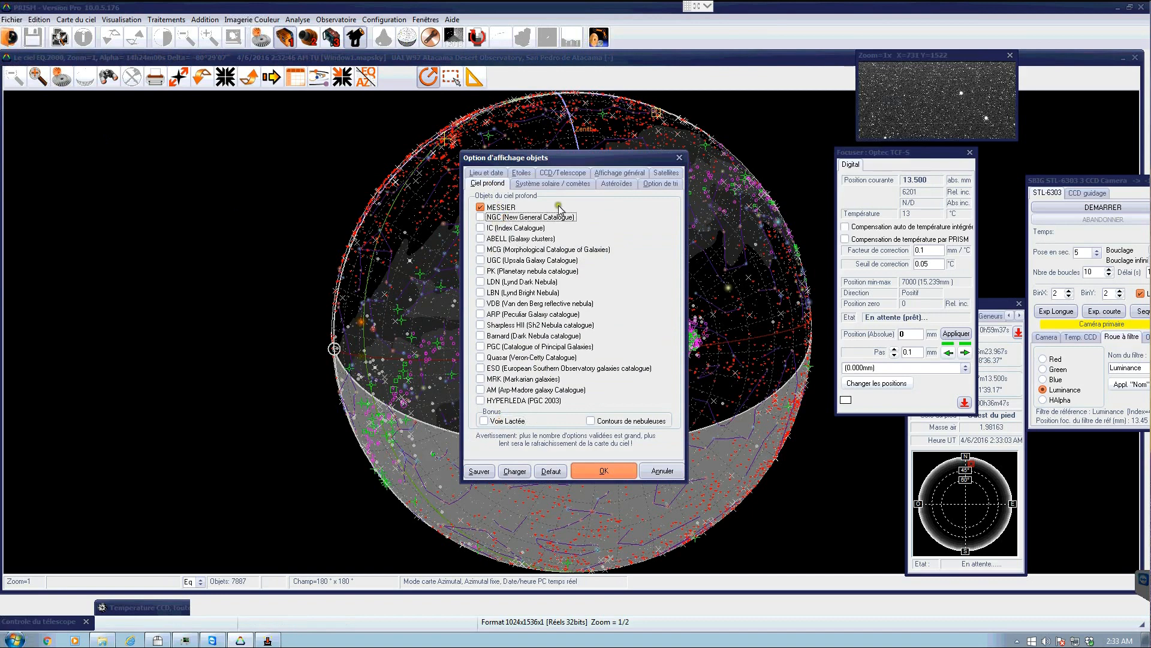
{"action": "left_click", "coordinate": [610, 174]}
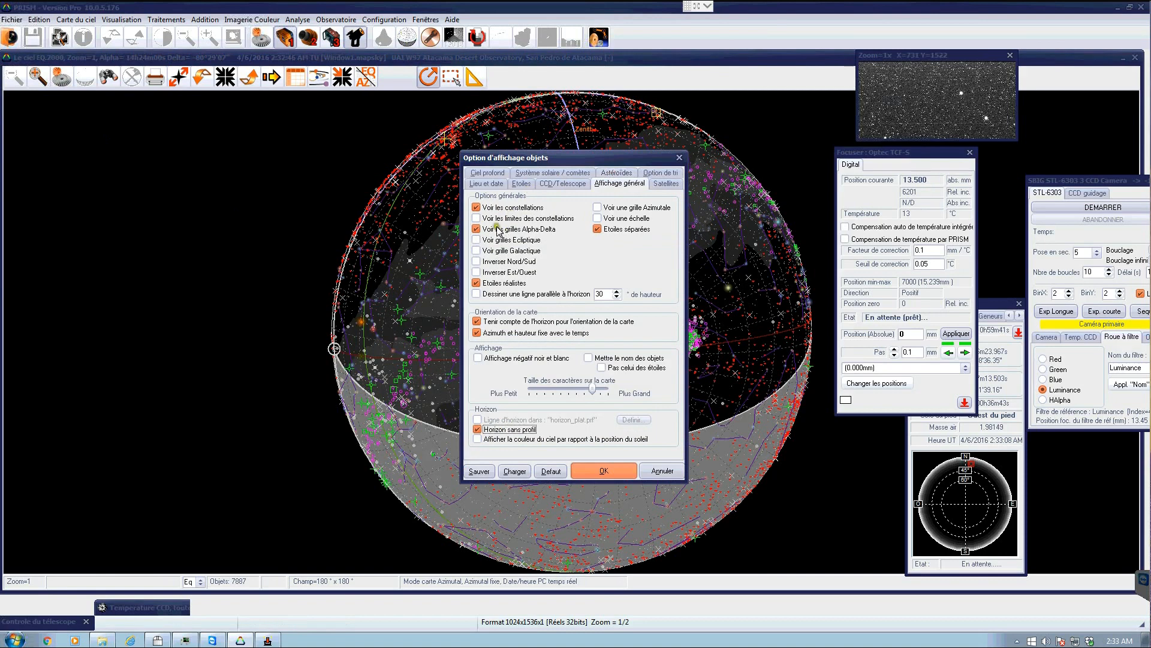
{"action": "left_click", "coordinate": [498, 231]}
{"action": "left_click", "coordinate": [603, 463]}
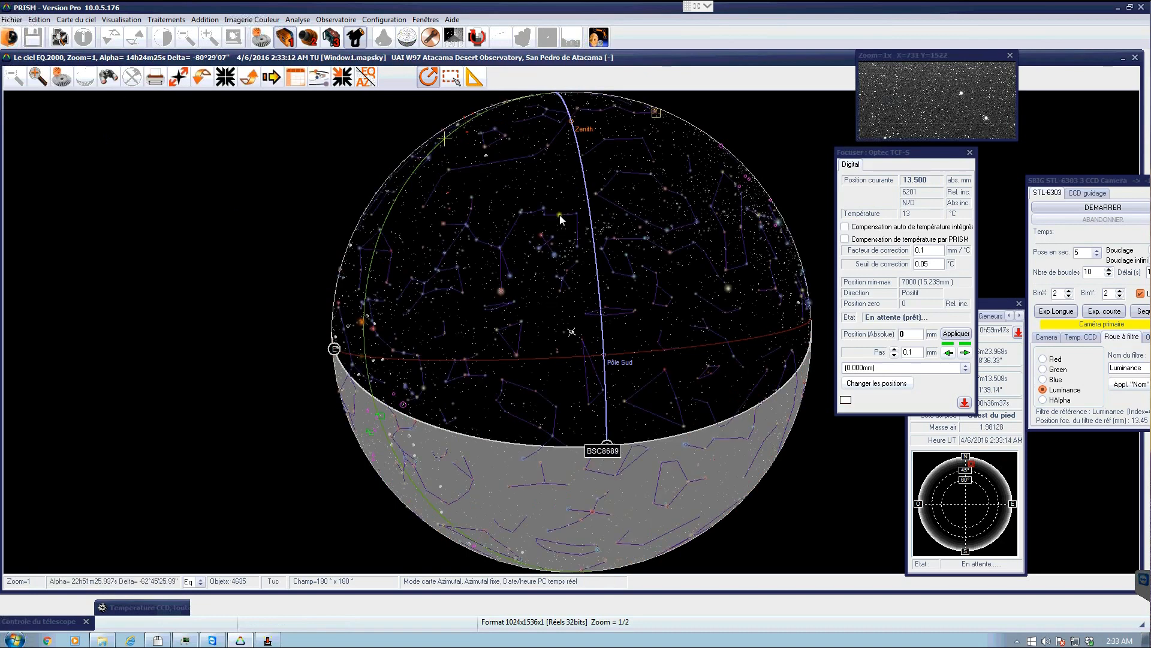
- Centre the sky chart on the telescope's current position and shift the focuser window left
{"action": "left_click", "coordinate": [340, 78]}
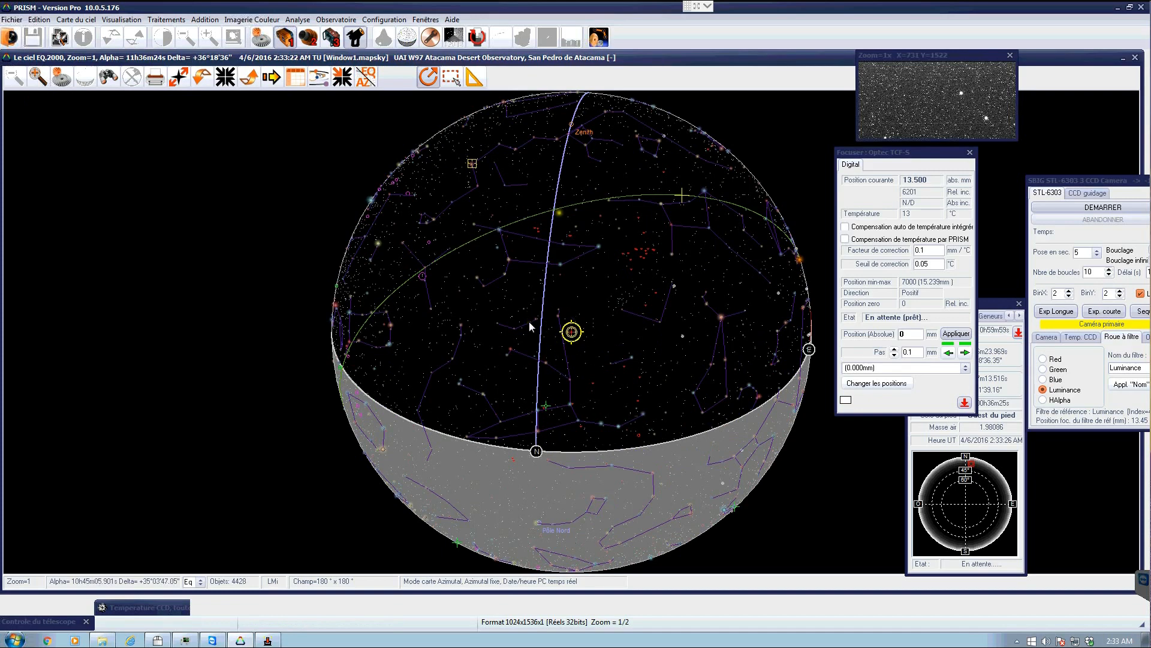
{"action": "left_click_drag", "start_coordinate": [913, 155], "coordinate": [806, 161]}
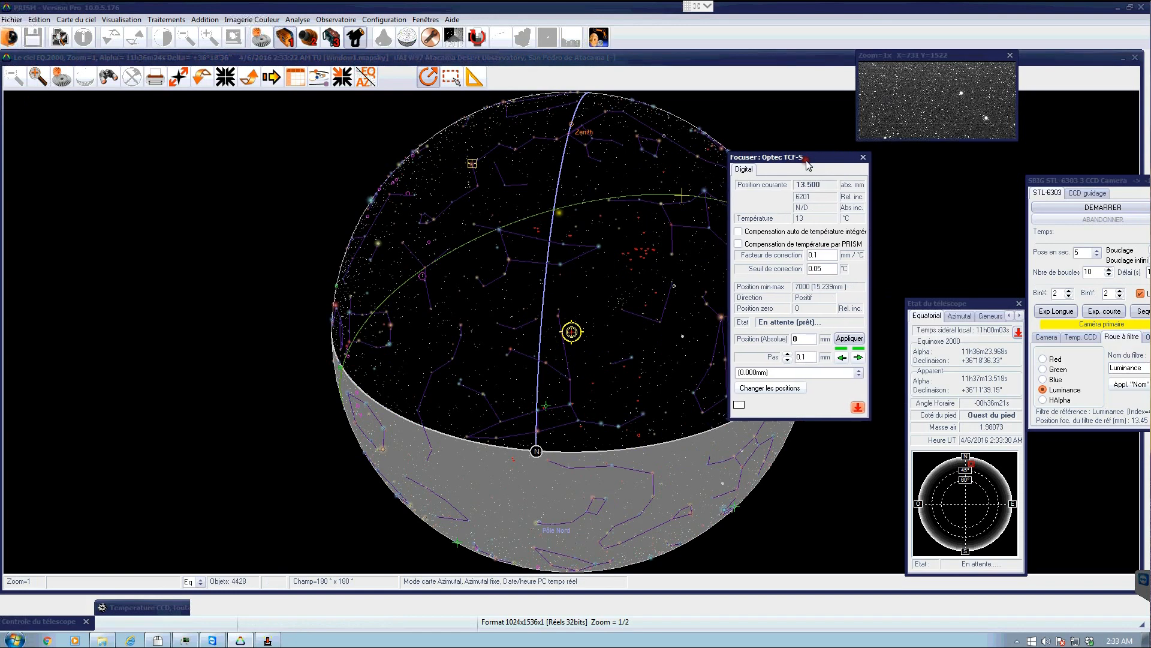
- Restore the telescope control window, move it above the chart, and open its Parking tab
{"action": "double_click", "coordinate": [19, 623]}
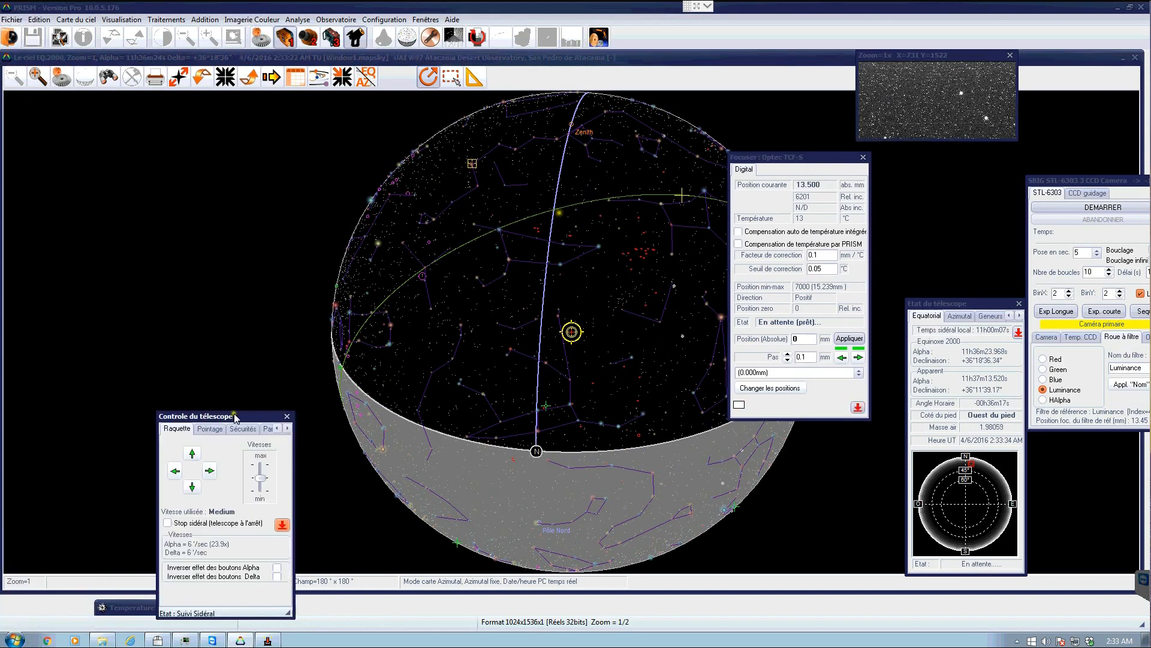
{"action": "left_click_drag", "start_coordinate": [627, 298], "coordinate": [543, 150]}
{"action": "left_click", "coordinate": [575, 158]}
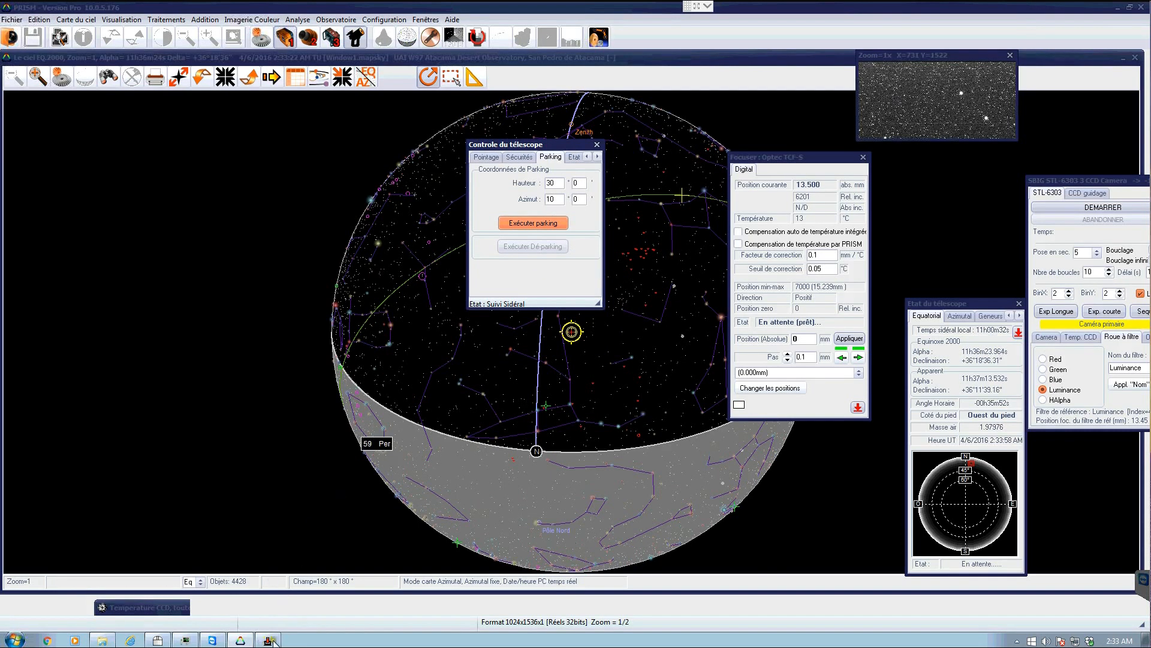
- Bring the DDR Astro main control panel back on screen
{"action": "mouse_move", "coordinate": [275, 642]}
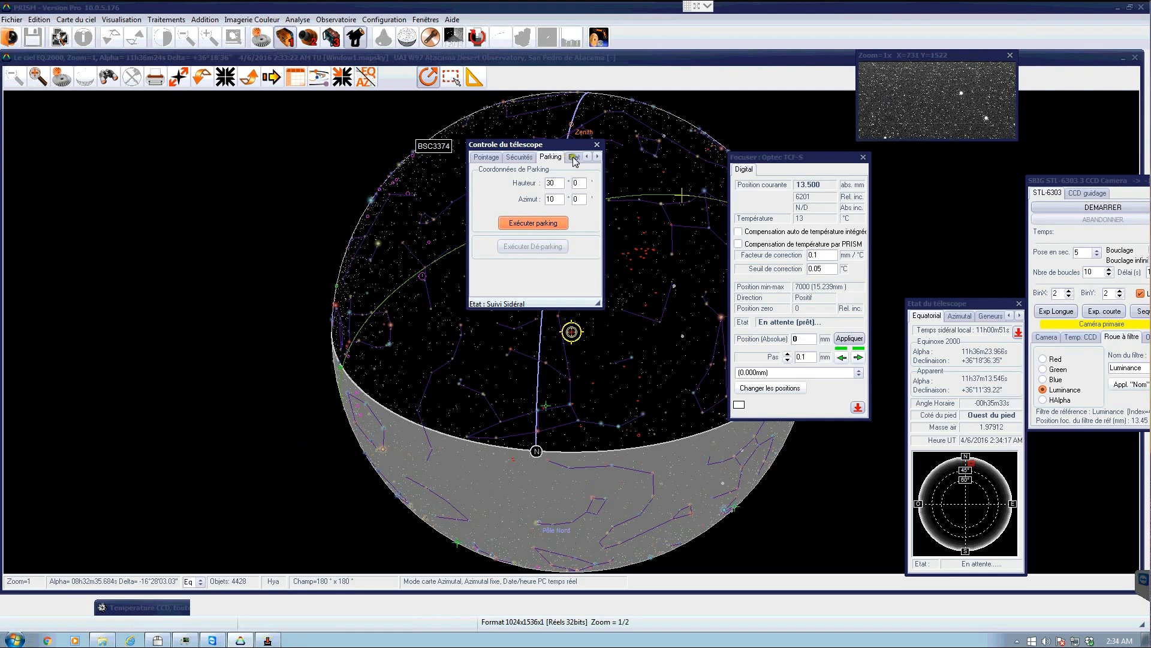
{"action": "left_click", "coordinate": [275, 641]}
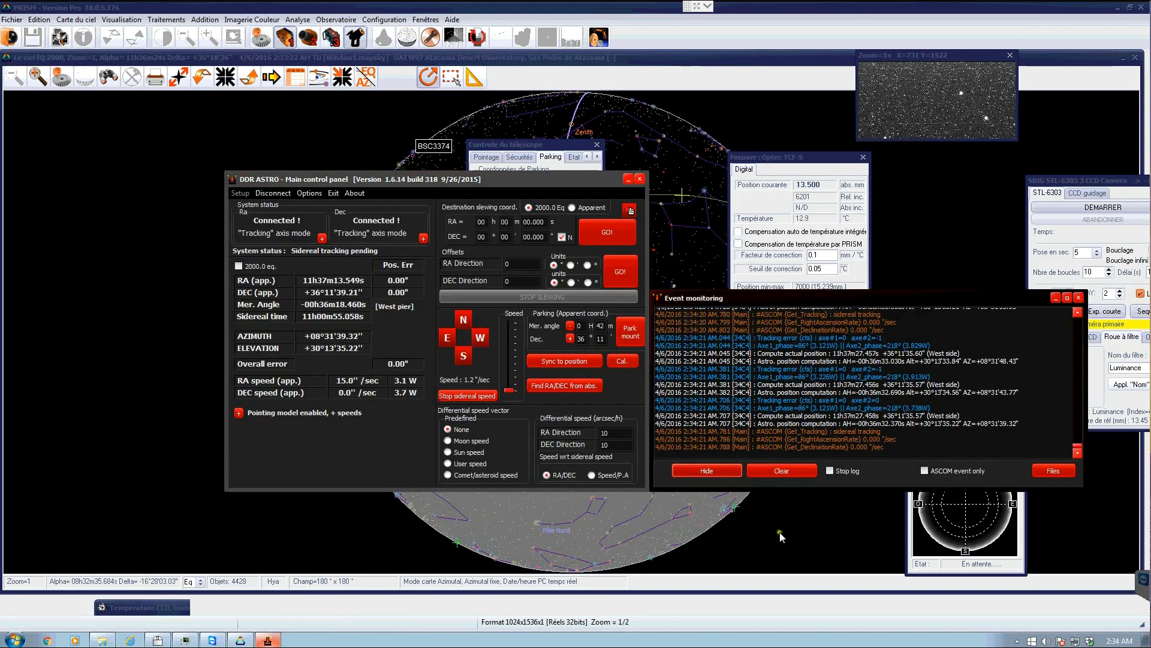
- Minimize the DDR Astro main control panel and move the telescope control window to the right of the focuser window
{"action": "left_click", "coordinate": [384, 323]}
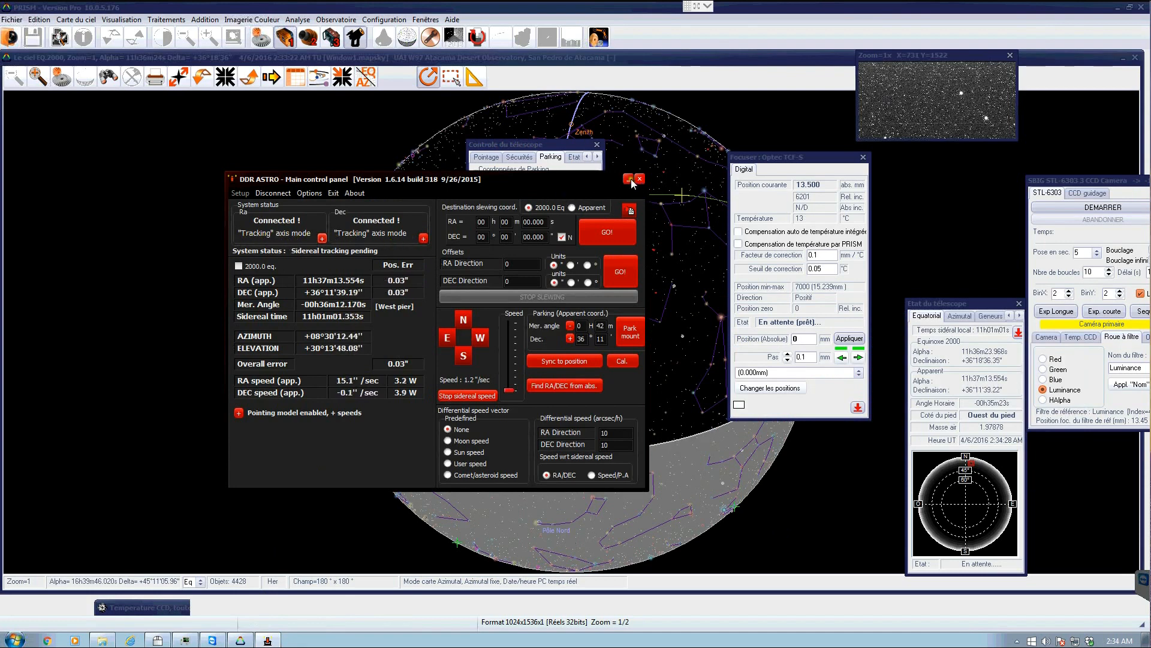
{"action": "left_click", "coordinate": [630, 179]}
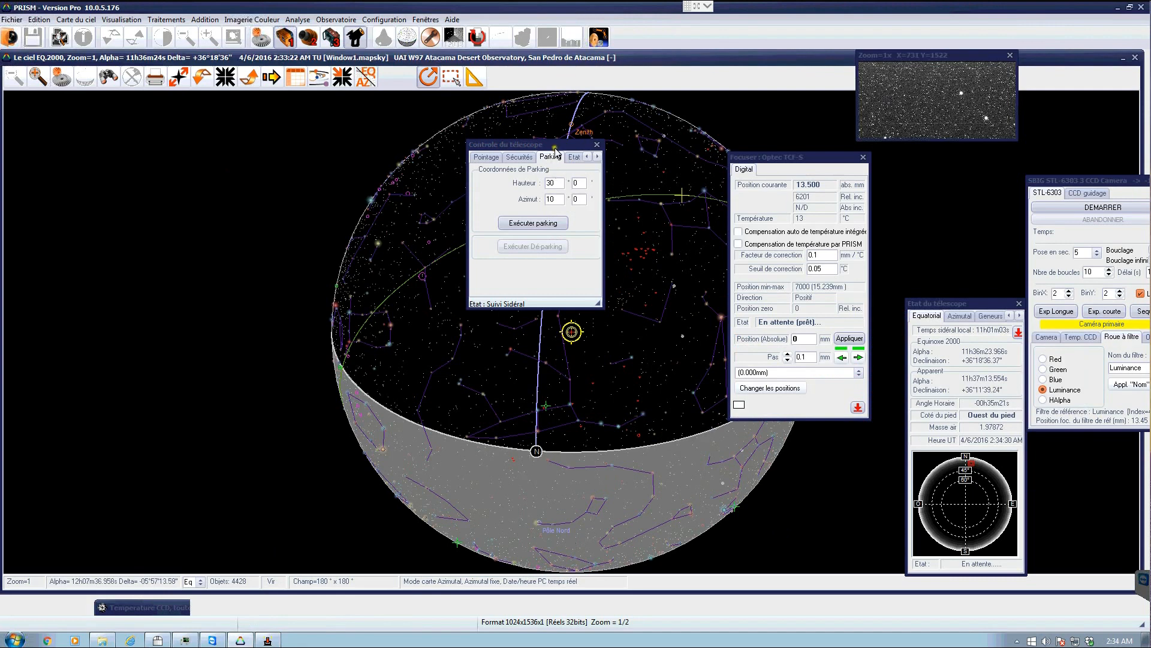
{"action": "left_click_drag", "start_coordinate": [554, 148], "coordinate": [974, 169]}
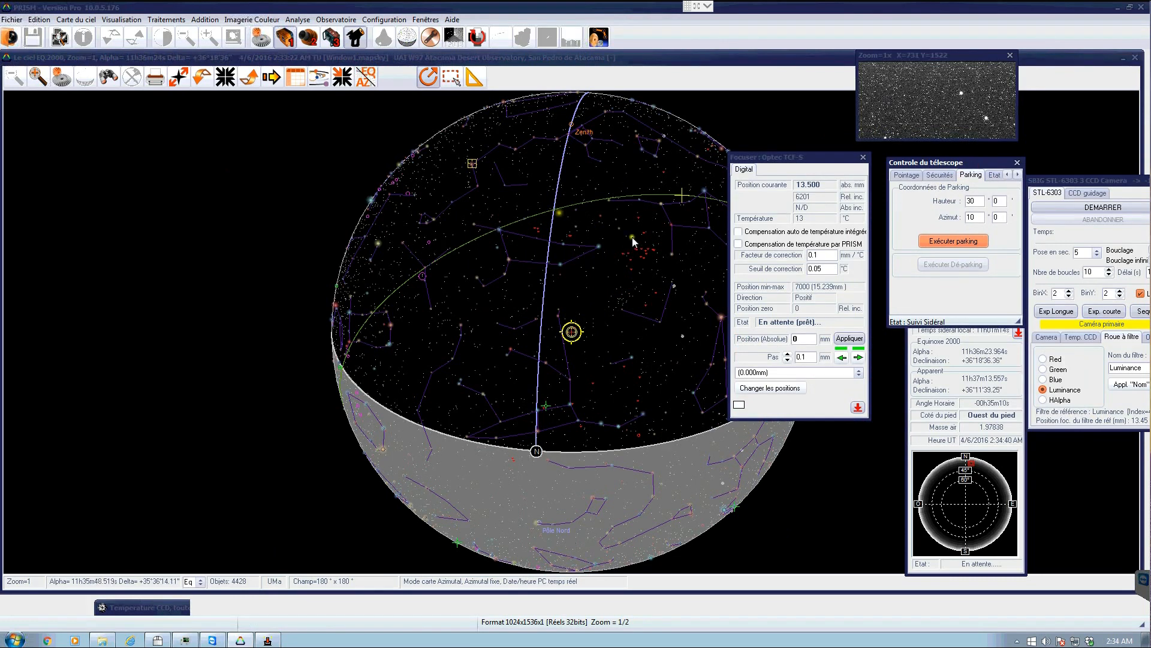
- Identify the star BSC4531 on the sky chart and point the telescope at it
{"action": "mouse_move", "coordinate": [600, 248]}
{"action": "left_click", "coordinate": [599, 246]}
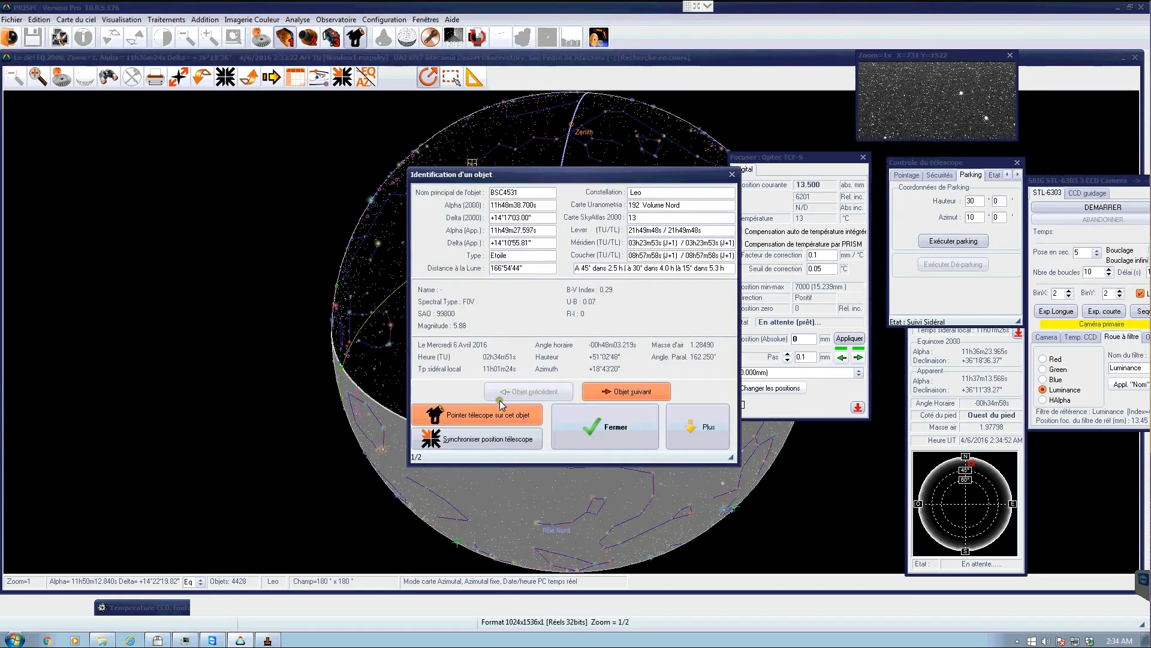
{"action": "left_click", "coordinate": [484, 414]}
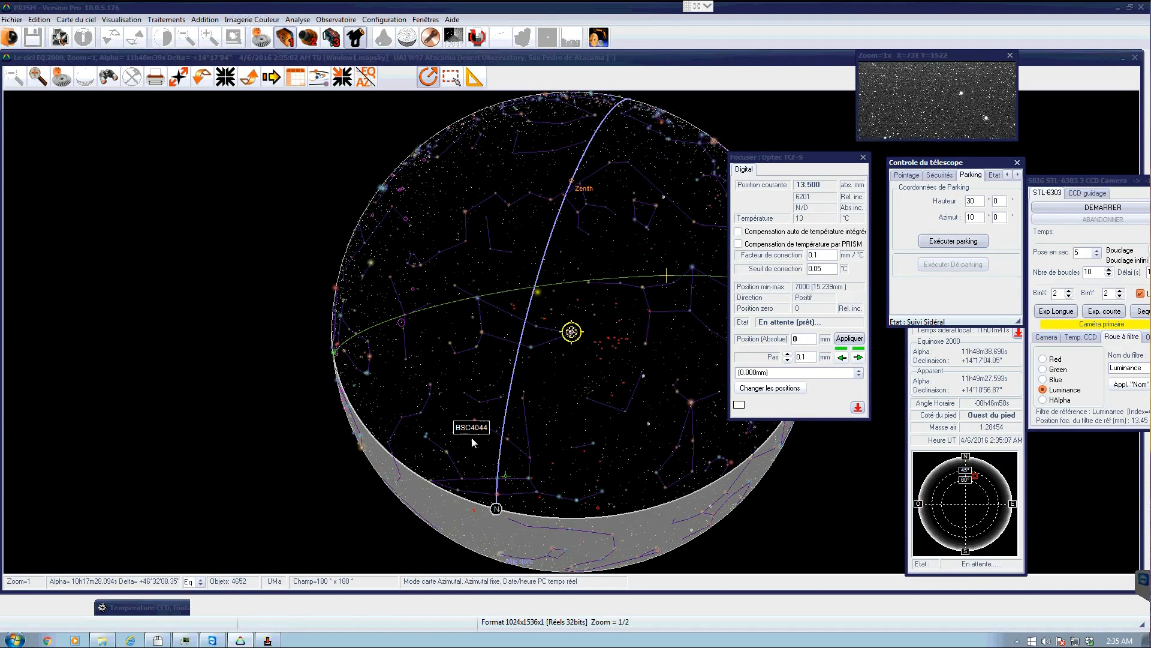
- Restore the CCD temperature graph and bring the SBIG camera window to the middle of the chart
{"action": "left_click", "coordinate": [137, 608]}
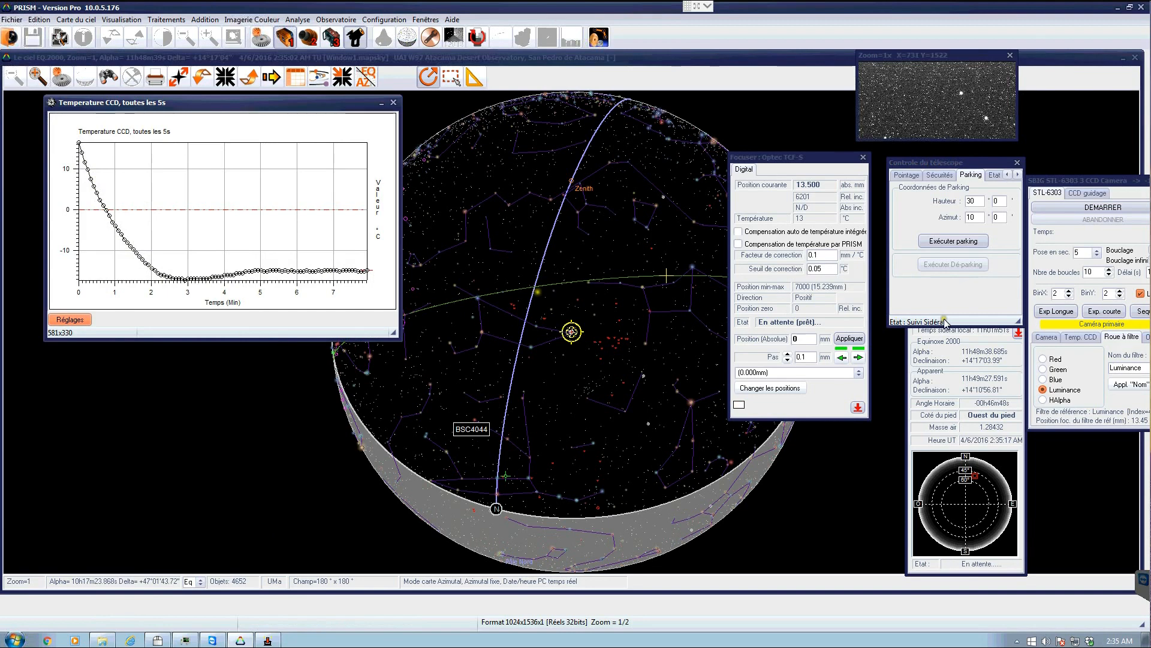
{"action": "left_click", "coordinate": [1103, 191]}
{"action": "left_click_drag", "start_coordinate": [581, 133], "coordinate": [570, 128]}
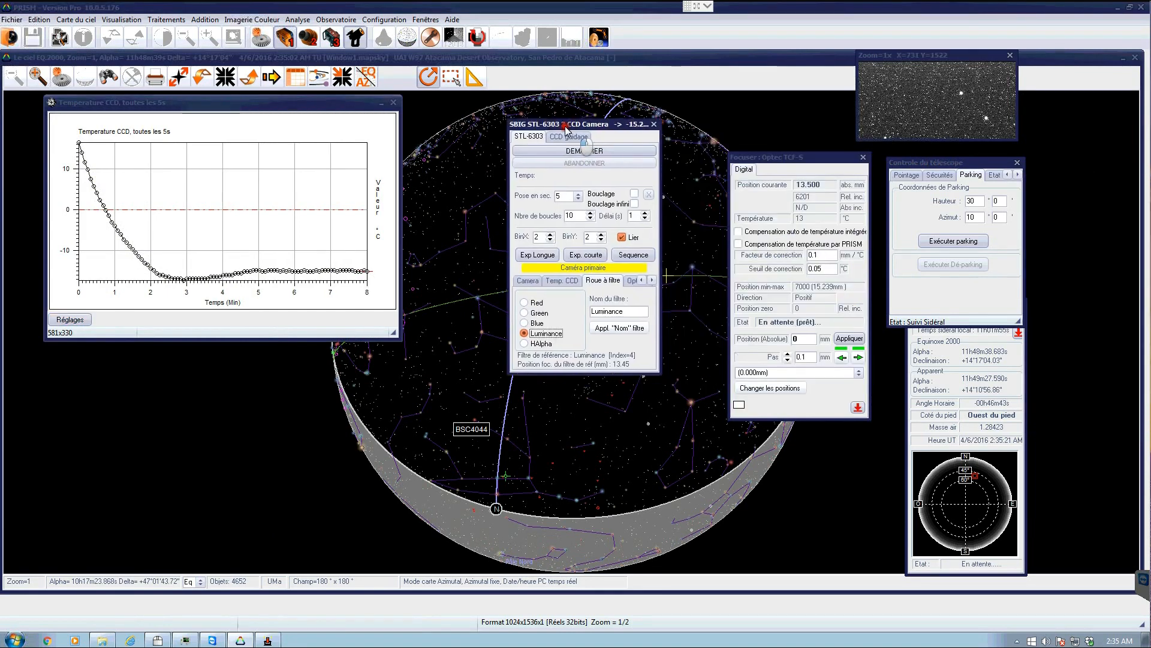
- On the camera's CCD temperature tab, set the required CCD temperature to -25 °C and apply it
{"action": "left_click", "coordinate": [540, 279]}
{"action": "left_click", "coordinate": [583, 304]}
{"action": "left_click", "coordinate": [583, 304]}
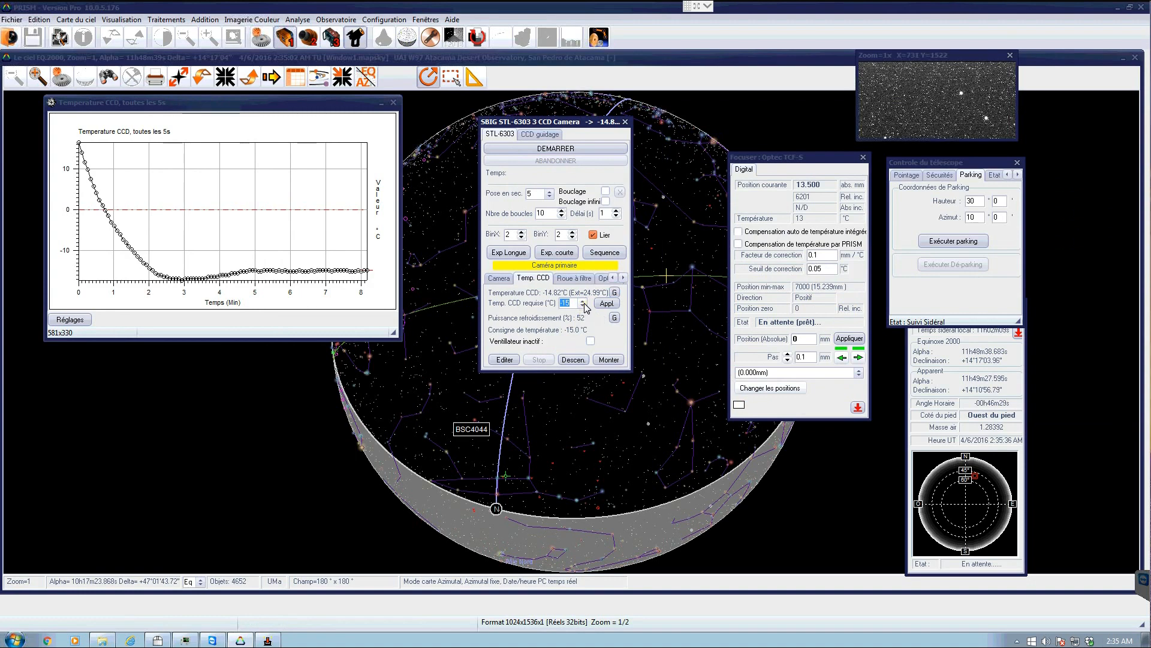
{"action": "left_click", "coordinate": [584, 304]}
{"action": "scroll", "coordinate": [570, 324], "scroll_direction": "up", "scroll_amount": 1}
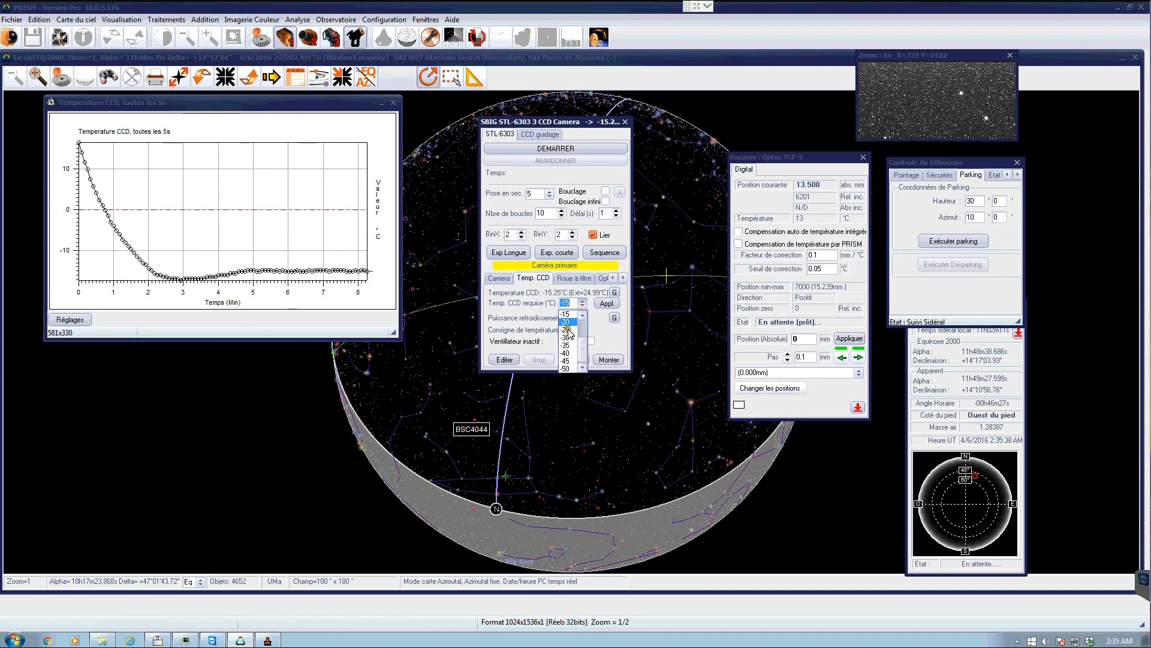
{"action": "left_click", "coordinate": [567, 319]}
{"action": "left_click", "coordinate": [603, 304]}
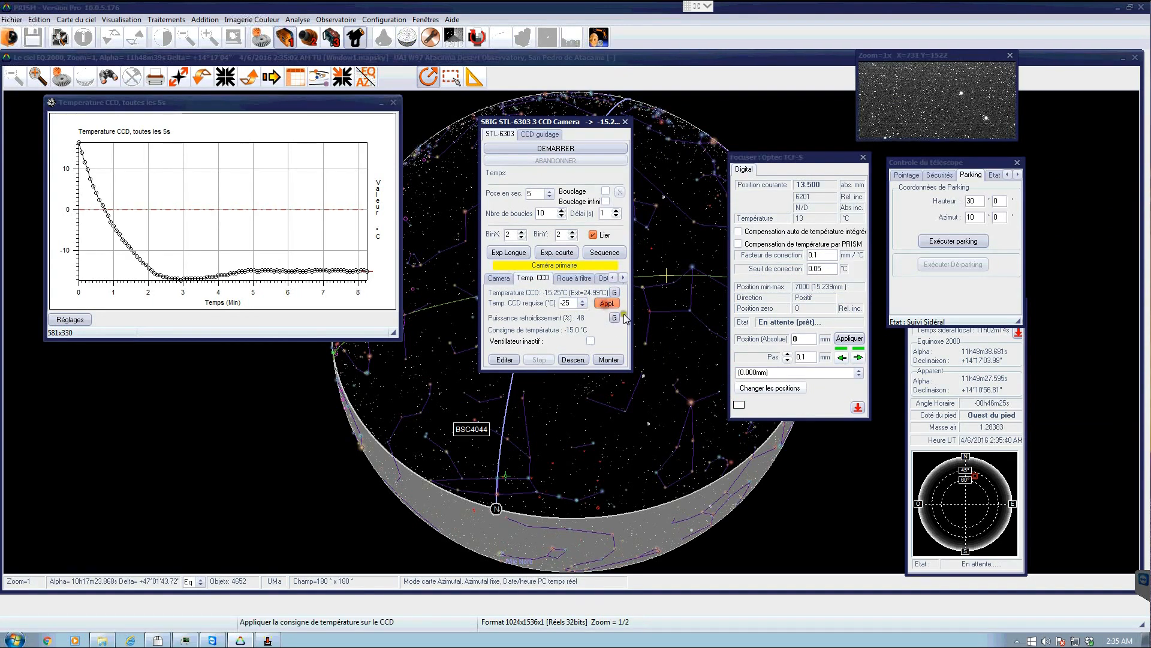
{"action": "left_click", "coordinate": [604, 304]}
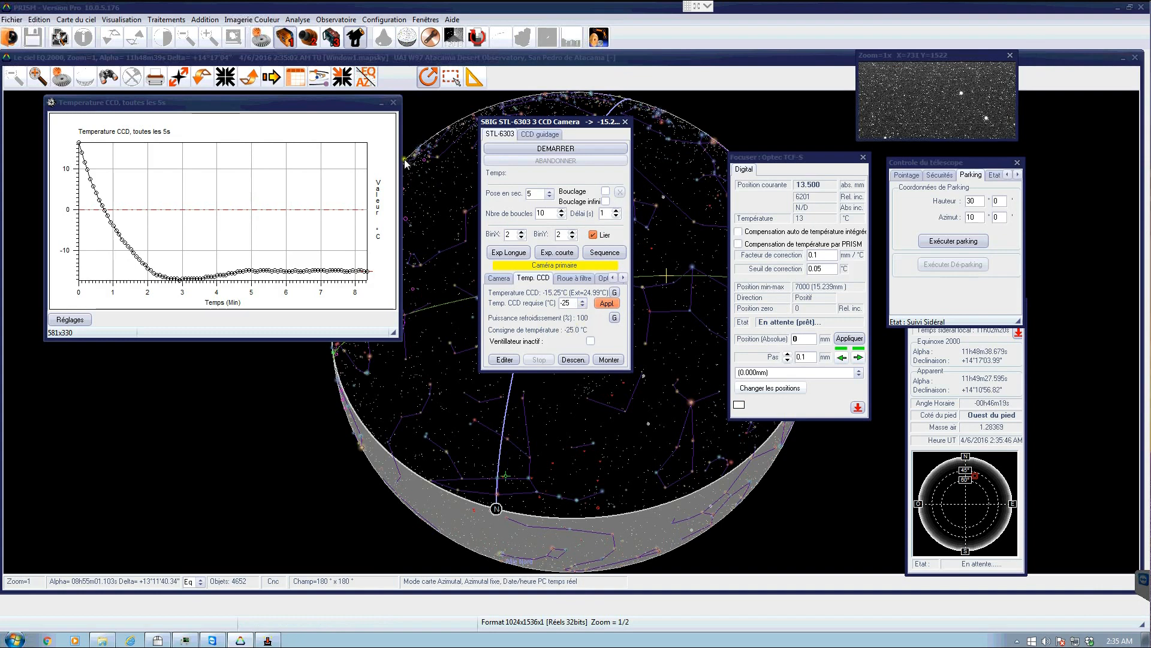
- Minimize the CCD temperature graph and move the camera window over the focuser window
{"action": "left_click", "coordinate": [375, 104]}
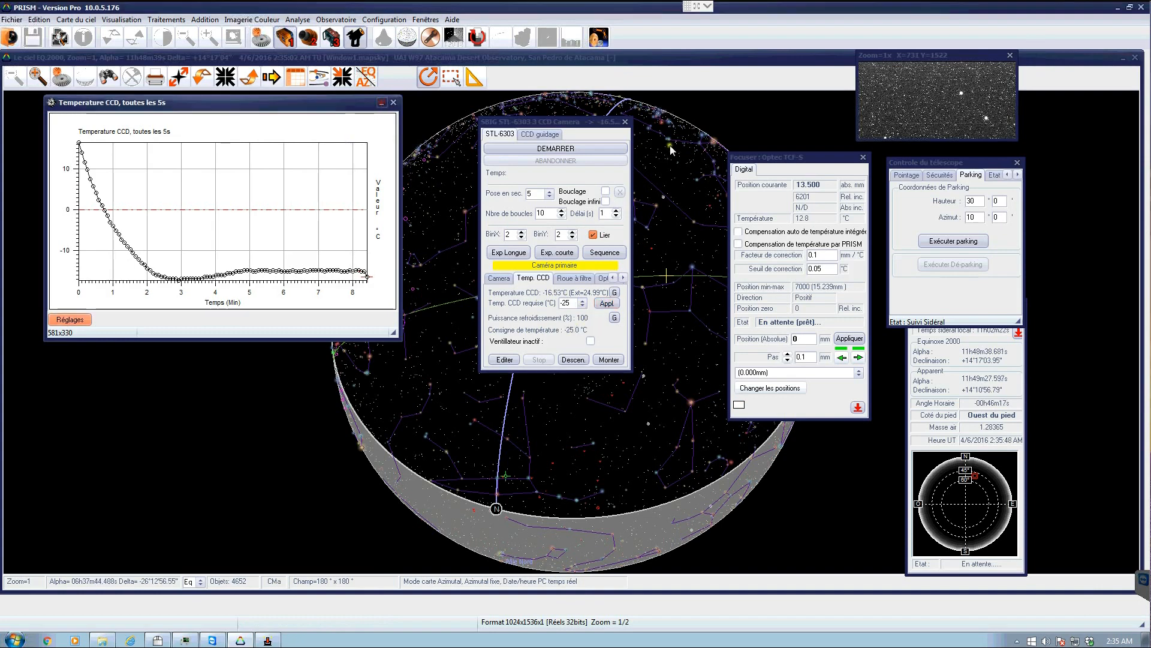
{"action": "left_click_drag", "start_coordinate": [589, 124], "coordinate": [261, 117]}
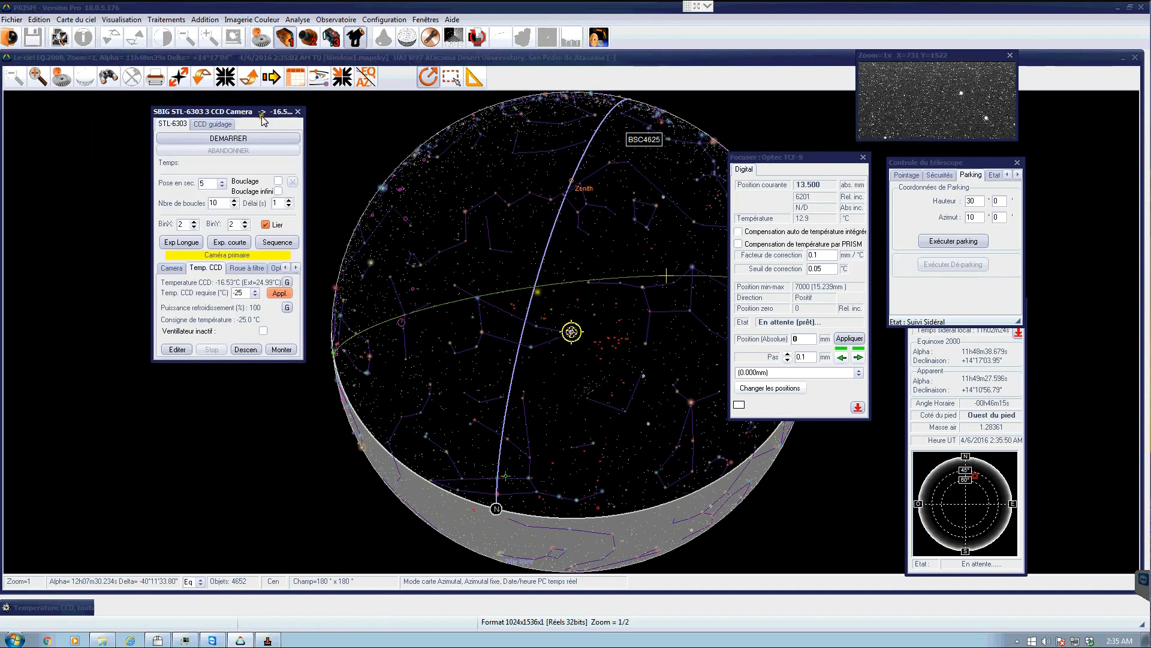
{"action": "left_click_drag", "start_coordinate": [203, 115], "coordinate": [704, 270]}
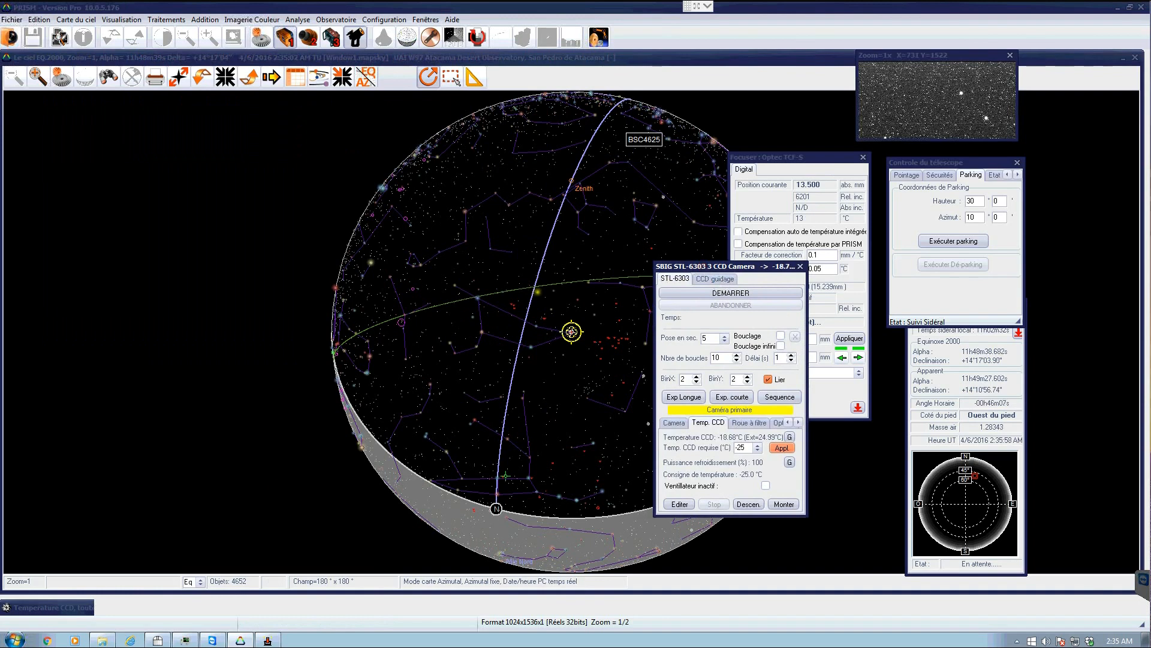
- Start a 5-second, 2x2 binned exposure with the STL-6303 camera
{"action": "double_click", "coordinate": [715, 339]}
{"action": "left_click", "coordinate": [684, 380]}
{"action": "left_click", "coordinate": [679, 293]}
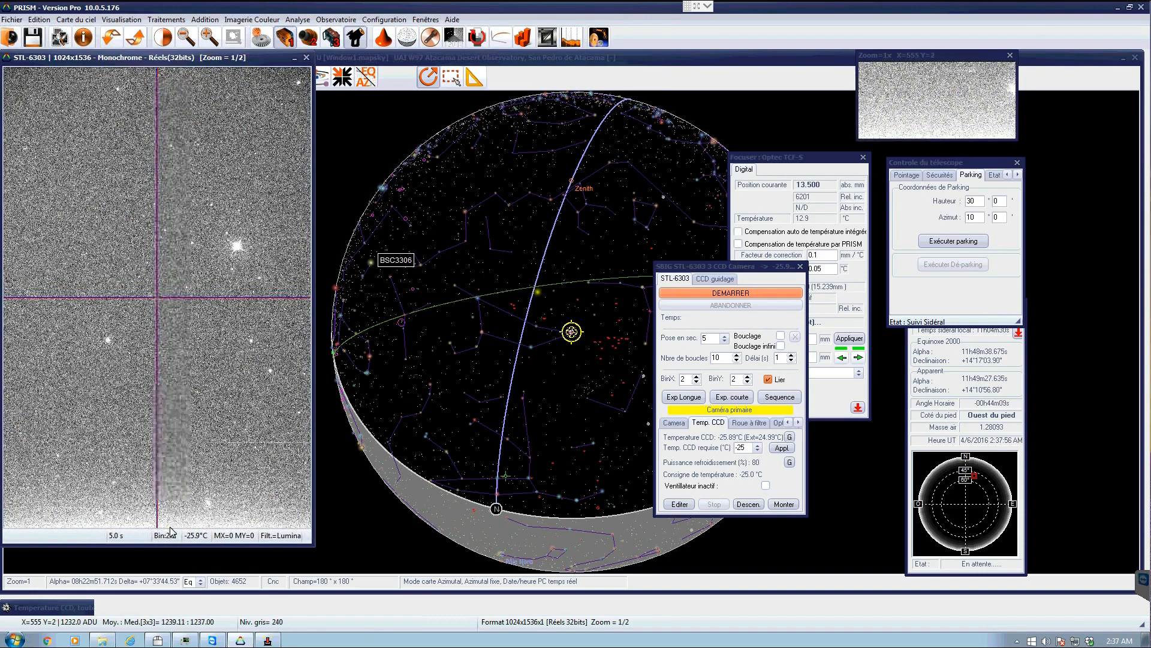
- Switch to chart centring mode and centre the sky chart near the telescope marker
{"action": "left_click", "coordinate": [445, 81]}
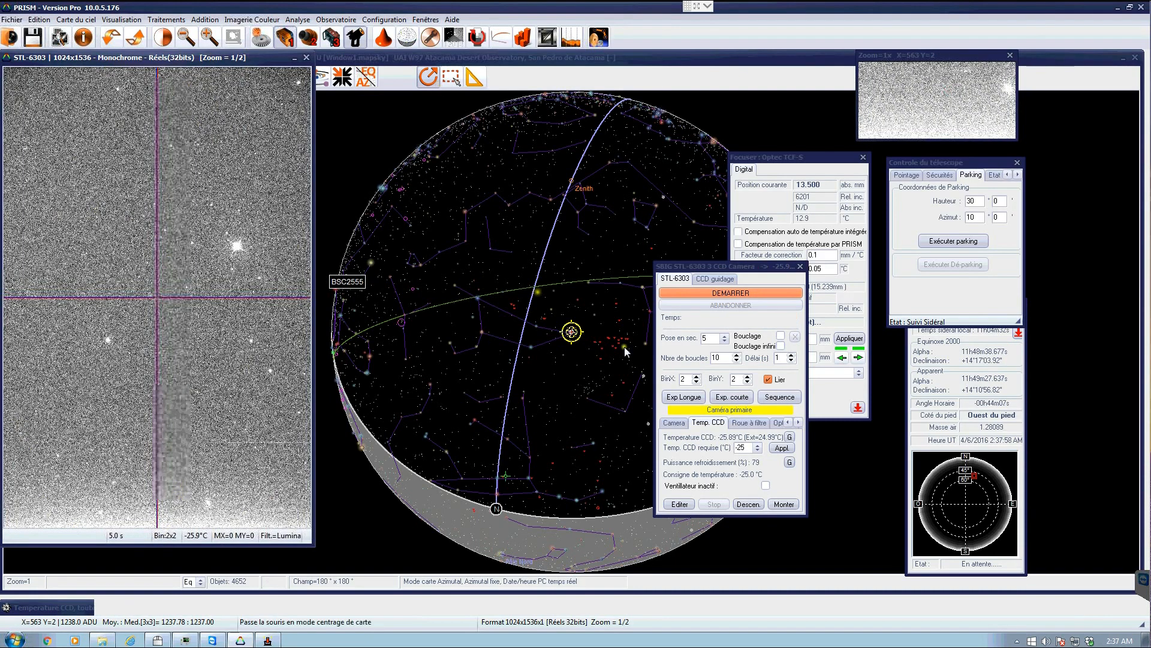
{"action": "left_click", "coordinate": [545, 316]}
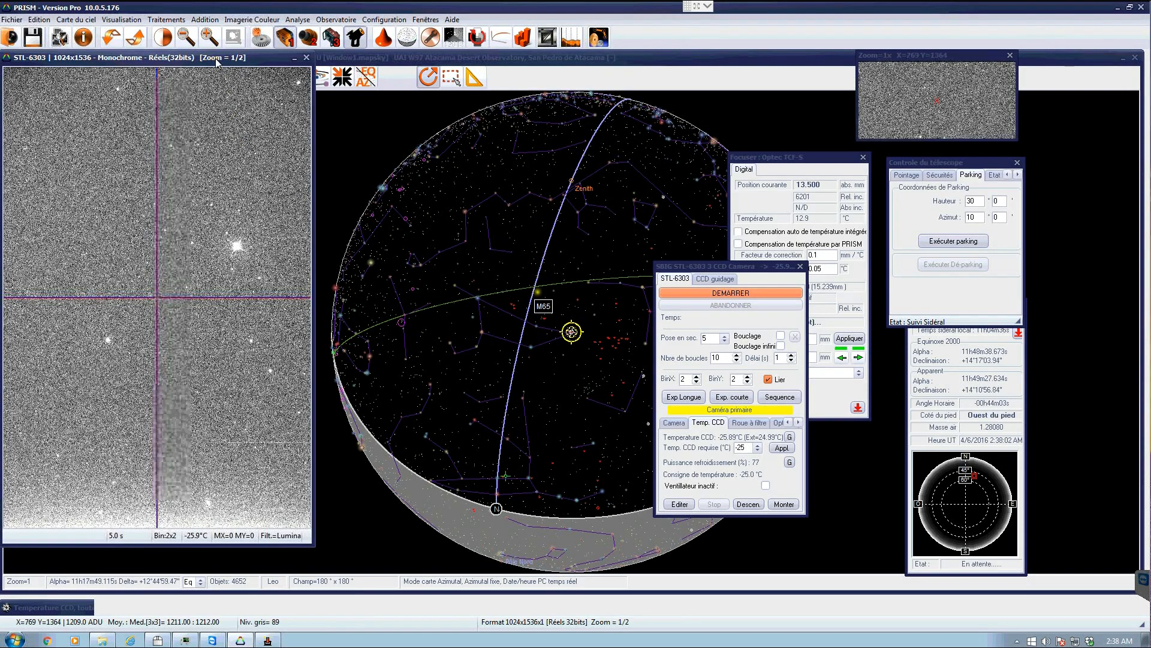
- Raise the image's high display threshold to about 1269, close the threshold window, and move the zoom window left
{"action": "left_click", "coordinate": [163, 37]}
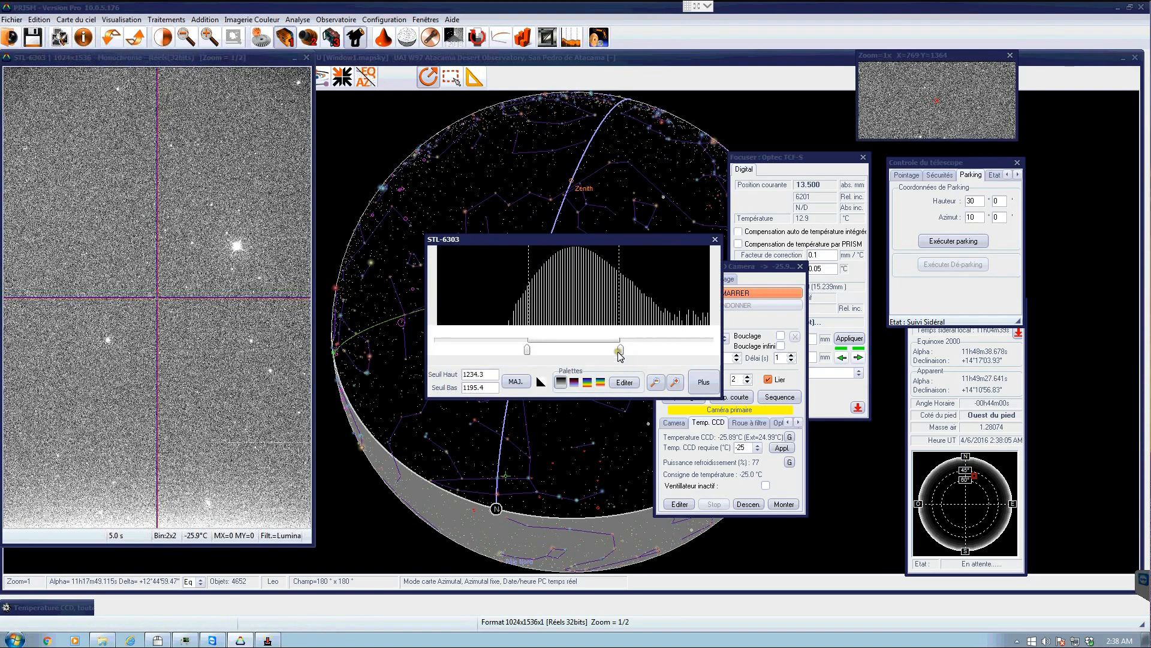
{"action": "left_click", "coordinate": [701, 351]}
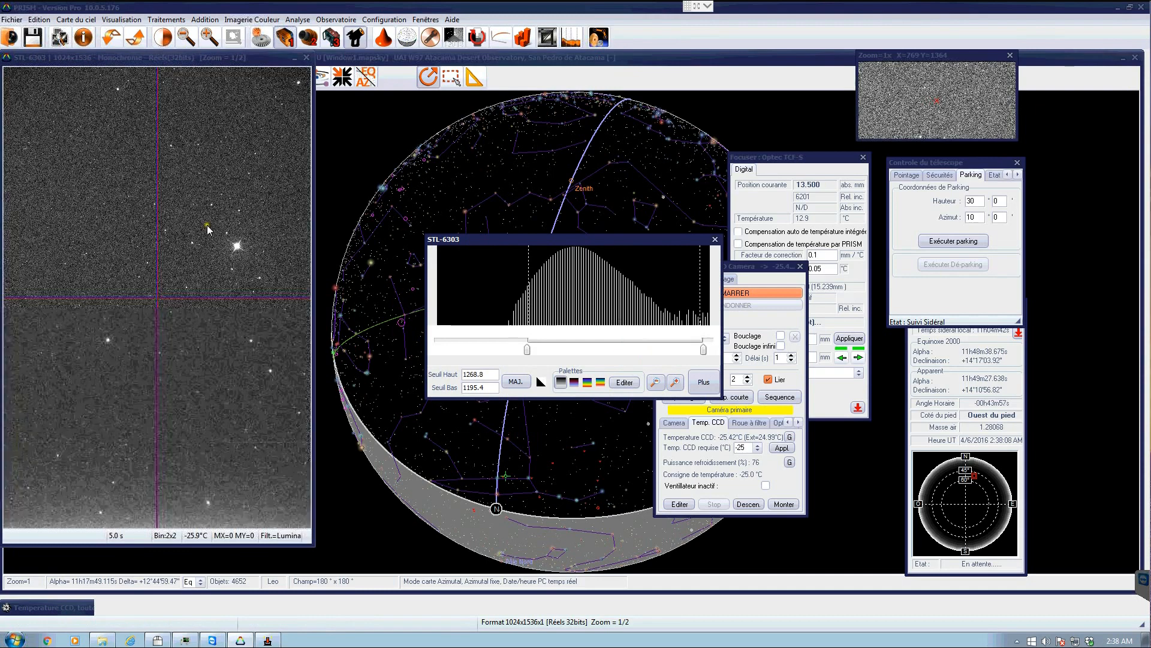
{"action": "left_click", "coordinate": [715, 239]}
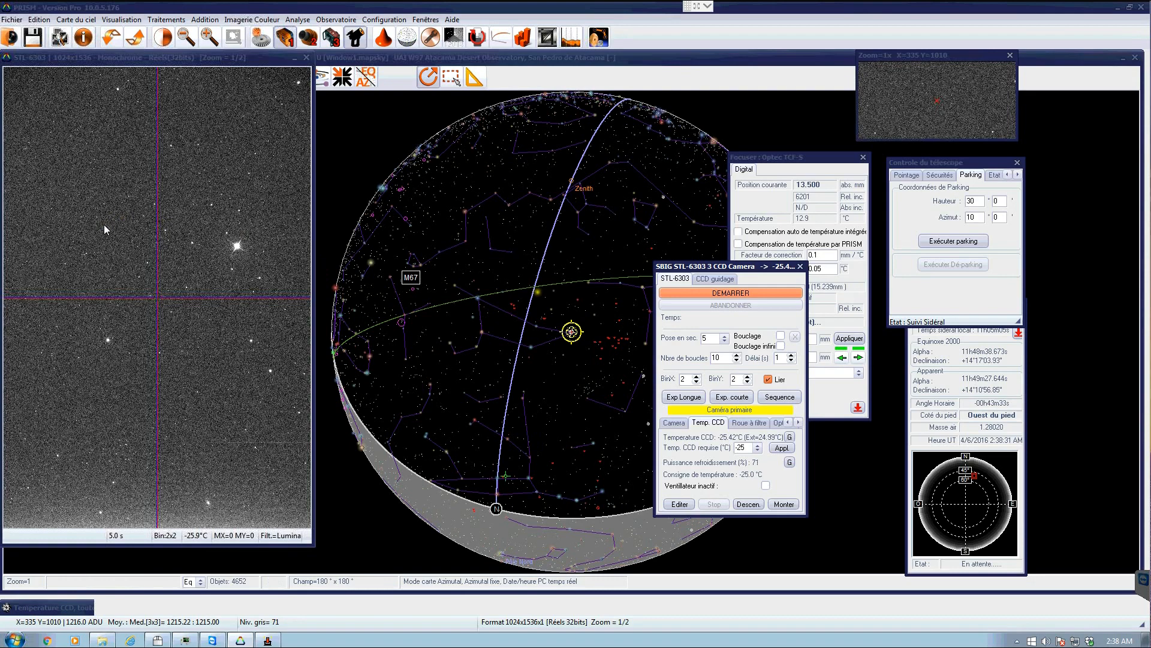
{"action": "left_click_drag", "start_coordinate": [927, 53], "coordinate": [674, 34]}
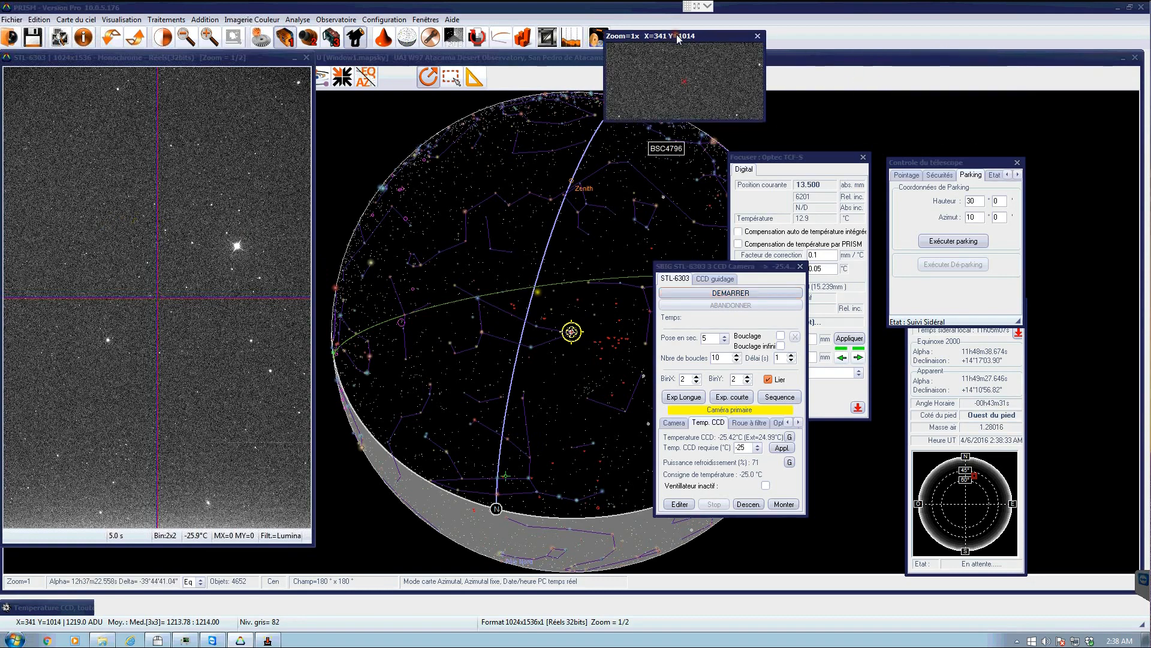
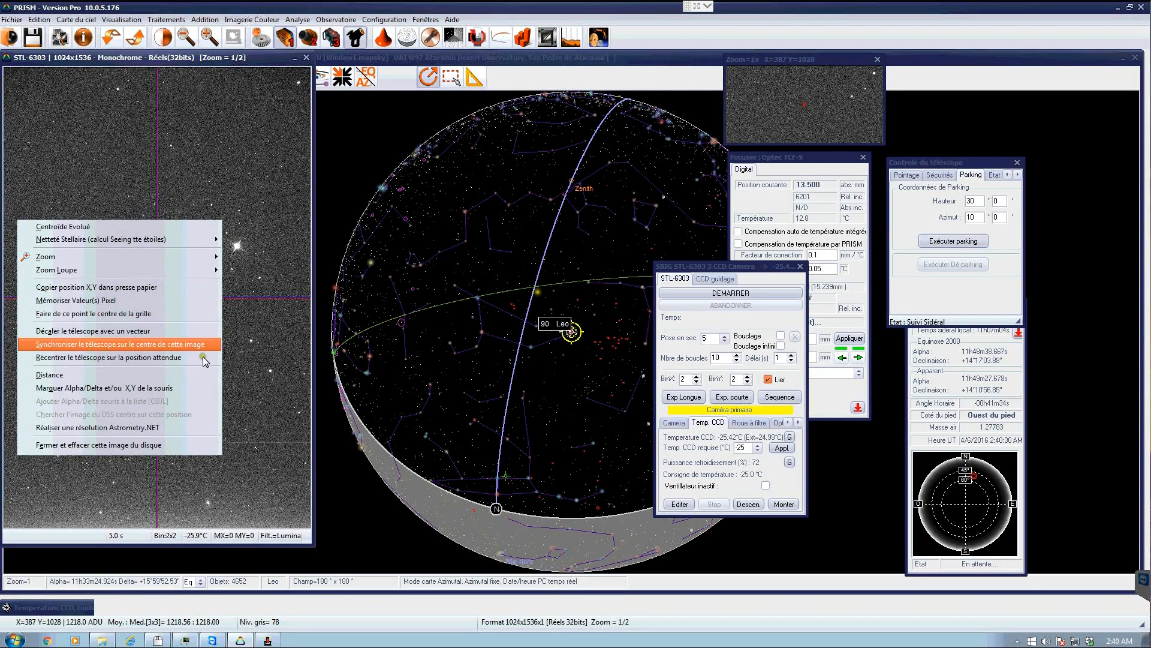
- Try to synchronise the telescope on the centre of the current image, then dismiss the error
{"action": "left_click", "coordinate": [211, 344]}
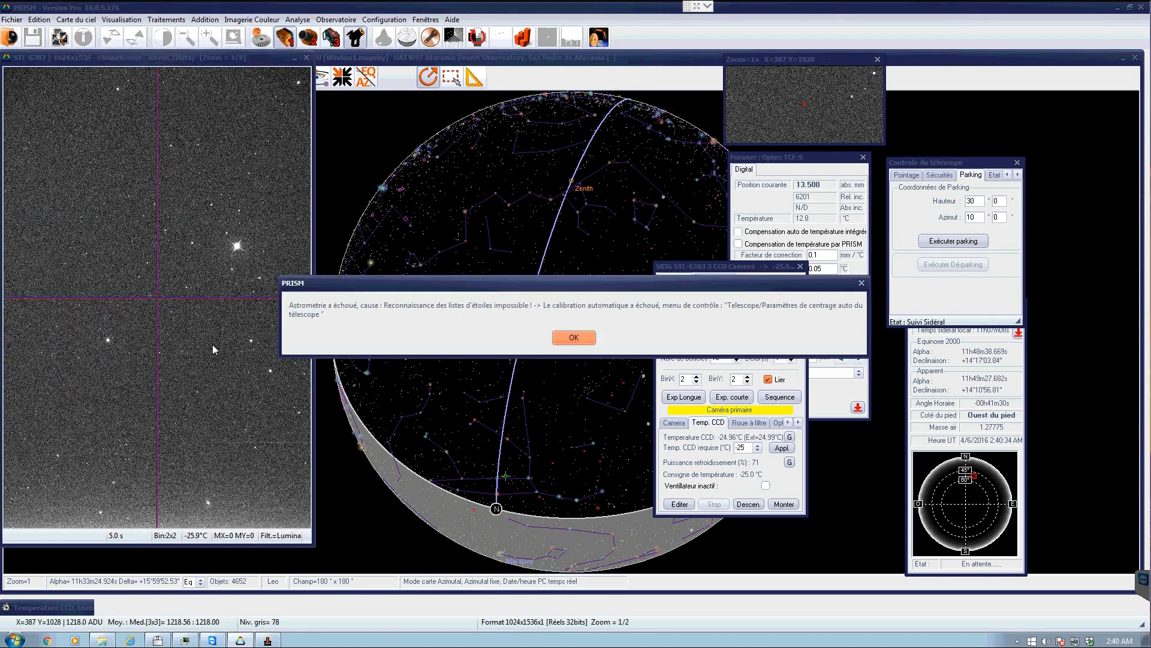
{"action": "left_click_drag", "start_coordinate": [605, 283], "coordinate": [382, 209]}
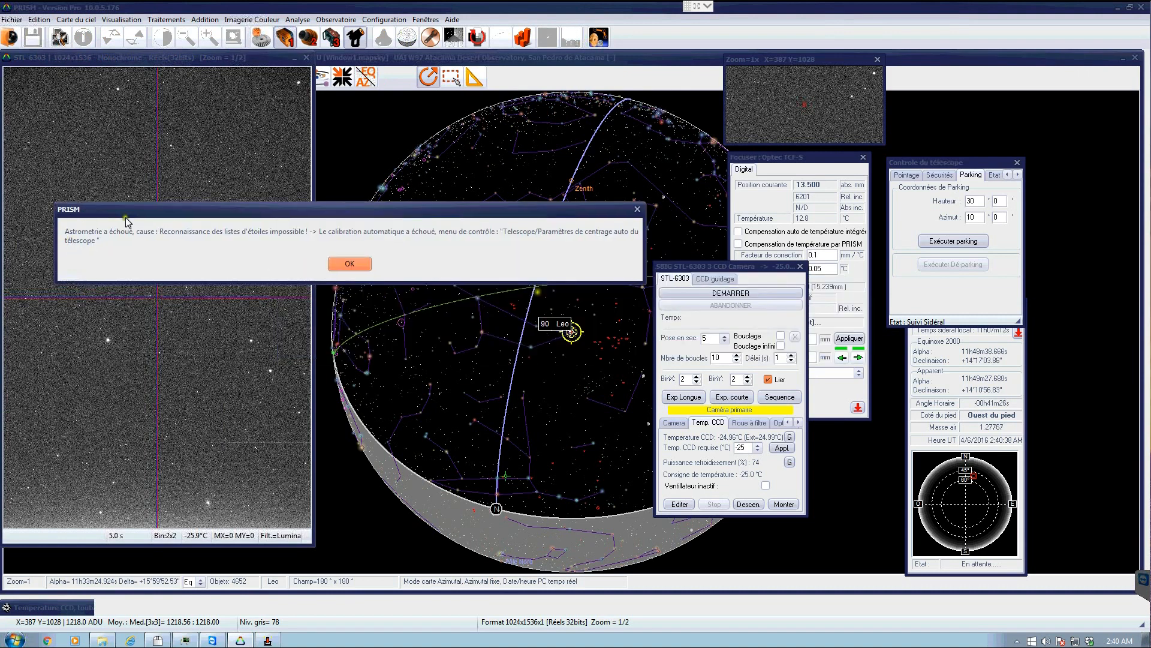
{"action": "left_click", "coordinate": [350, 265]}
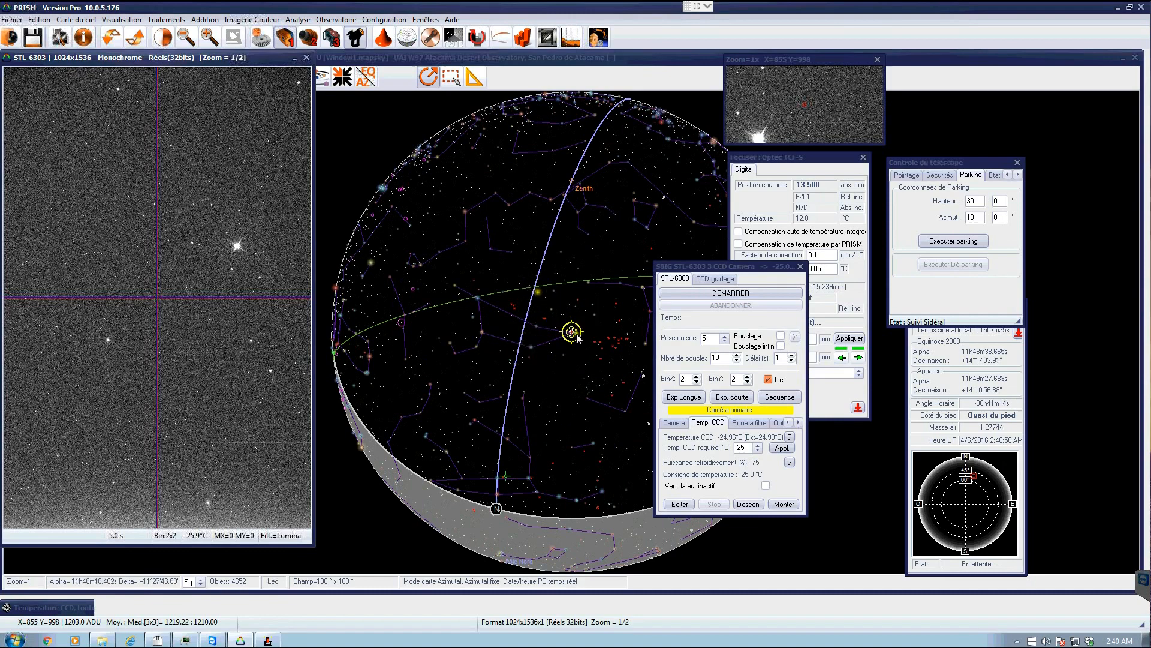
- Run the whole-sky telescope position search with the default settings and accept recalibrating the telescope to the solved position
{"action": "left_click", "coordinate": [347, 23]}
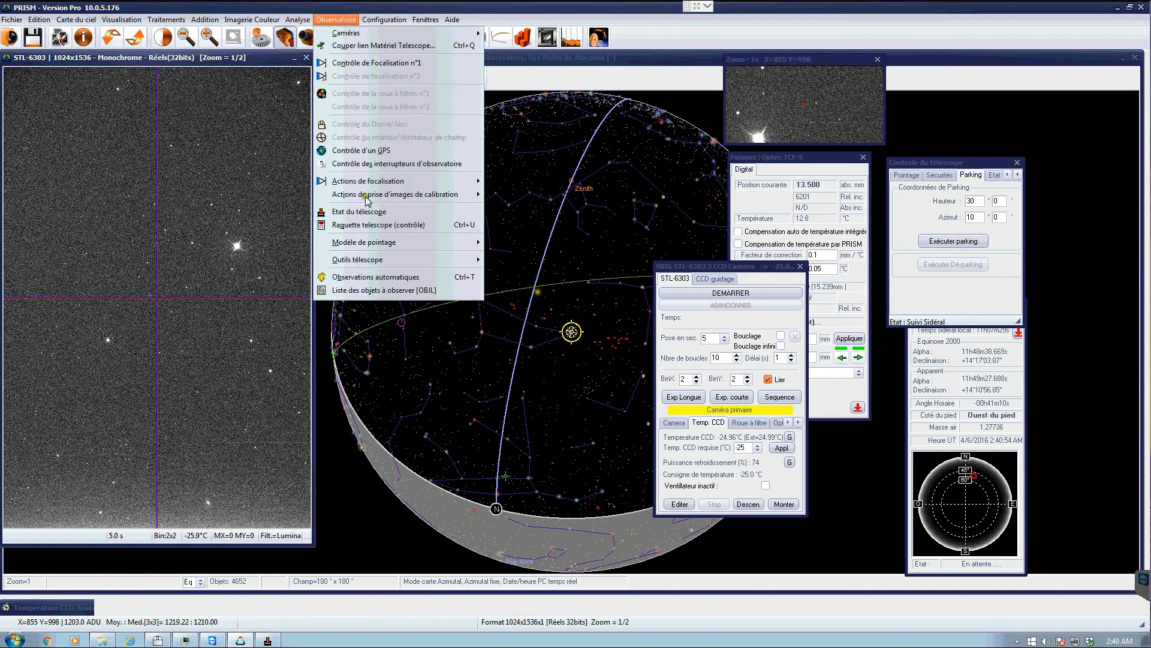
{"action": "mouse_move", "coordinate": [373, 261]}
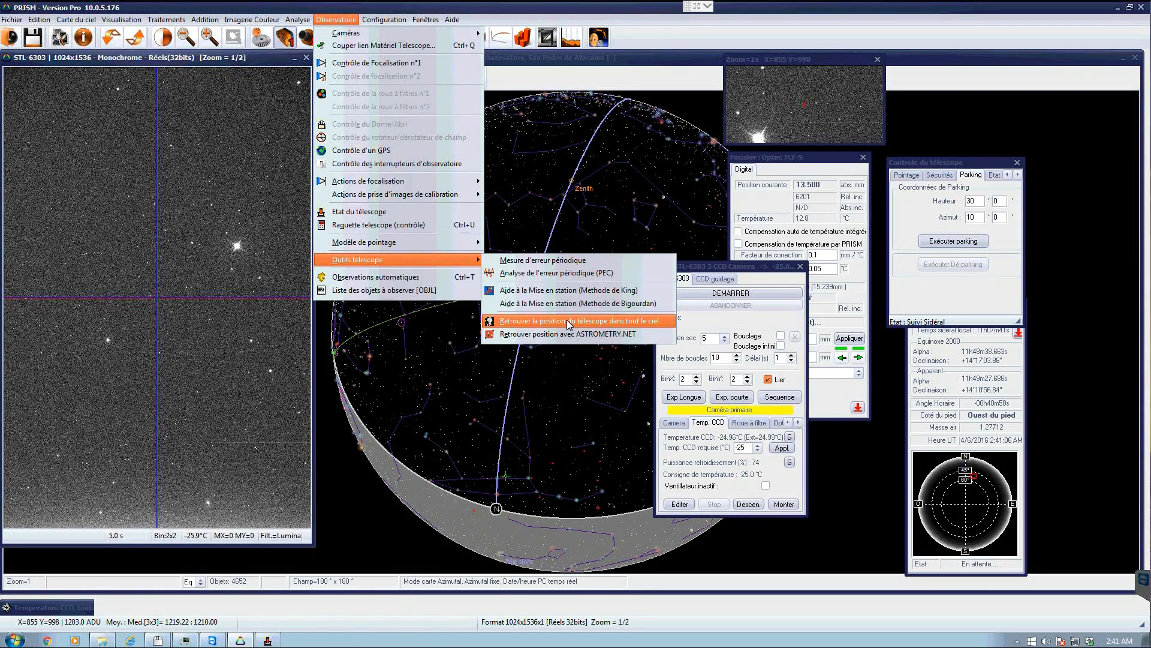
{"action": "left_click", "coordinate": [567, 319]}
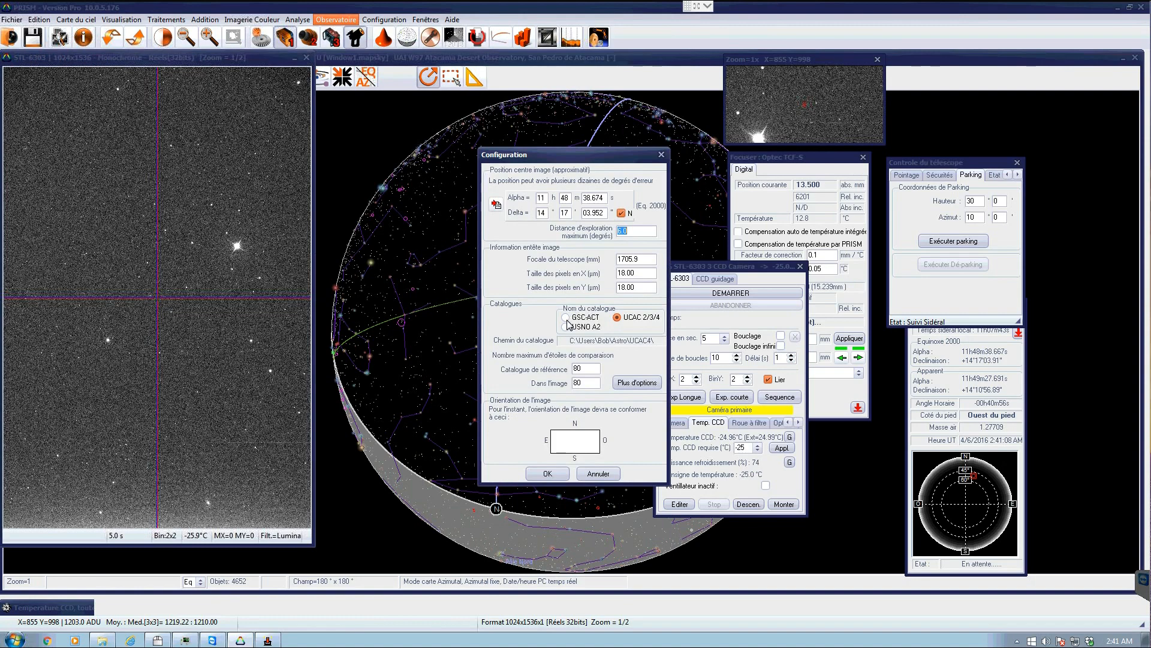
{"action": "left_click_drag", "start_coordinate": [557, 157], "coordinate": [441, 134]}
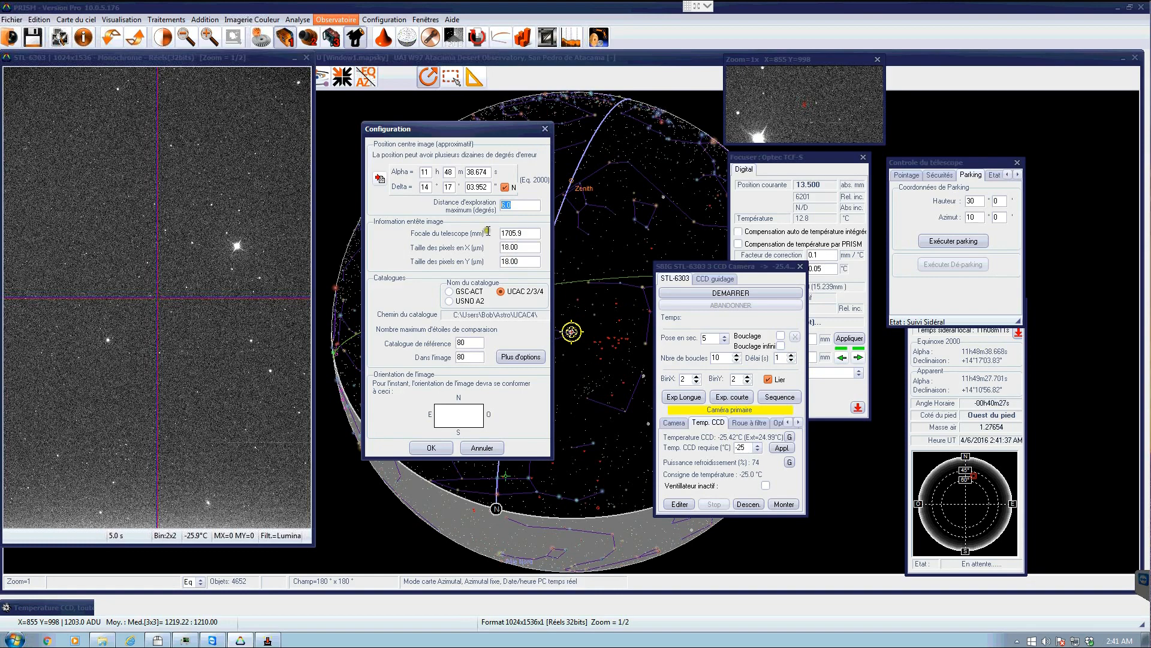
{"action": "double_click", "coordinate": [522, 245]}
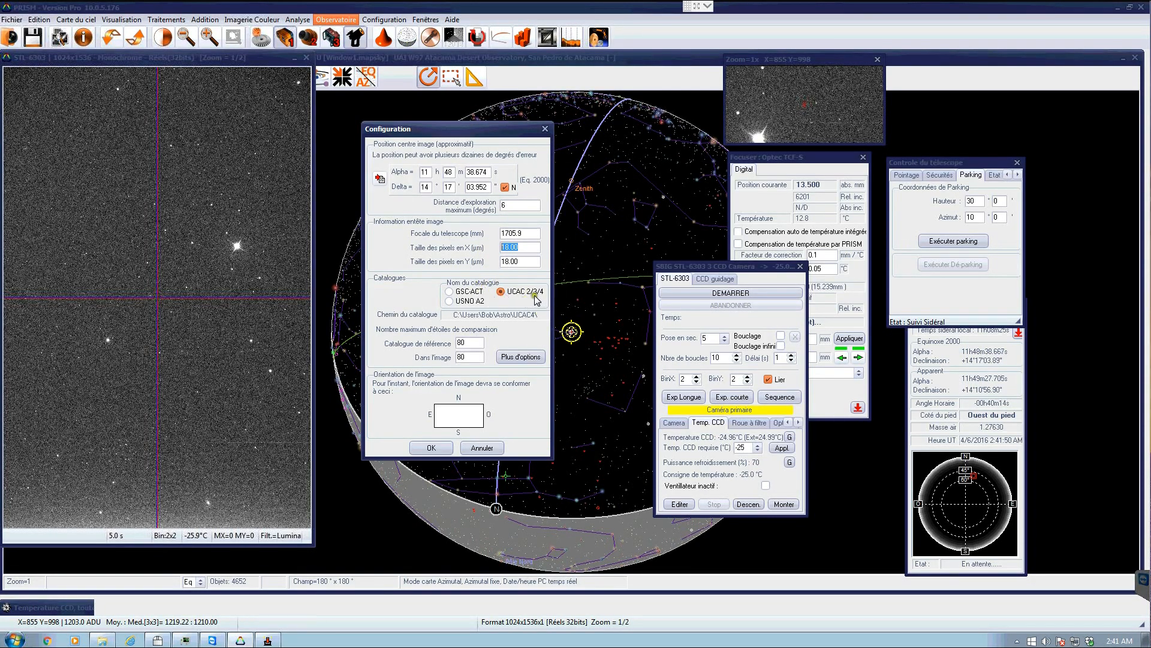
{"action": "left_click", "coordinate": [433, 448]}
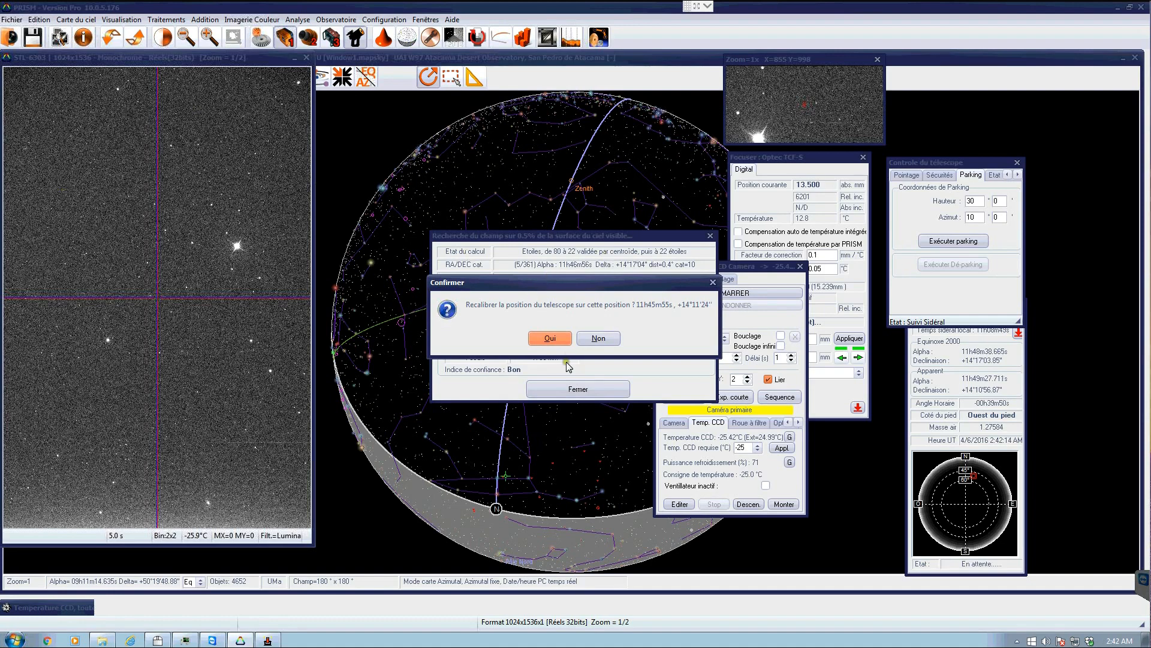
{"action": "left_click", "coordinate": [553, 338]}
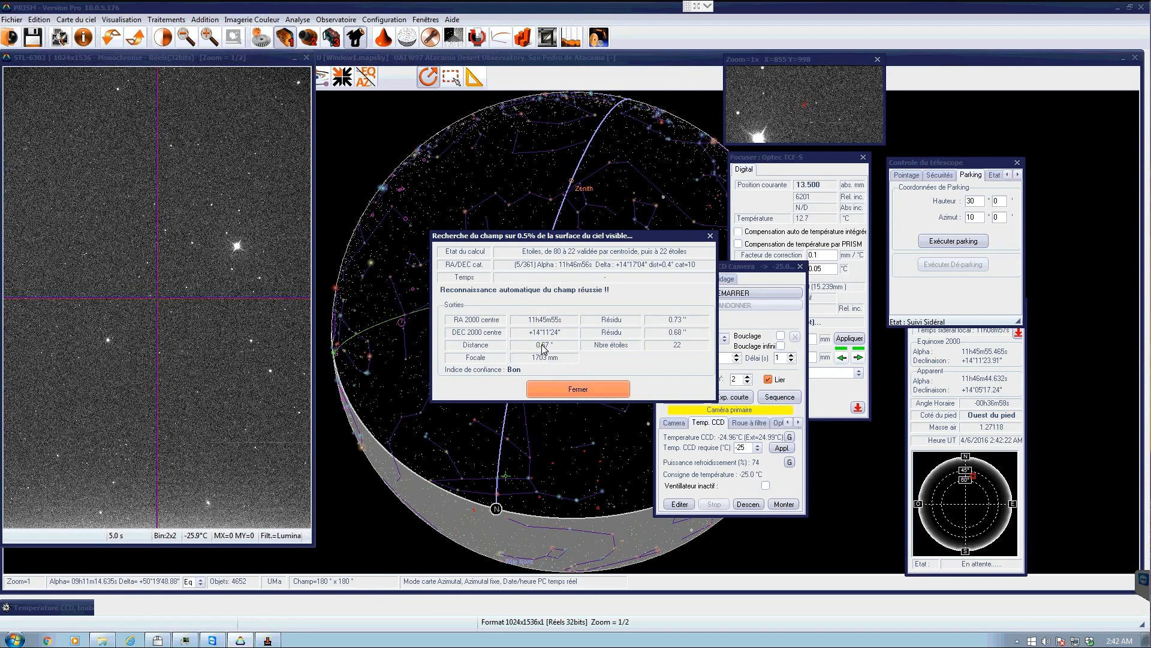
{"action": "left_click", "coordinate": [572, 389]}
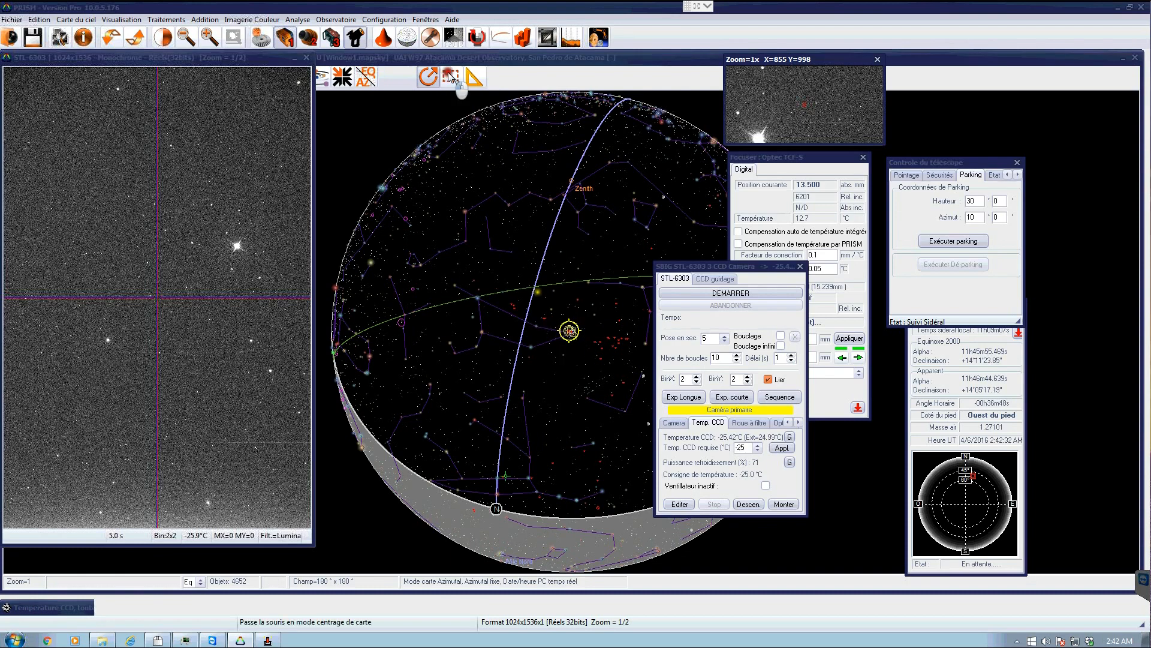
- Centre the zoomed sky chart on the telescope marker, identify Denebola and point the telescope at it
{"action": "left_click", "coordinate": [450, 77]}
{"action": "left_click", "coordinate": [569, 329]}
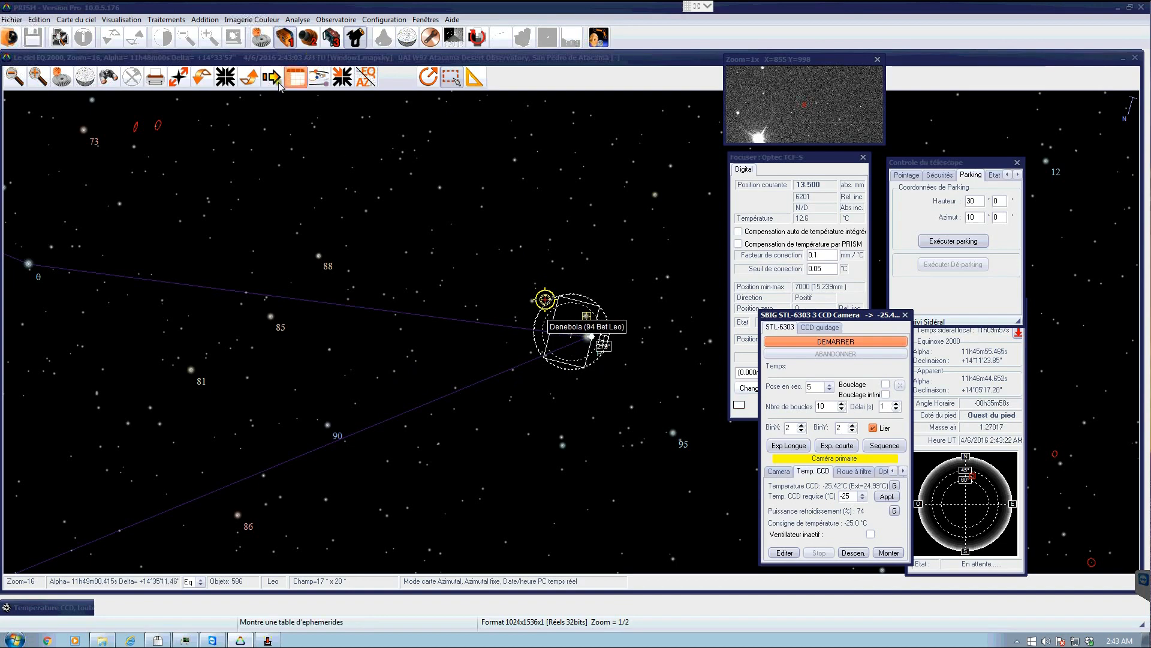
{"action": "left_click", "coordinate": [428, 77]}
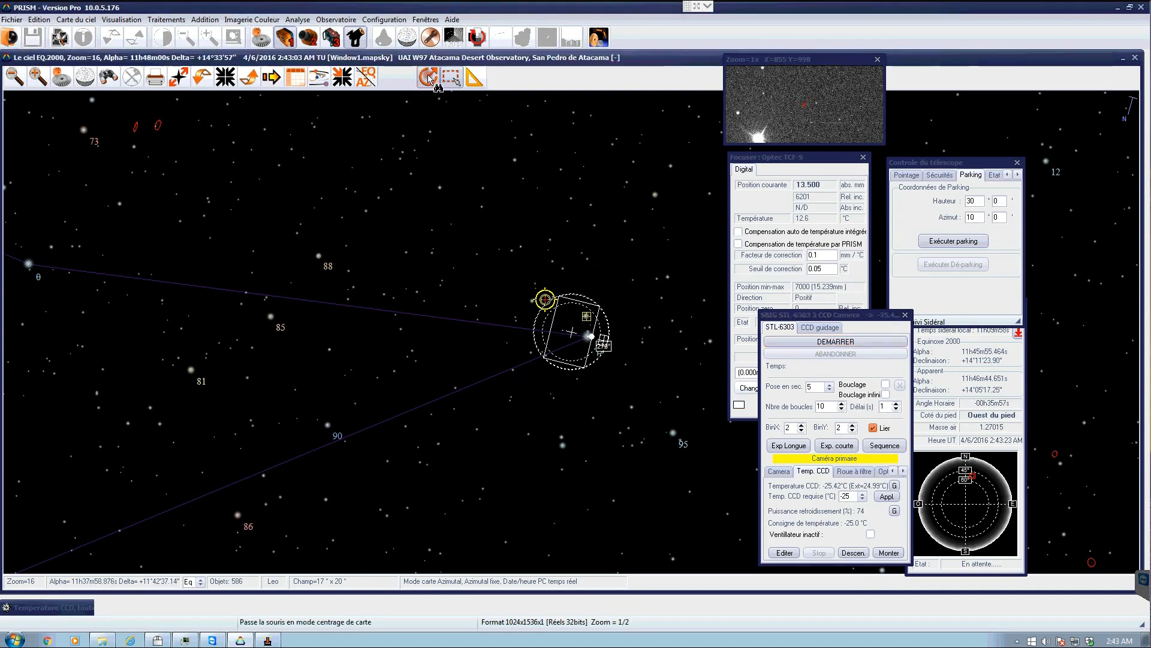
{"action": "left_click", "coordinate": [590, 339]}
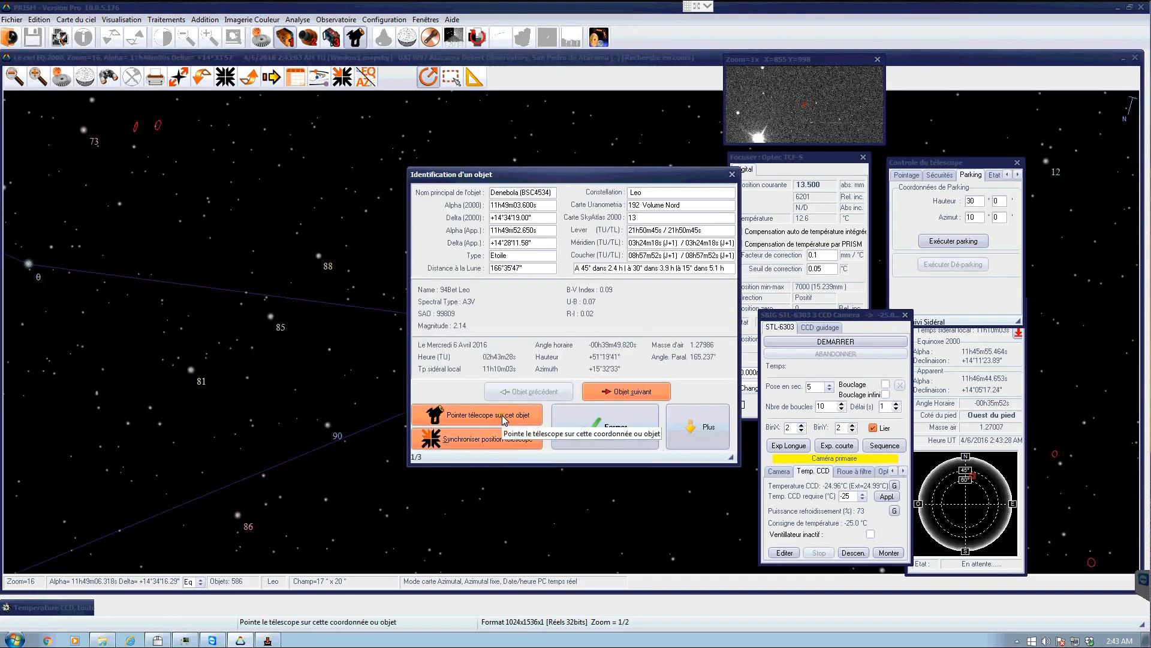
{"action": "left_click", "coordinate": [503, 416]}
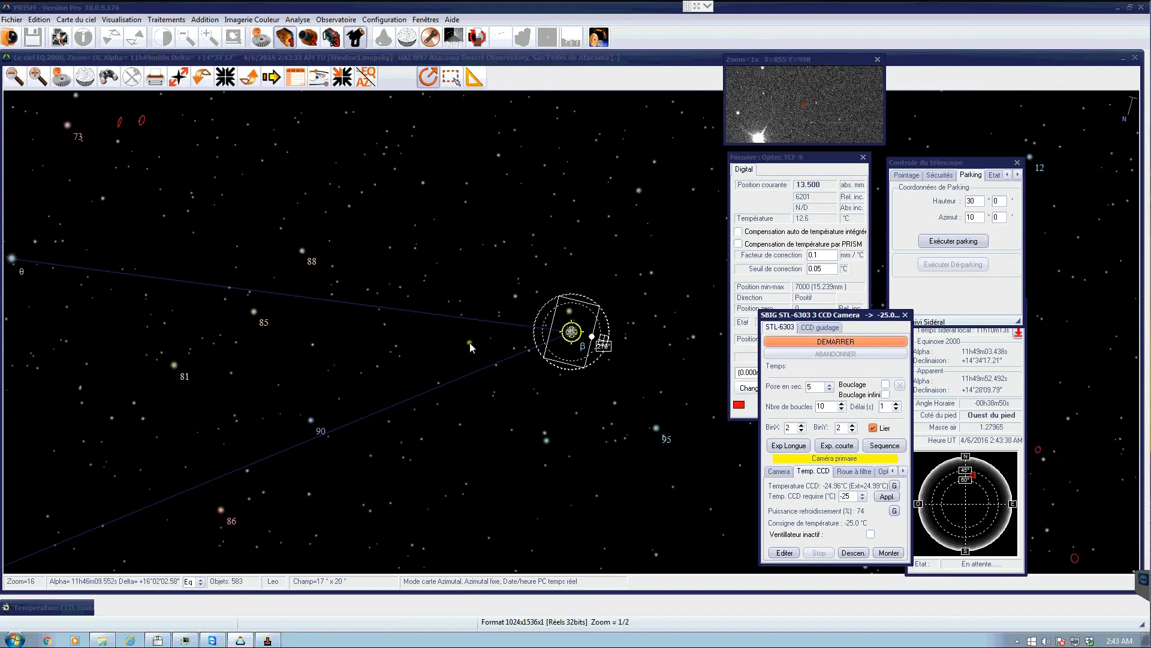
- Start a 5-second exposure and set the display thresholds to 1283 high and 1219.8 low
{"action": "left_click", "coordinate": [820, 341]}
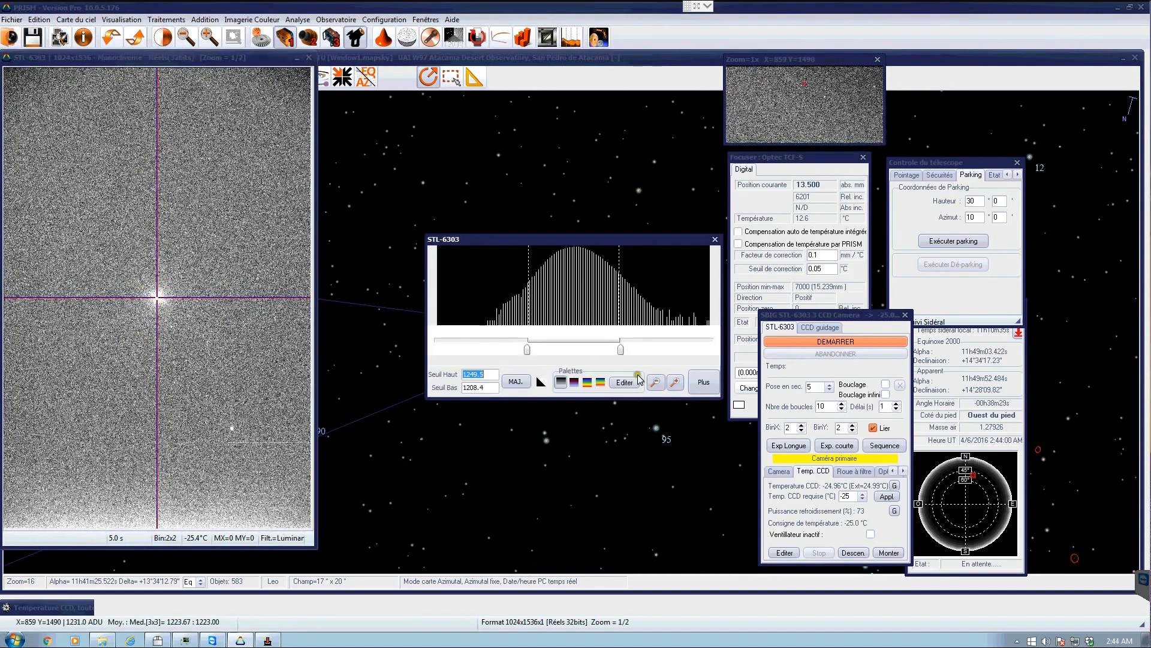
{"action": "left_click_drag", "start_coordinate": [621, 350], "coordinate": [698, 346]}
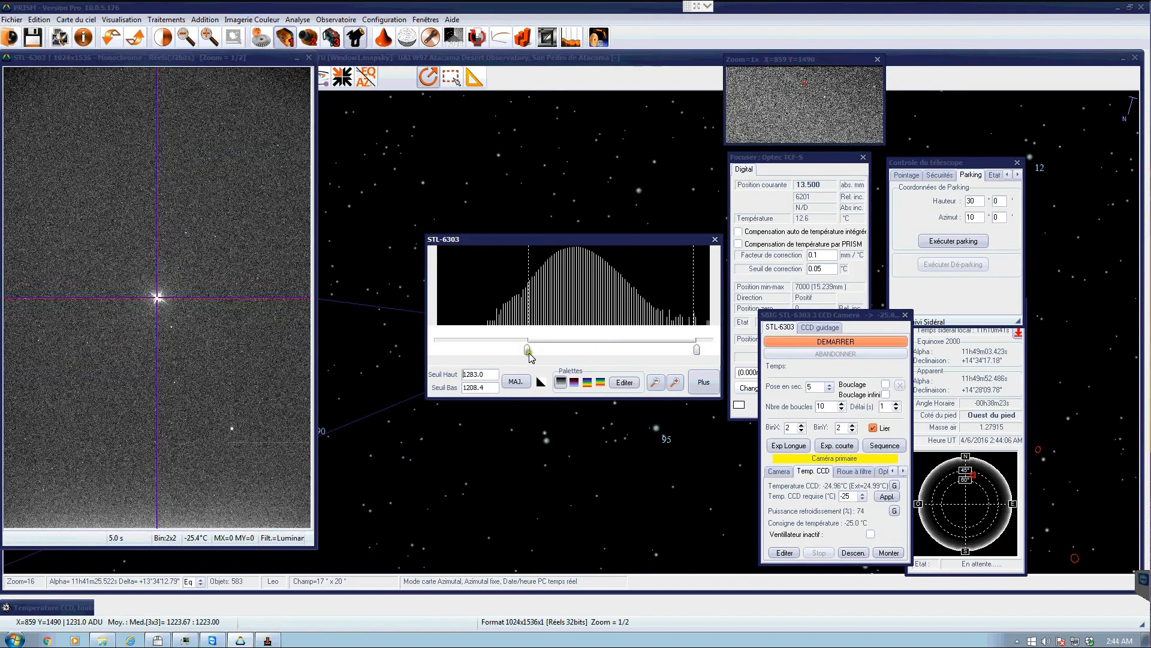
{"action": "left_click_drag", "start_coordinate": [531, 350], "coordinate": [553, 349]}
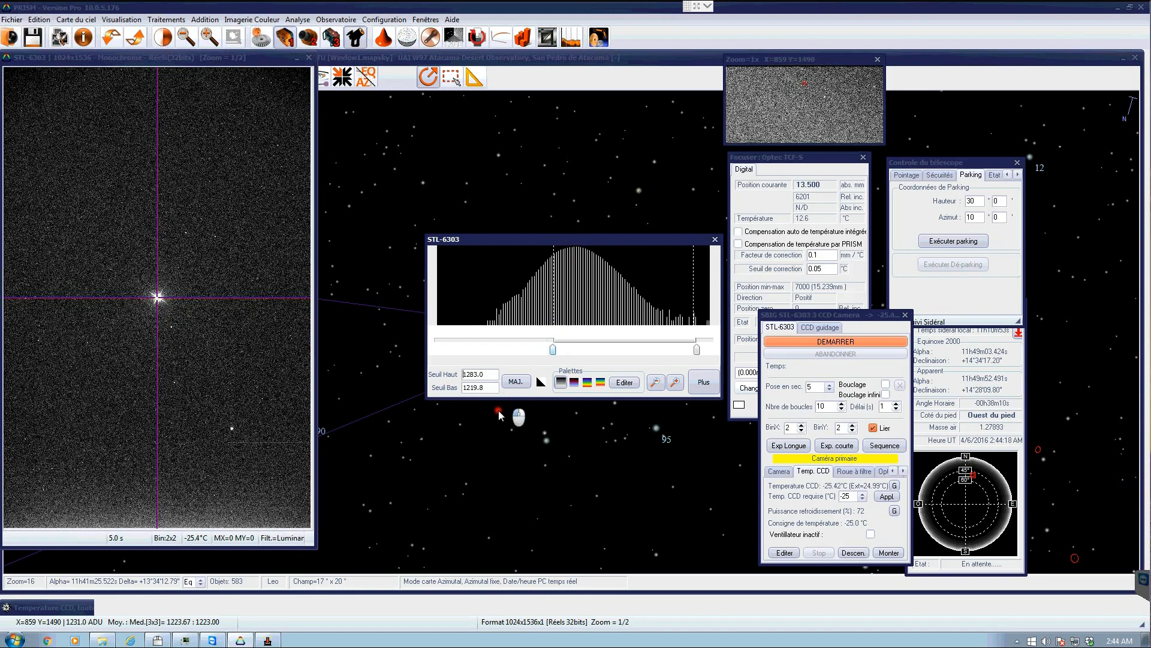
- Move the threshold window lower and minimise the camera image window
{"action": "left_click_drag", "start_coordinate": [499, 410], "coordinate": [500, 413]}
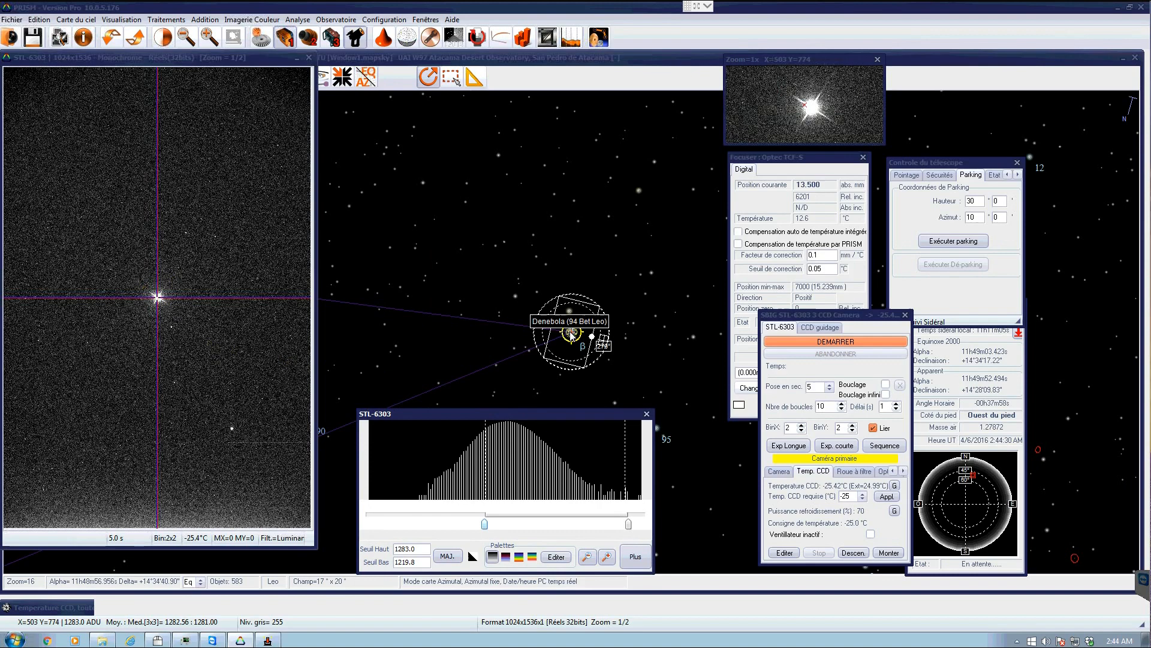
{"action": "left_click", "coordinate": [310, 58]}
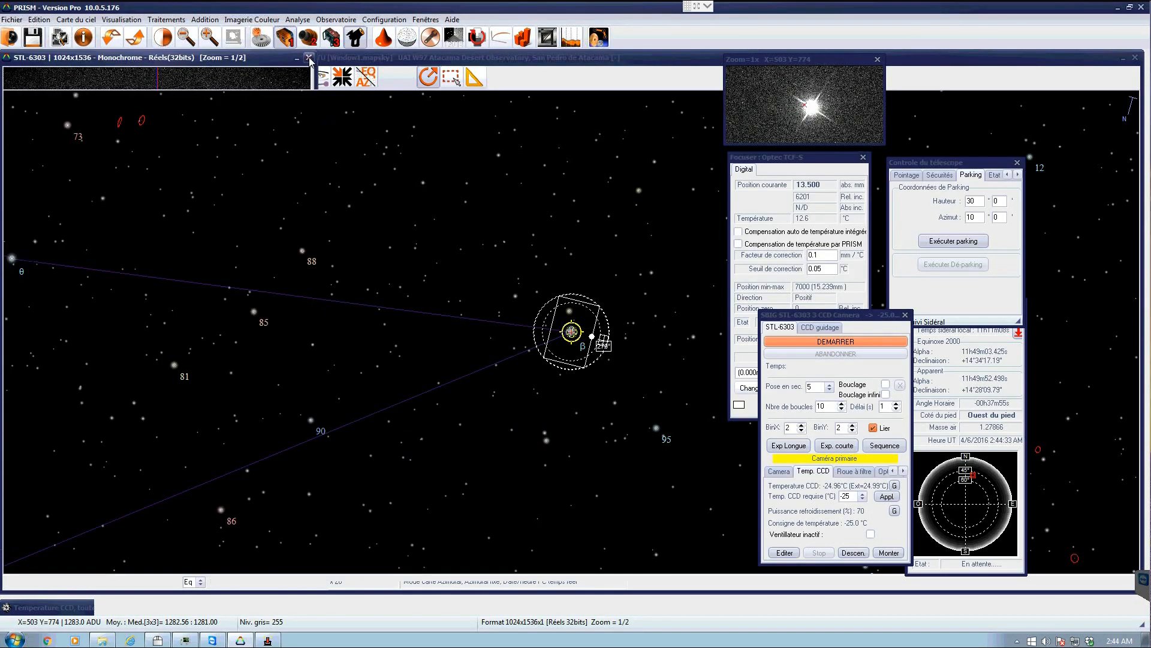
- Zoom the sky chart out and identify the star Zosma (68 Del Leo), then close its information
{"action": "scroll", "coordinate": [242, 289], "scroll_direction": "down", "scroll_amount": 1}
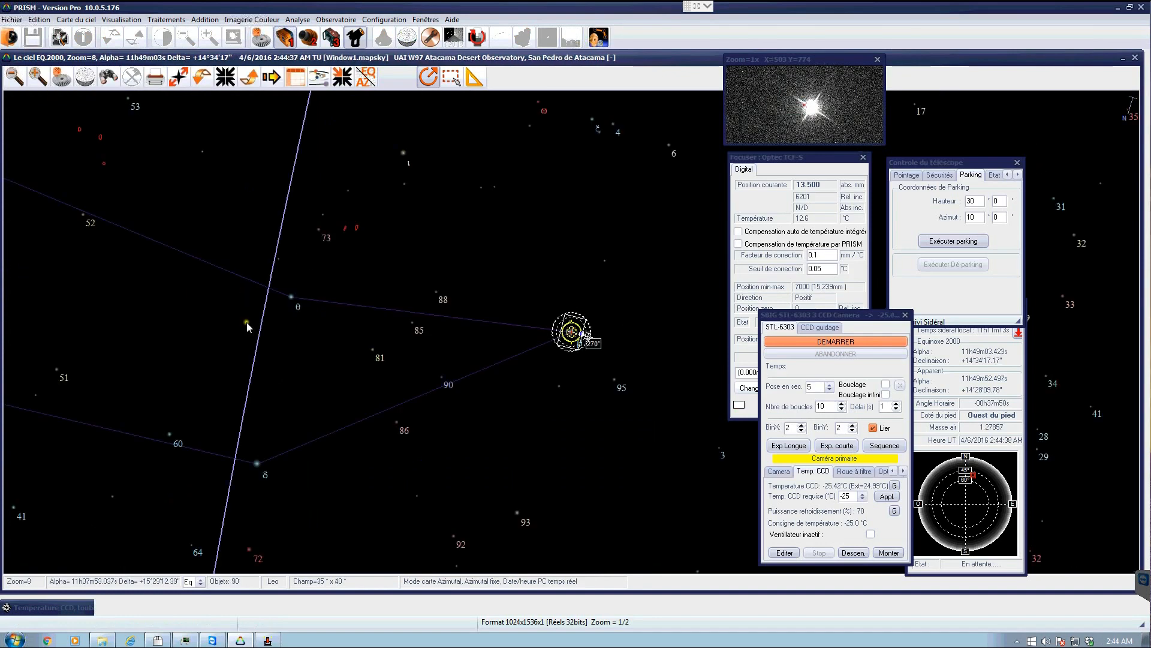
{"action": "mouse_move", "coordinate": [257, 464]}
{"action": "left_click", "coordinate": [257, 463]}
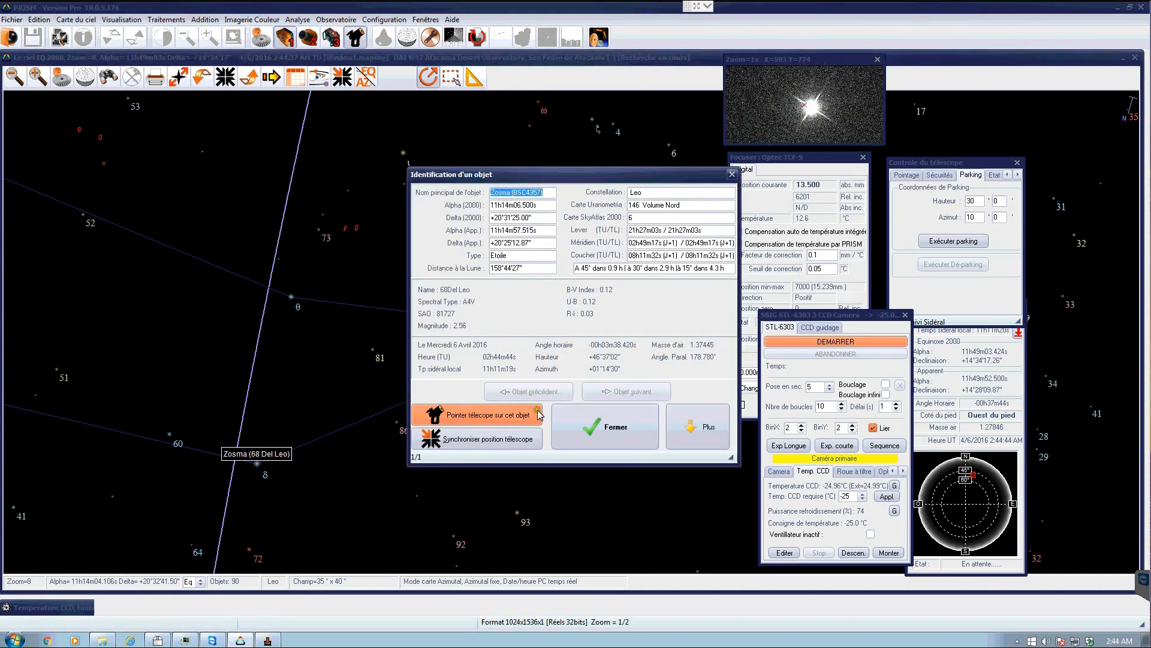
{"action": "left_click", "coordinate": [614, 432]}
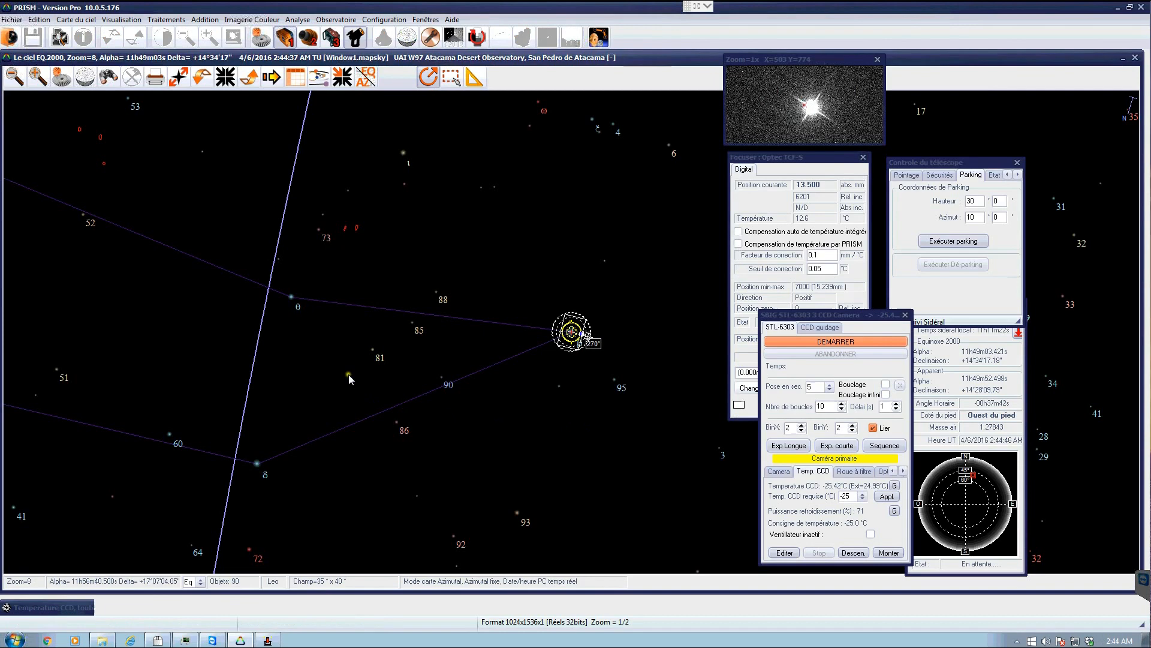
- Slew the telescope to a chart point near M66
{"action": "mouse_move", "coordinate": [356, 229]}
{"action": "right_click", "coordinate": [358, 233]}
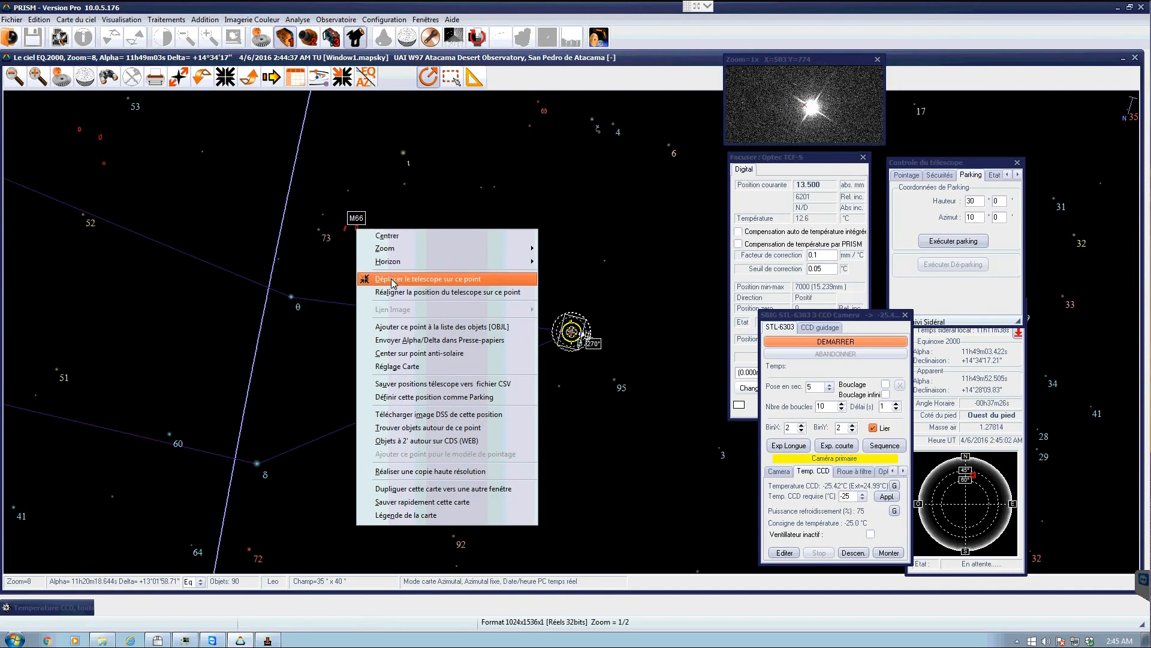
{"action": "left_click", "coordinate": [427, 280]}
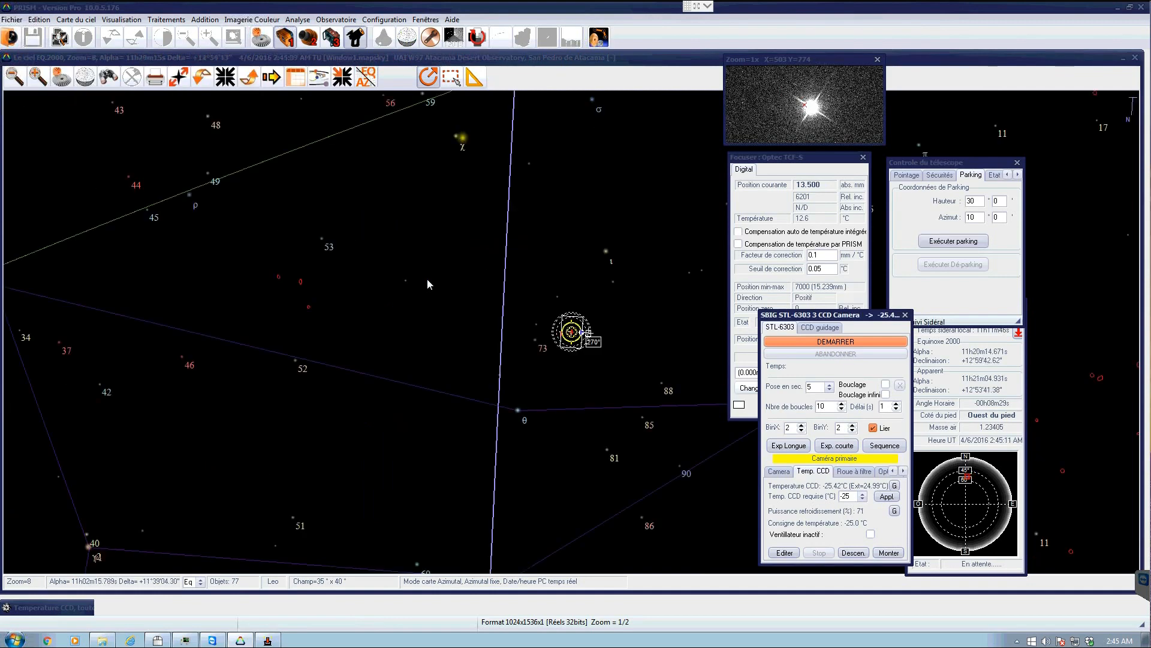
- Set the exposure time to 30 seconds and start an exposure
{"action": "left_click", "coordinate": [829, 388]}
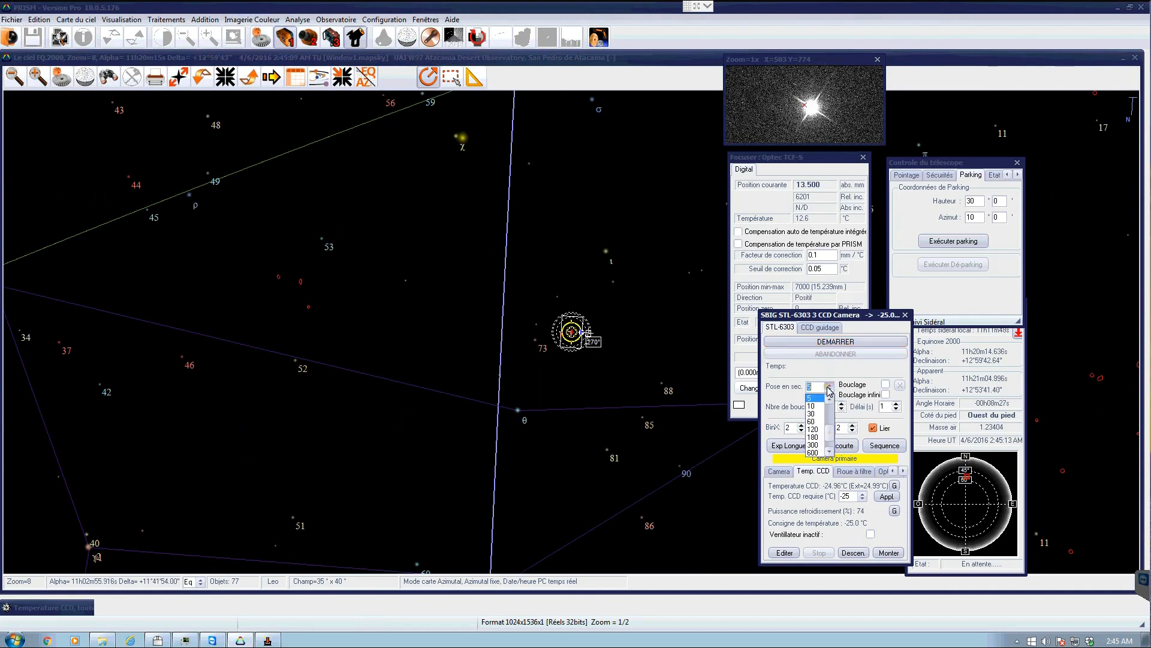
{"action": "left_click", "coordinate": [813, 413]}
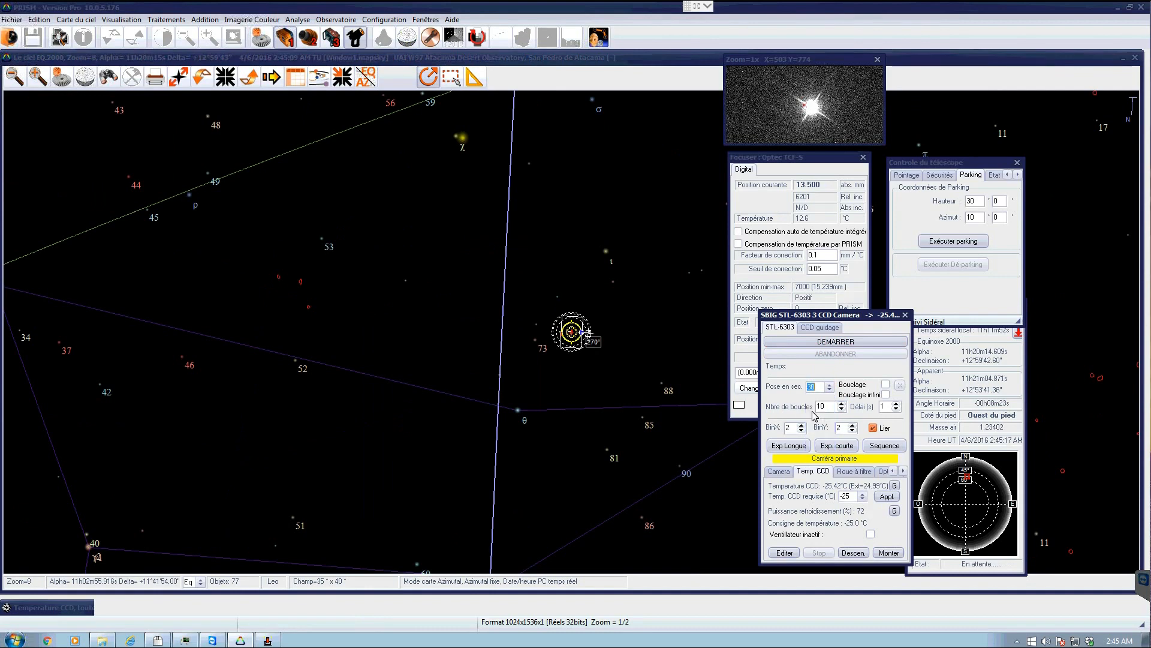
{"action": "left_click", "coordinate": [826, 342]}
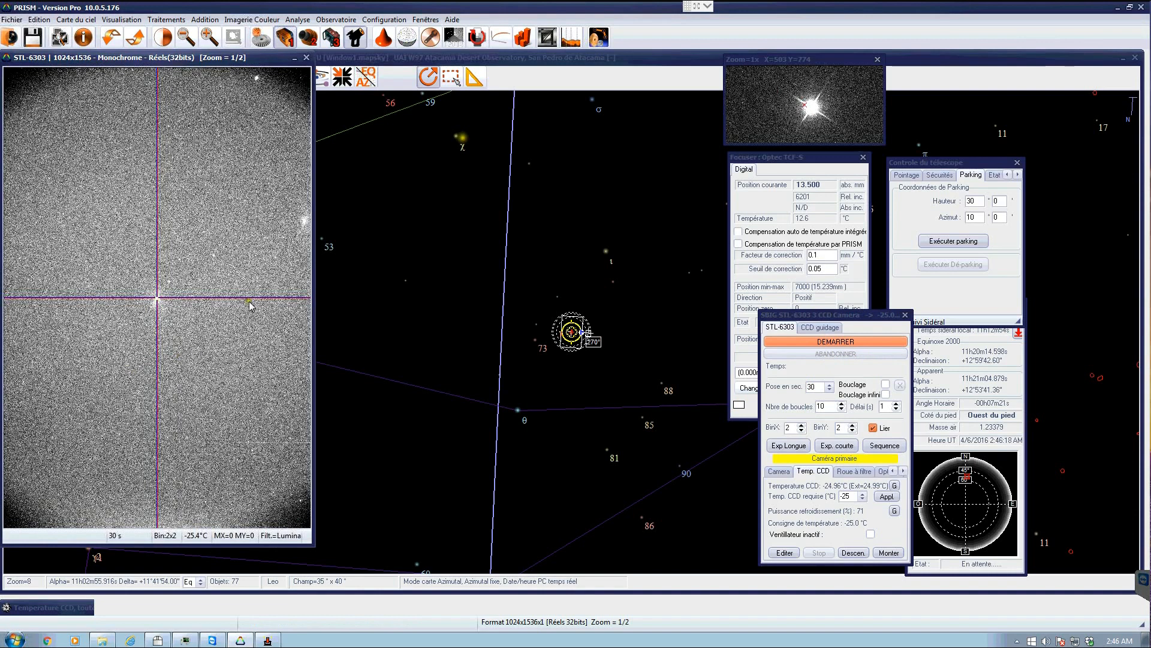
- Open the display threshold window and raise the high threshold to 1544
{"action": "left_click", "coordinate": [163, 38]}
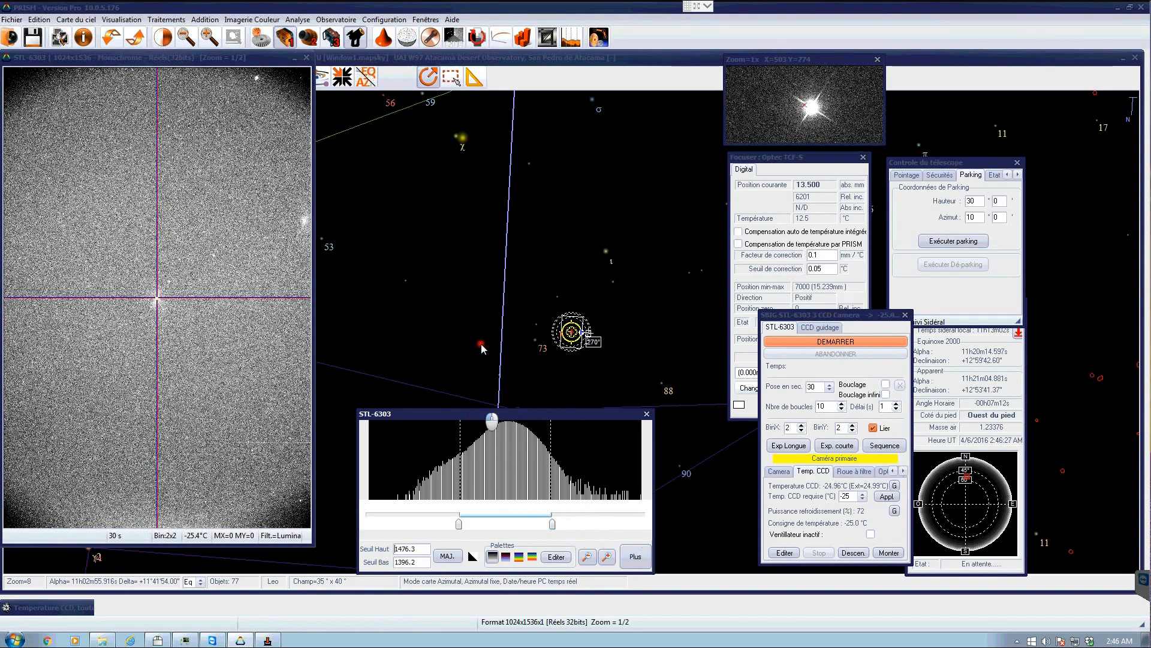
{"action": "left_click_drag", "start_coordinate": [474, 415], "coordinate": [470, 254]}
{"action": "left_click_drag", "start_coordinate": [549, 363], "coordinate": [652, 364]}
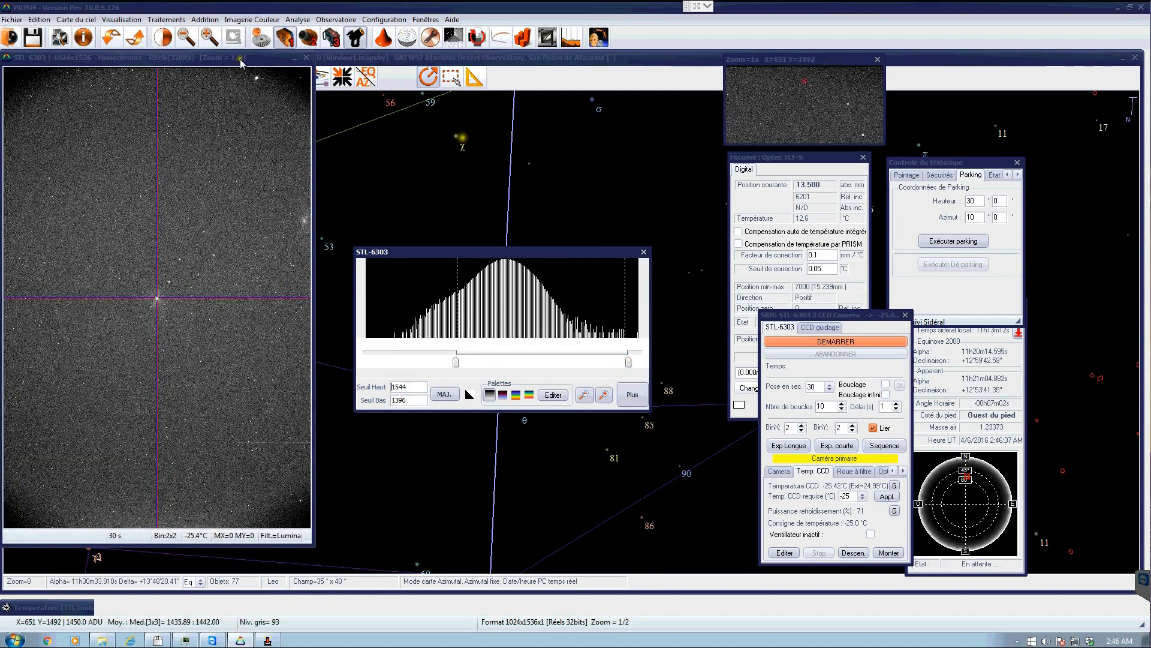
- Zoom the image to full resolution centred on the bright star and move the threshold window to the top
{"action": "left_click", "coordinate": [209, 37]}
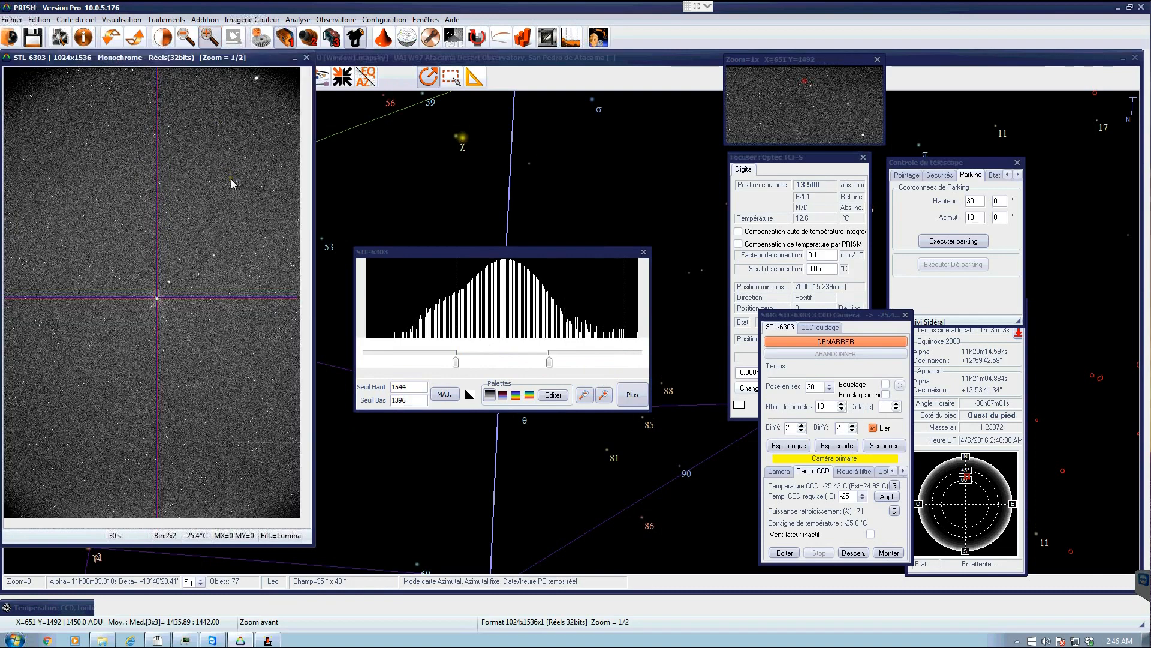
{"action": "left_click", "coordinate": [232, 179]}
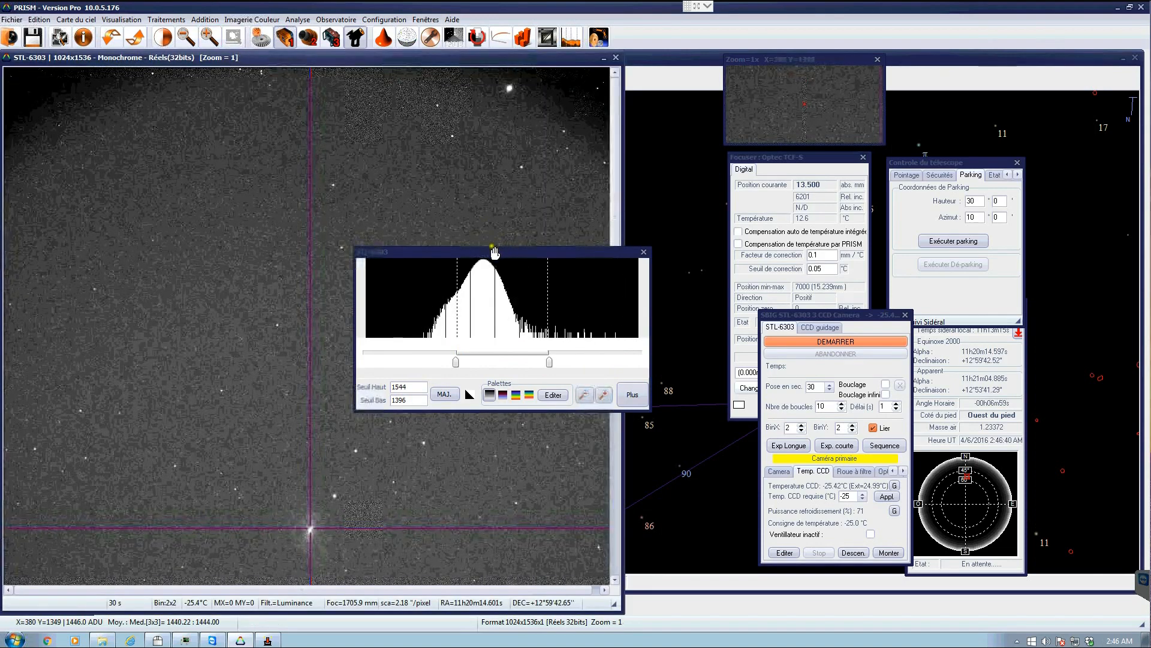
{"action": "left_click", "coordinate": [713, 259]}
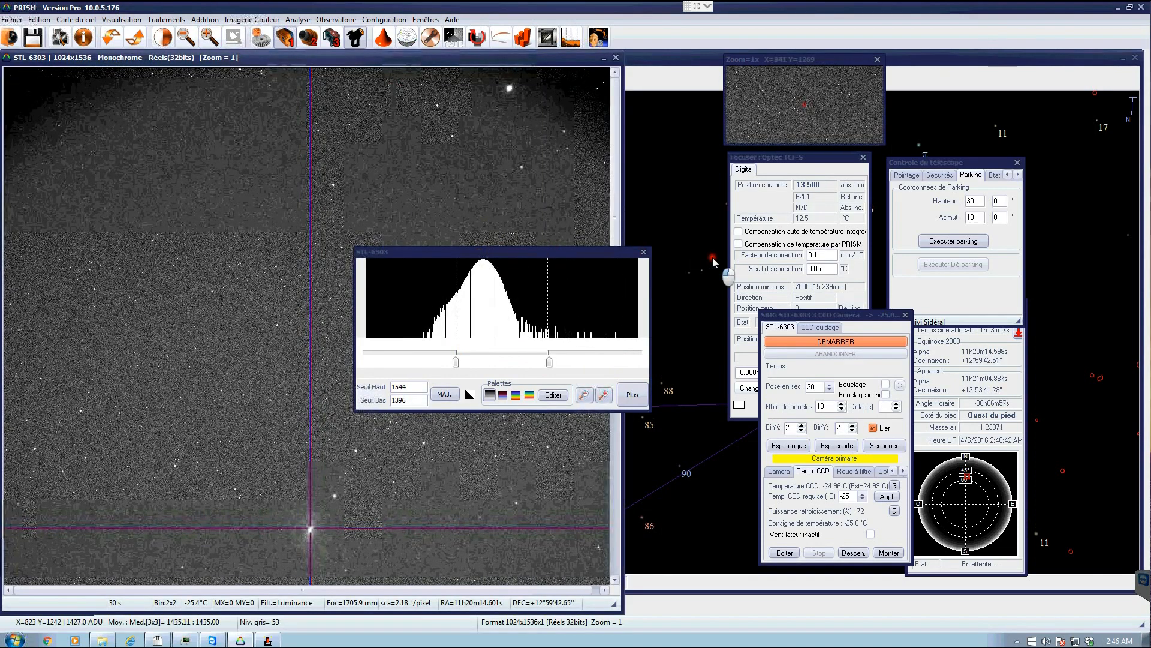
{"action": "left_click_drag", "start_coordinate": [478, 256], "coordinate": [607, 78]}
{"action": "left_click", "coordinate": [298, 229]}
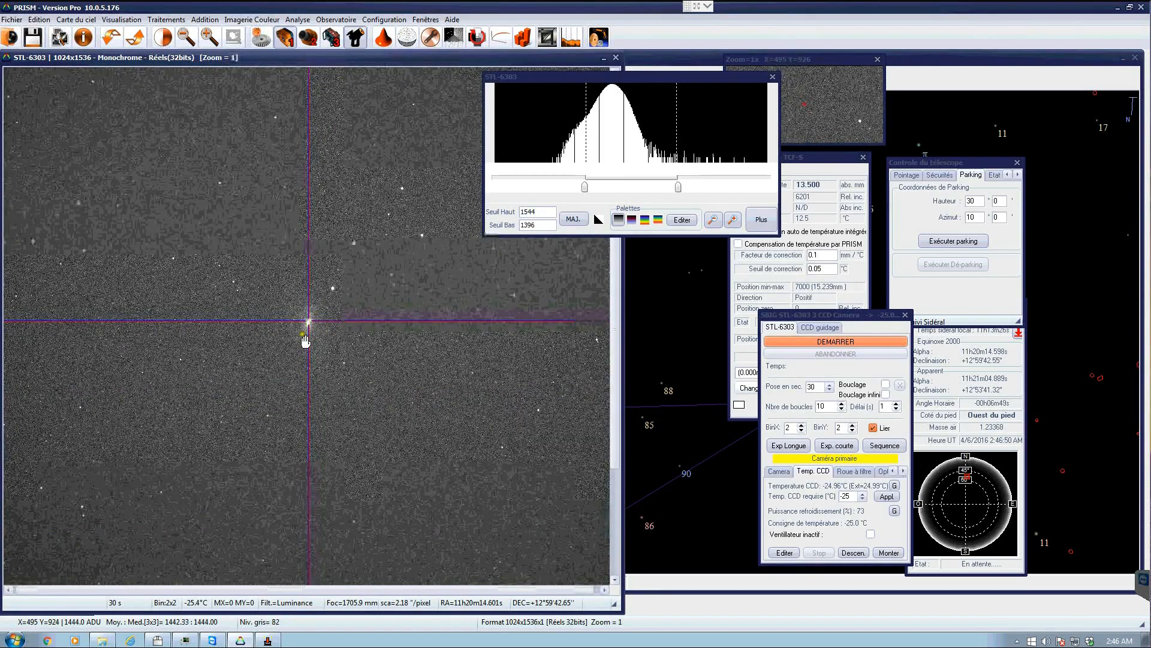
{"action": "left_click", "coordinate": [679, 187]}
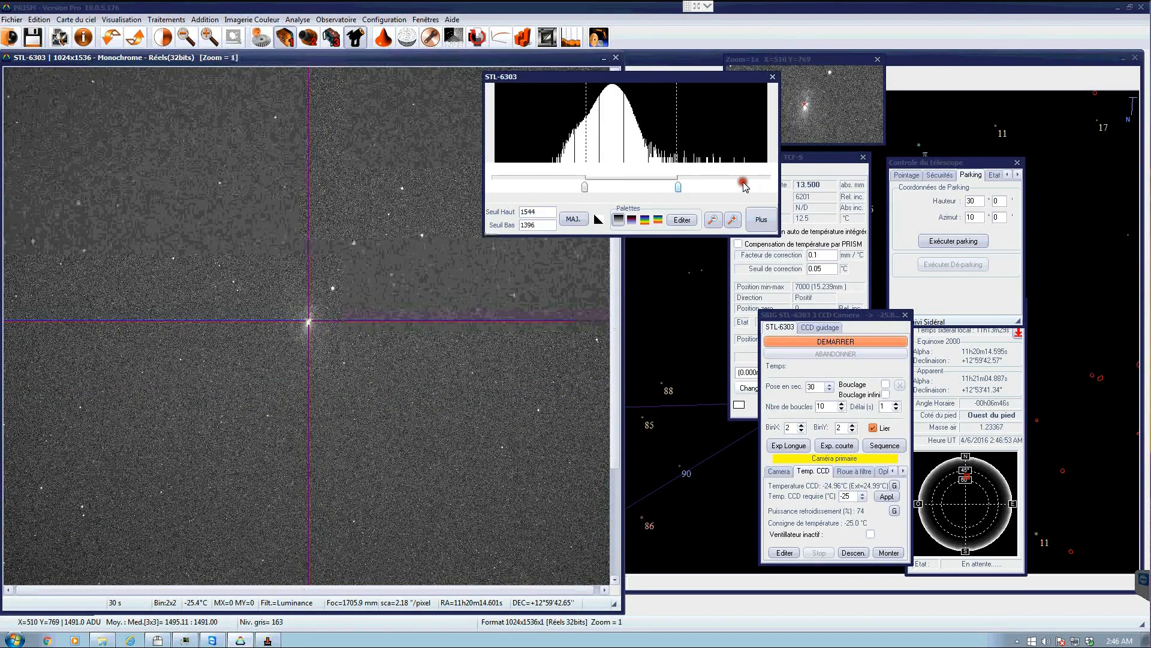
- Raise the image's high display threshold to 1648
{"action": "left_click_drag", "start_coordinate": [744, 183], "coordinate": [742, 182]}
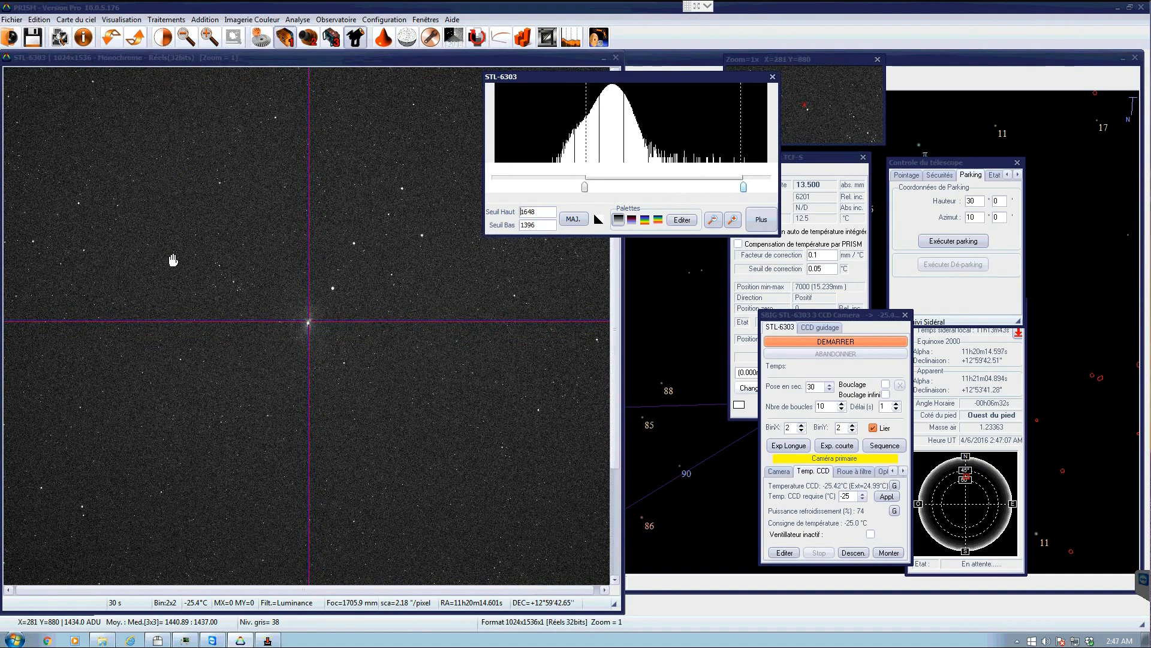
{"action": "left_click", "coordinate": [173, 260]}
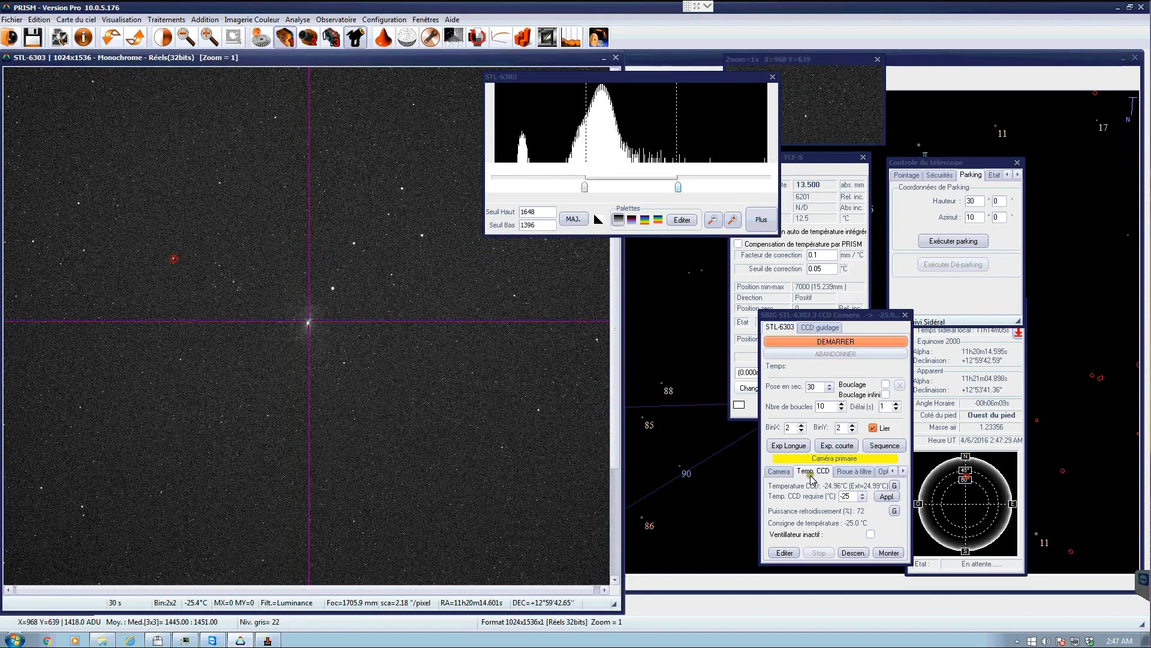
- Set the camera binning to 1x1 and the exposure time to 10 seconds
{"action": "left_click", "coordinate": [778, 474]}
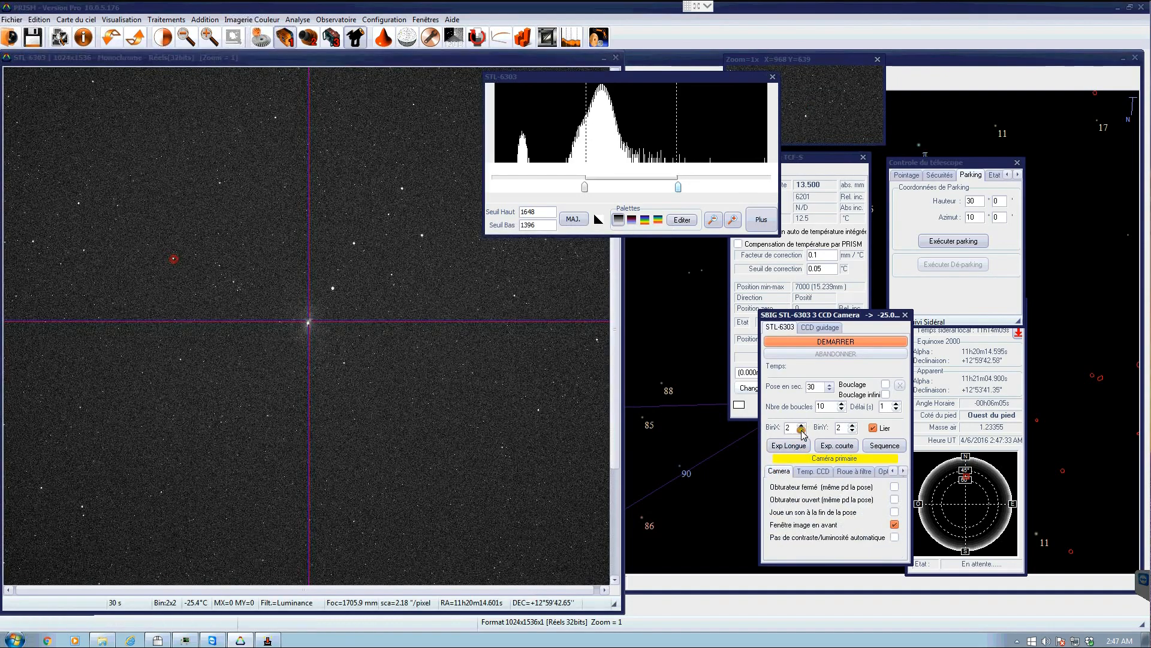
{"action": "left_click", "coordinate": [802, 426]}
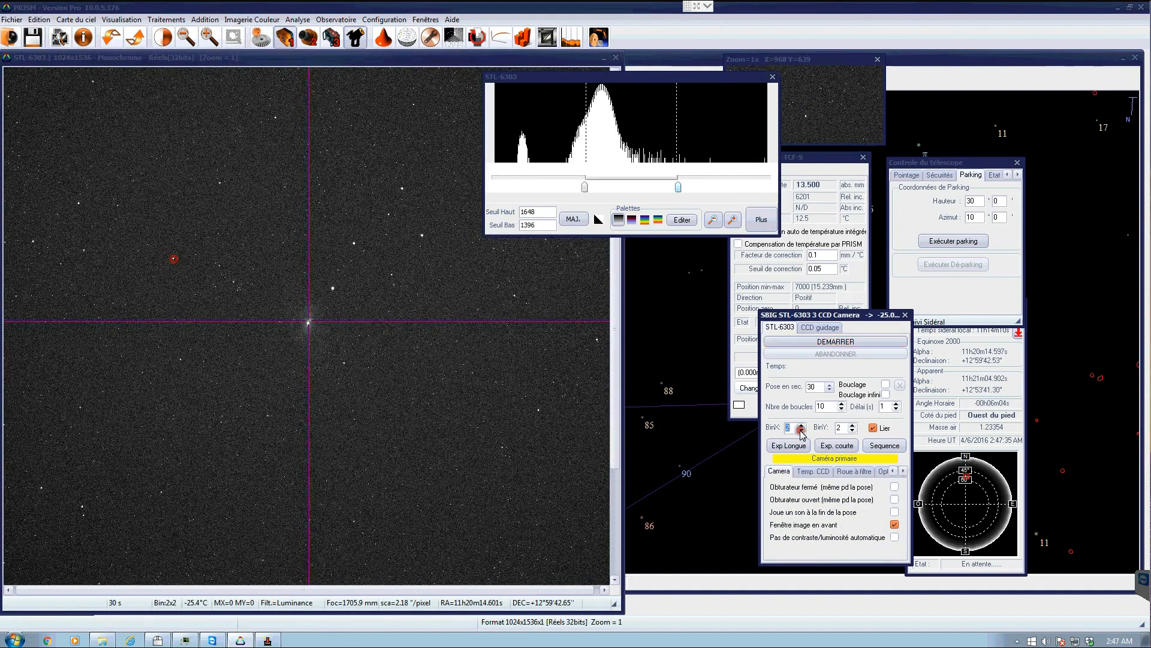
{"action": "left_click", "coordinate": [830, 387]}
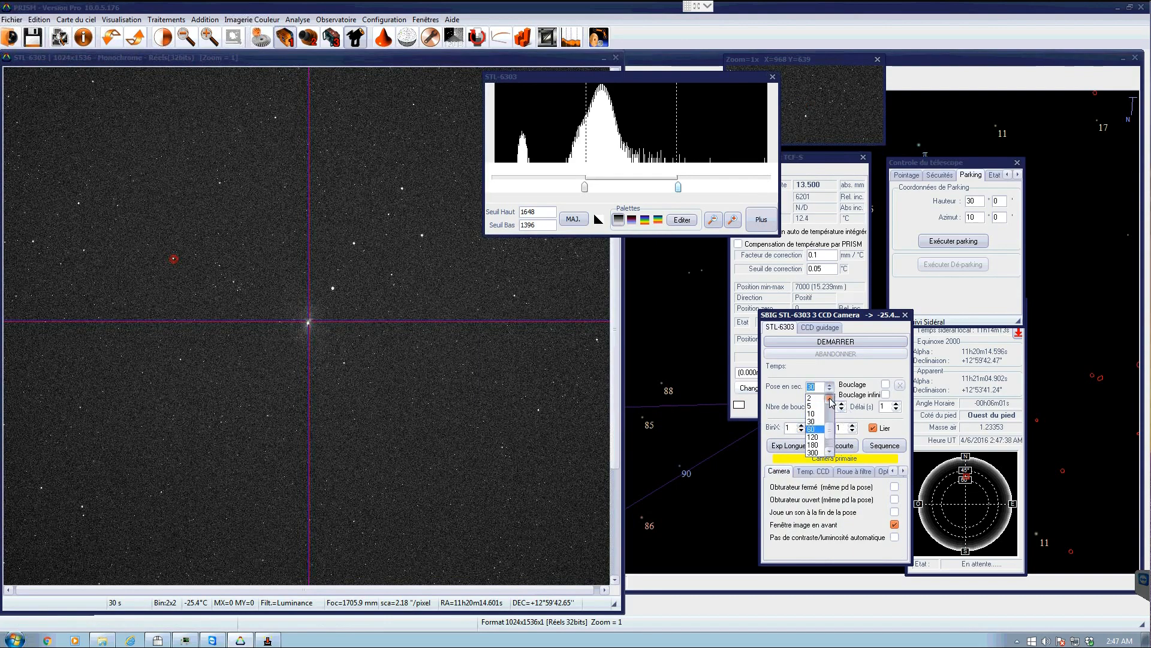
{"action": "left_click", "coordinate": [812, 414]}
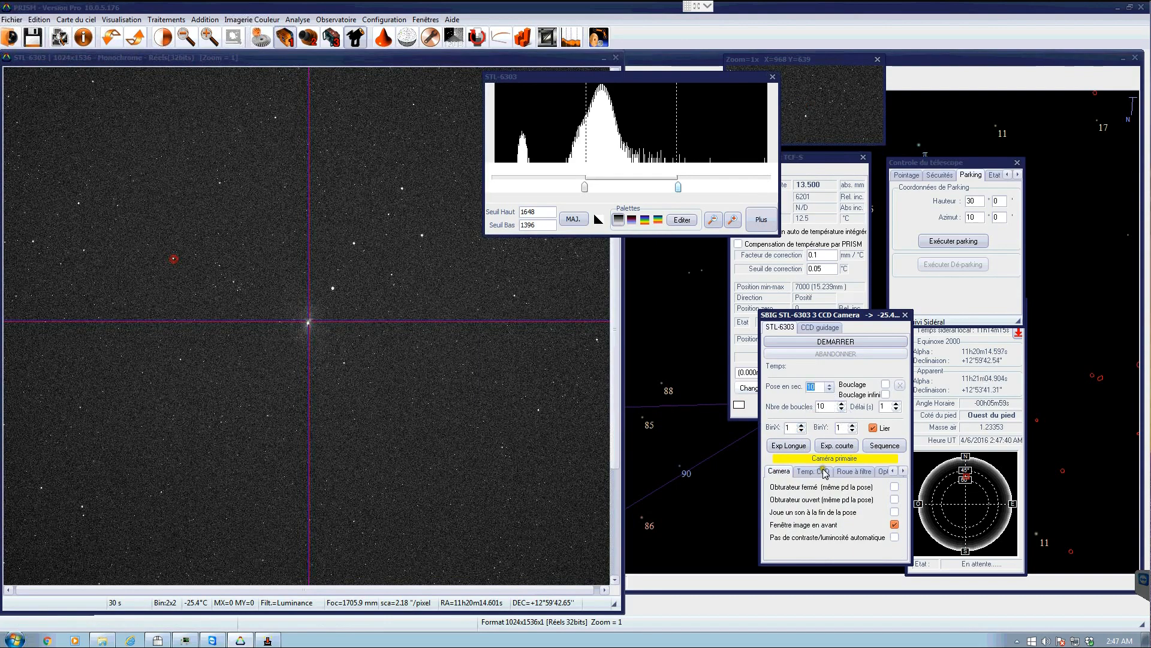
- Set the camera readout window to a quarter frame and start a 10-second exposure
{"action": "left_click", "coordinate": [893, 471]}
{"action": "left_click", "coordinate": [893, 471]}
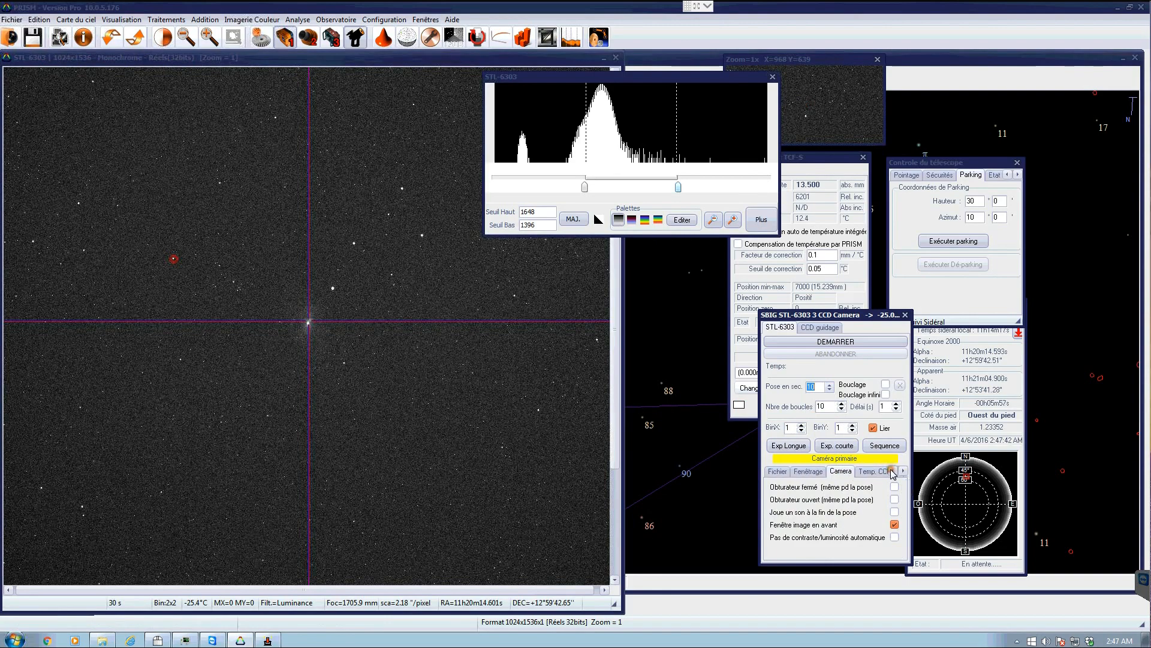
{"action": "left_click", "coordinate": [810, 471]}
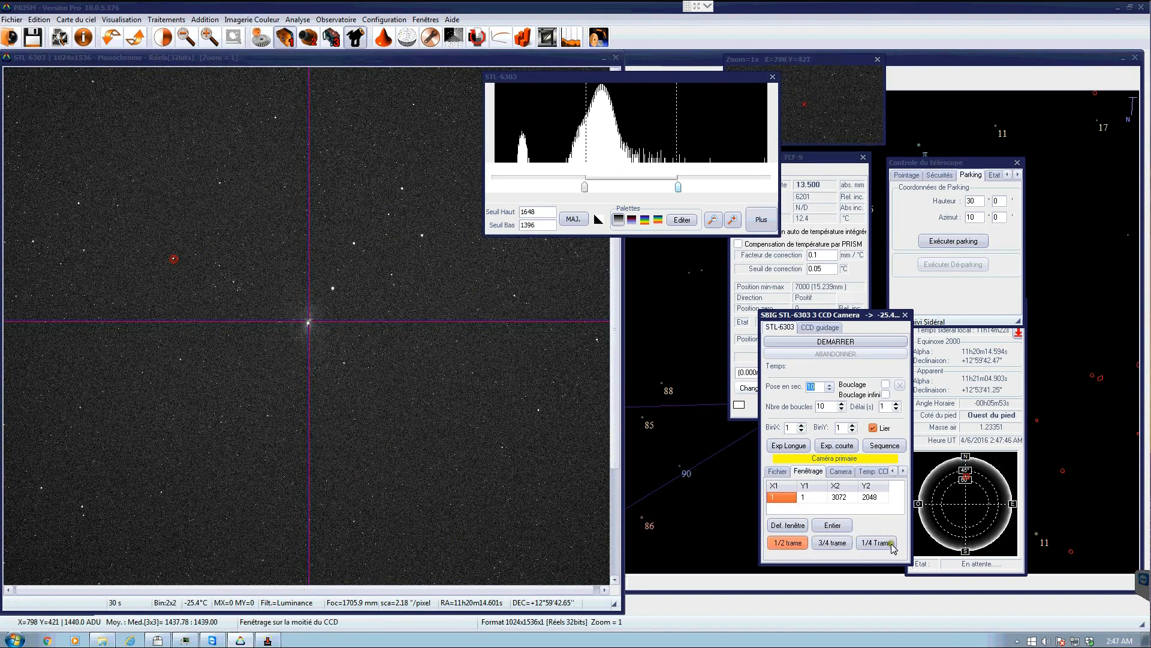
{"action": "left_click", "coordinate": [790, 525]}
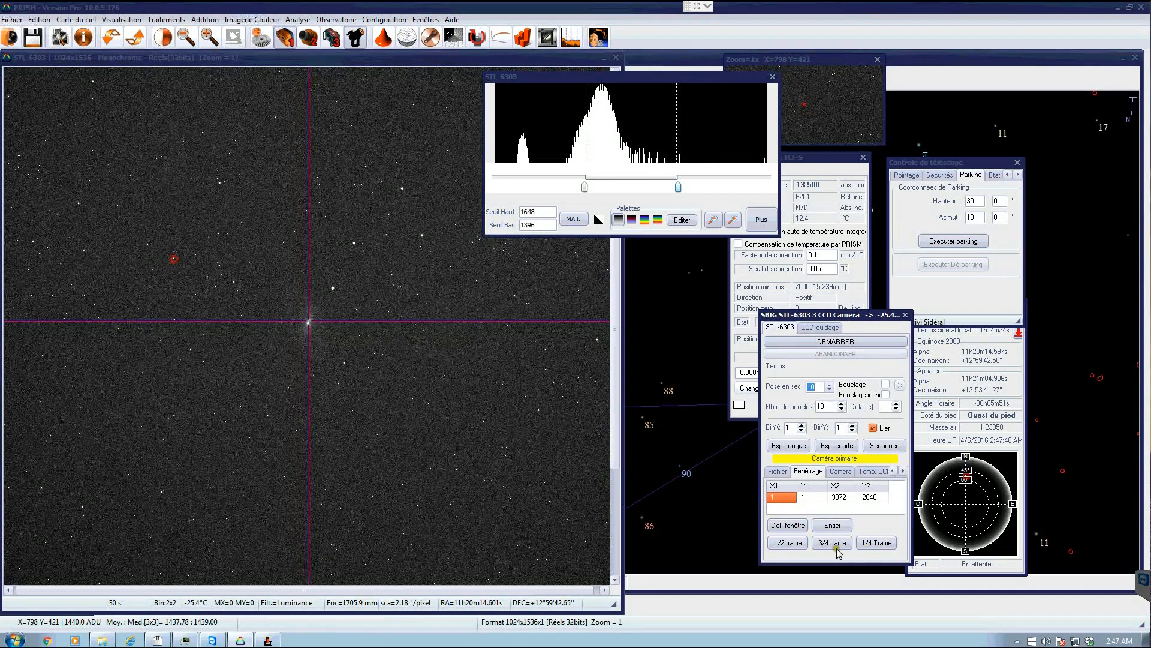
{"action": "left_click", "coordinate": [822, 525]}
{"action": "left_click", "coordinate": [787, 542]}
{"action": "left_click", "coordinate": [877, 544]}
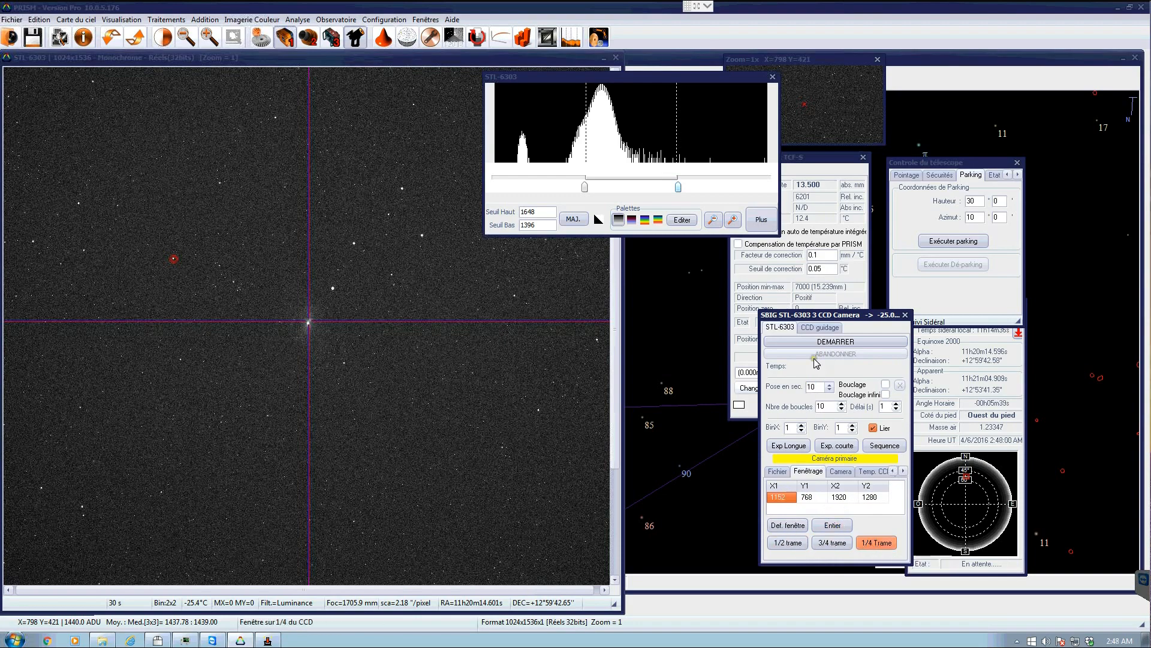
{"action": "left_click", "coordinate": [783, 340]}
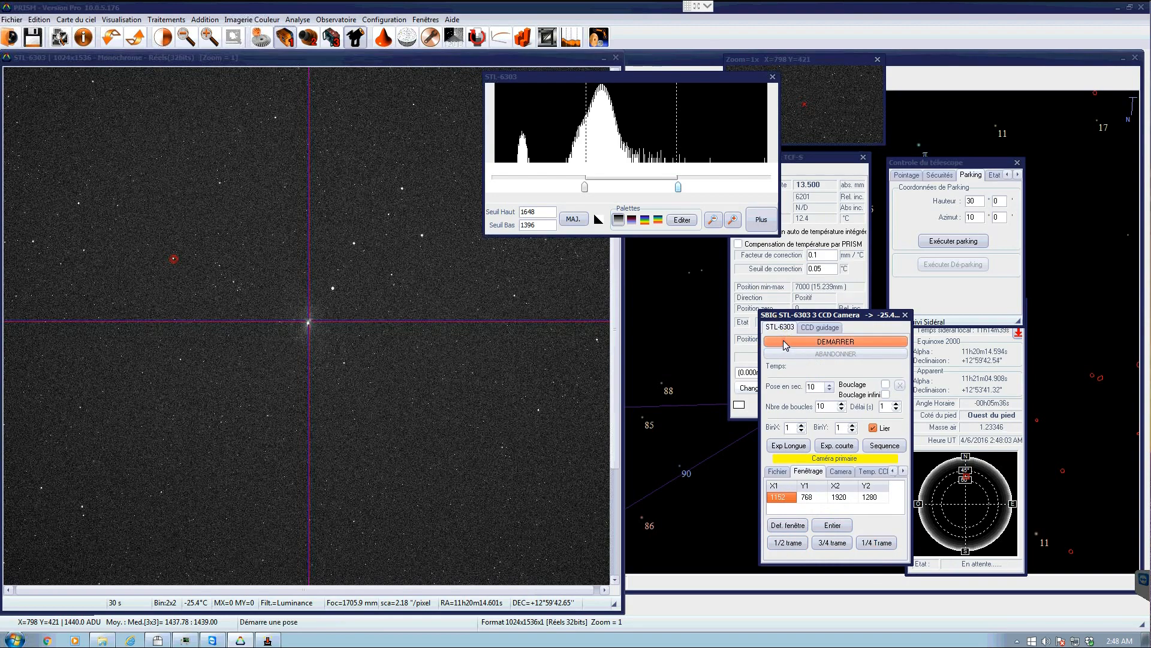
{"action": "left_click", "coordinate": [783, 340]}
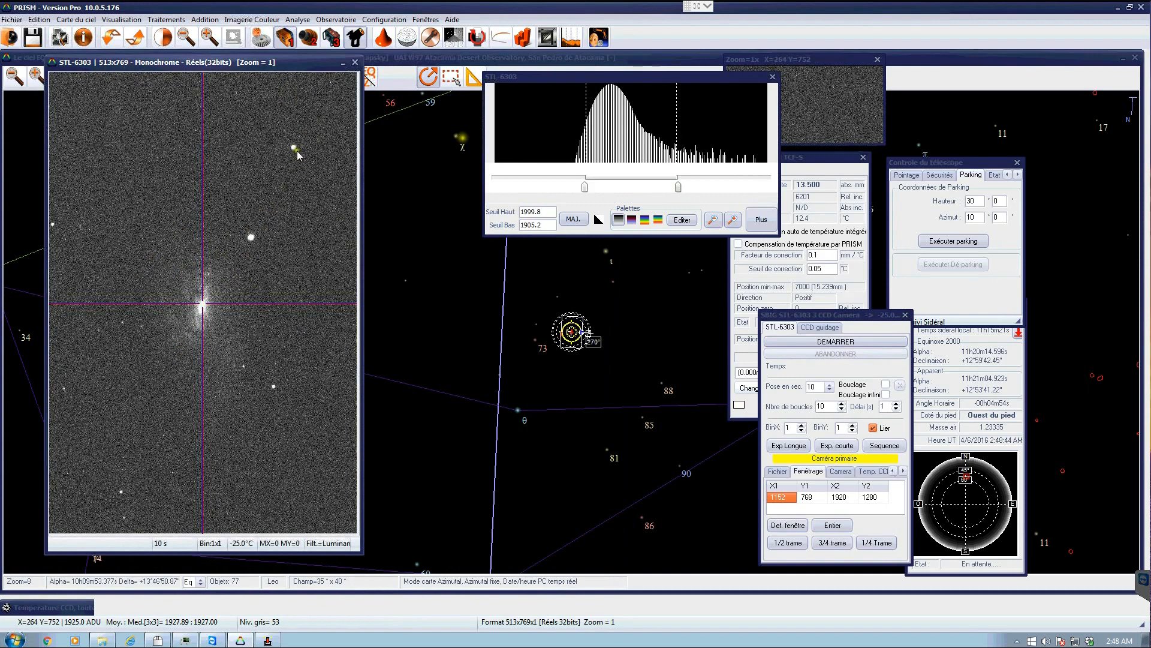
- Measure the Gaussian centroid of a bright star in the image, then close the image window
{"action": "right_click", "coordinate": [252, 238]}
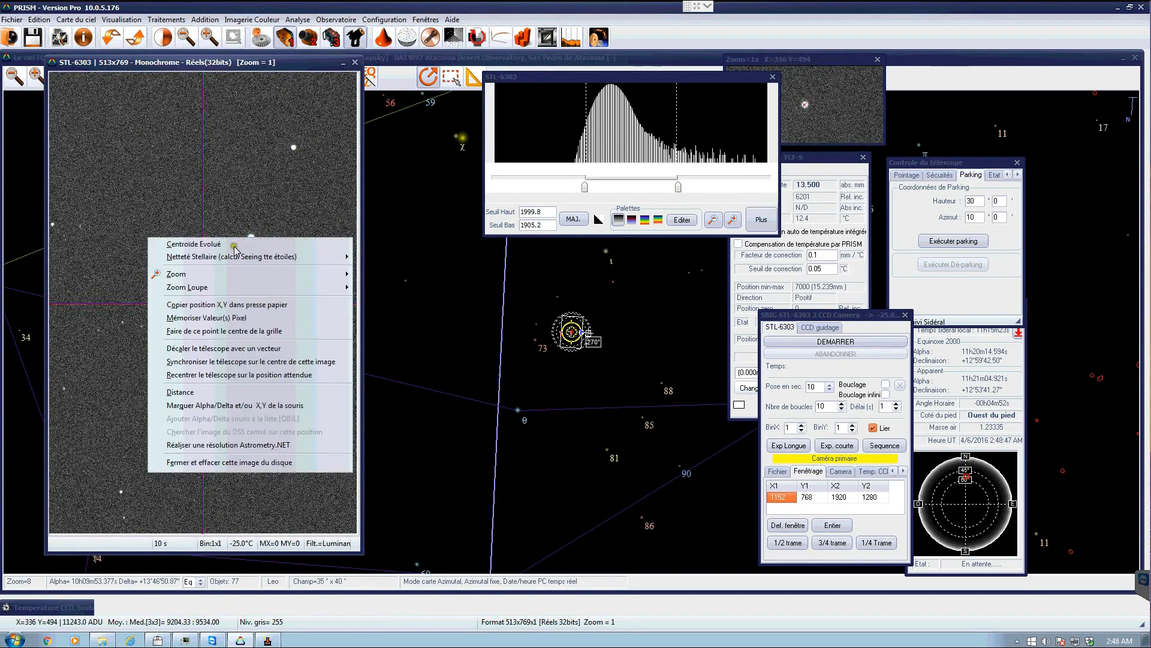
{"action": "left_click", "coordinate": [238, 246]}
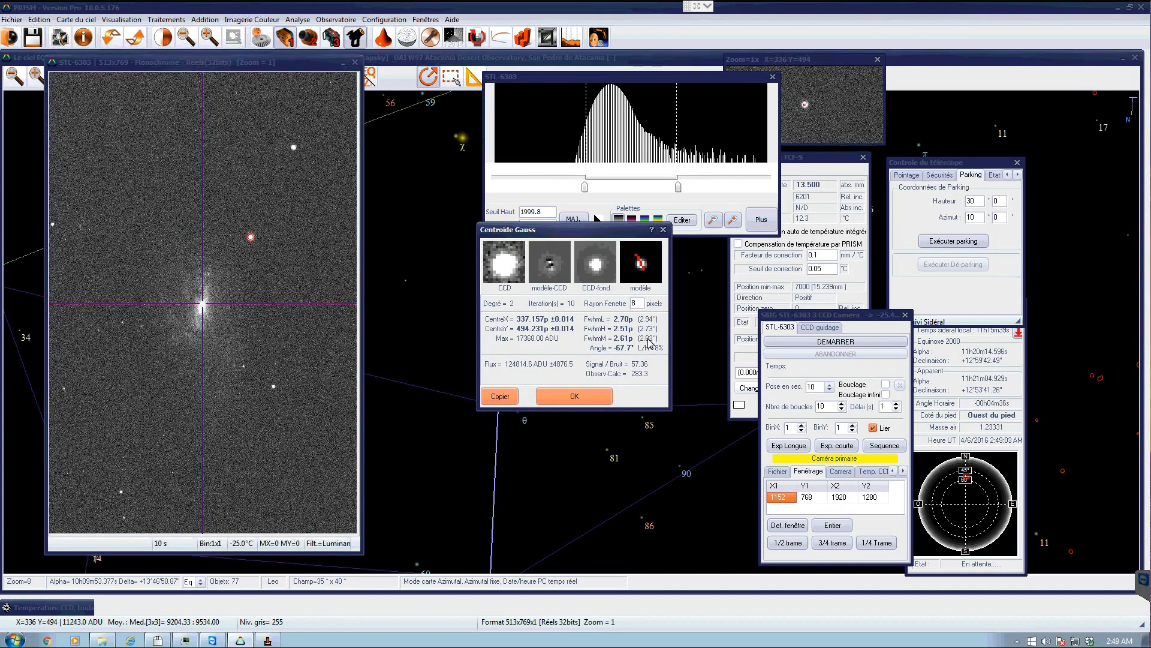
{"action": "left_click", "coordinate": [567, 396]}
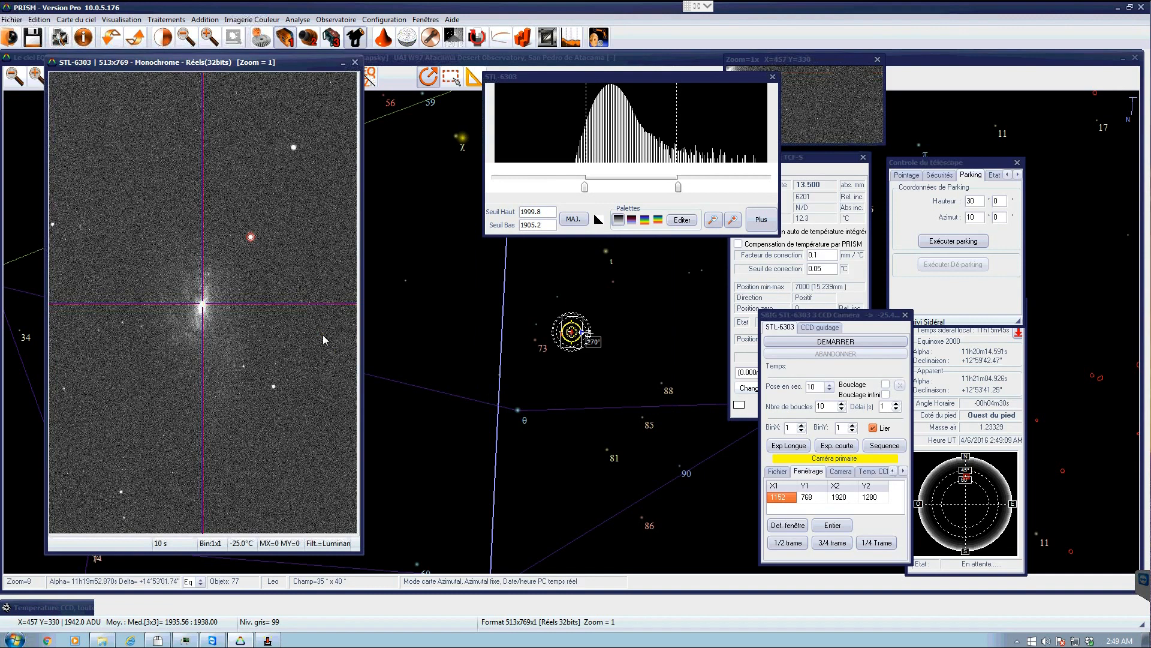
{"action": "left_click", "coordinate": [356, 63]}
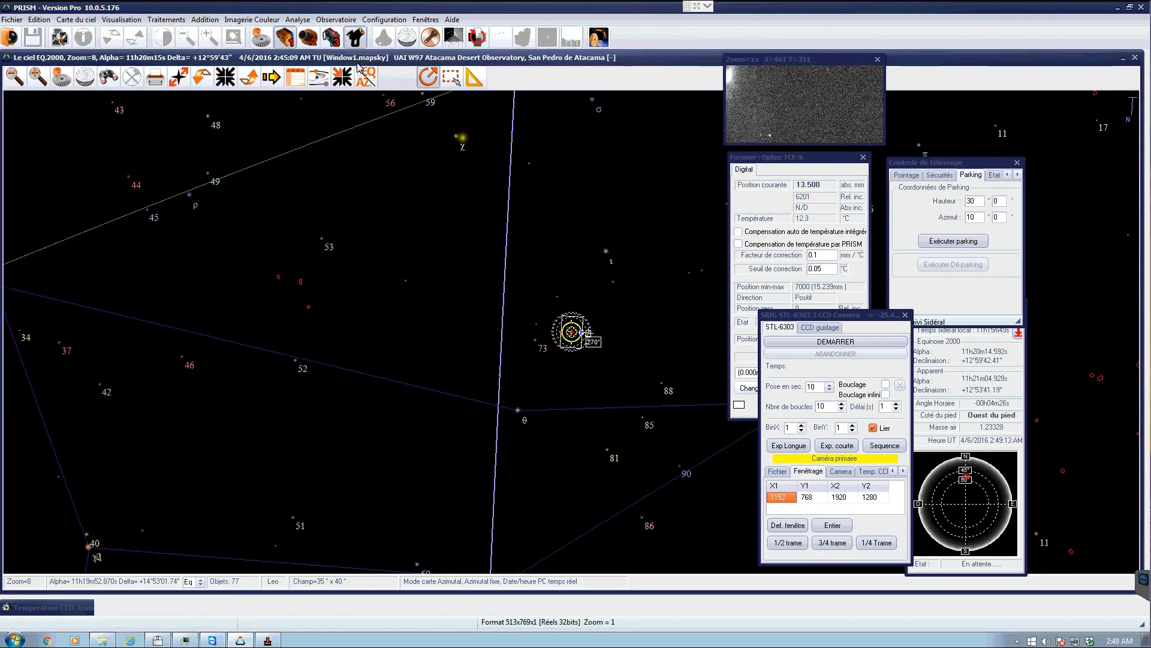
{"action": "left_click", "coordinate": [323, 20]}
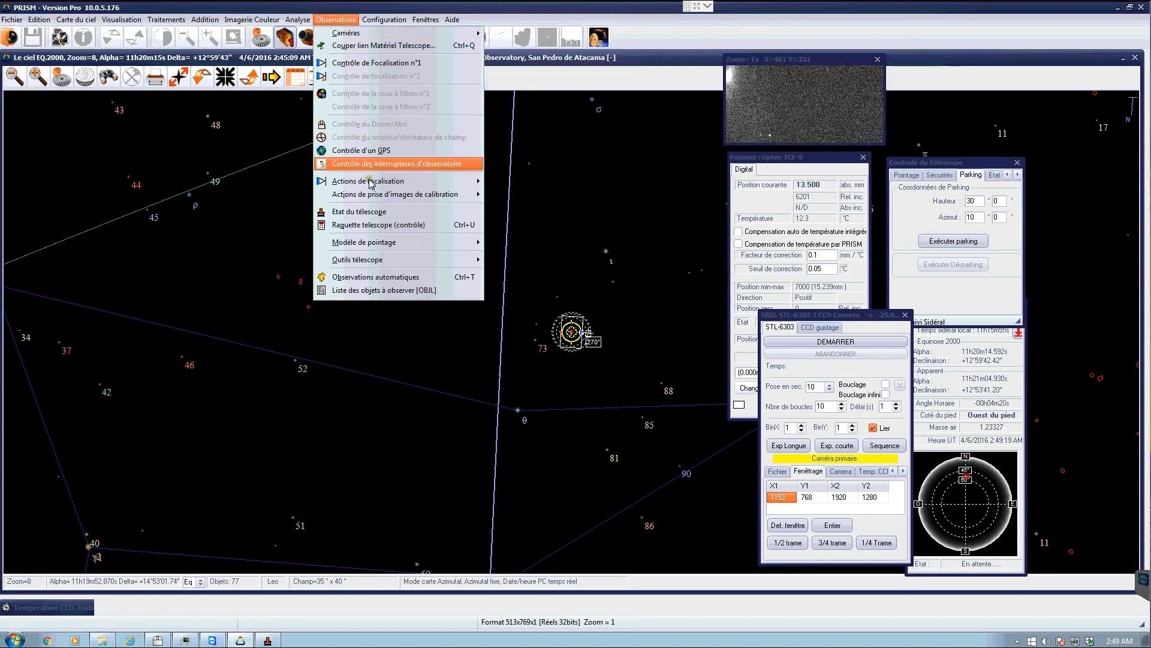
{"action": "mouse_move", "coordinate": [372, 180]}
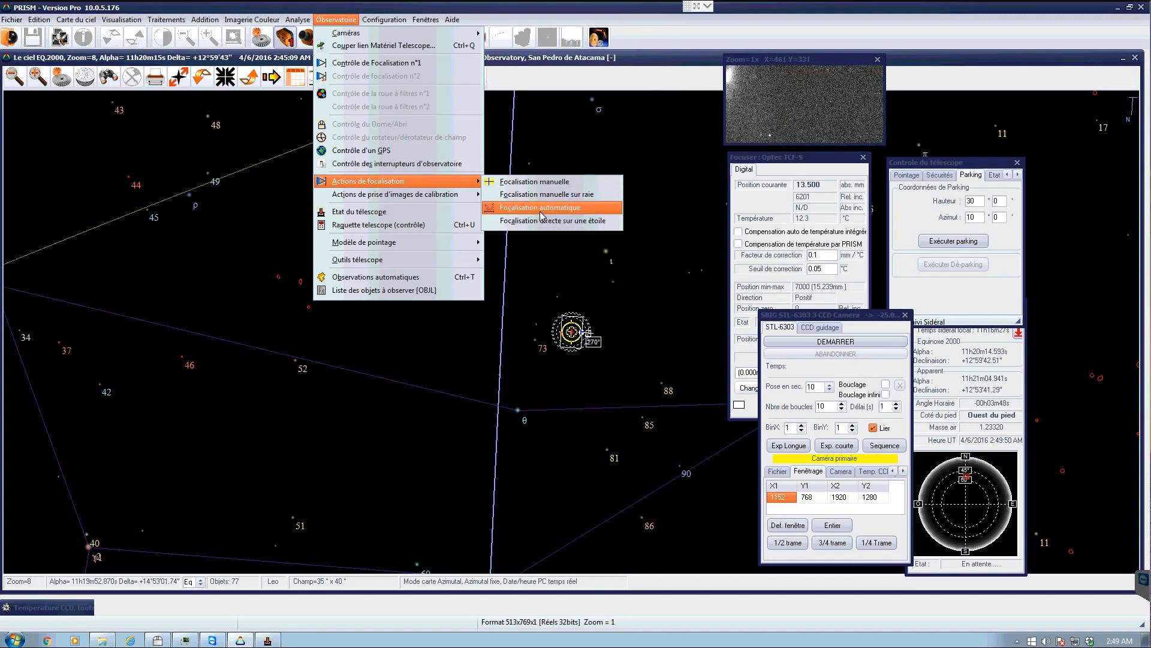
{"action": "left_click", "coordinate": [636, 68]}
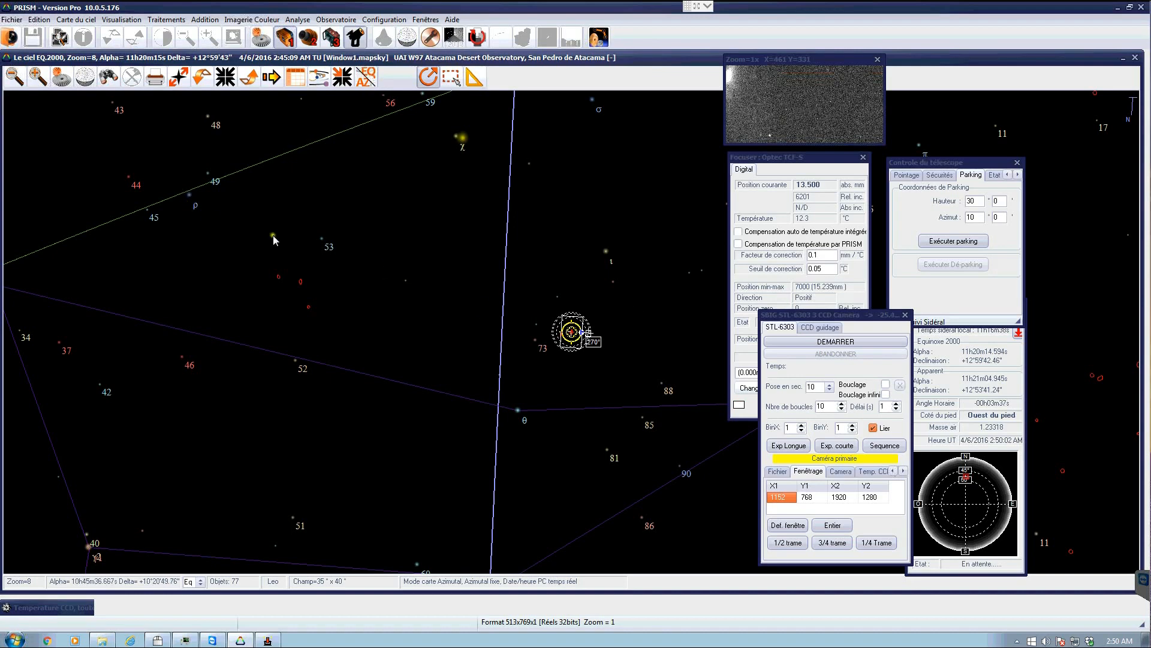
- Zoom the sky chart into the field near the telescope position and identify the star UCAC514-52576
{"action": "left_click", "coordinate": [406, 79]}
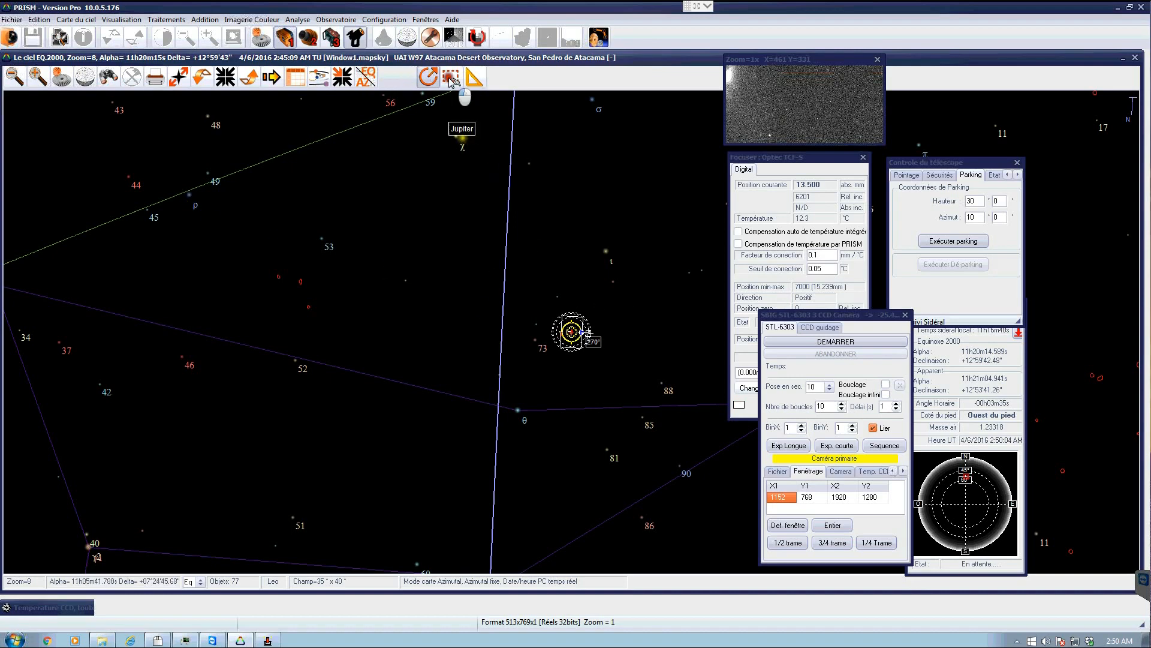
{"action": "left_click_drag", "start_coordinate": [527, 261], "coordinate": [712, 383]}
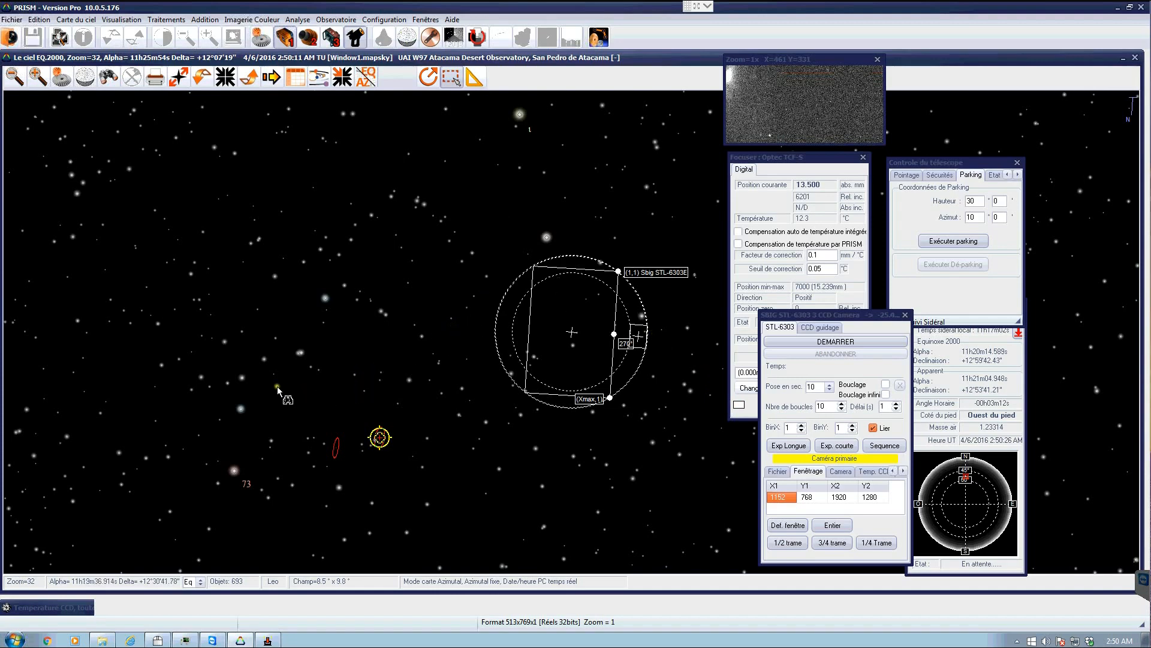
{"action": "mouse_move", "coordinate": [241, 376]}
{"action": "left_click", "coordinate": [427, 76]}
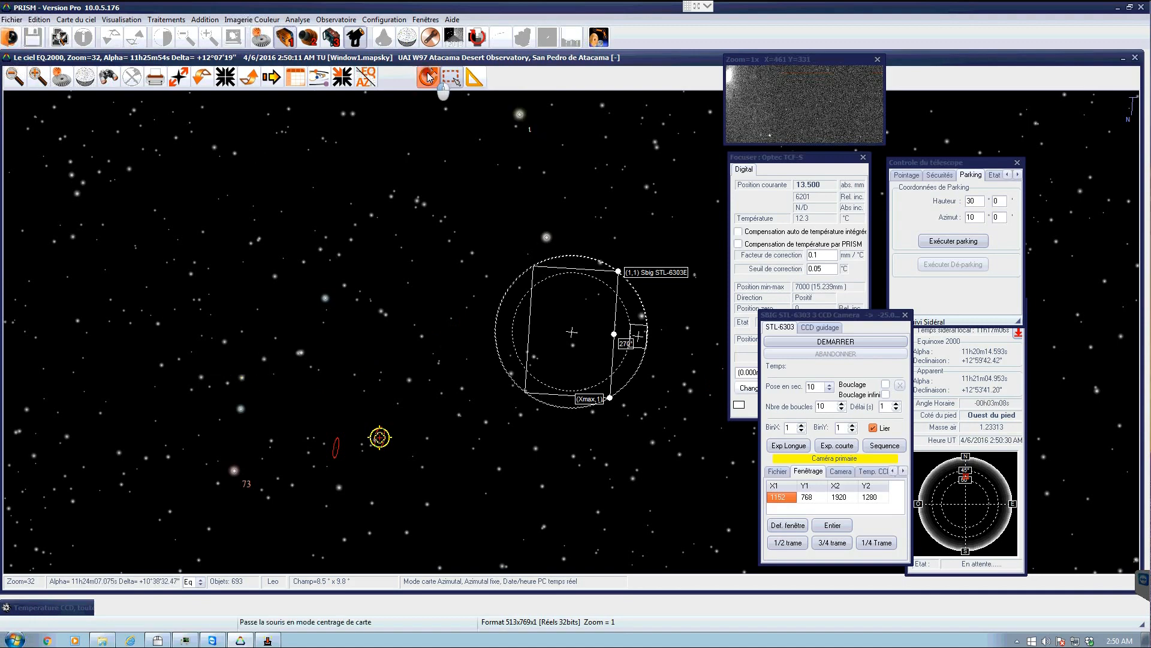
{"action": "left_click", "coordinate": [242, 376]}
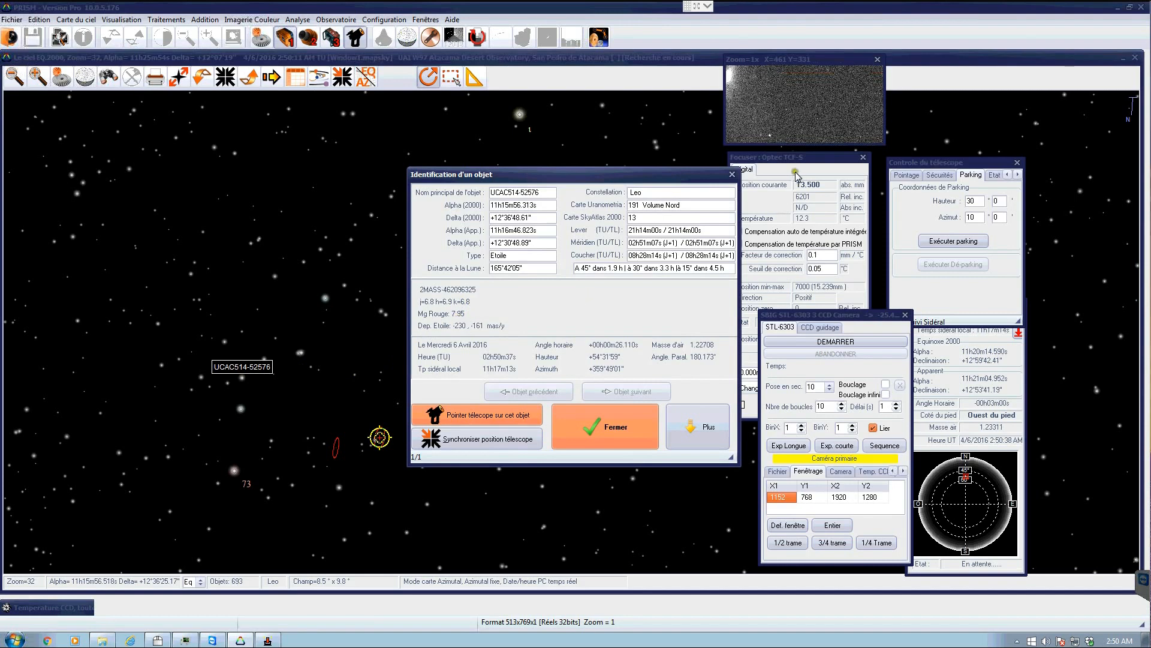
{"action": "left_click", "coordinate": [731, 176]}
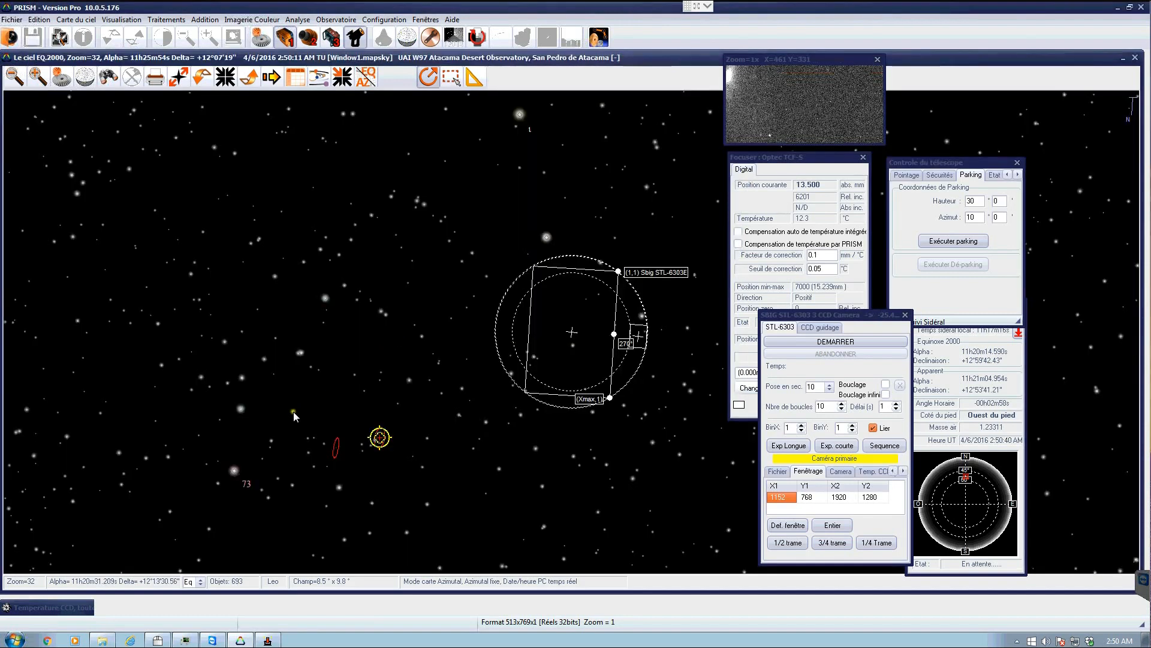
- Slew the telescope to the star UCAC514-52576
{"action": "mouse_move", "coordinate": [240, 376]}
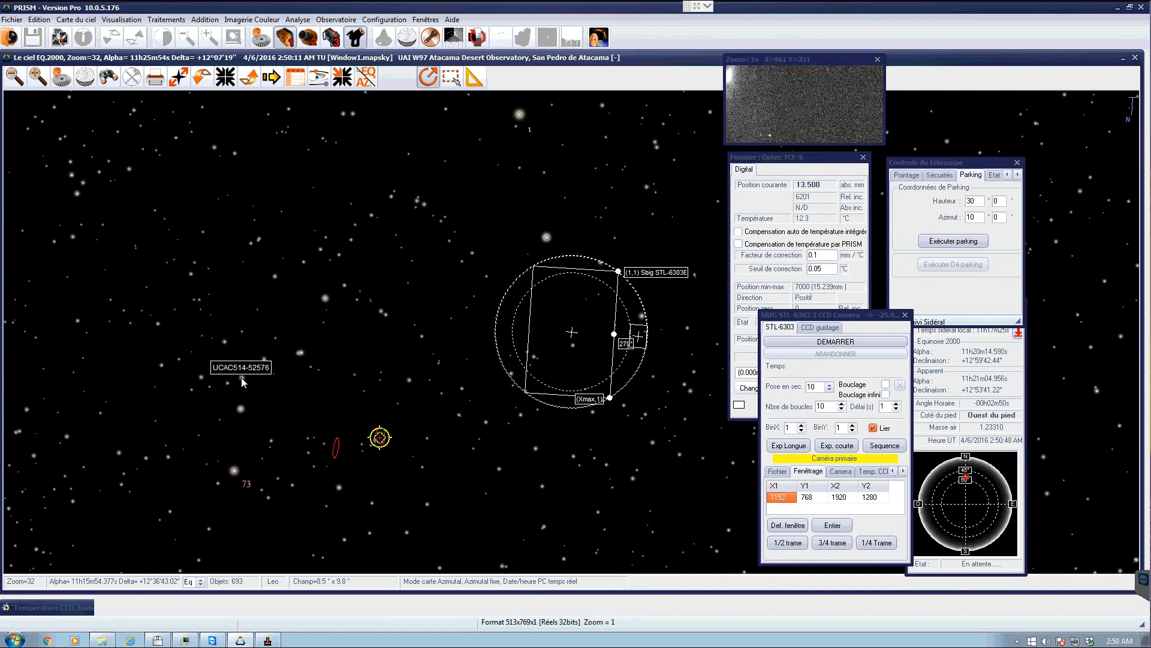
{"action": "left_click", "coordinate": [241, 377]}
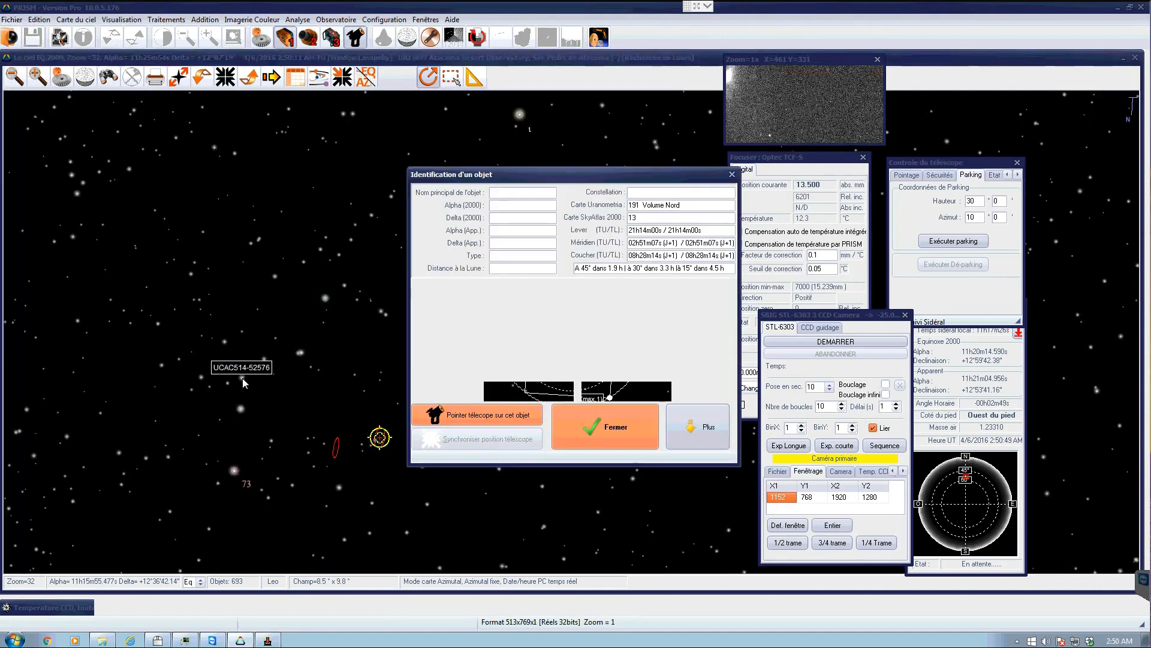
{"action": "left_click", "coordinate": [502, 415]}
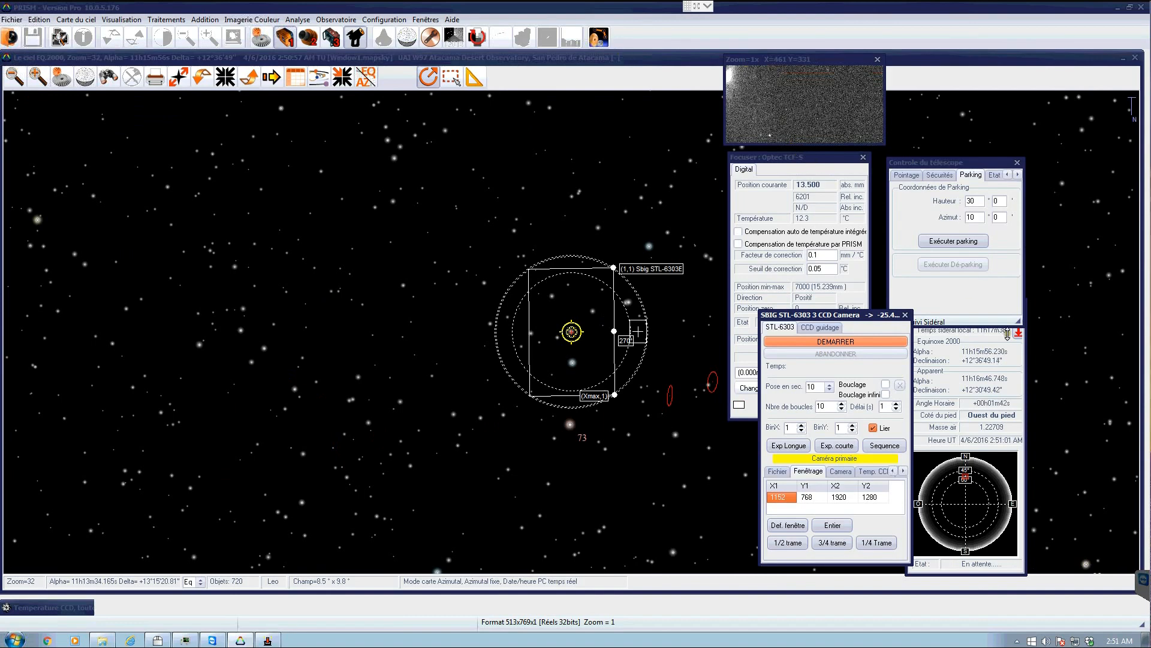
- Set the exposure time to 5 seconds and start an exposure
{"action": "left_click_drag", "start_coordinate": [849, 318], "coordinate": [864, 294]}
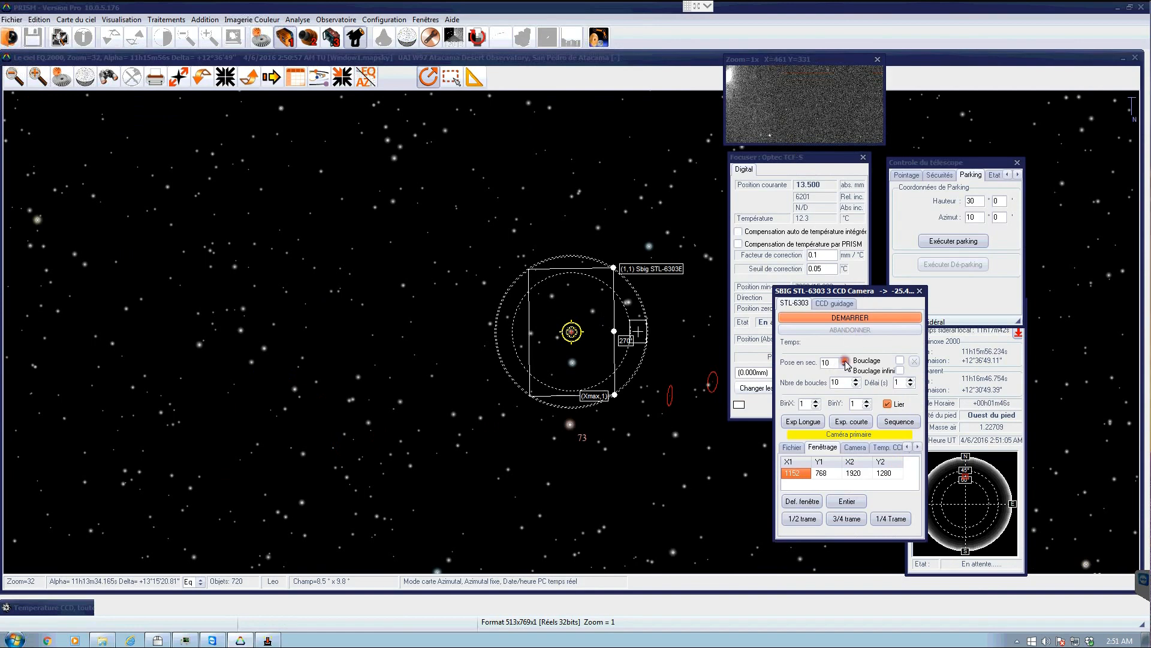
{"action": "left_click", "coordinate": [845, 363]}
{"action": "left_click", "coordinate": [845, 394]}
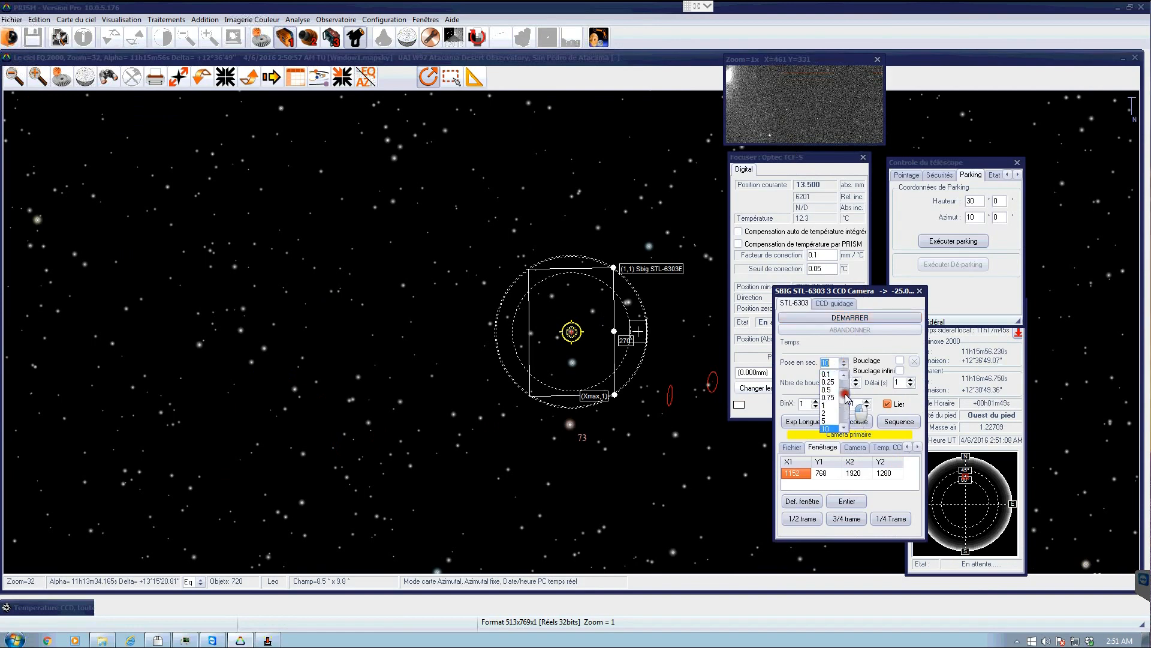
{"action": "left_click", "coordinate": [827, 420]}
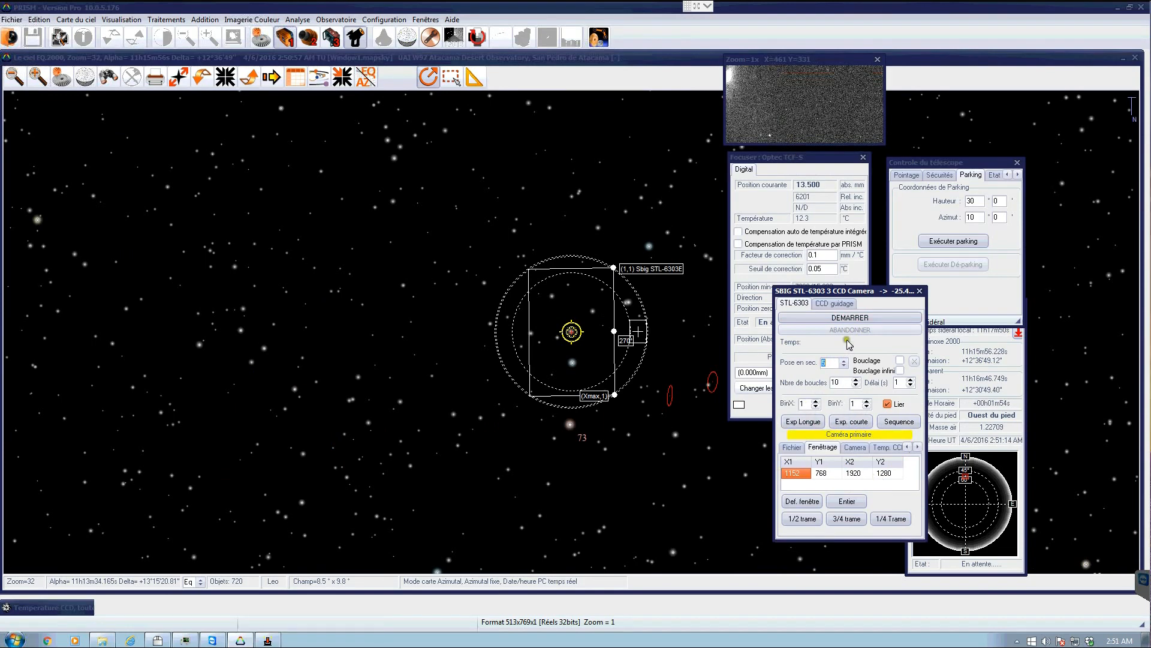
{"action": "left_click", "coordinate": [848, 318]}
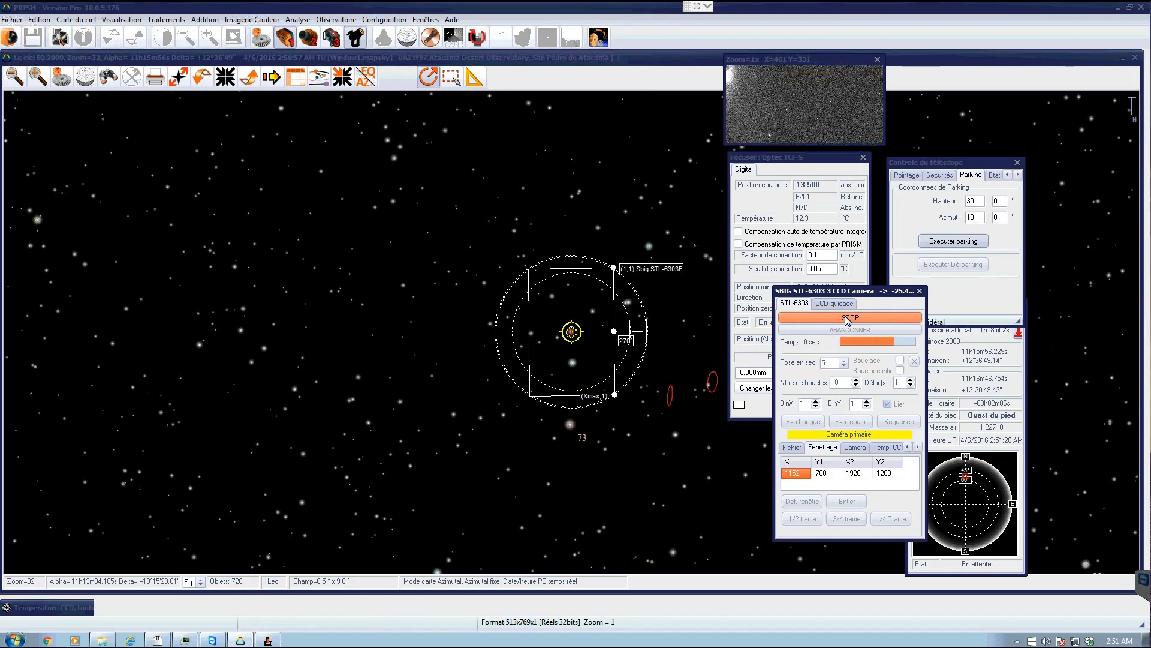
{"action": "left_click", "coordinate": [645, 313]}
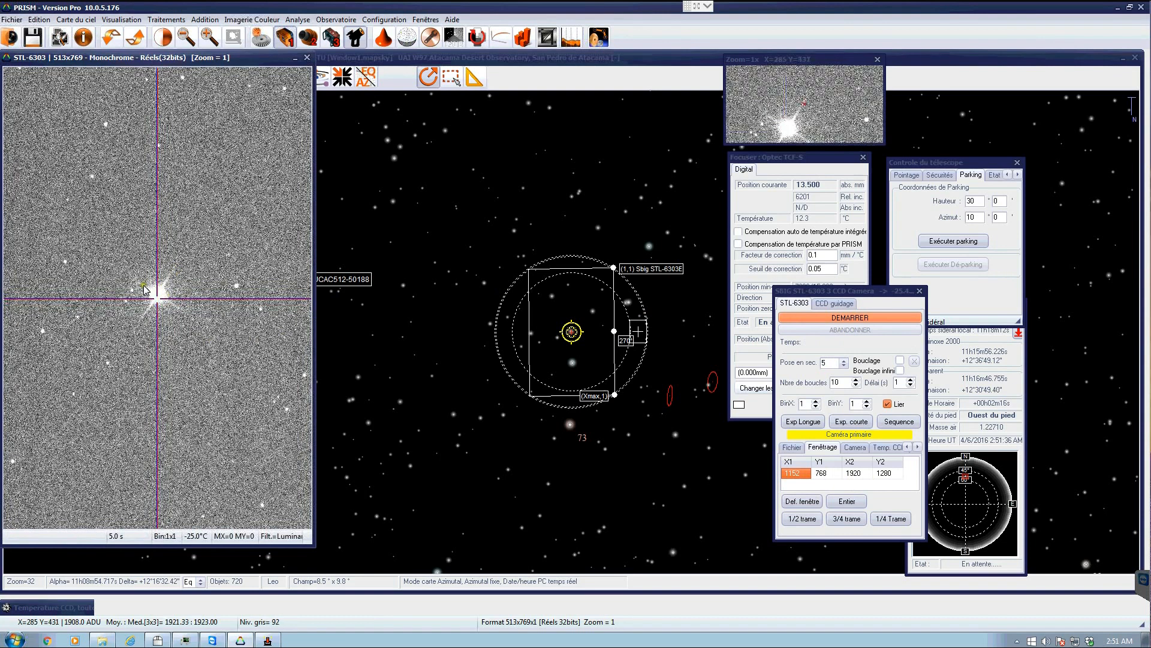
- Open the display threshold window and raise the high threshold to about 1973
{"action": "left_click", "coordinate": [163, 37]}
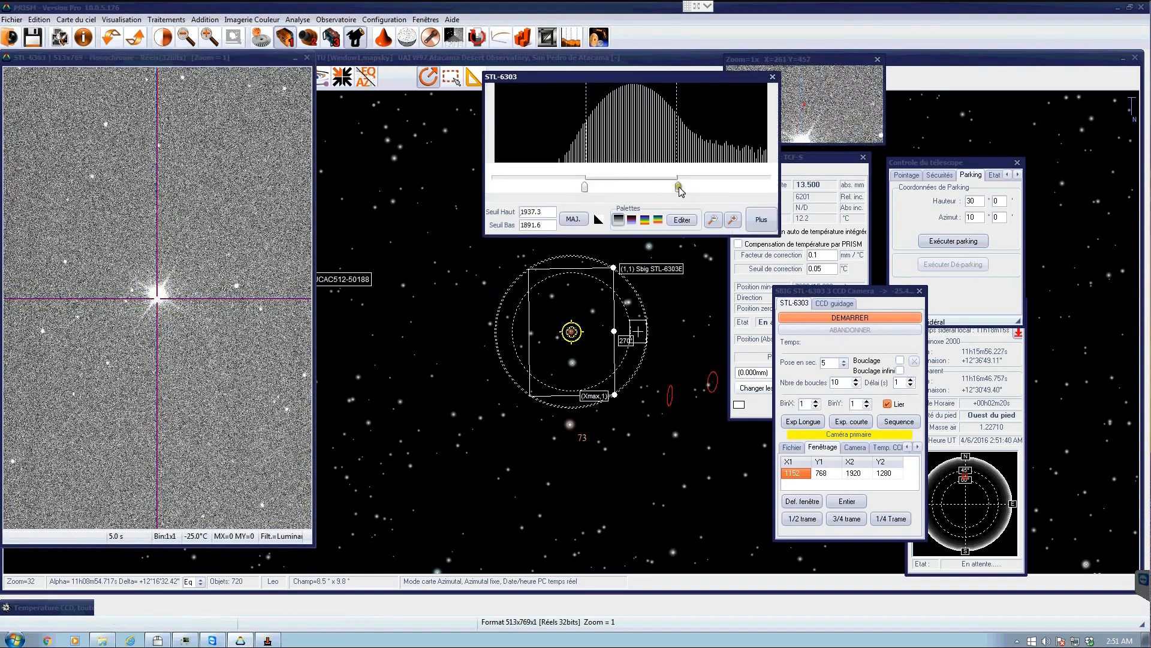
{"action": "left_click_drag", "start_coordinate": [680, 187], "coordinate": [756, 186]}
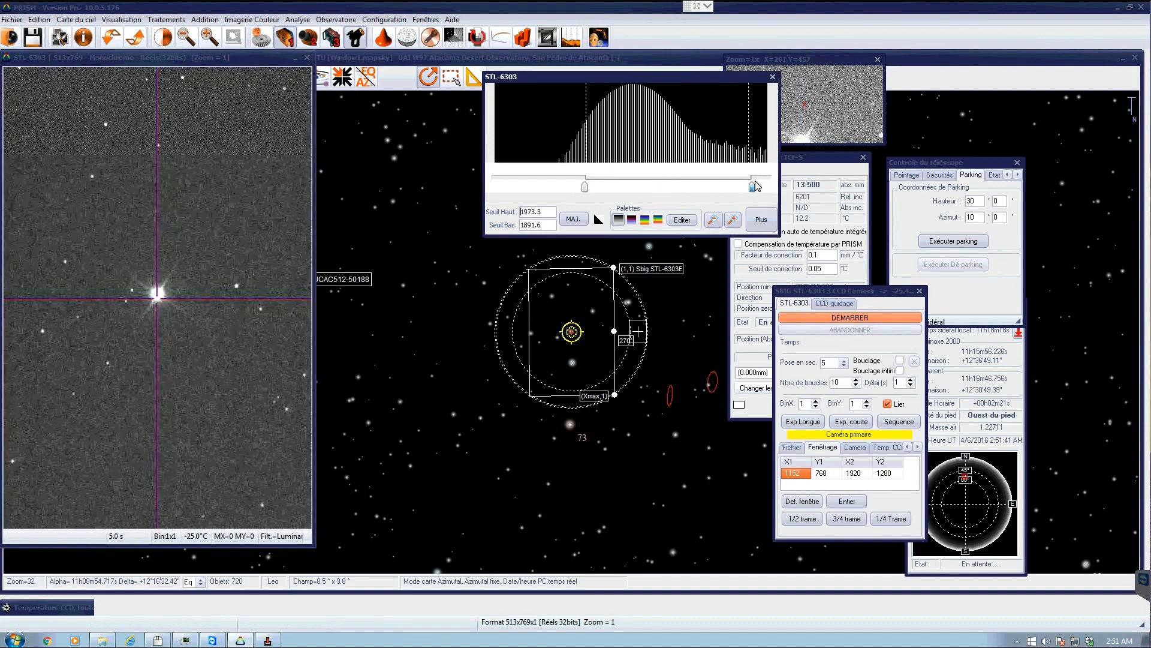
{"action": "left_click", "coordinate": [14, 441]}
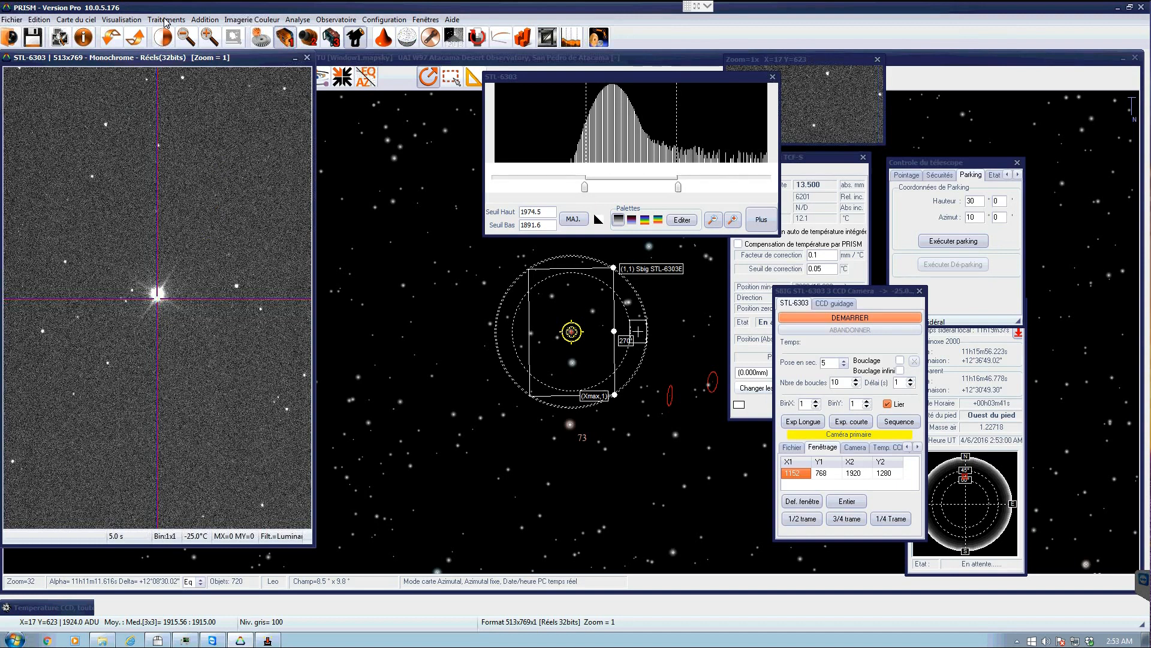
- Inspect the pixel values around the star in the exposure using the 11x11 neighbourhood table
{"action": "left_click", "coordinate": [125, 22]}
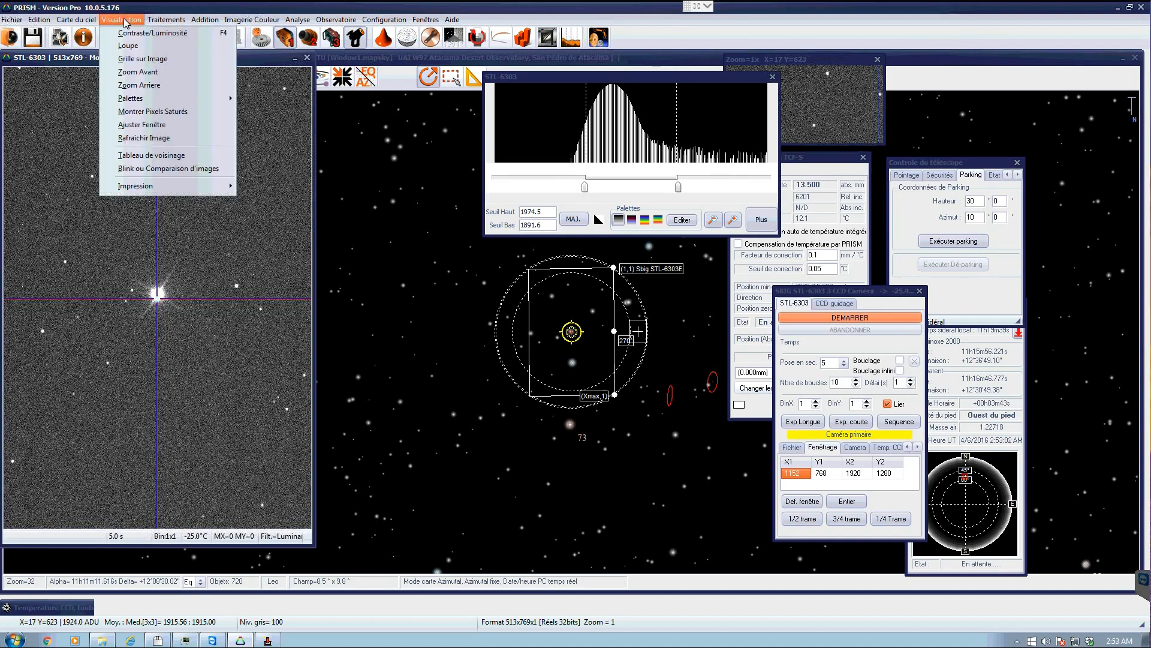
{"action": "left_click", "coordinate": [155, 157]}
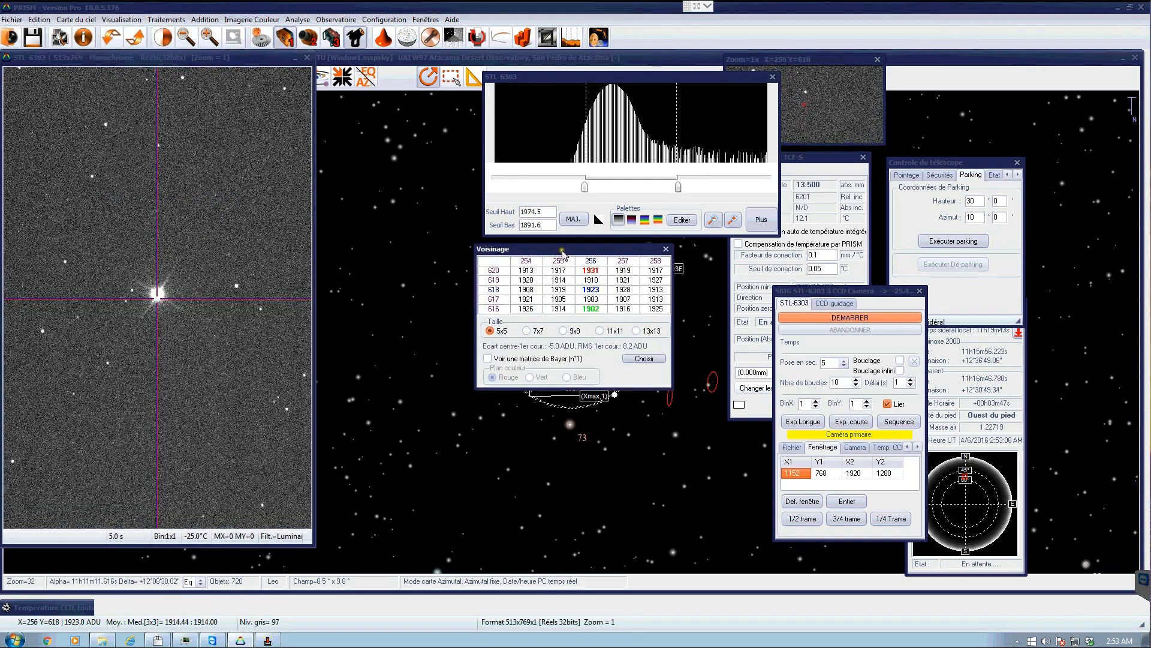
{"action": "left_click_drag", "start_coordinate": [563, 255], "coordinate": [399, 284]}
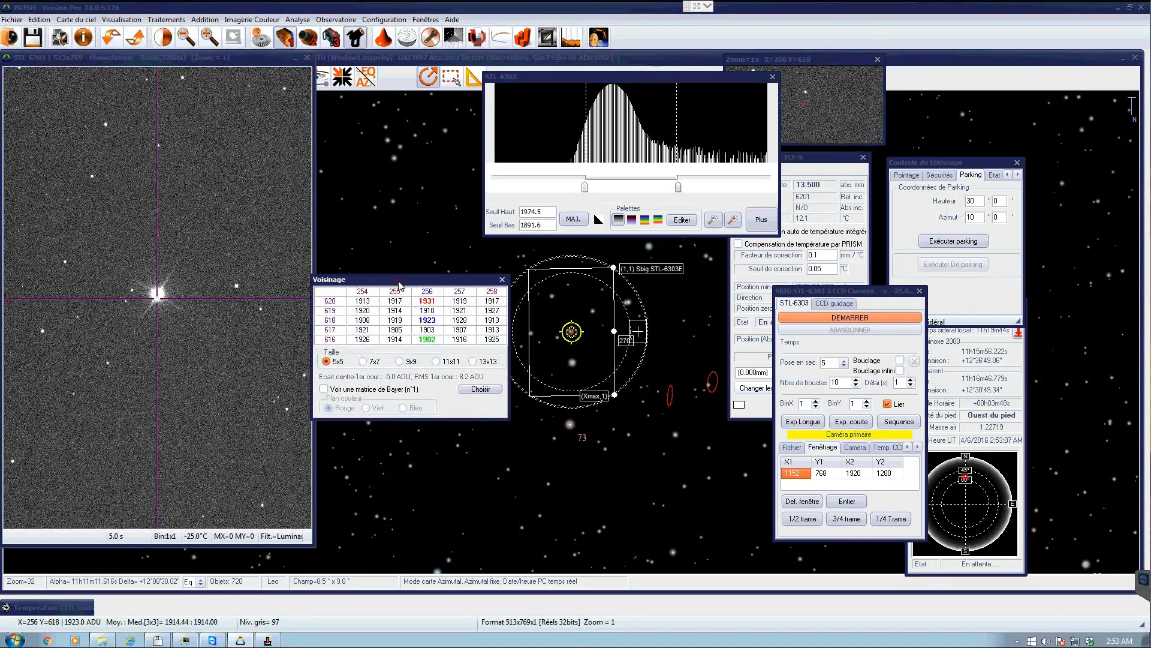
{"action": "left_click", "coordinate": [436, 360]}
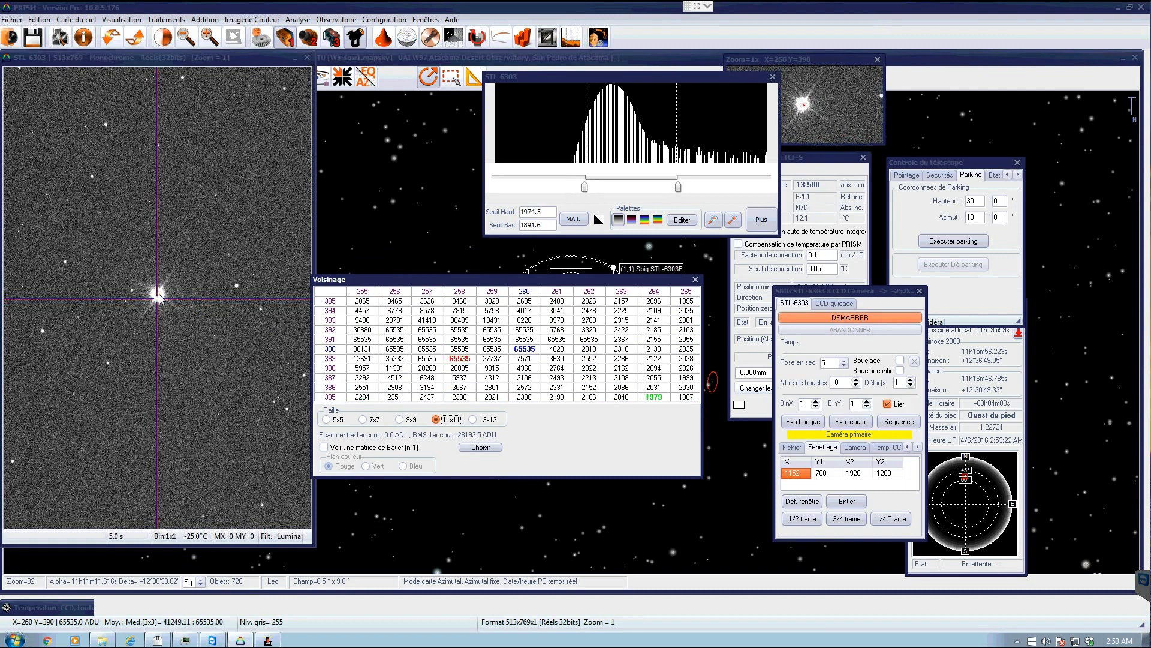
{"action": "left_click", "coordinate": [695, 280]}
- Turn on highlighting of saturated pixels with a 16-bit threshold of 65535 ADU
{"action": "left_click", "coordinate": [126, 22]}
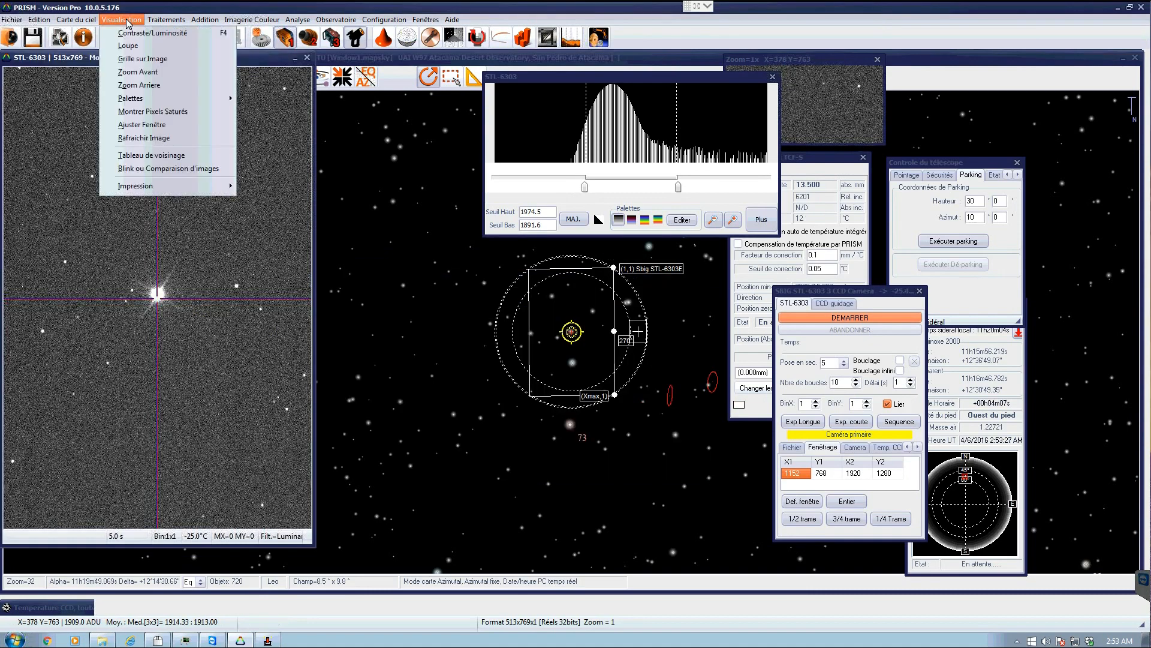
{"action": "left_click", "coordinate": [143, 114]}
{"action": "left_click", "coordinate": [143, 114]}
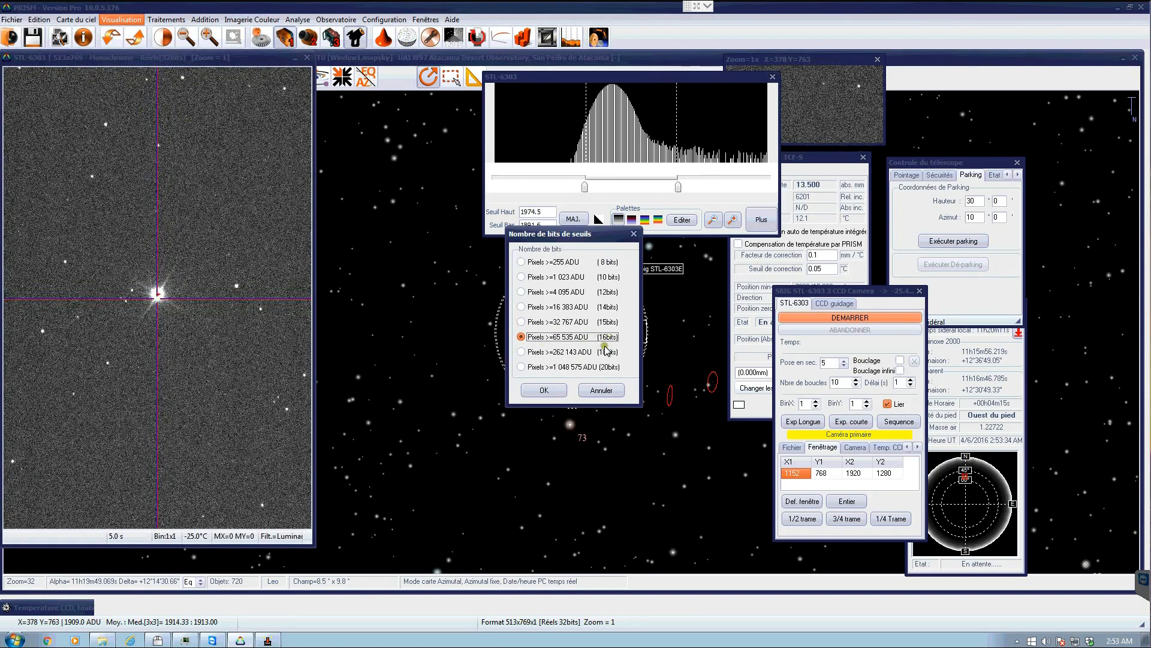
{"action": "left_click", "coordinate": [551, 390]}
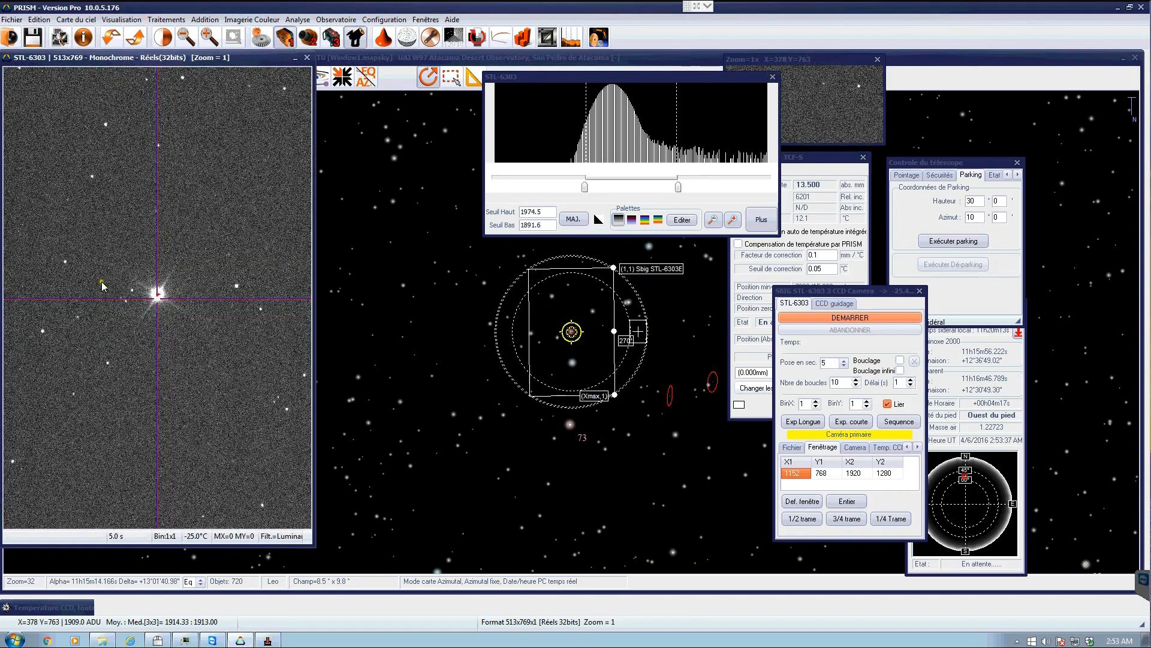
- Identify the star UCAC517-52267 on the sky chart and slew the telescope to it
{"action": "left_click", "coordinate": [209, 37]}
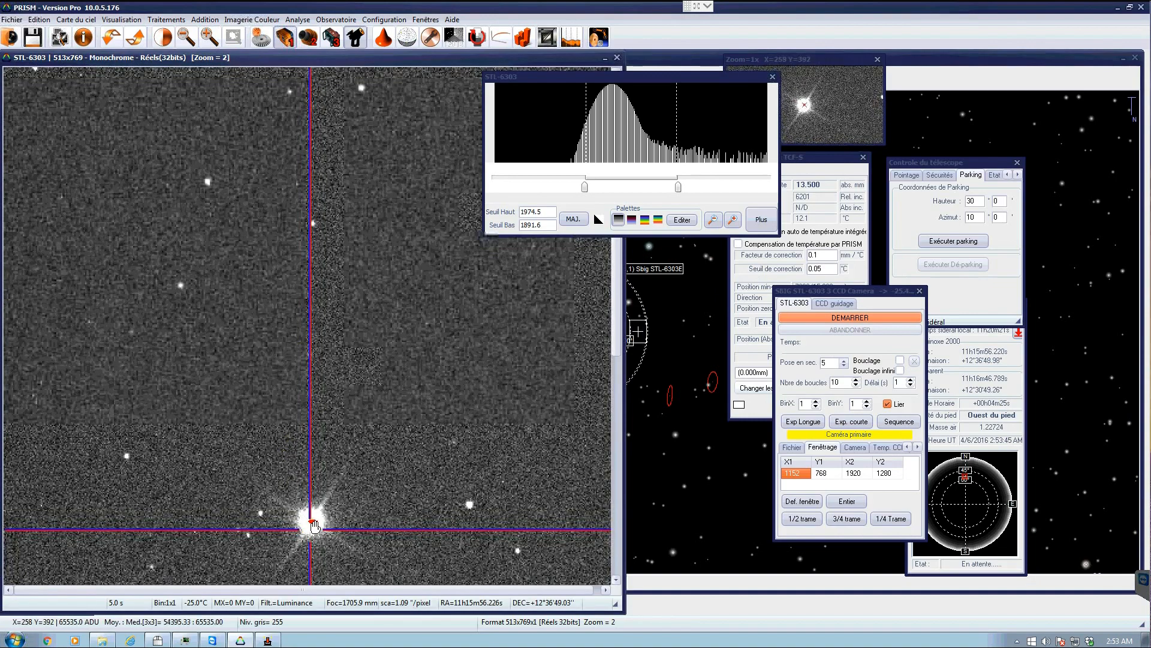
{"action": "left_click", "coordinate": [186, 37]}
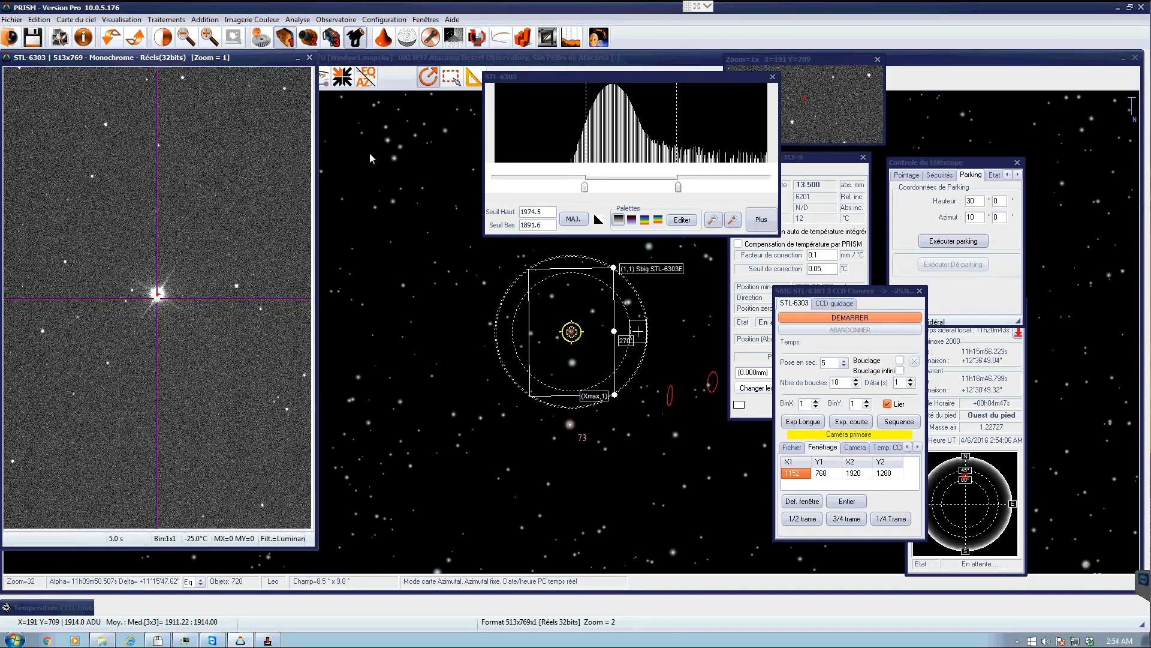
{"action": "left_click", "coordinate": [310, 57]}
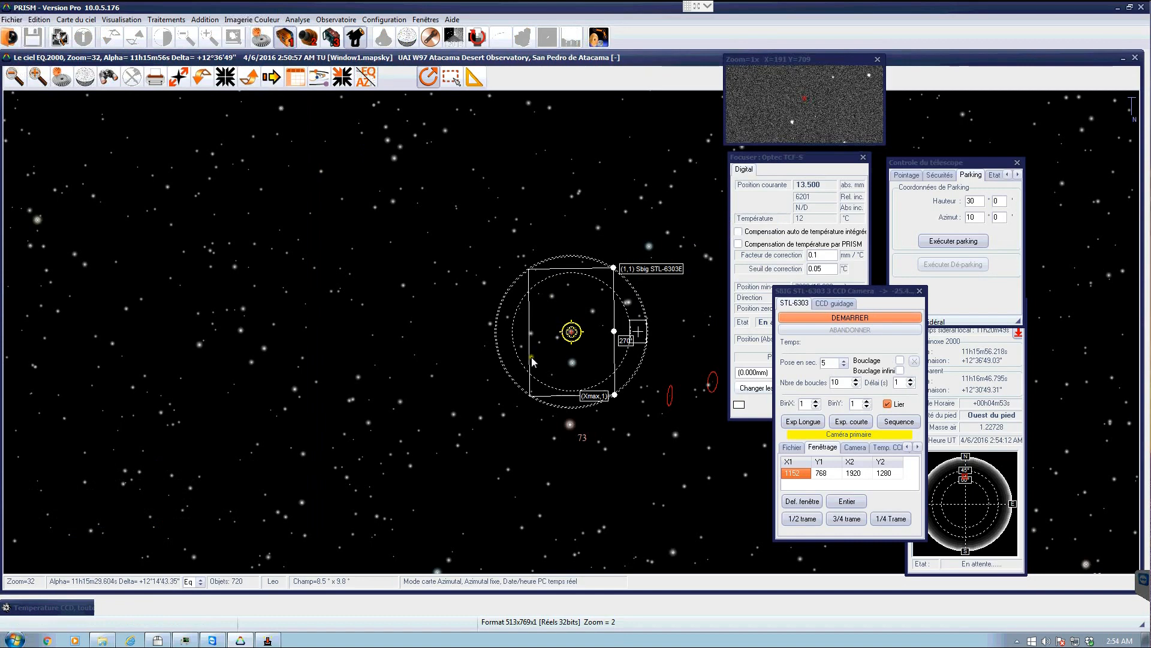
{"action": "left_click", "coordinate": [480, 419]}
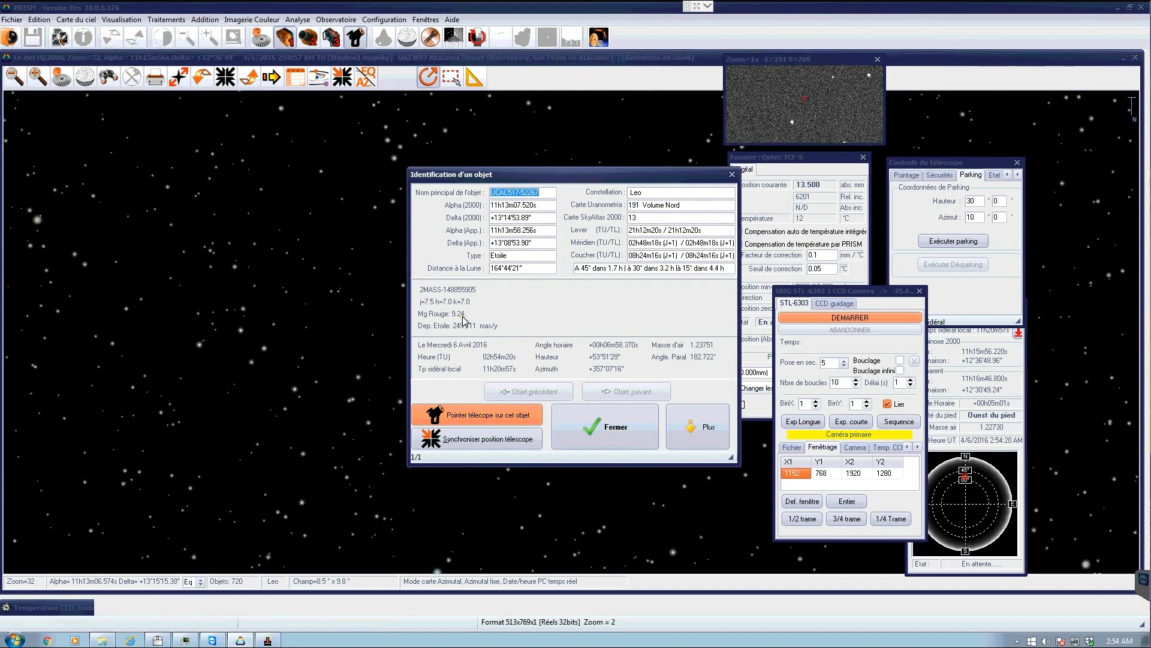
{"action": "left_click", "coordinate": [480, 419]}
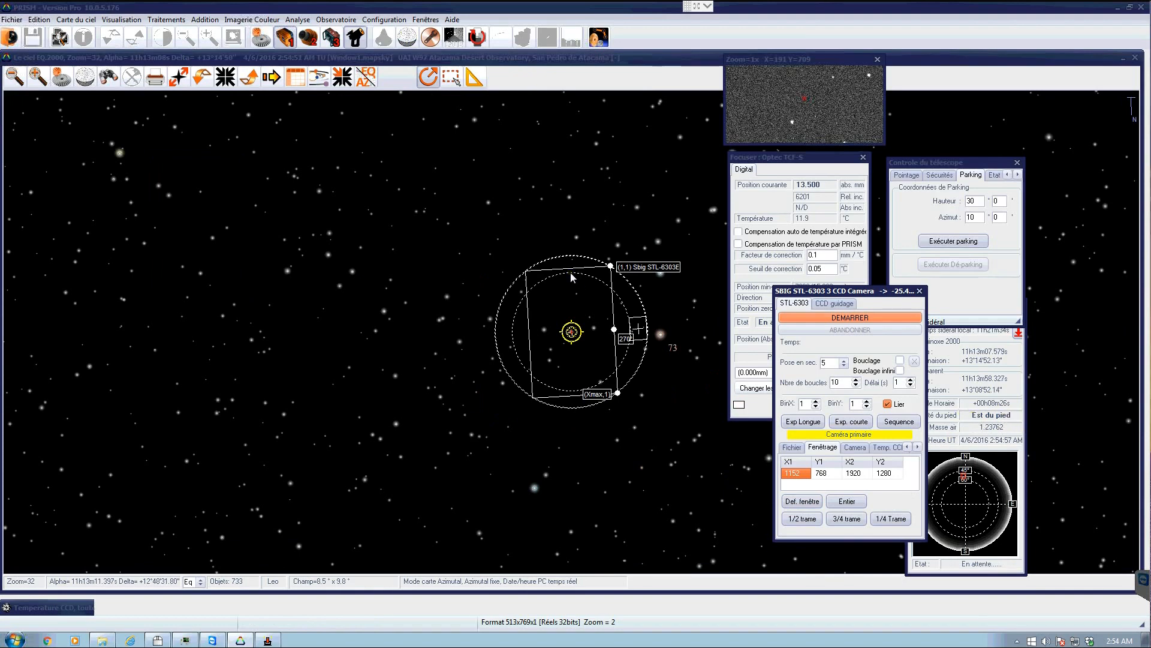
- Rearrange the camera and focuser windows and start a new 5-second exposure
{"action": "left_click_drag", "start_coordinate": [846, 292], "coordinate": [687, 192]}
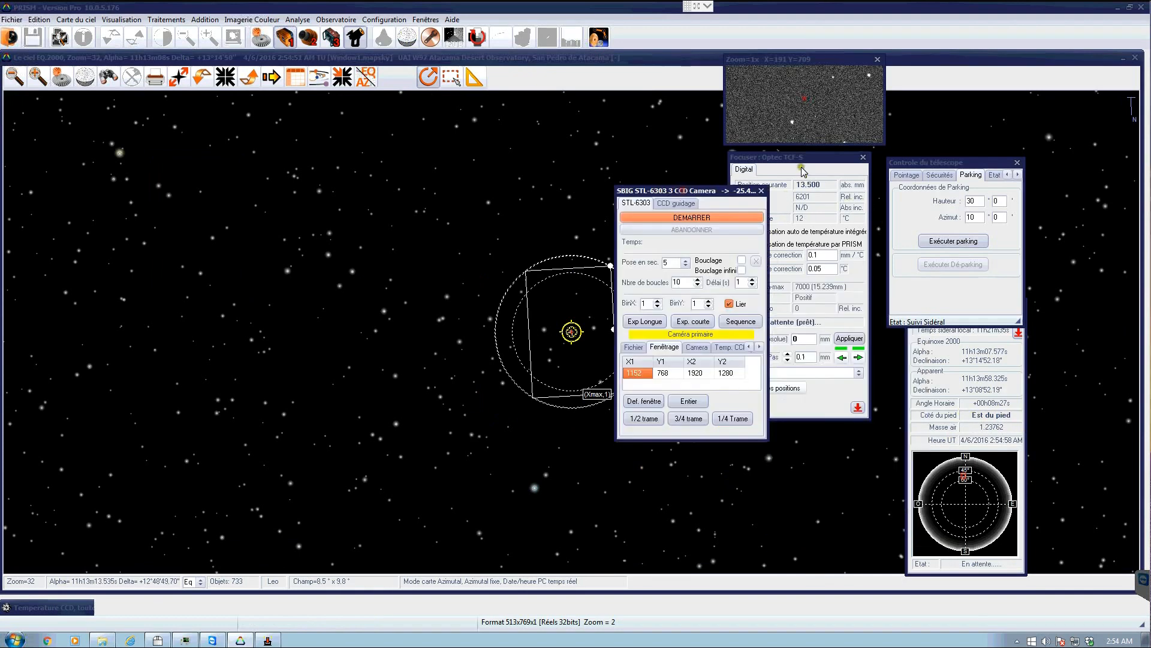
{"action": "left_click_drag", "start_coordinate": [792, 157], "coordinate": [1061, 113]}
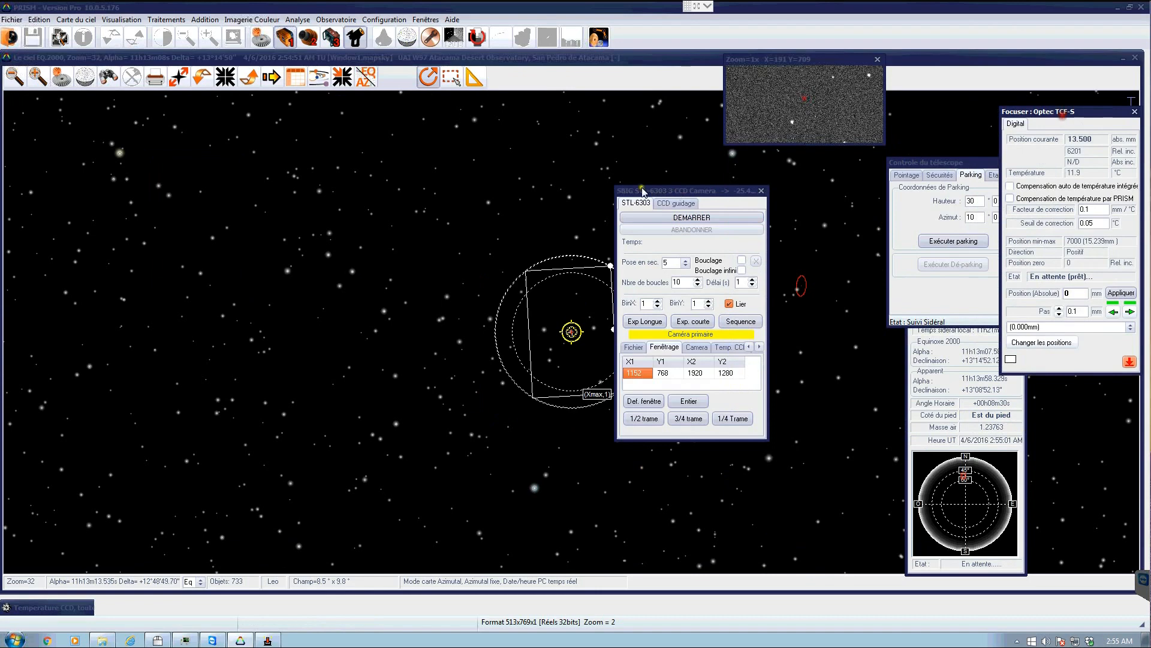
{"action": "left_click_drag", "start_coordinate": [650, 193], "coordinate": [737, 197]}
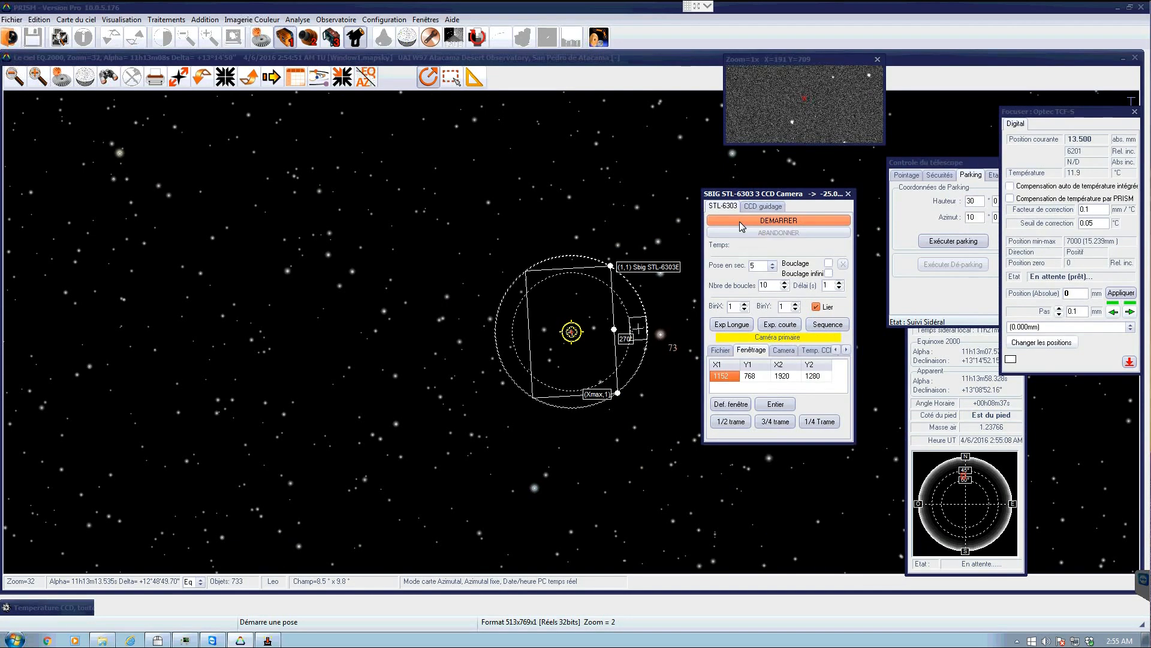
{"action": "left_click", "coordinate": [740, 221]}
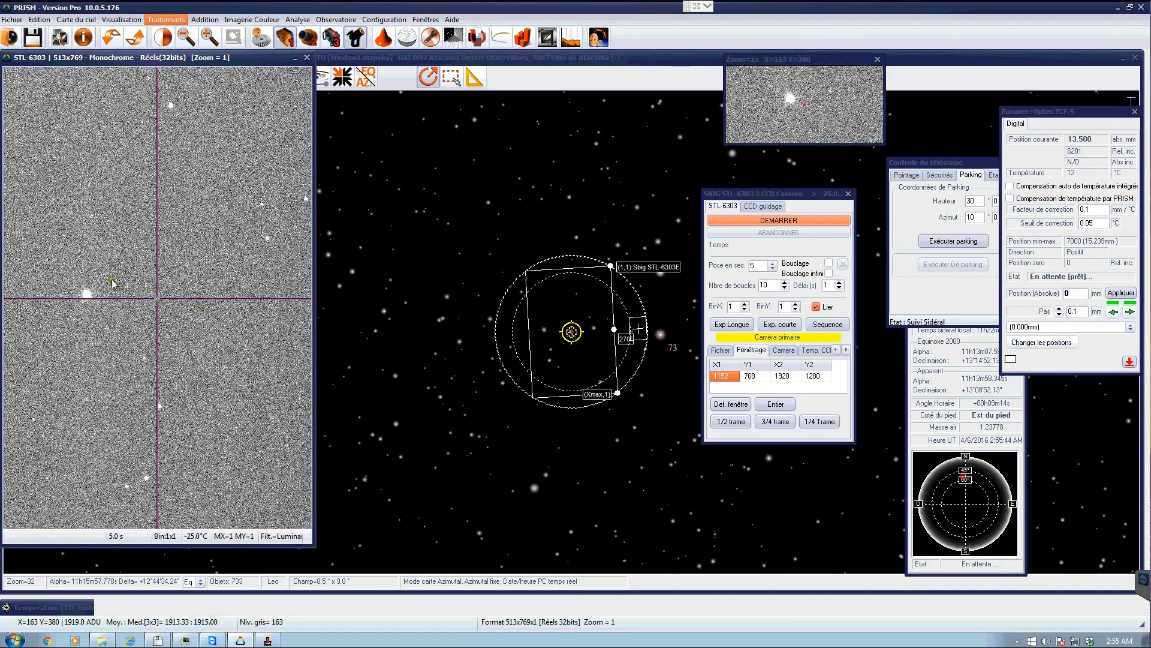
- Examine the pixel values around the new star with an 11x11 neighbourhood table
{"action": "left_click", "coordinate": [161, 20]}
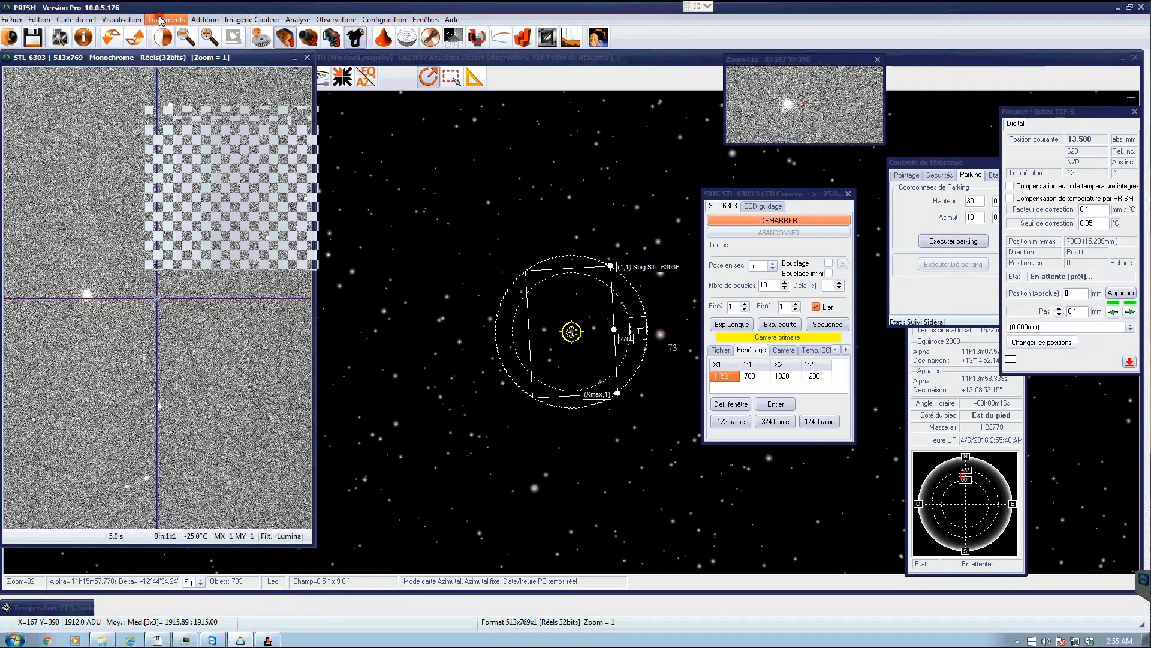
{"action": "mouse_move", "coordinate": [119, 22]}
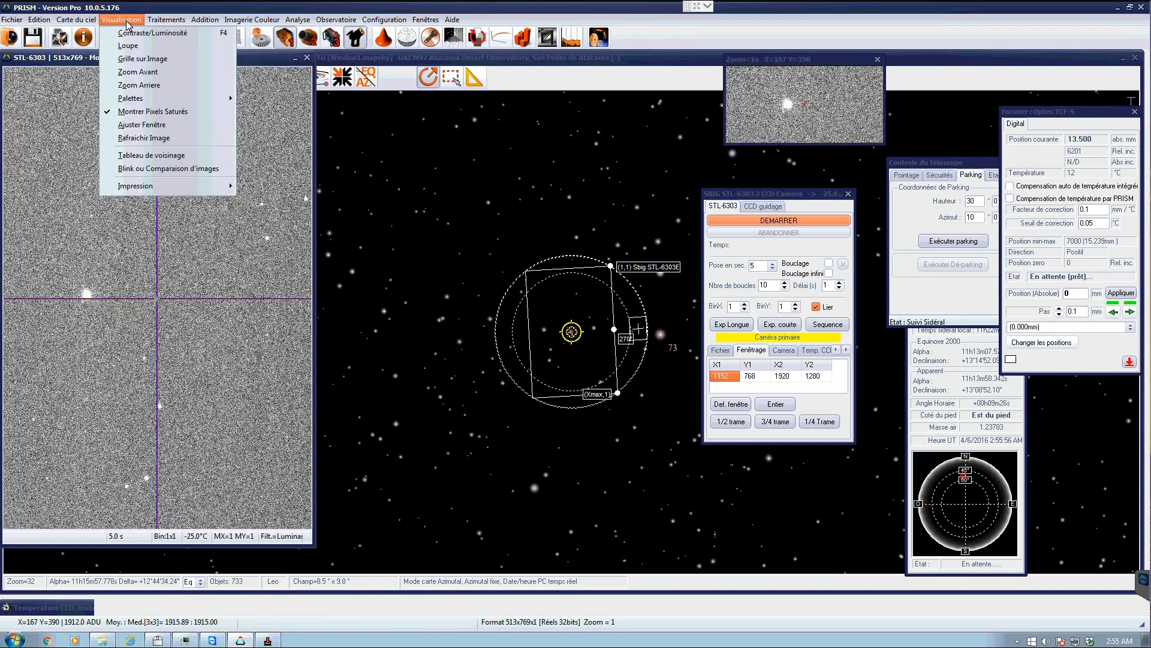
{"action": "left_click", "coordinate": [150, 155]}
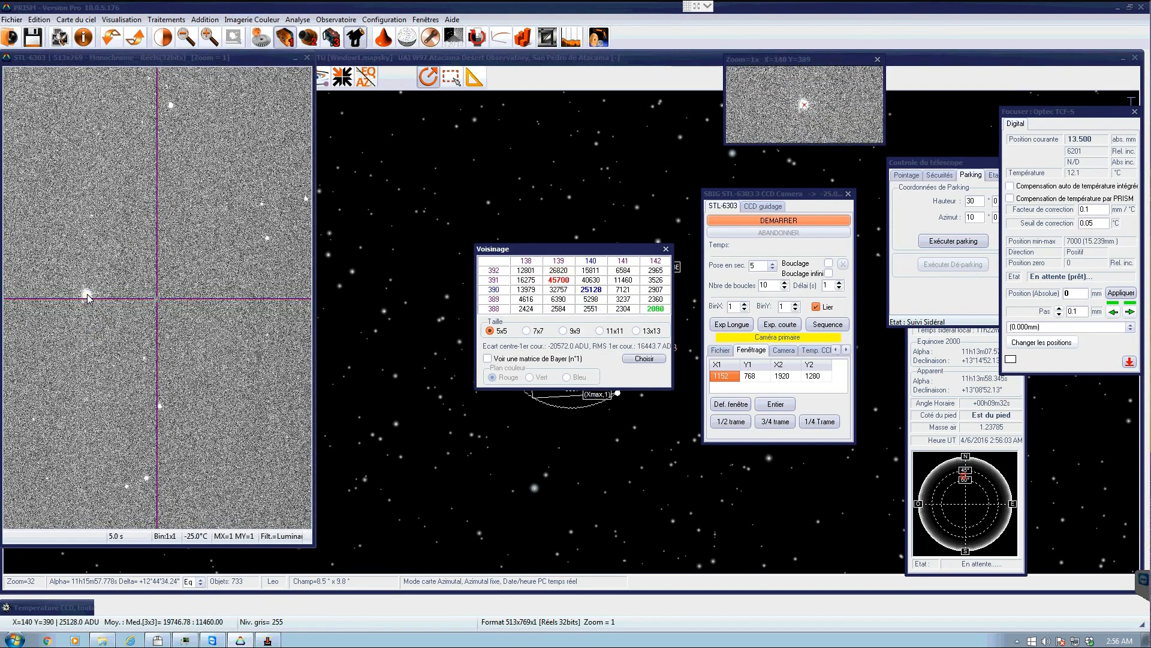
{"action": "left_click", "coordinate": [599, 330]}
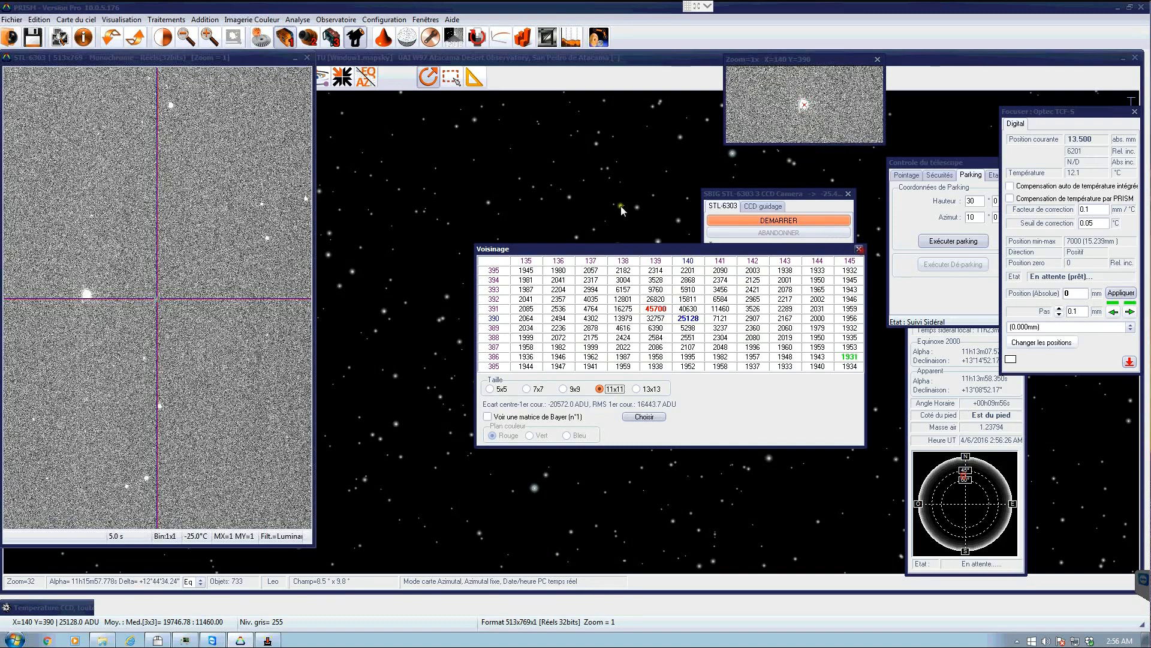
{"action": "left_click", "coordinate": [860, 248]}
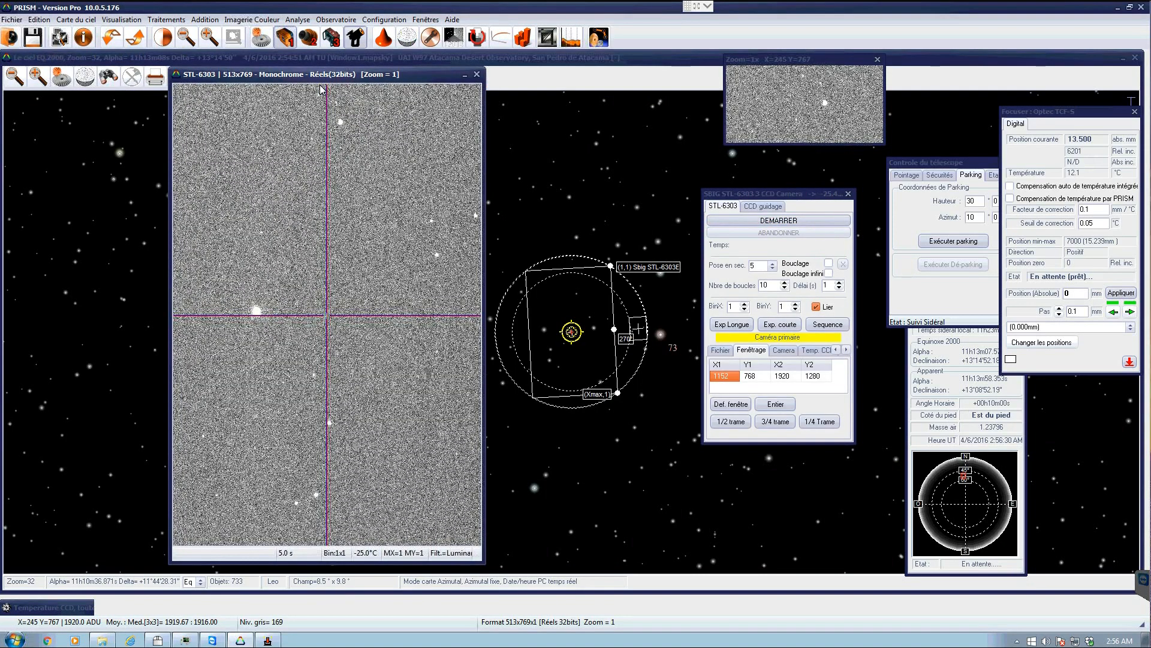
- Launch automatic focusing on the star selected in the exposure and confirm the 5-second exposure
{"action": "left_click", "coordinate": [331, 19]}
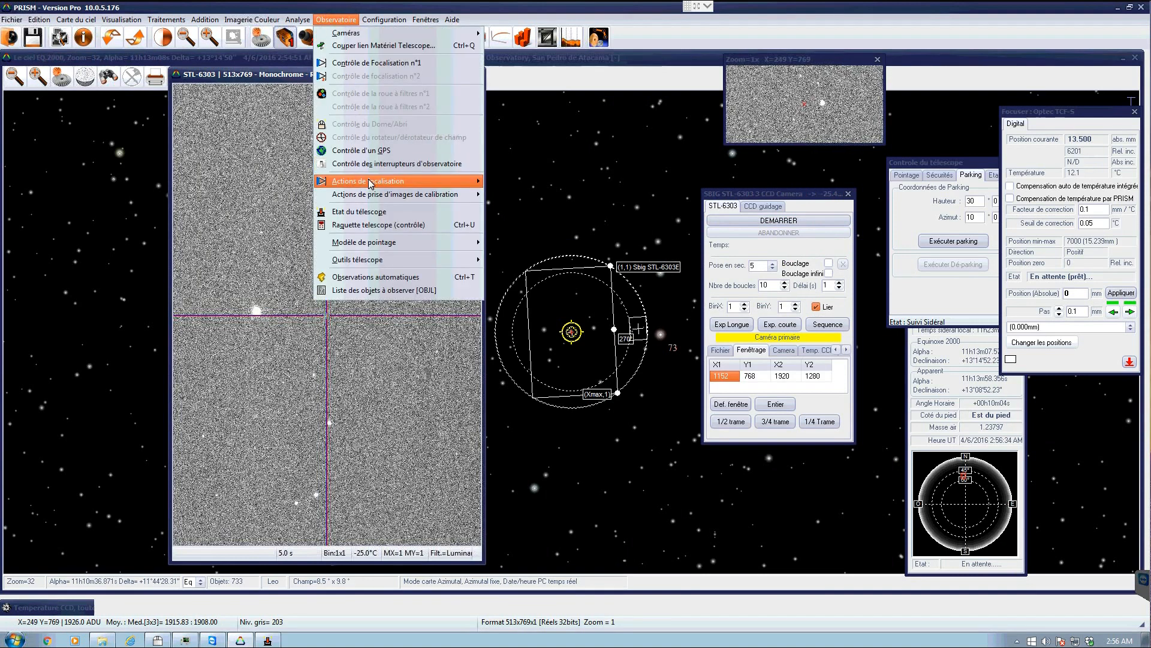
{"action": "mouse_move", "coordinate": [370, 182]}
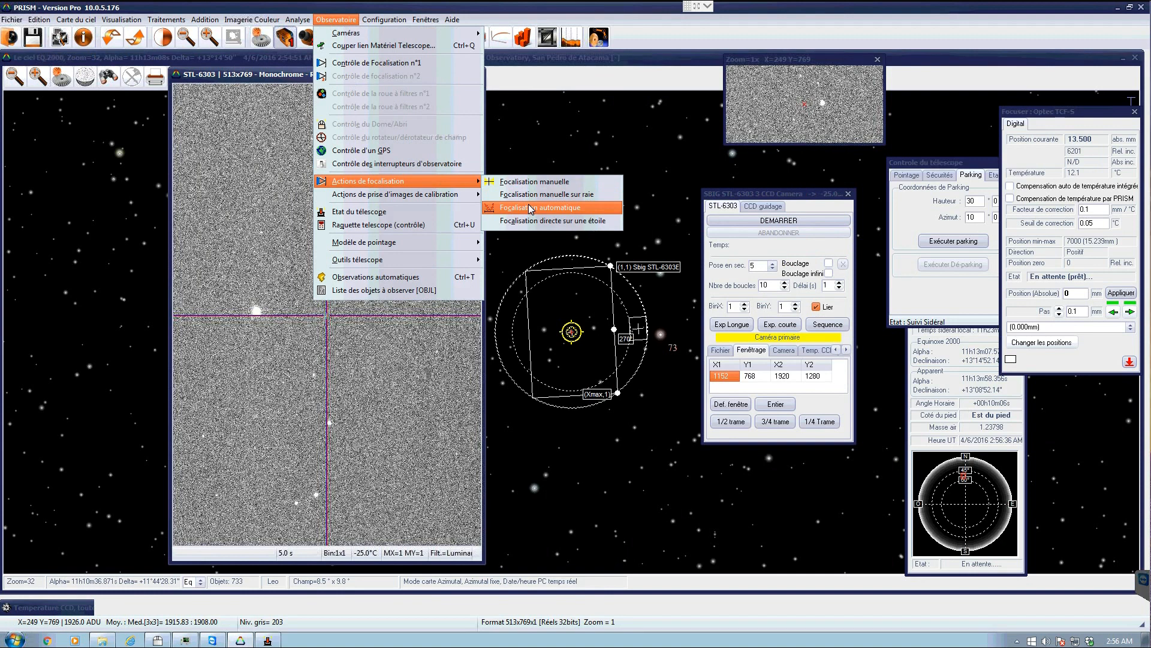
{"action": "left_click", "coordinate": [573, 209]}
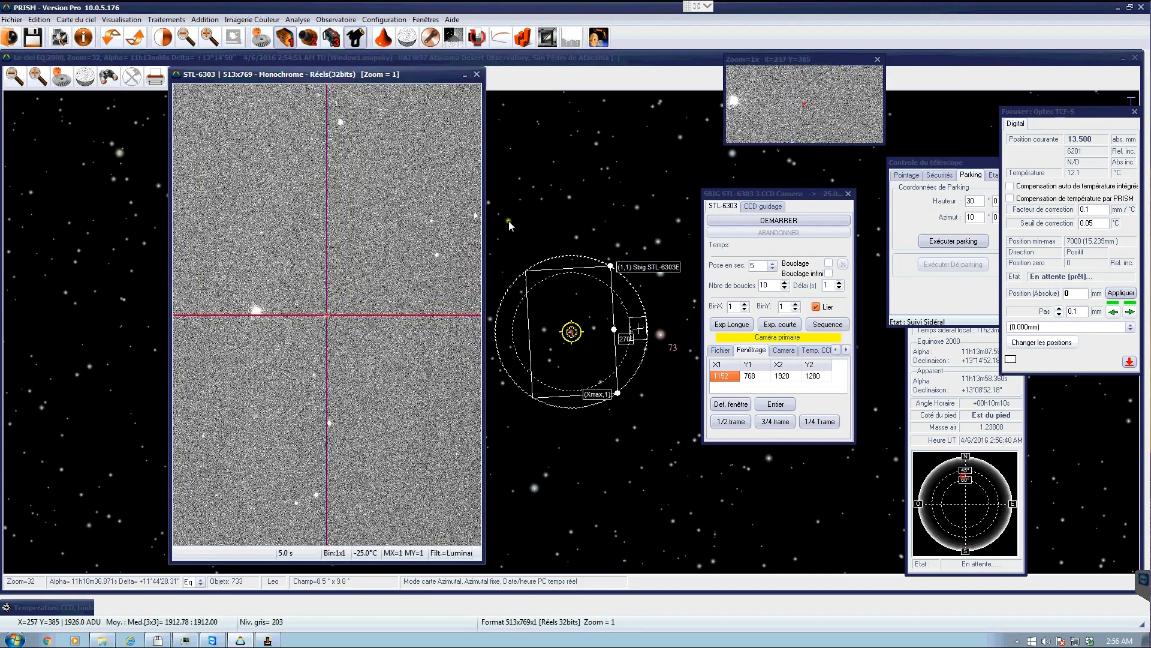
{"action": "left_click", "coordinate": [257, 312]}
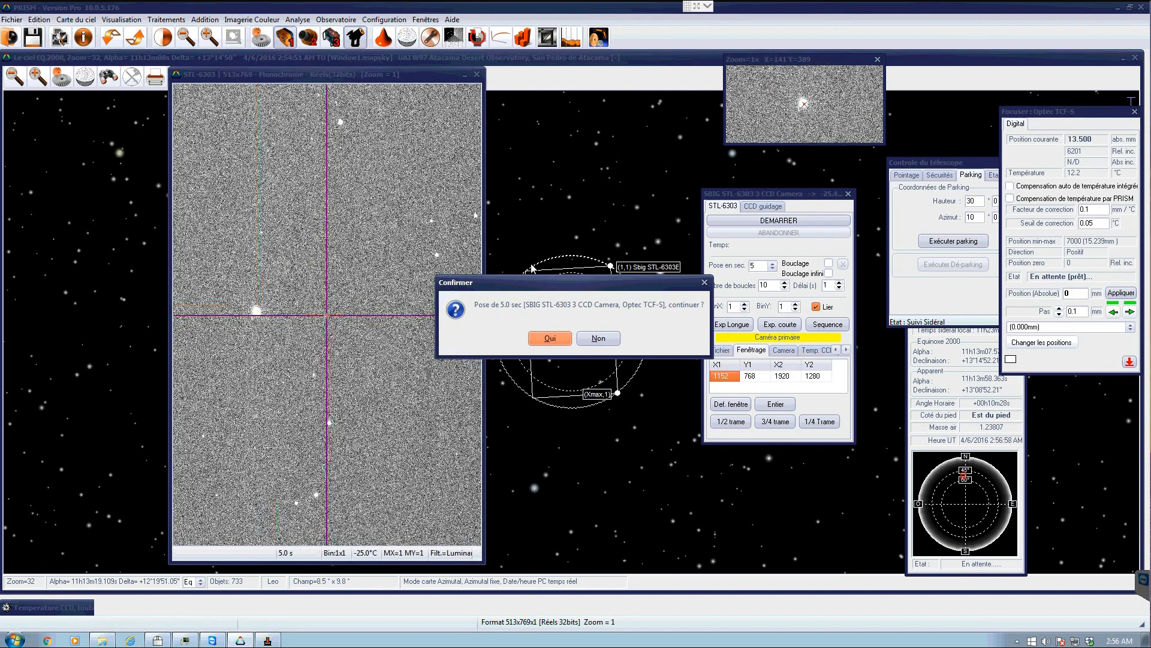
{"action": "left_click", "coordinate": [561, 341]}
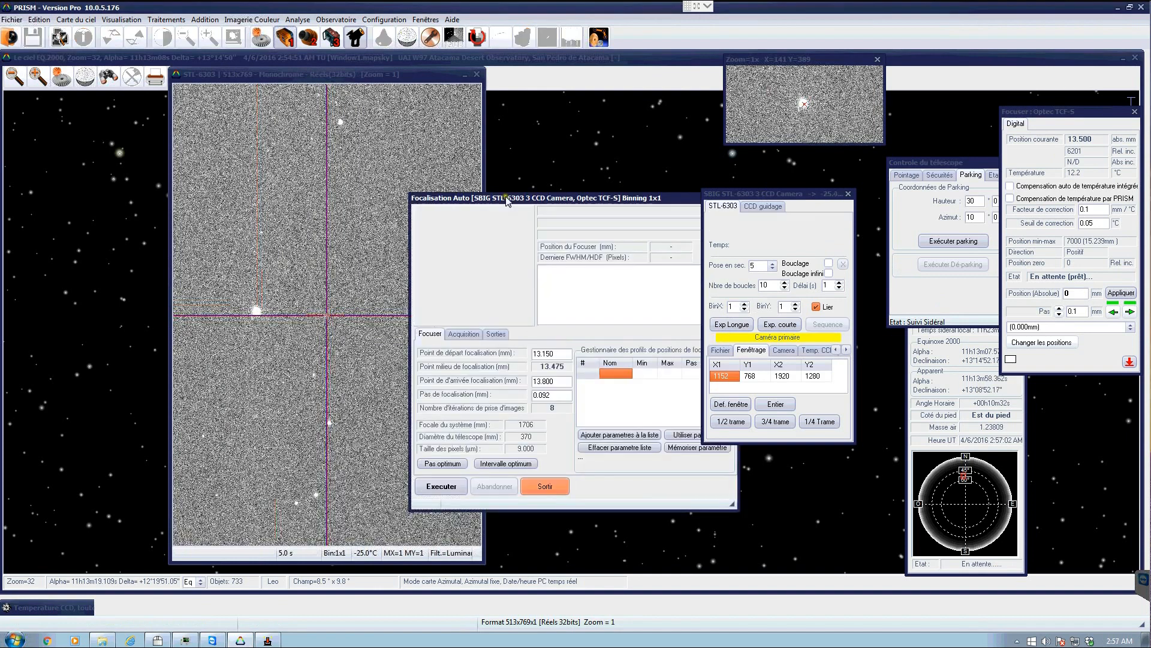
- Review the autofocus focuser settings and compute the optimum focusing step
{"action": "left_click_drag", "start_coordinate": [507, 201], "coordinate": [385, 194]}
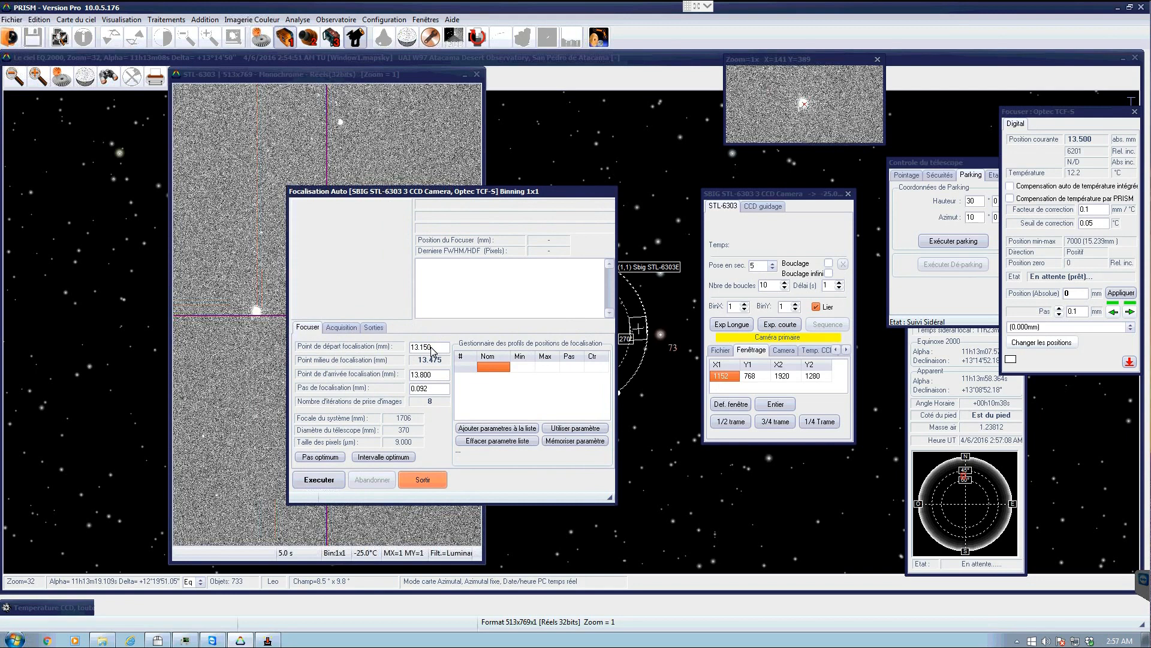
{"action": "left_click", "coordinate": [433, 348]}
{"action": "left_click", "coordinate": [437, 350]}
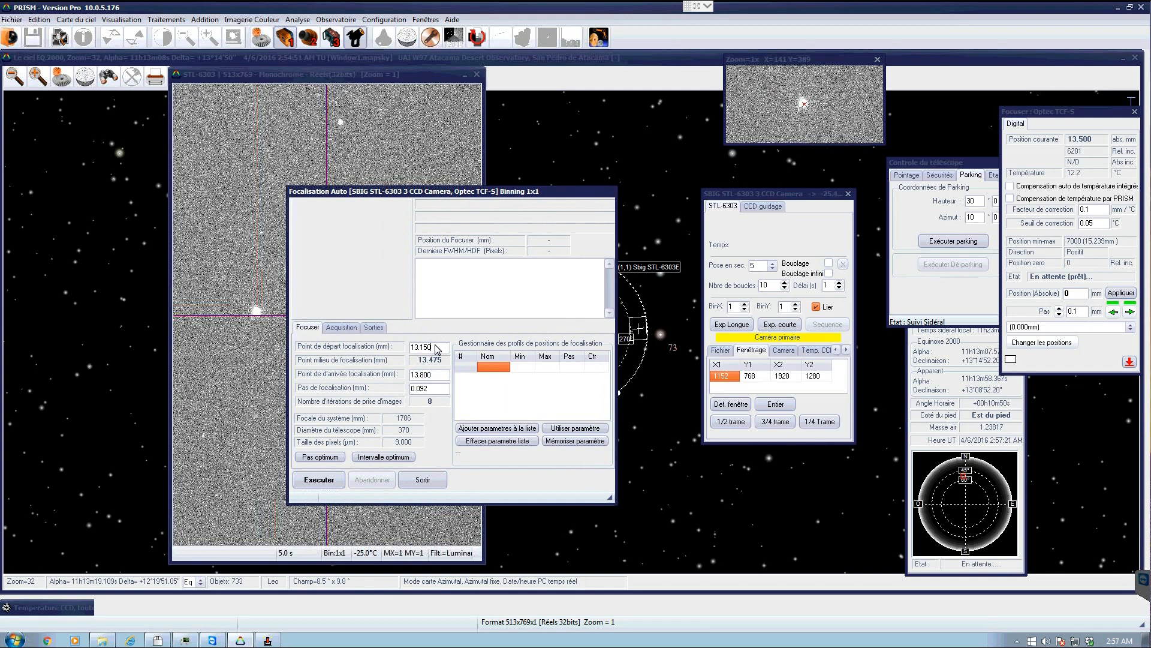
{"action": "left_click", "coordinate": [433, 376]}
{"action": "left_click", "coordinate": [427, 389]}
{"action": "left_click", "coordinate": [429, 389]}
{"action": "left_click", "coordinate": [394, 414]}
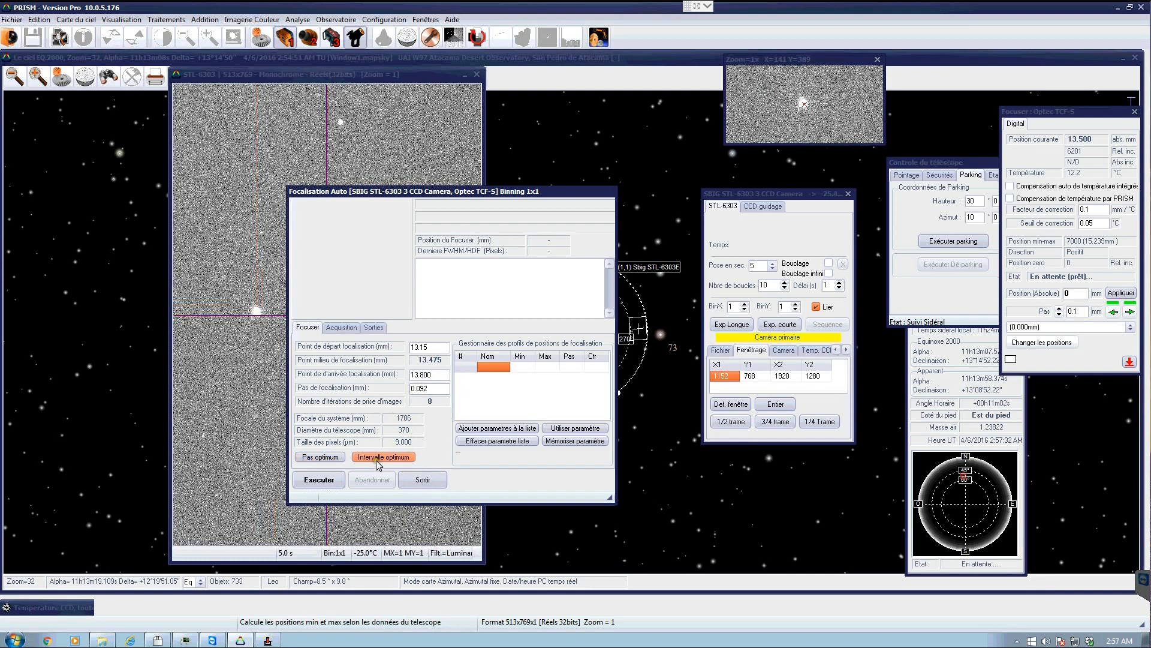
{"action": "left_click", "coordinate": [315, 459]}
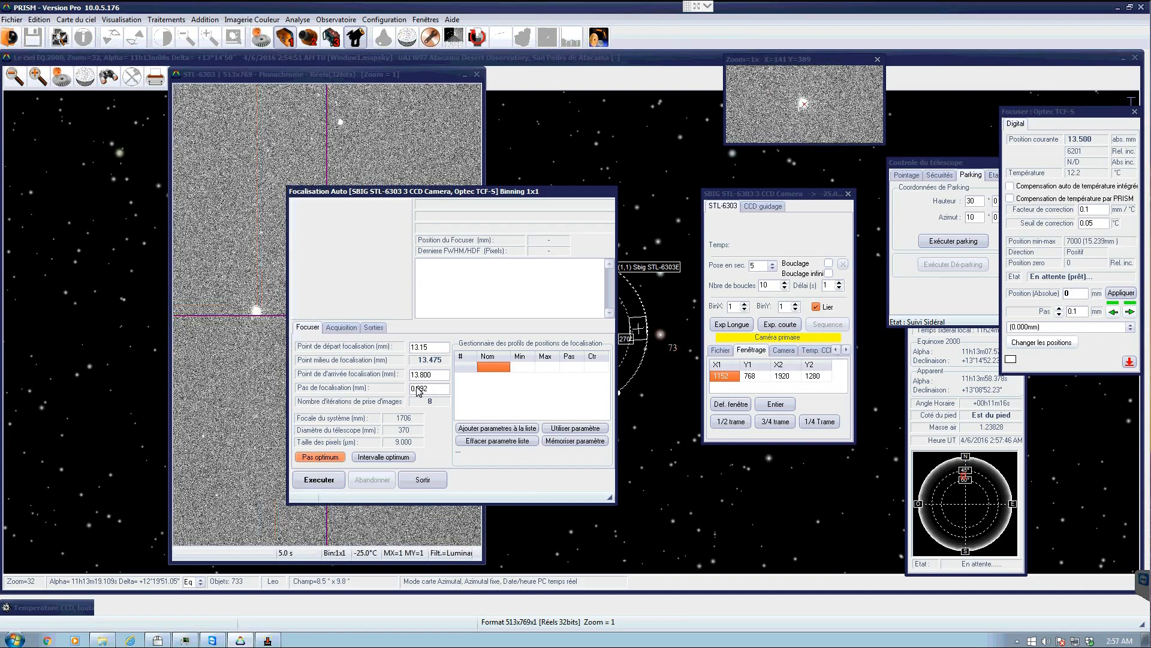
- Compute the optimum focusing interval around an approximate focus position of 13.5 mm and run the autofocus
{"action": "left_click", "coordinate": [395, 459]}
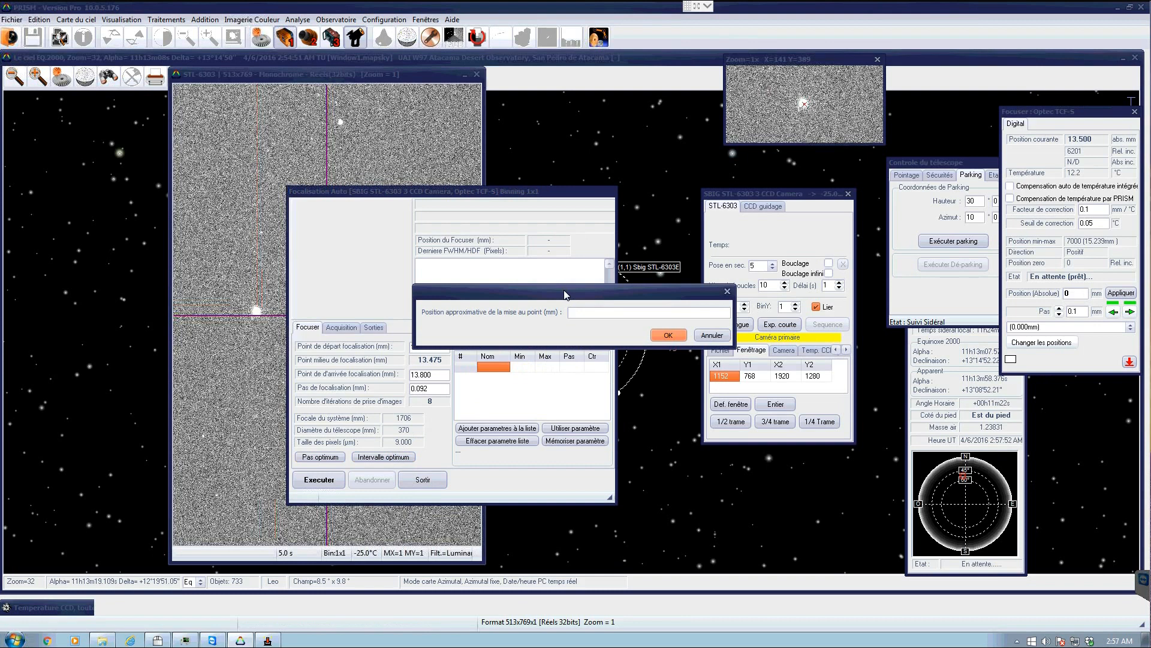
{"action": "type", "text": "13.5"}
{"action": "left_click", "coordinate": [669, 336]}
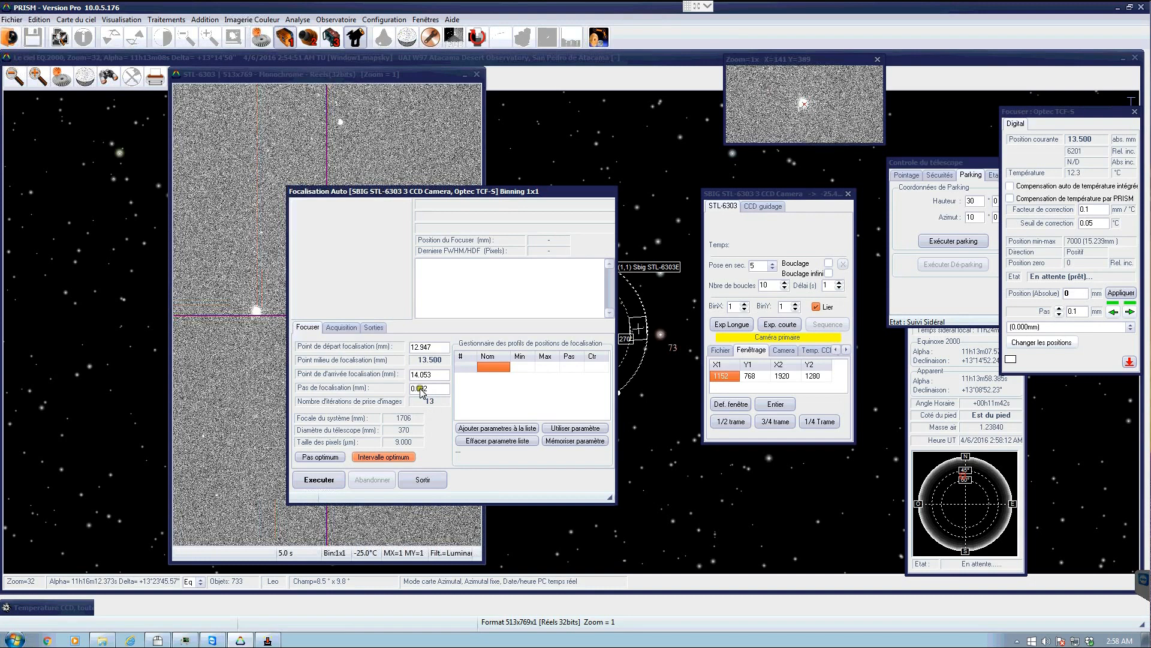
{"action": "left_click", "coordinate": [328, 482]}
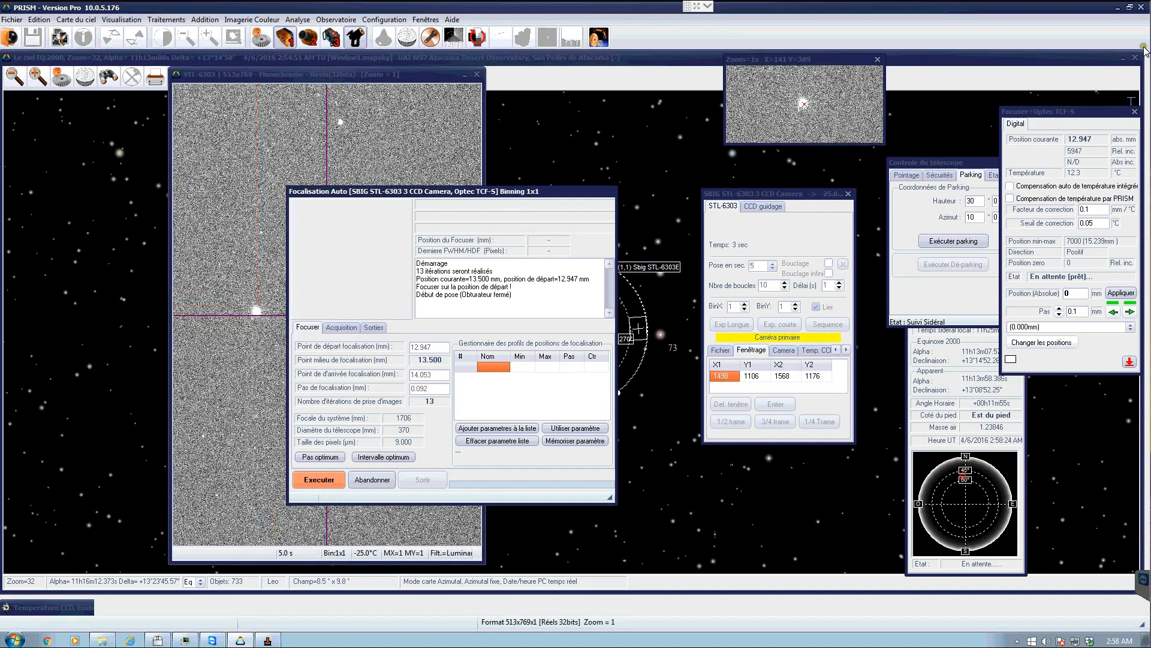
- Enlarge the autofocus FWHM curve window to examine the focus result
{"action": "left_click_drag", "start_coordinate": [1067, 111], "coordinate": [921, 225]}
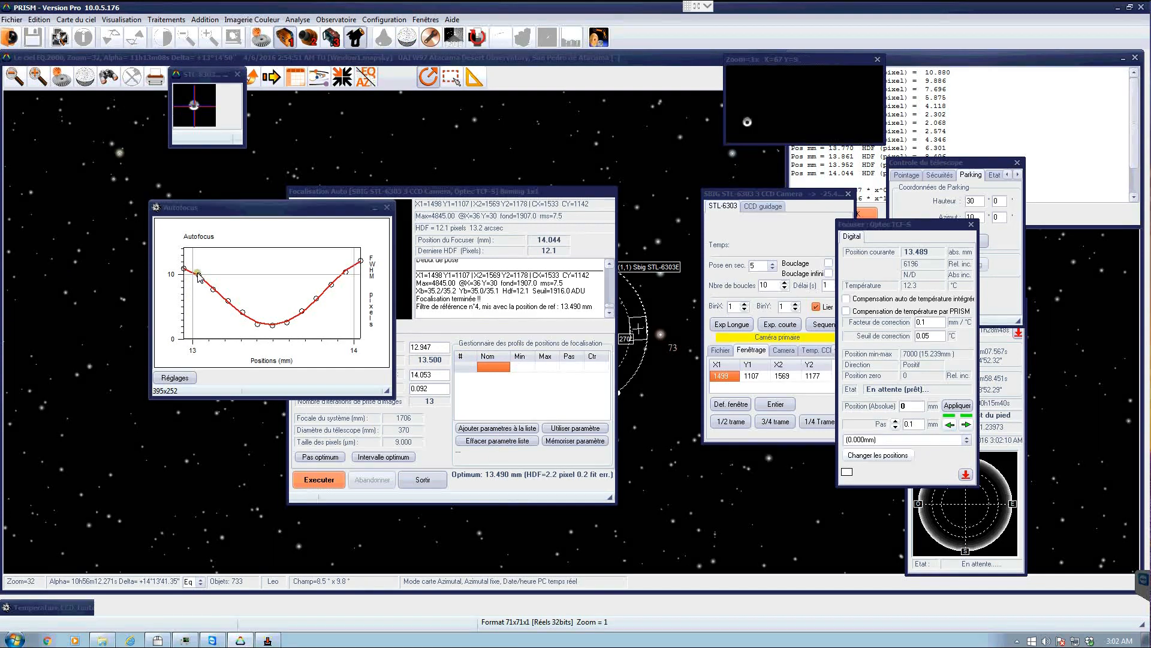
{"action": "left_click", "coordinate": [395, 399]}
{"action": "left_click_drag", "start_coordinate": [483, 487], "coordinate": [480, 487]}
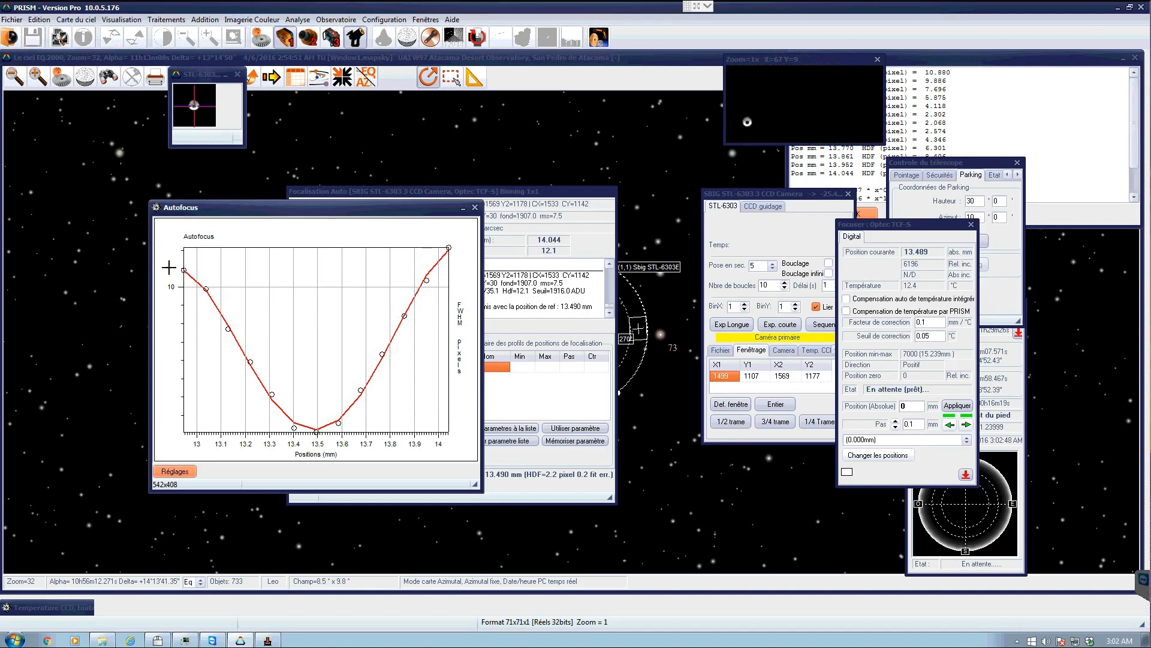
- Close the FWHM curve and review the autofocus acquisition and output settings
{"action": "left_click", "coordinate": [476, 207]}
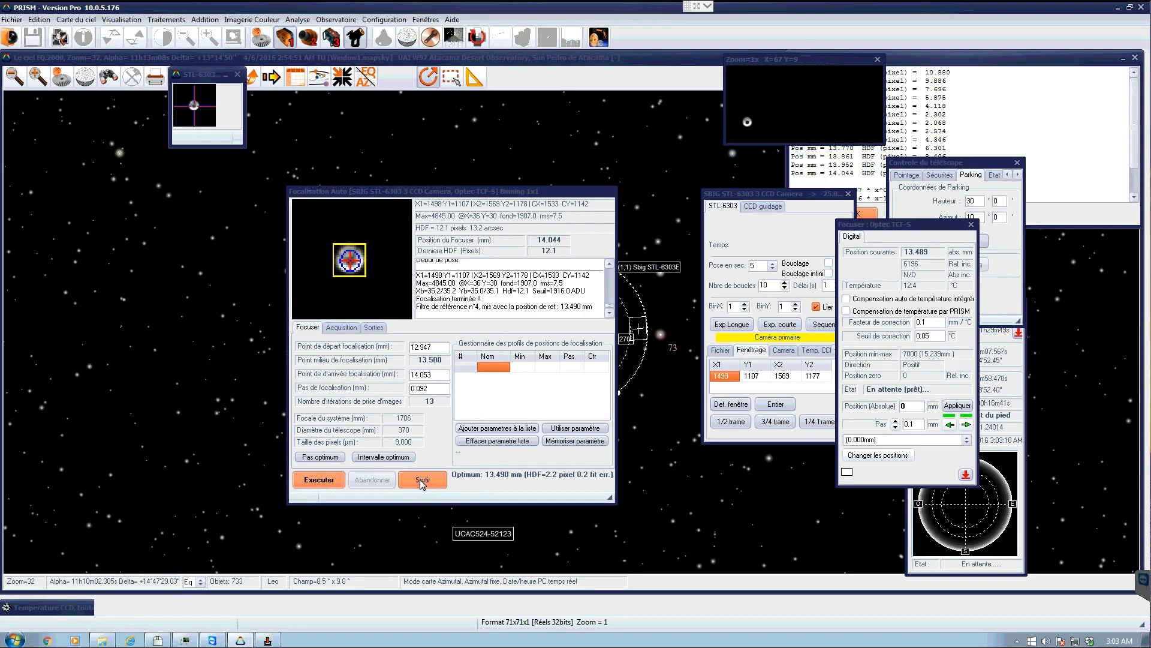
{"action": "left_click", "coordinate": [343, 327]}
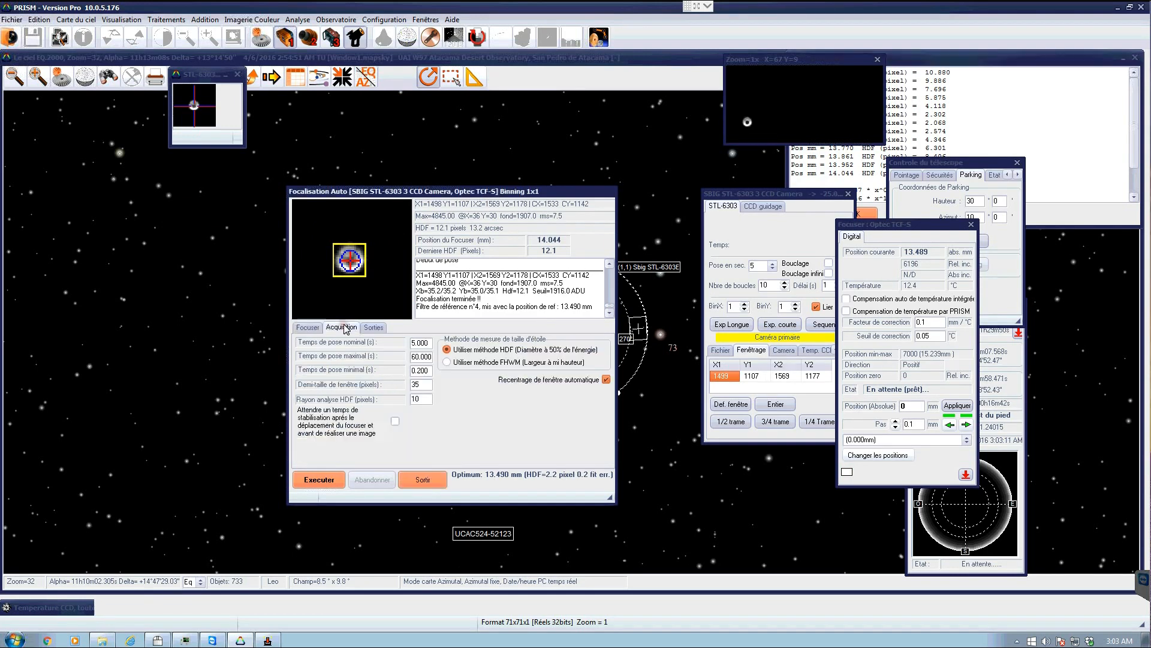
{"action": "left_click", "coordinate": [425, 342]}
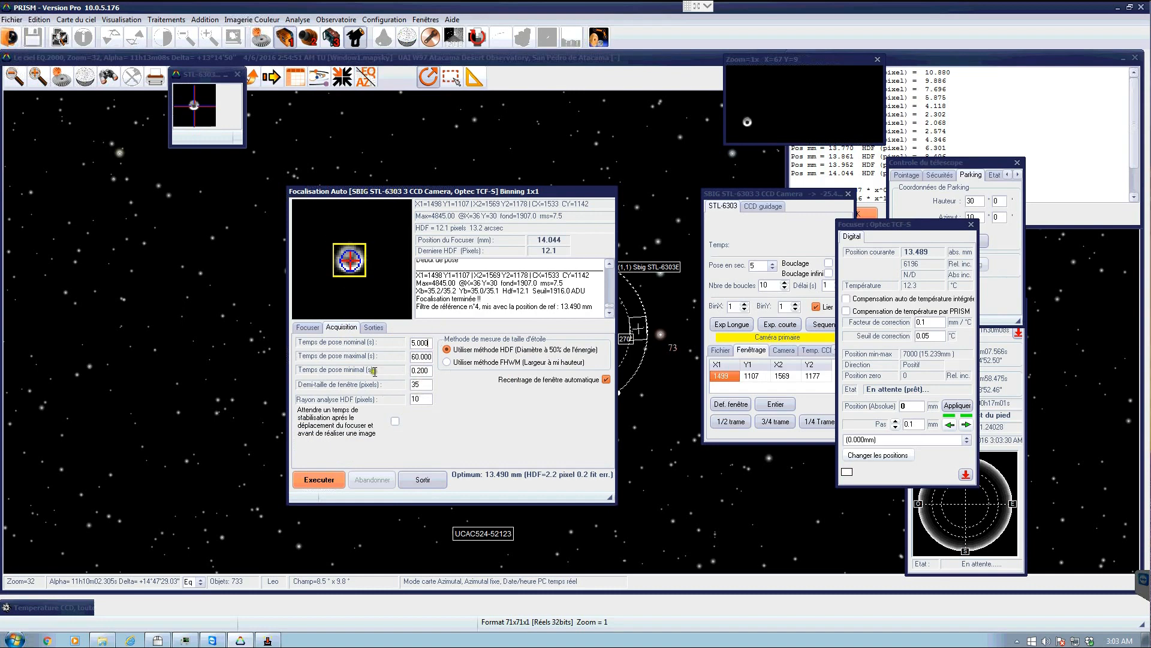
{"action": "left_click", "coordinate": [426, 397]}
{"action": "left_click", "coordinate": [423, 398]}
{"action": "left_click", "coordinate": [373, 328]}
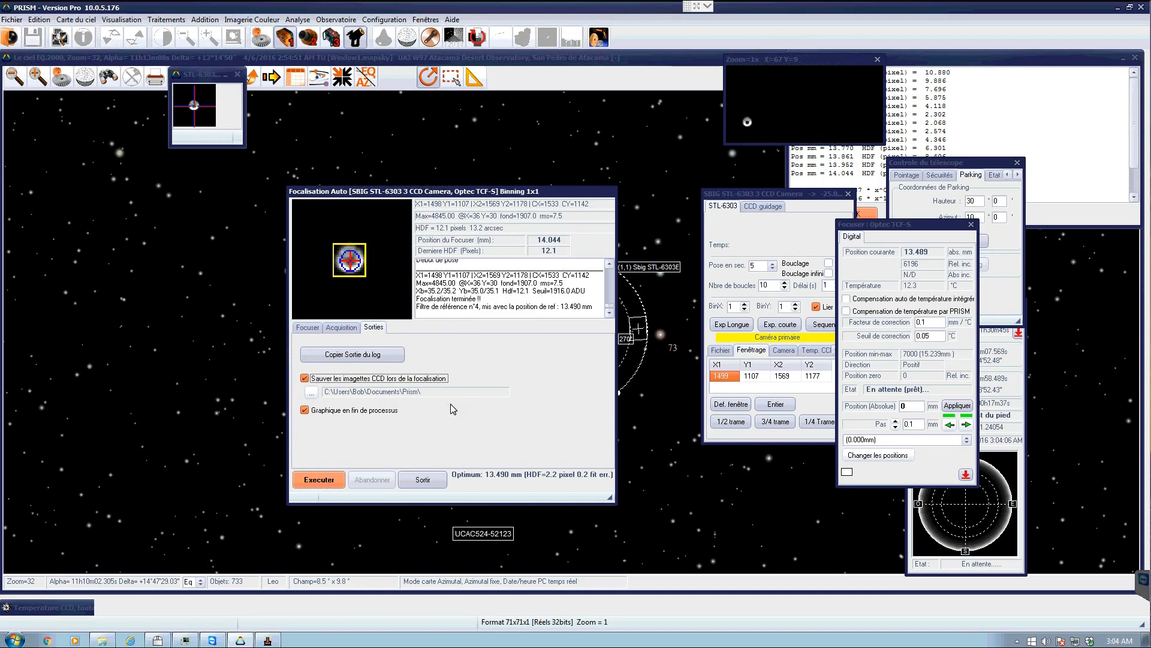
- Enlarge and zoom the autofocus star thumbnail to inspect the focused star, then close it and exit the autofocus dialog
{"action": "left_click", "coordinate": [204, 74]}
{"action": "left_click", "coordinate": [210, 37]}
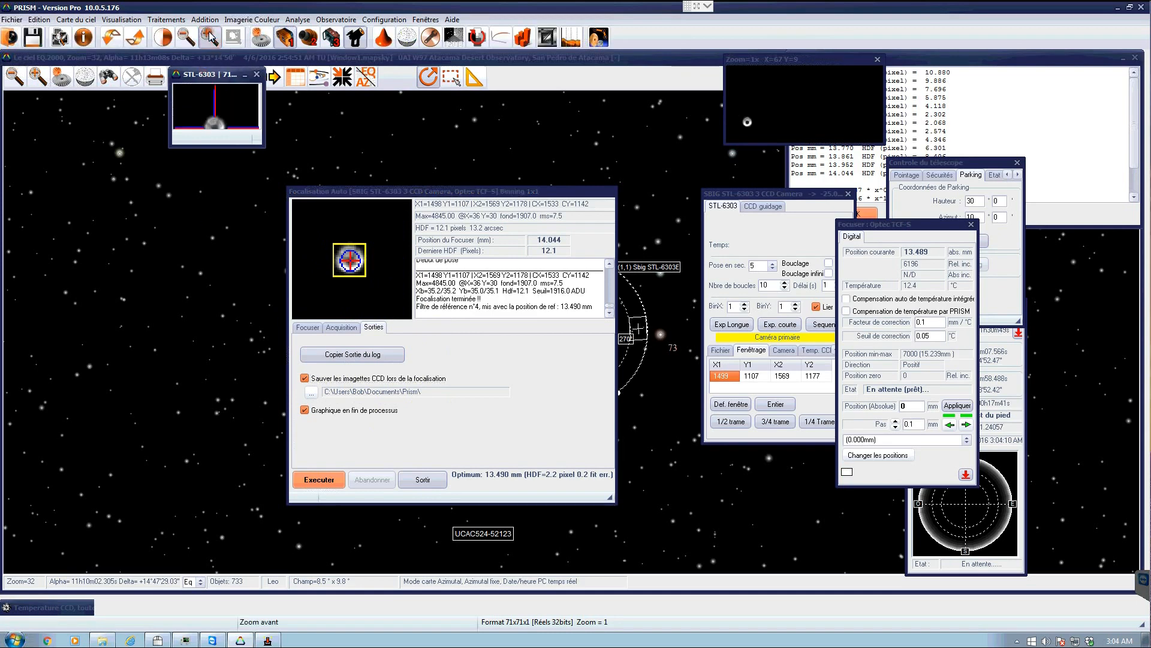
{"action": "left_click", "coordinate": [210, 38]}
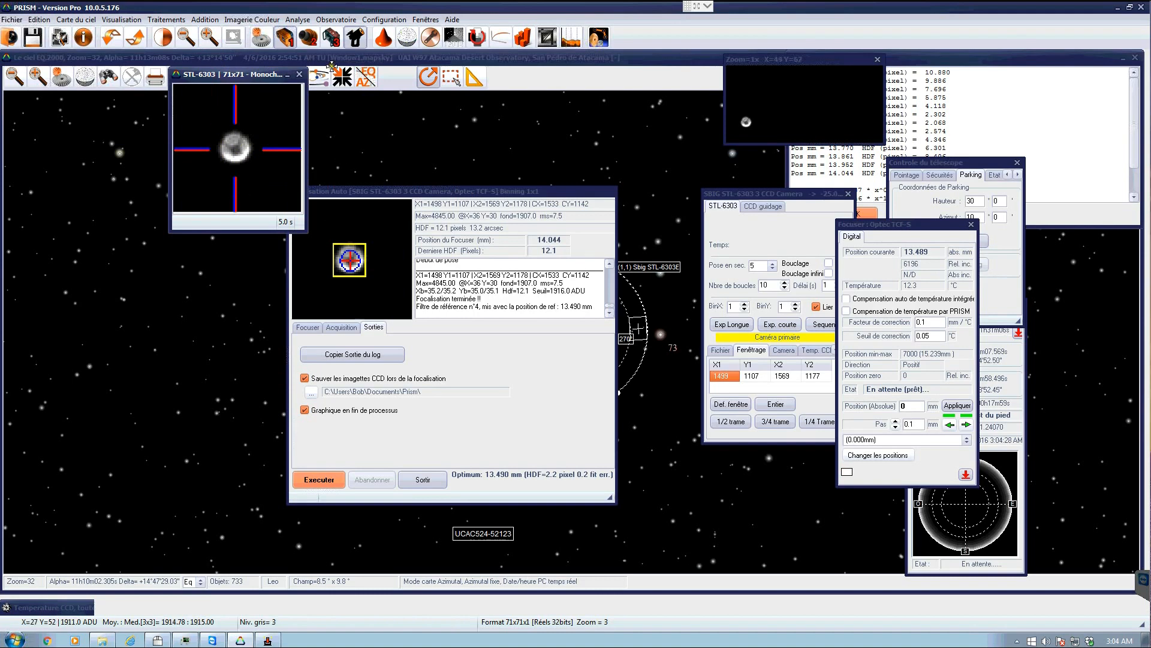
{"action": "left_click", "coordinate": [297, 75]}
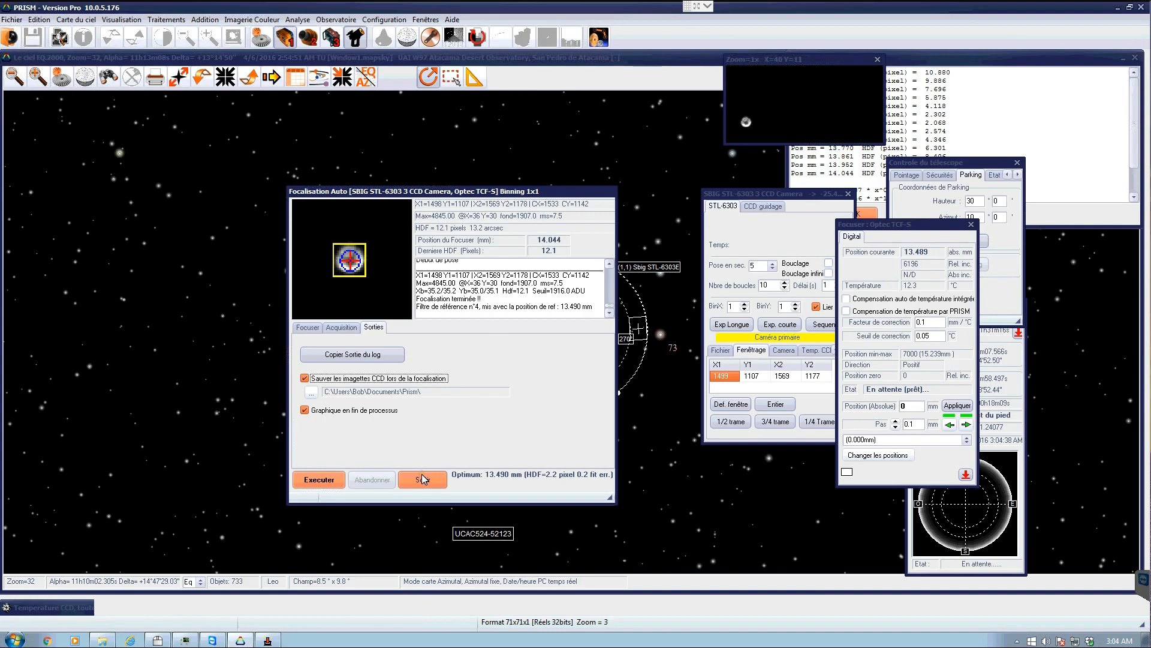
{"action": "left_click", "coordinate": [341, 327]}
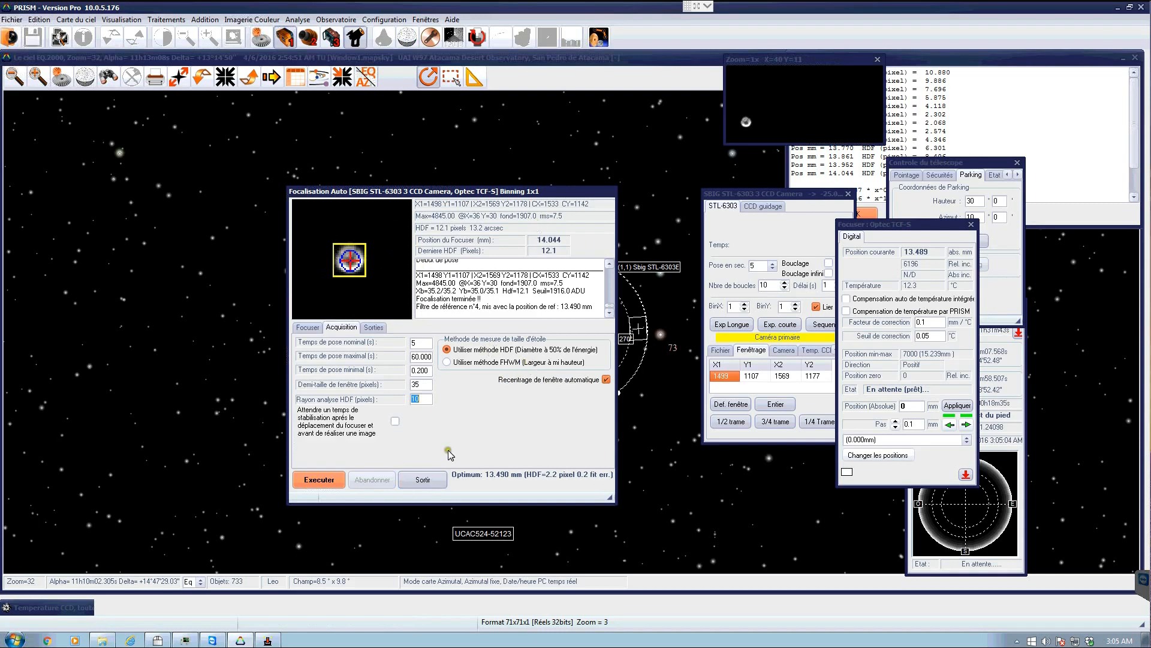
{"action": "left_click", "coordinate": [427, 481]}
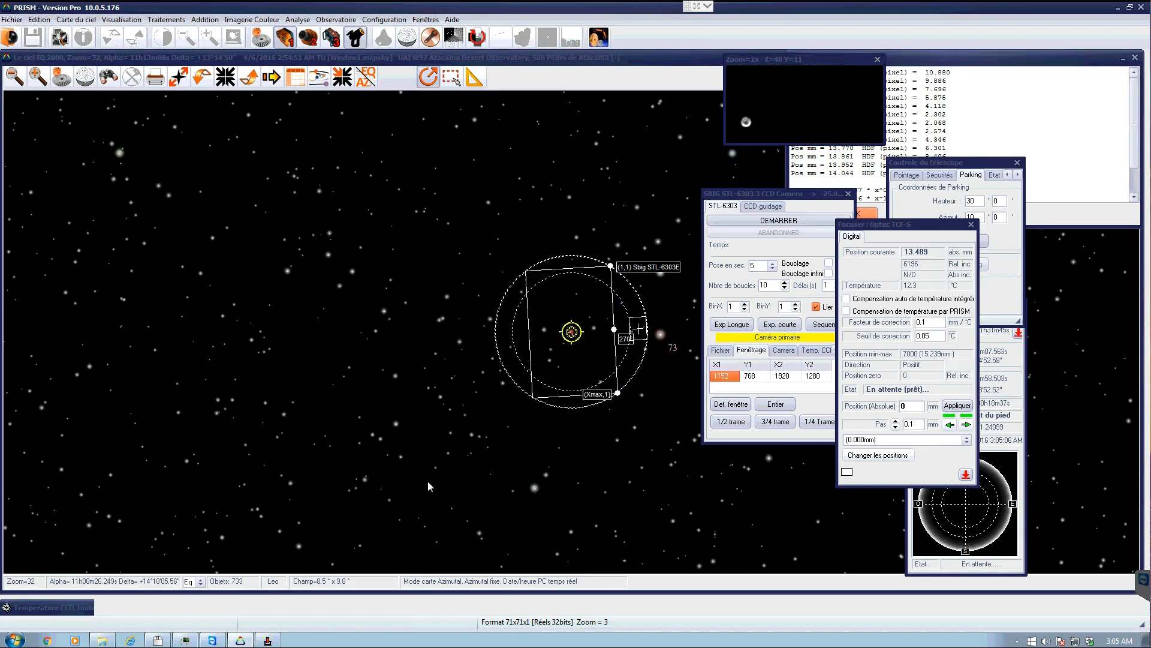
- Set the camera exposure time to 30 seconds and the readout window to the full CCD frame
{"action": "left_click_drag", "start_coordinate": [748, 197], "coordinate": [694, 191]}
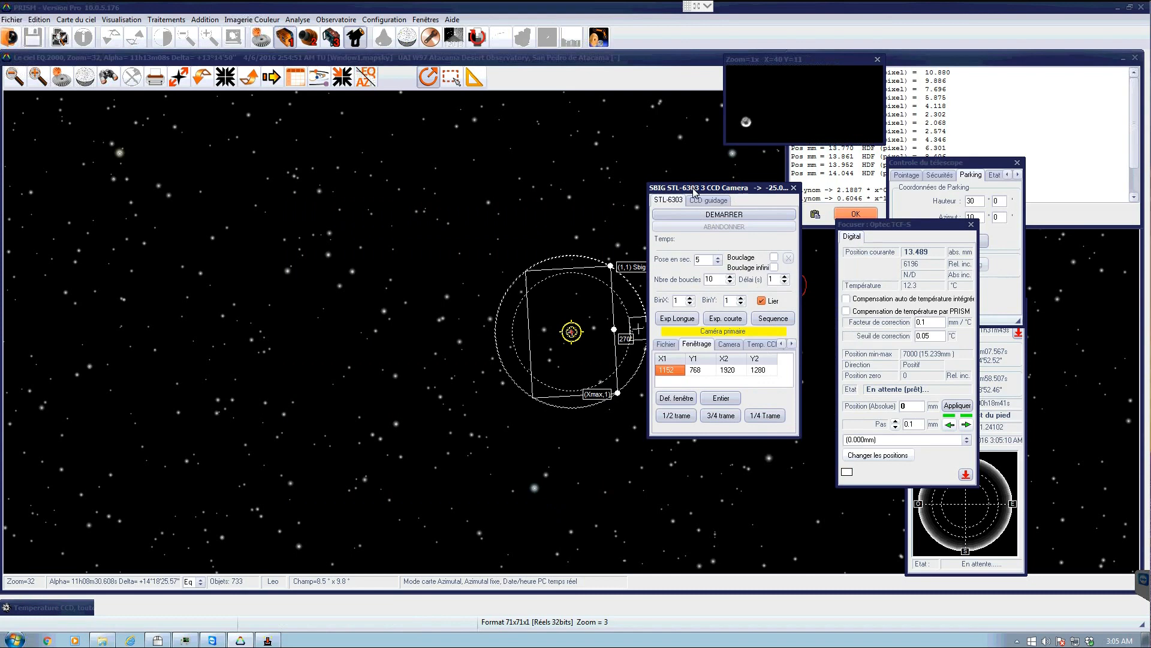
{"action": "left_click", "coordinate": [719, 259]}
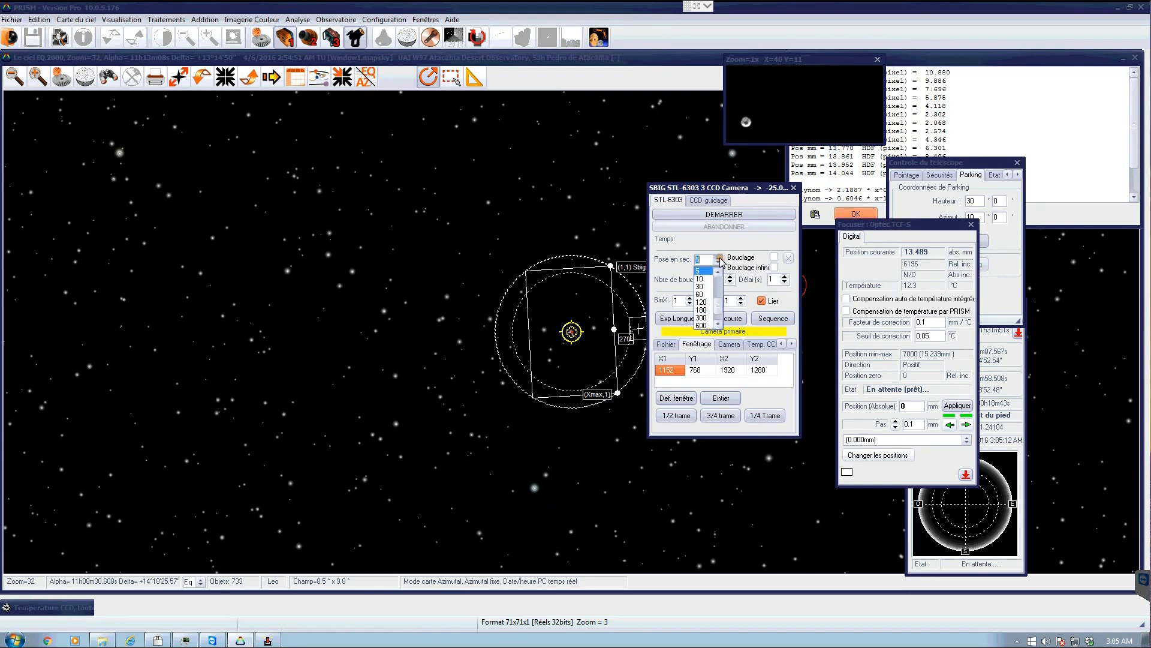
{"action": "left_click", "coordinate": [702, 287]}
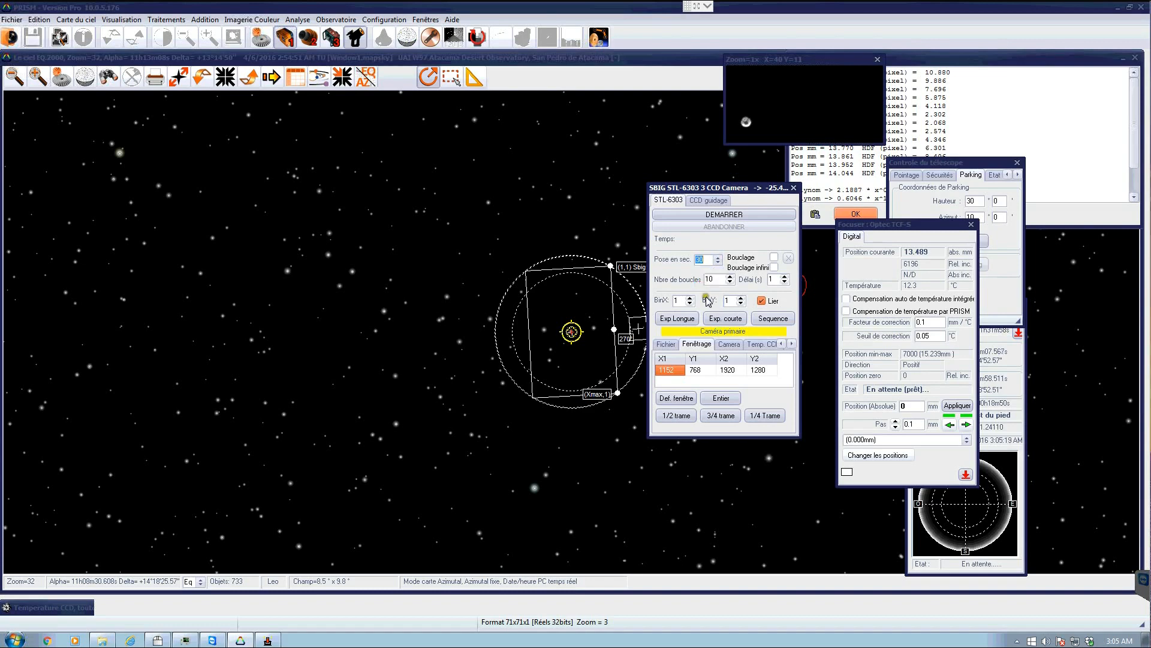
{"action": "left_click", "coordinate": [721, 398]}
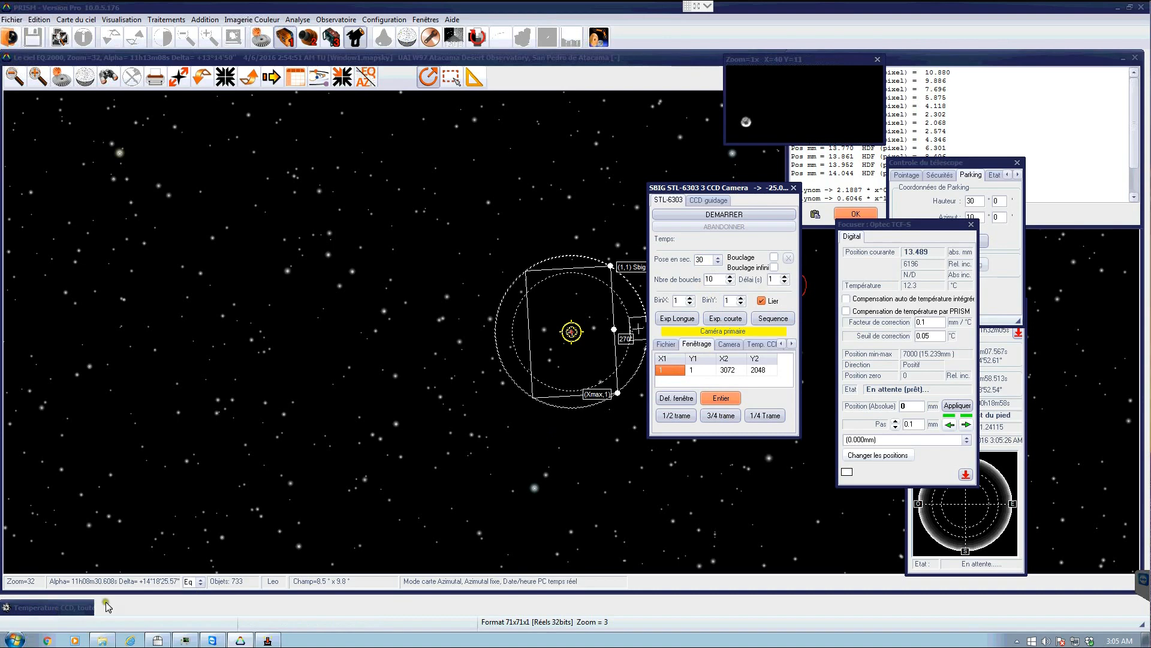
- Check the CCD temperature settings and open the CCD temperature graph, then close it
{"action": "left_click", "coordinate": [762, 345]}
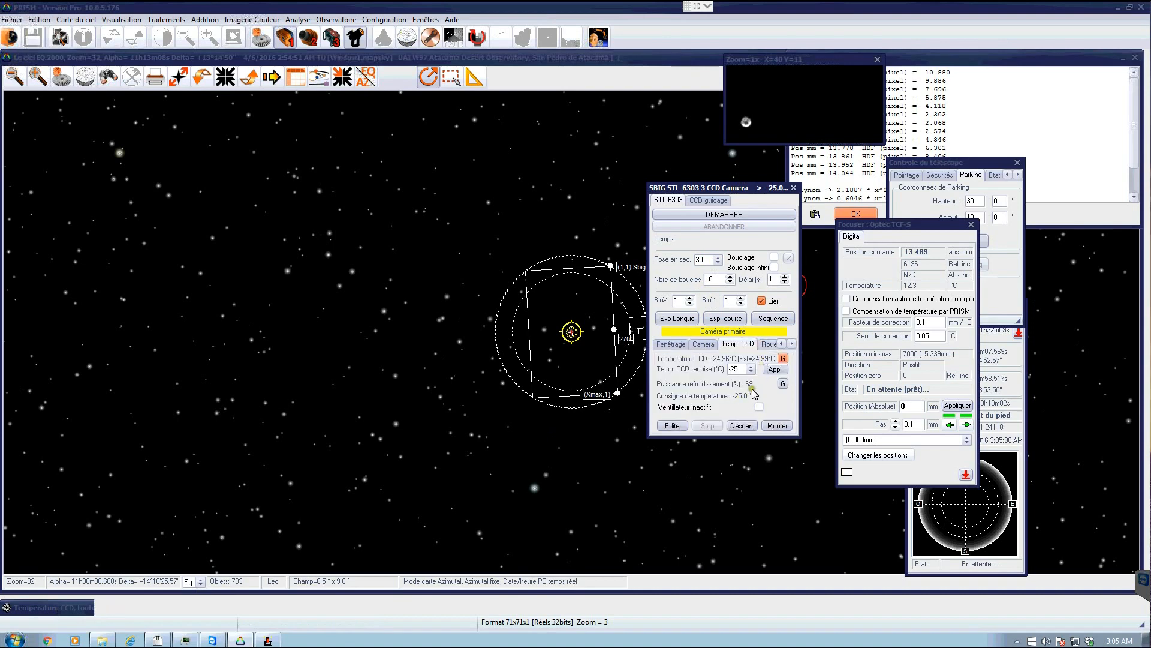
{"action": "left_click", "coordinate": [57, 609]}
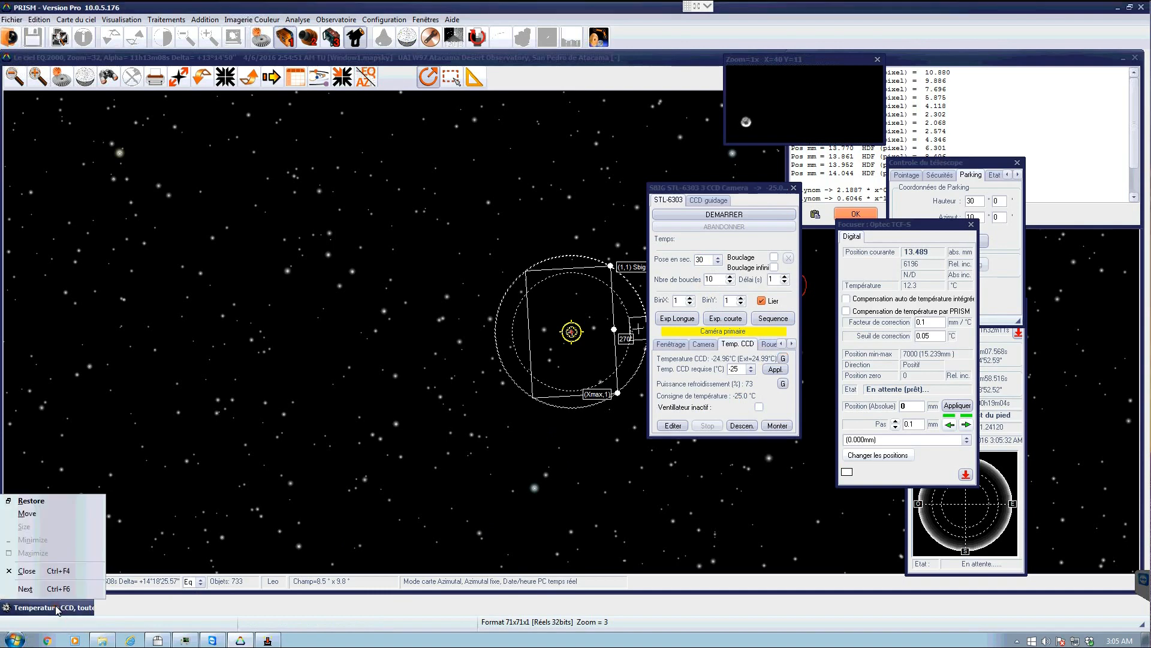
{"action": "left_click", "coordinate": [54, 609]}
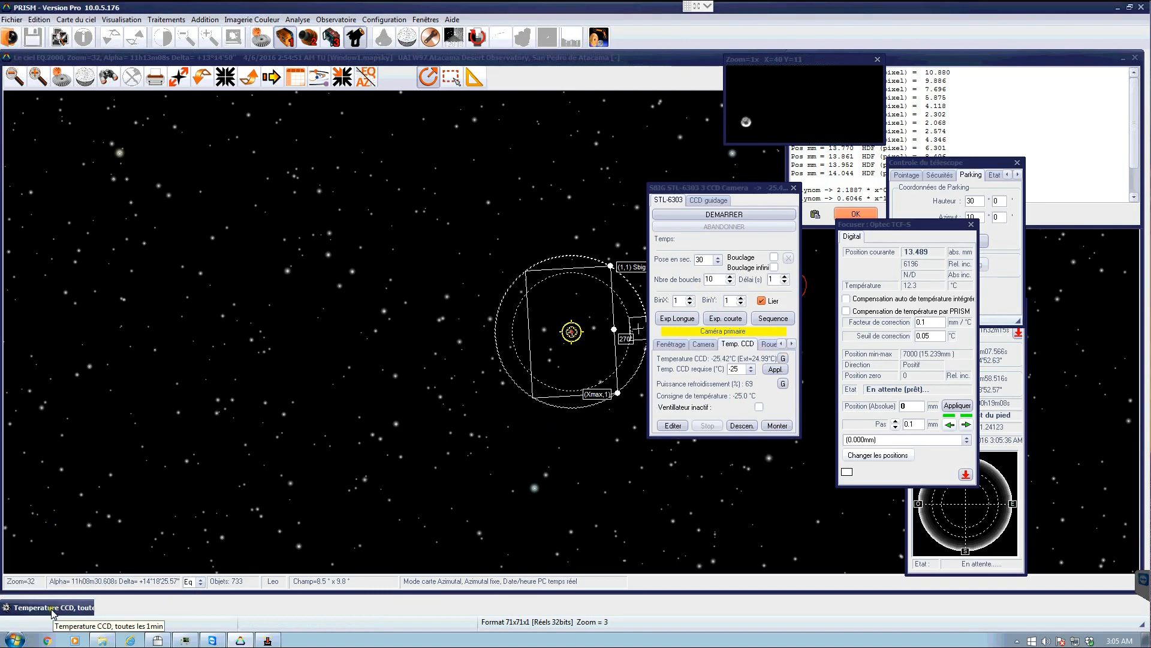
{"action": "double_click", "coordinate": [52, 608]}
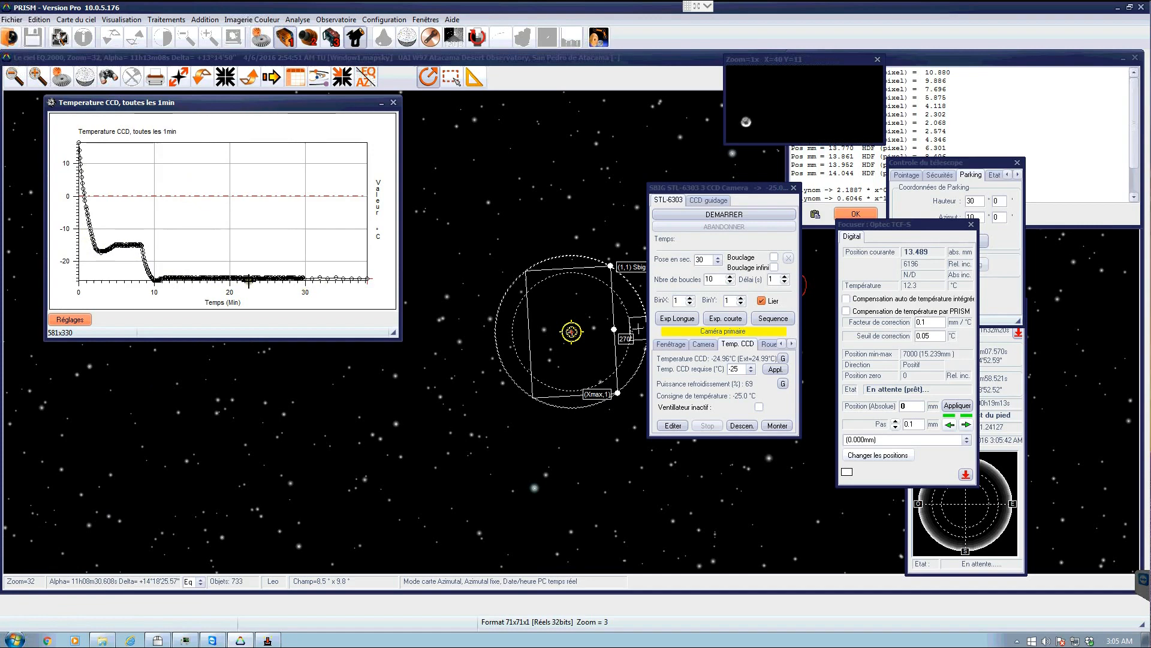
{"action": "left_click", "coordinate": [393, 102]}
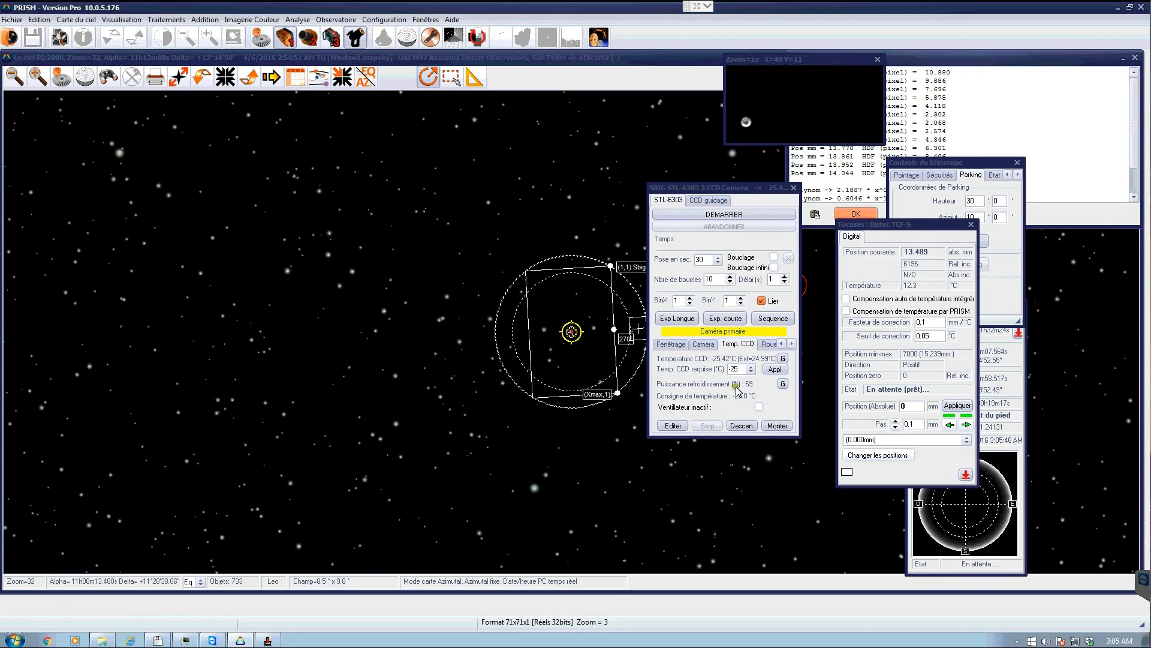
- Move the camera control window aside and close the focus results log window
{"action": "left_click", "coordinate": [727, 214]}
{"action": "left_click_drag", "start_coordinate": [727, 193], "coordinate": [1091, 286]}
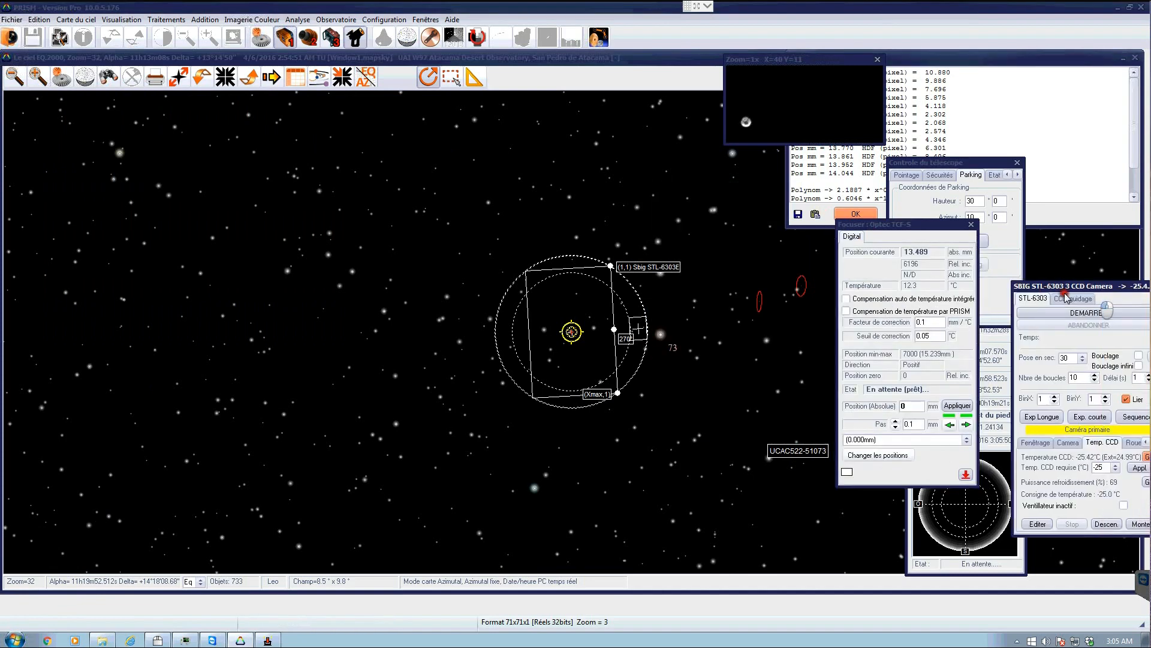
{"action": "left_click_drag", "start_coordinate": [897, 285], "coordinate": [897, 276]}
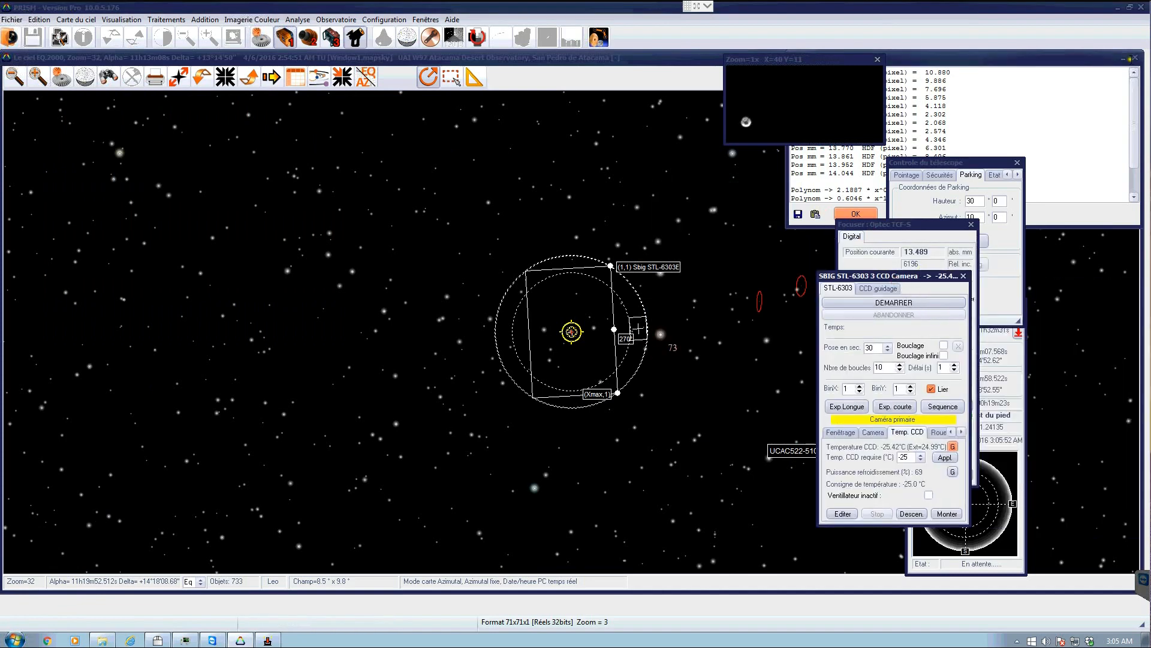
{"action": "left_click", "coordinate": [1137, 59]}
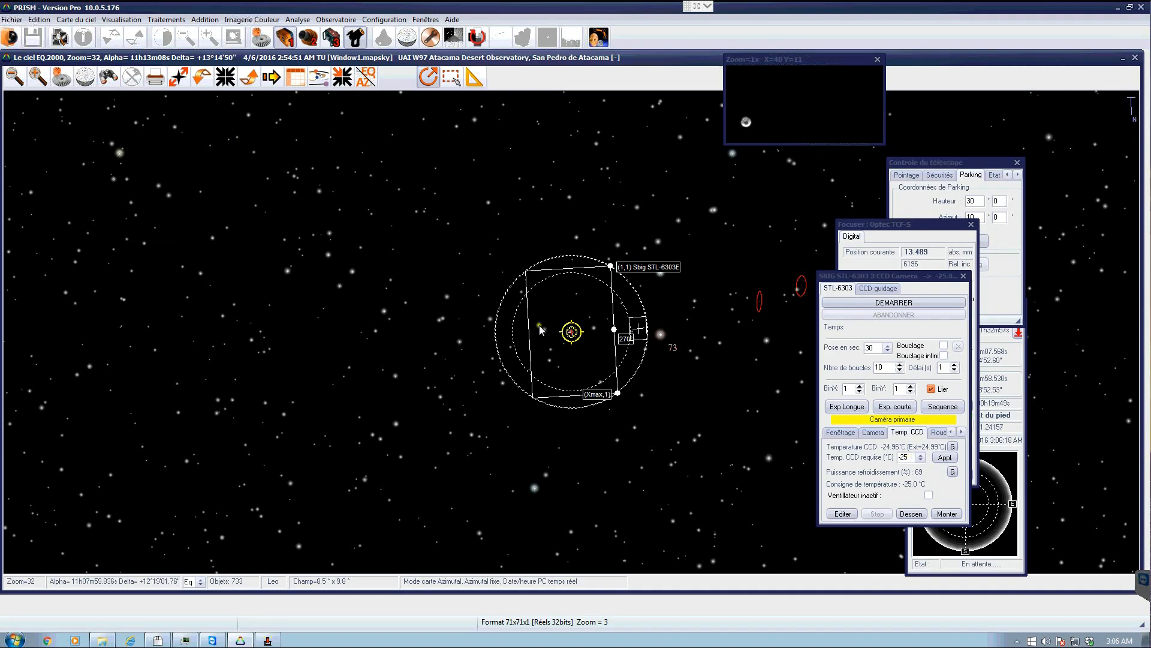
- Start a 30-second full-frame exposure with the camera
{"action": "left_click_drag", "start_coordinate": [906, 282], "coordinate": [938, 299]}
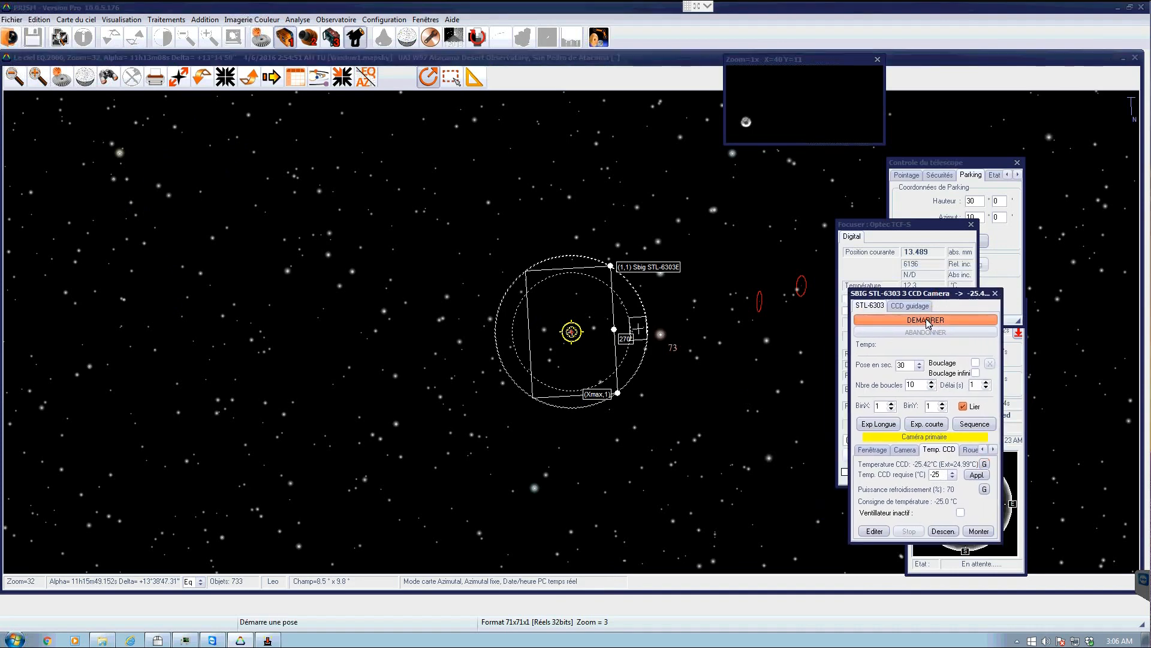
{"action": "left_click", "coordinate": [928, 321]}
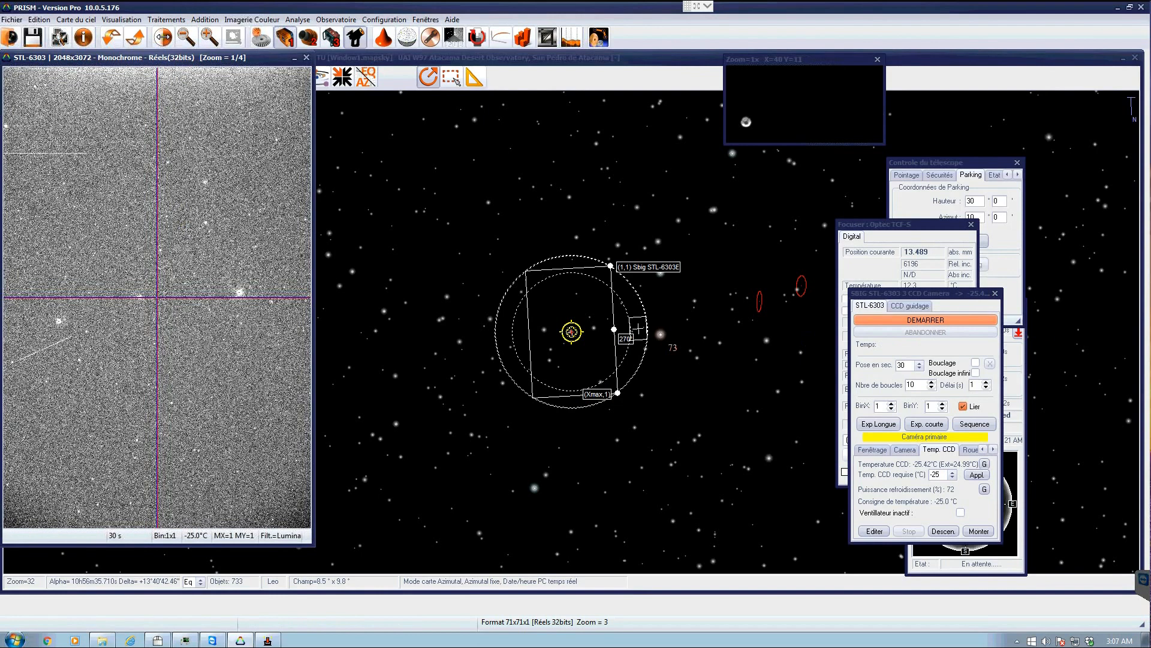
- Open the image contrast tool and apply the planetary-images threshold preset to the new exposure
{"action": "left_click", "coordinate": [172, 37]}
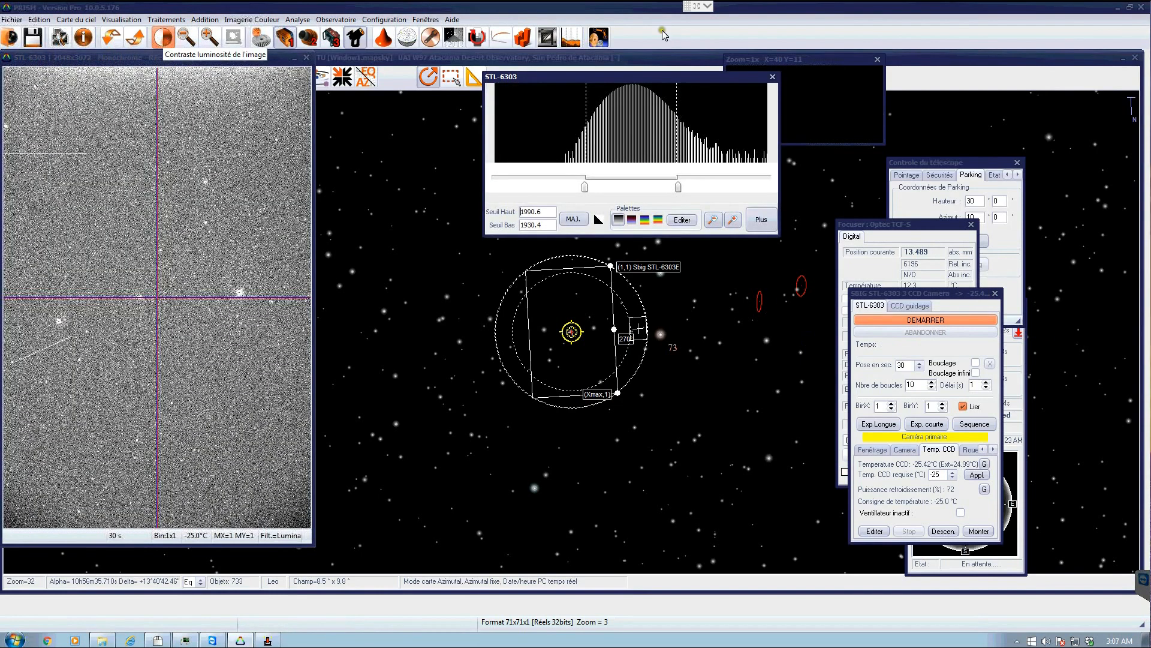
{"action": "left_click_drag", "start_coordinate": [528, 77], "coordinate": [386, 114]}
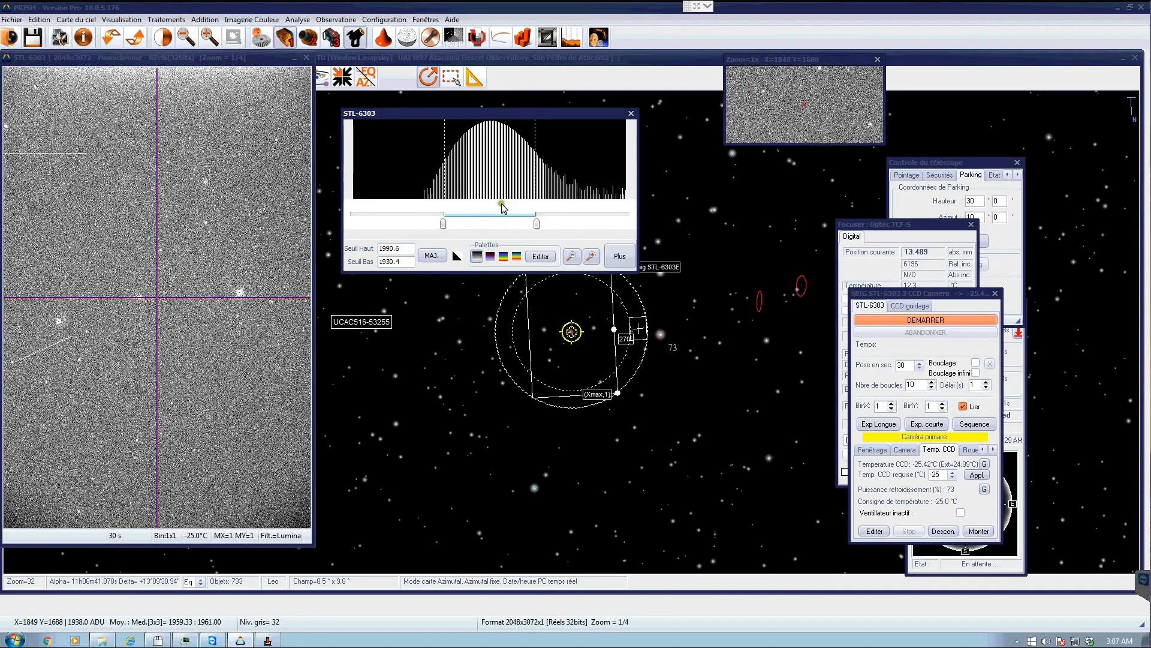
{"action": "left_click", "coordinate": [617, 258]}
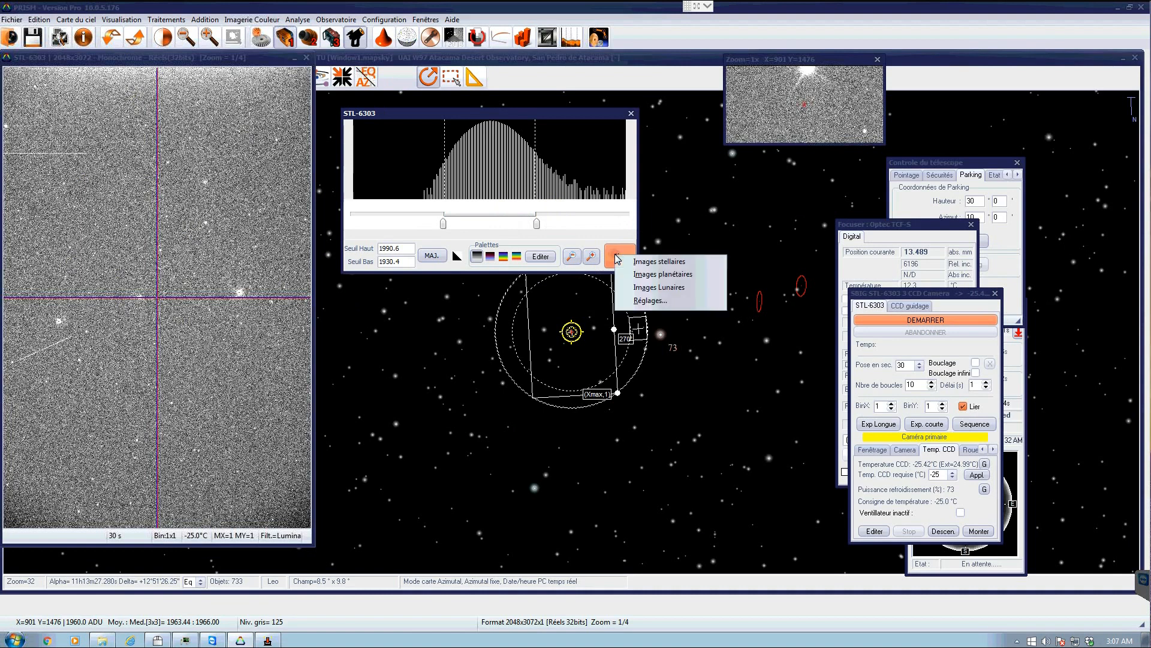
{"action": "left_click", "coordinate": [638, 287]}
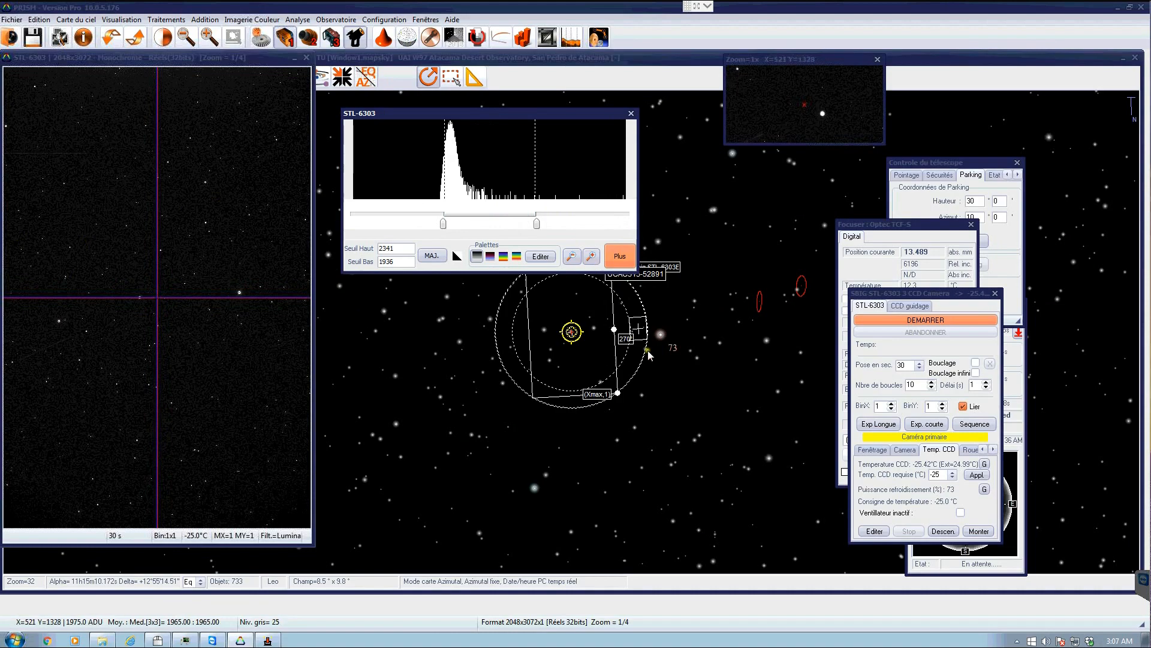
{"action": "left_click", "coordinate": [618, 259]}
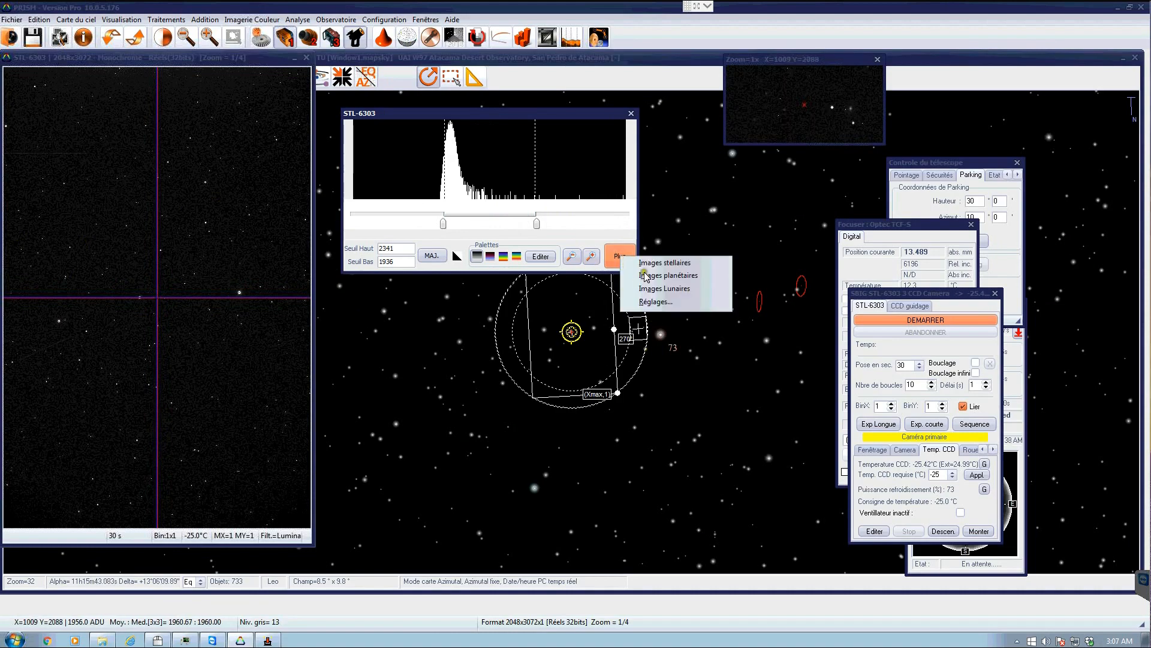
{"action": "left_click", "coordinate": [645, 274]}
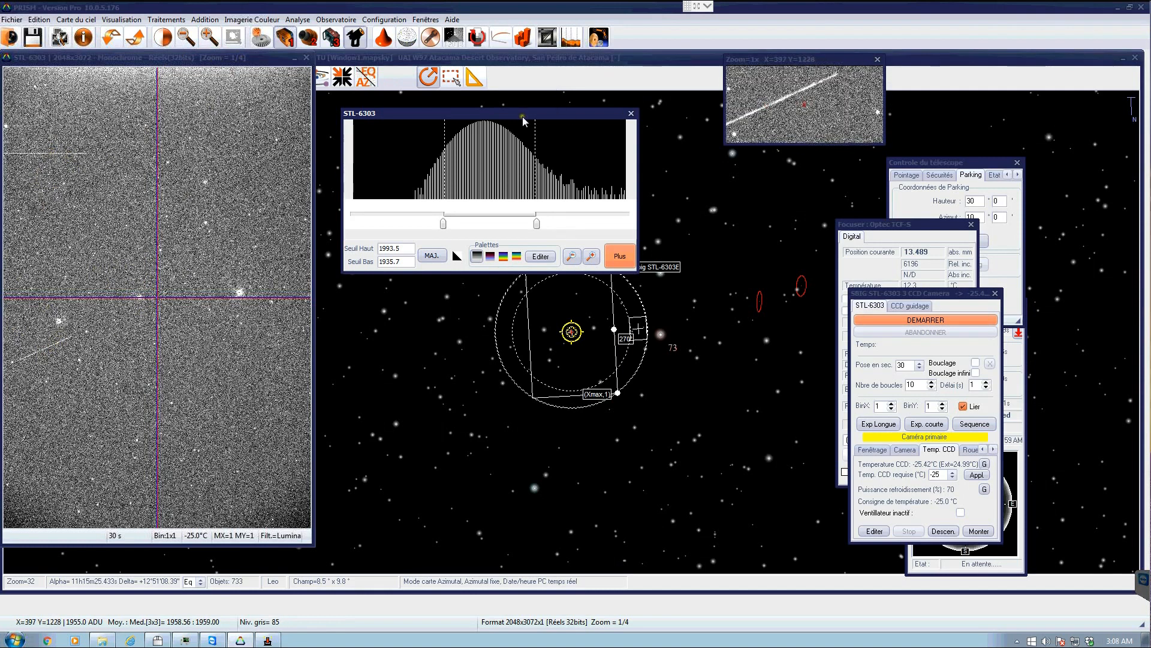
- Measure stellar sharpness on the central 512x512 zone of the exposure and zoom in on the image
{"action": "left_click_drag", "start_coordinate": [522, 116], "coordinate": [641, 135]}
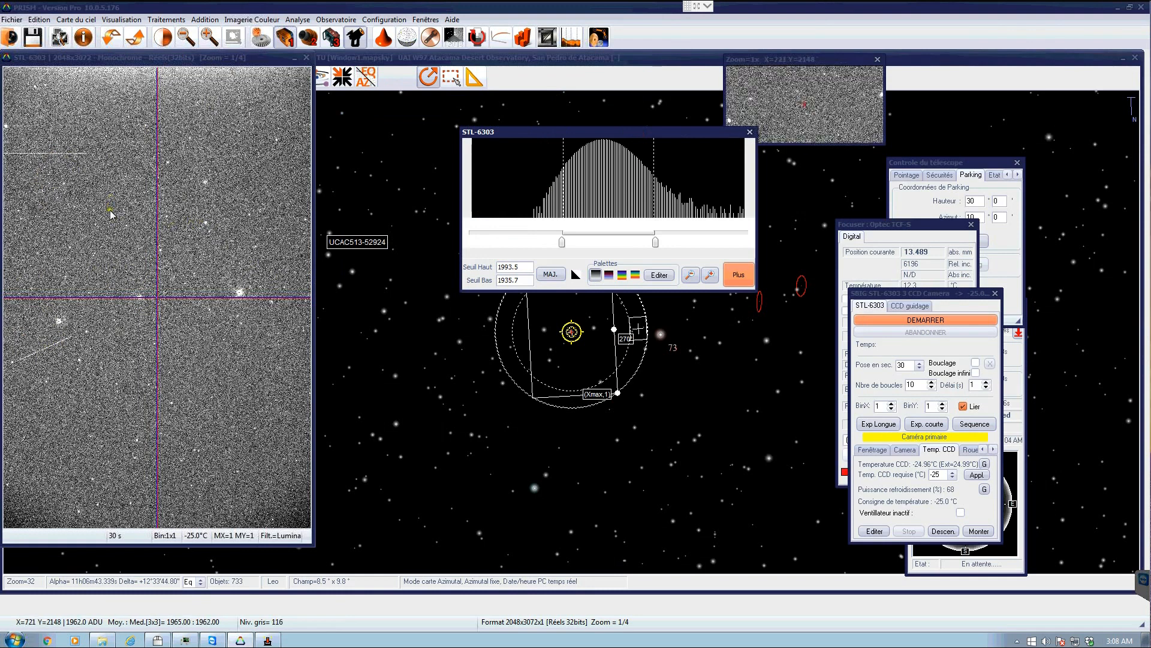
{"action": "right_click", "coordinate": [120, 229]}
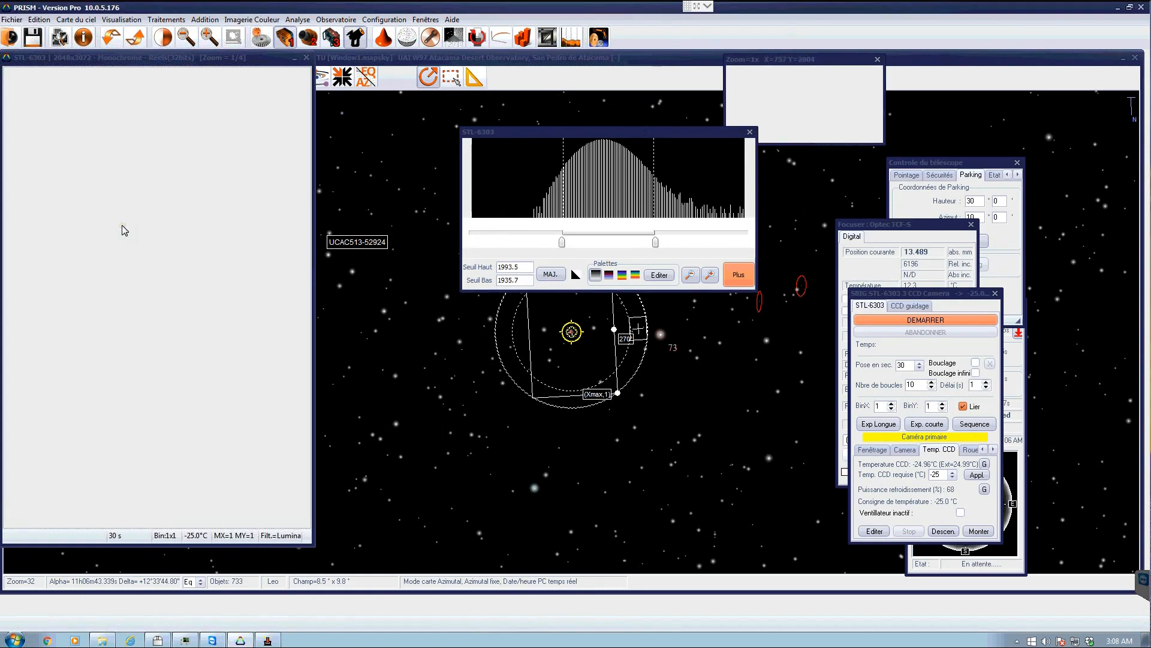
{"action": "mouse_move", "coordinate": [110, 246]}
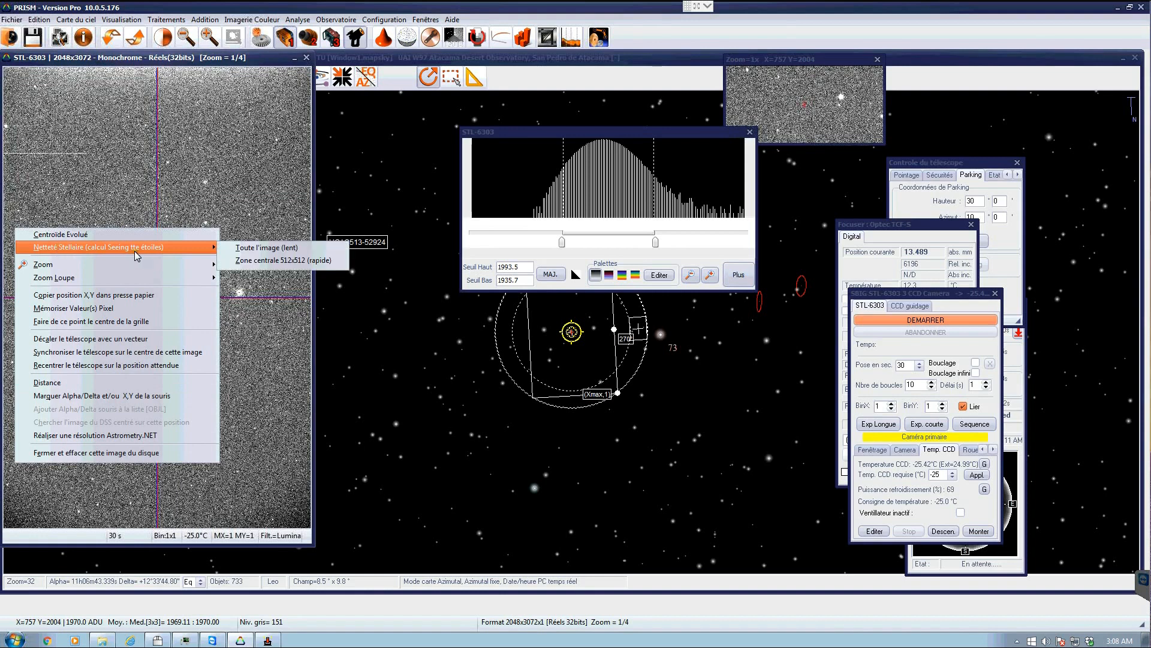
{"action": "left_click", "coordinate": [257, 261]}
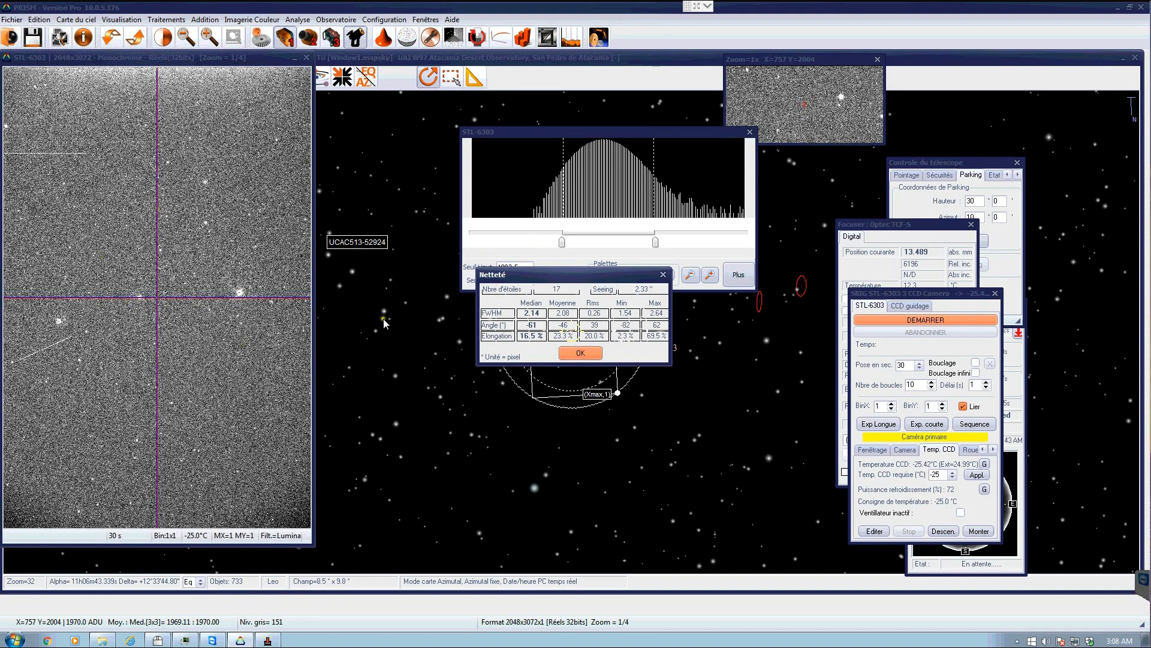
{"action": "left_click", "coordinate": [581, 353]}
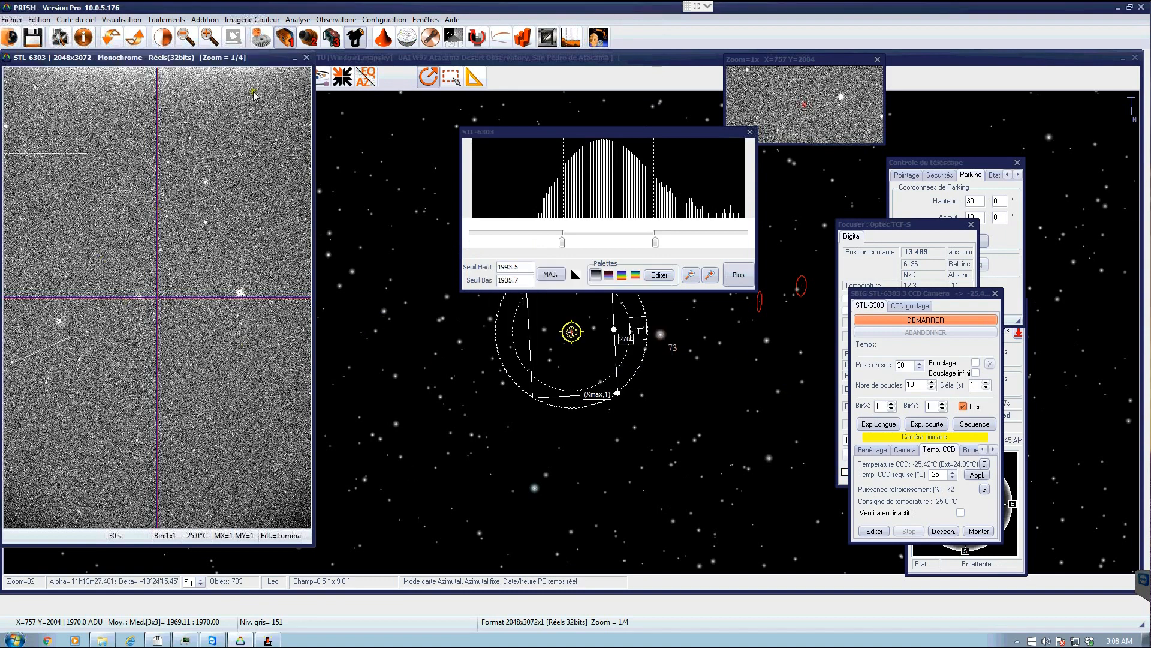
{"action": "left_click", "coordinate": [208, 40]}
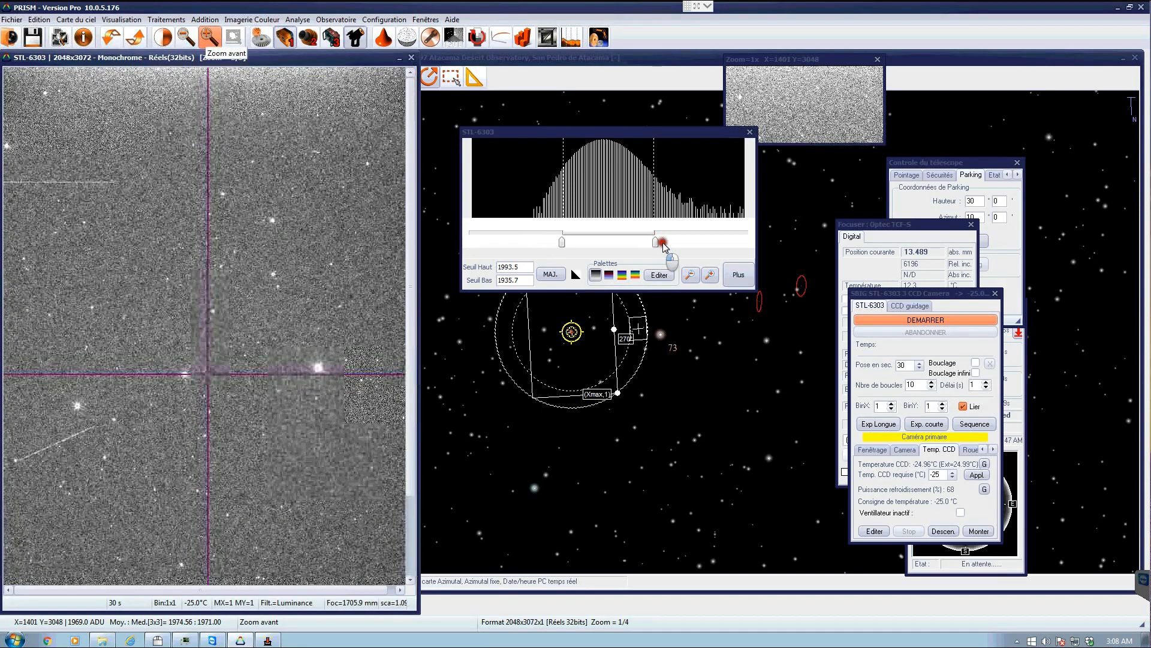
- Raise the contrast tool's high threshold to 2025.8 and move the zoom window next to the image
{"action": "left_click", "coordinate": [704, 246]}
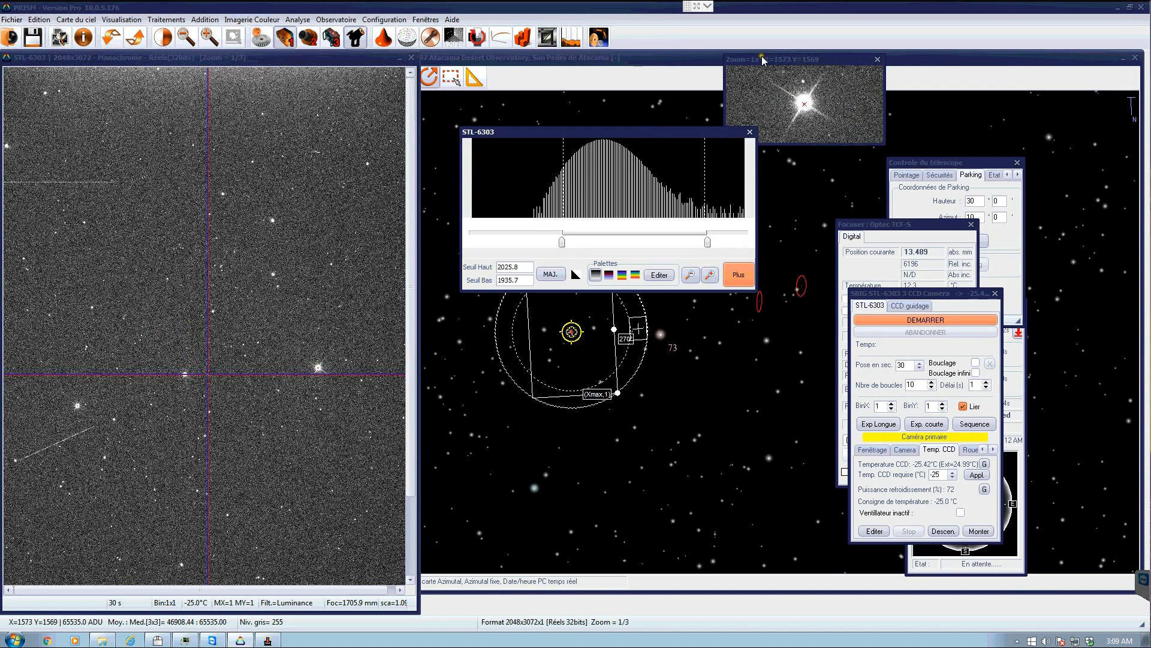
{"action": "left_click_drag", "start_coordinate": [766, 59], "coordinate": [409, 70]}
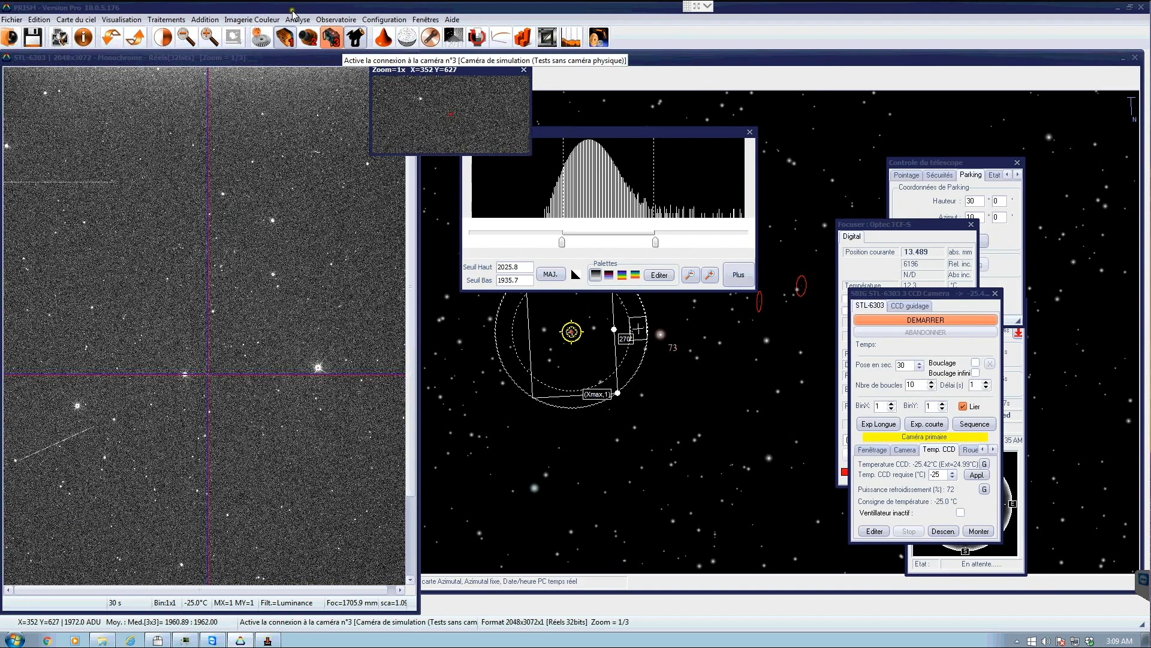
- Try direct focusing on a star with star magnitudes 9 to 10 and a 5-second exposure, then cancel the dialog
{"action": "left_click", "coordinate": [336, 21]}
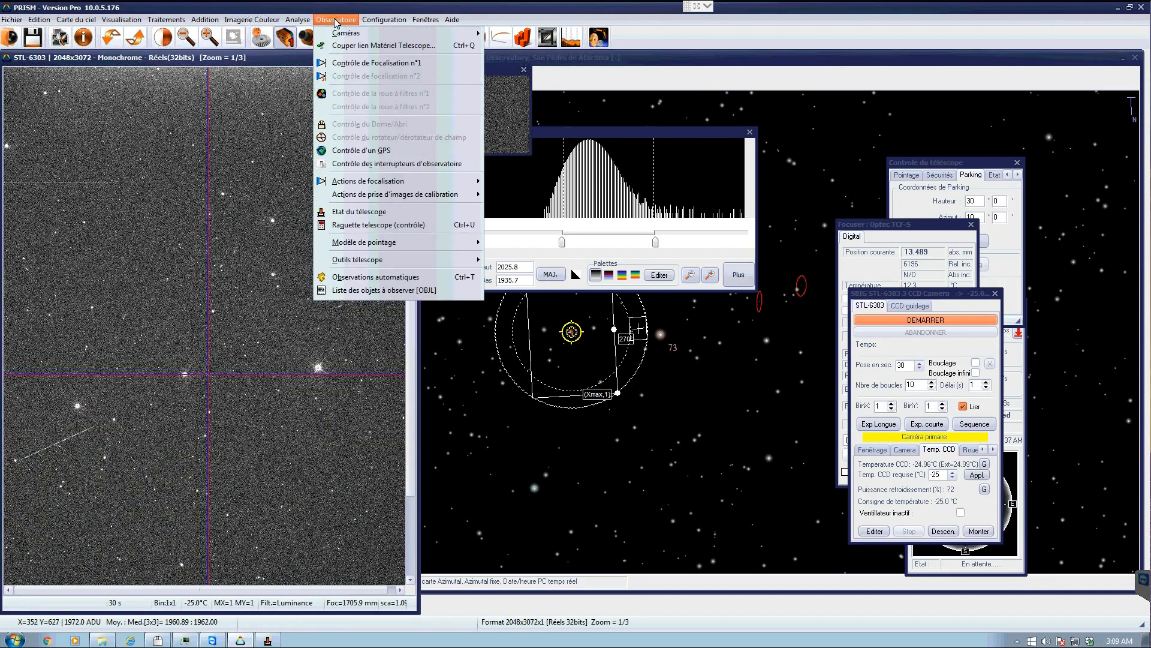
{"action": "mouse_move", "coordinate": [390, 182]}
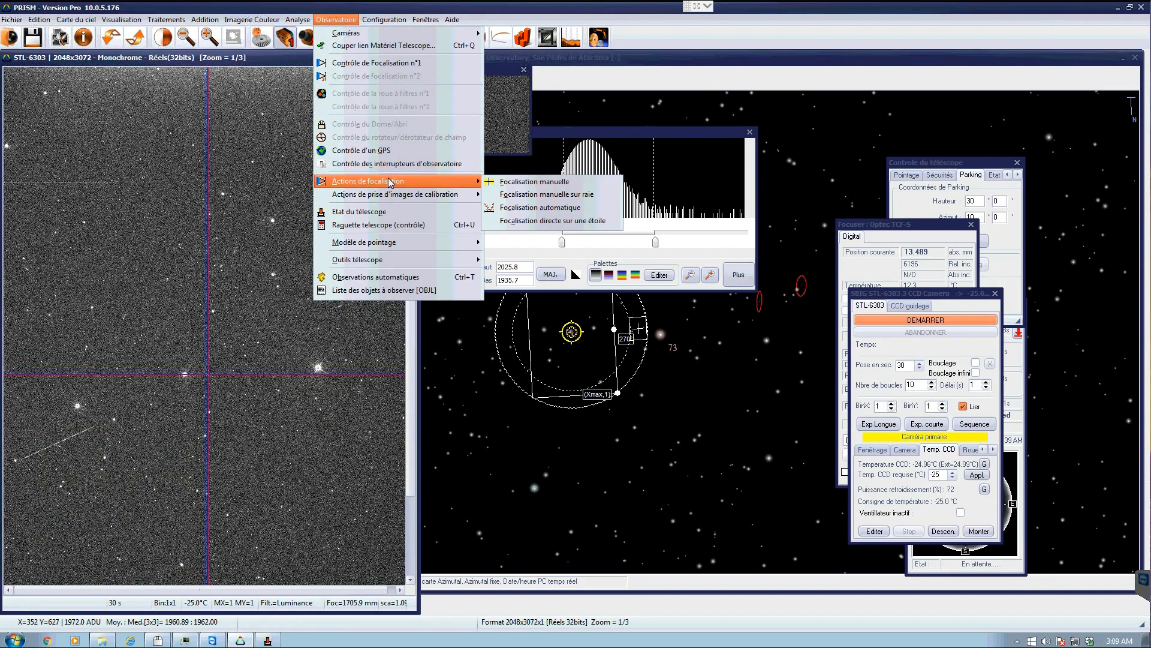
{"action": "left_click", "coordinate": [542, 221]}
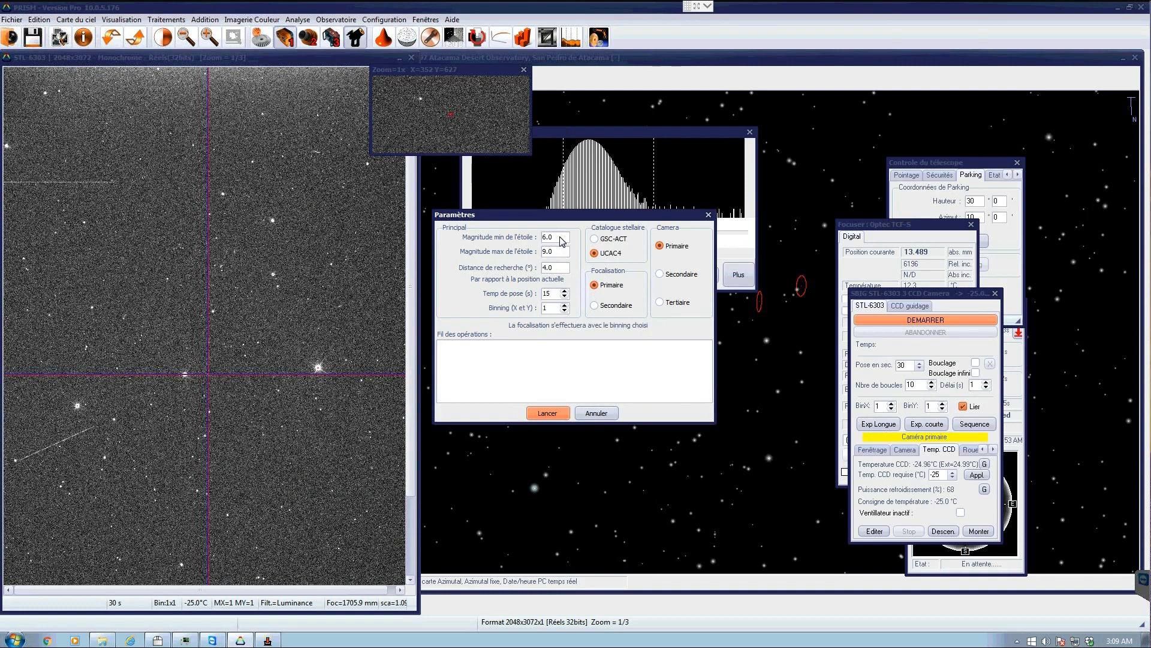
{"action": "double_click", "coordinate": [562, 239]}
{"action": "type", "text": "9.0"}
{"action": "left_click", "coordinate": [538, 245]}
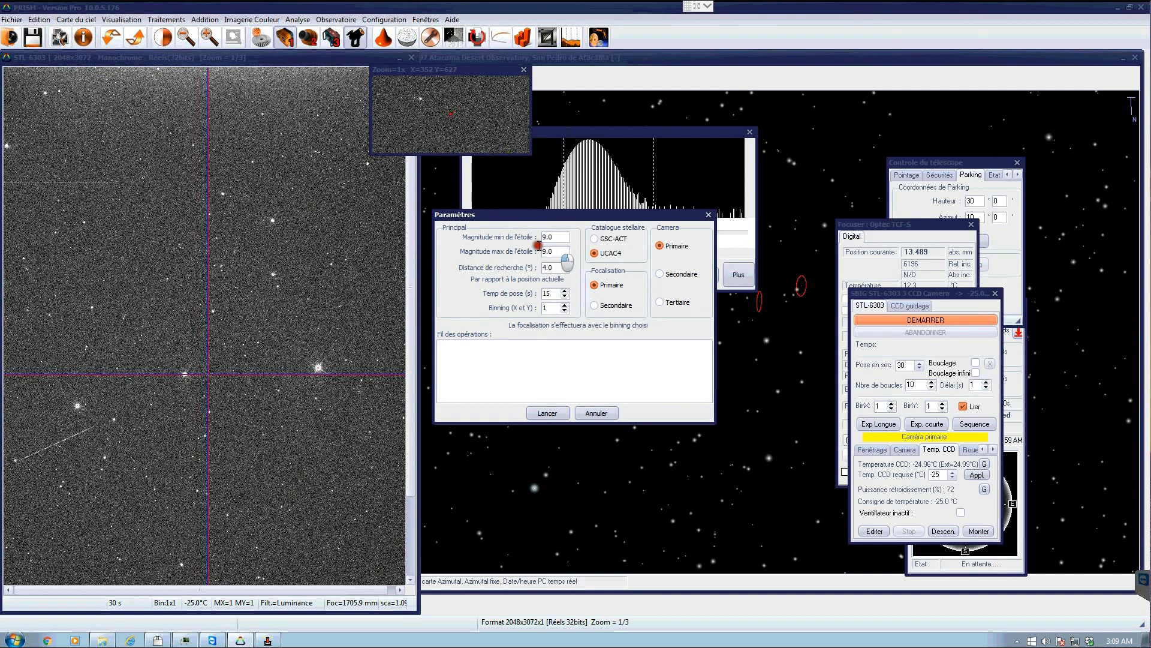
{"action": "key", "text": "Tab"}
{"action": "left_click", "coordinate": [452, 220]}
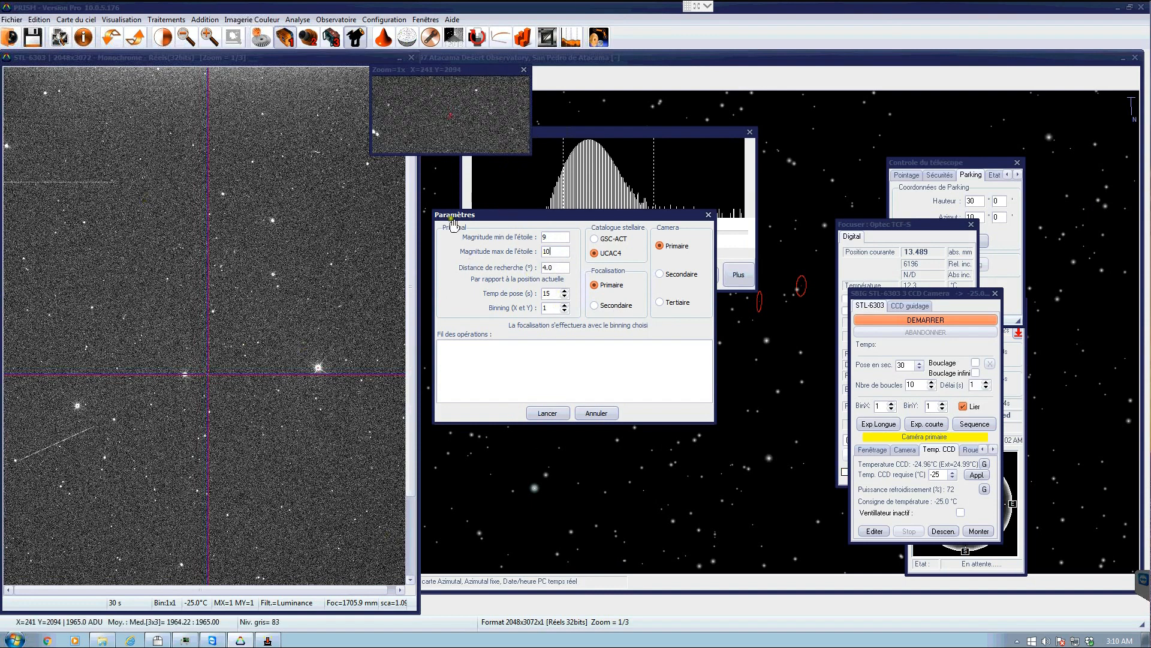
{"action": "left_click", "coordinate": [551, 238]}
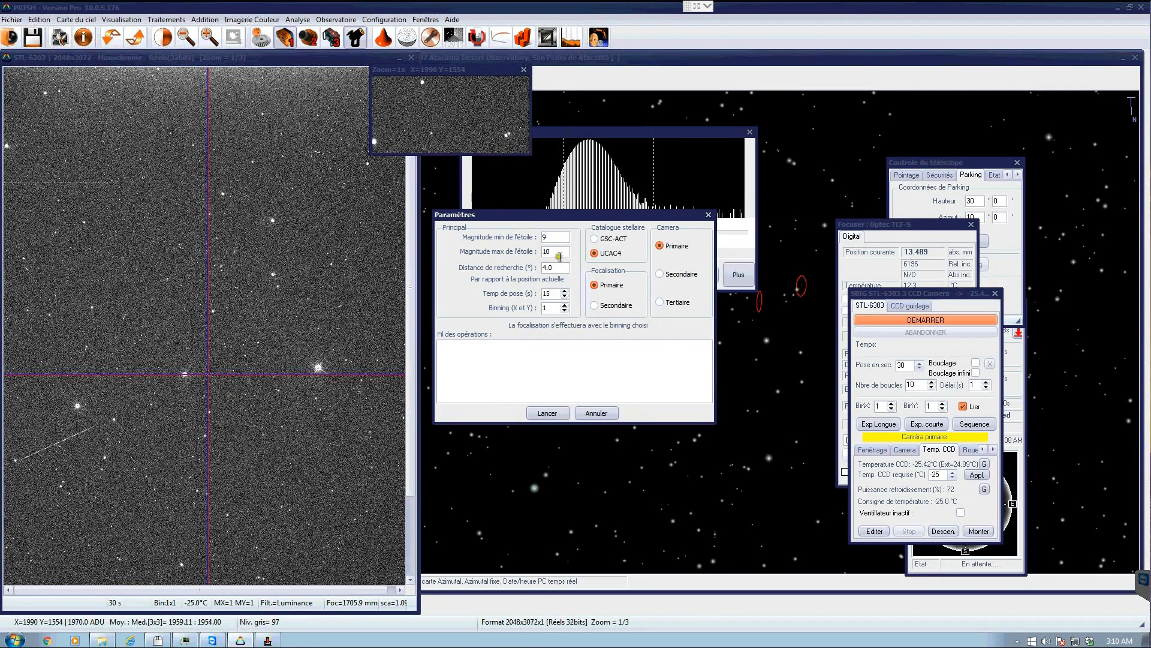
{"action": "left_click", "coordinate": [553, 236]}
{"action": "left_click", "coordinate": [550, 293]}
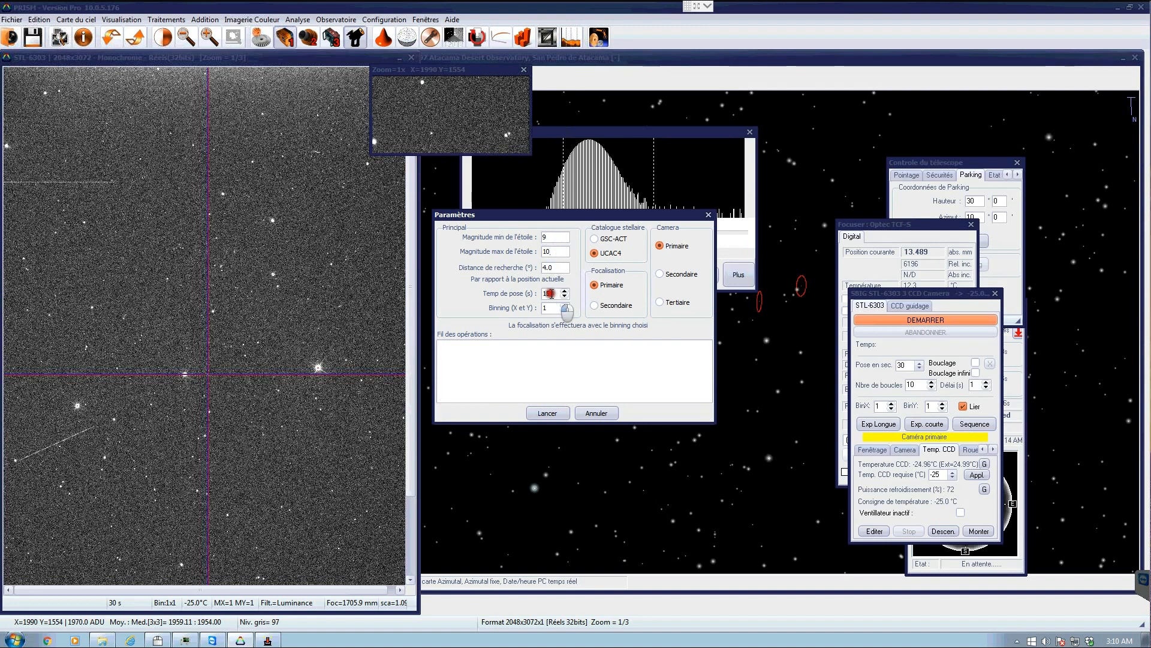
{"action": "left_click", "coordinate": [565, 296]}
{"action": "type", "text": "5"}
{"action": "left_click", "coordinate": [549, 309]}
{"action": "left_click", "coordinate": [543, 413]}
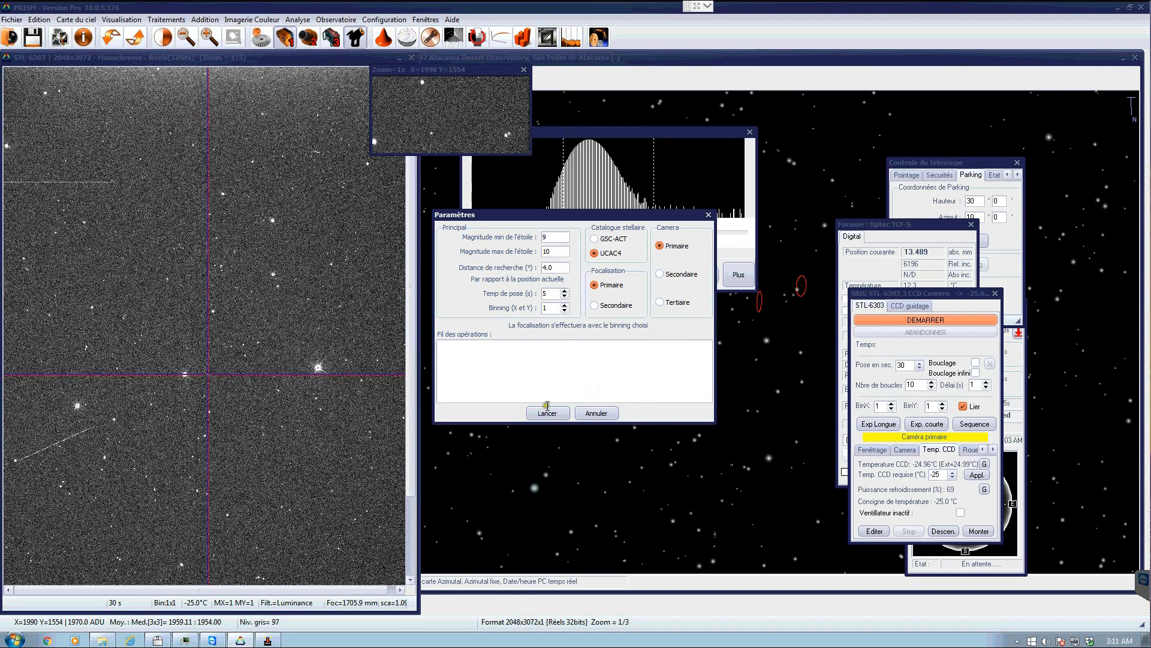
{"action": "left_click", "coordinate": [600, 414]}
- Move the contrast tool window over the upper part of the sky chart
{"action": "left_click_drag", "start_coordinate": [659, 129], "coordinate": [879, 138]}
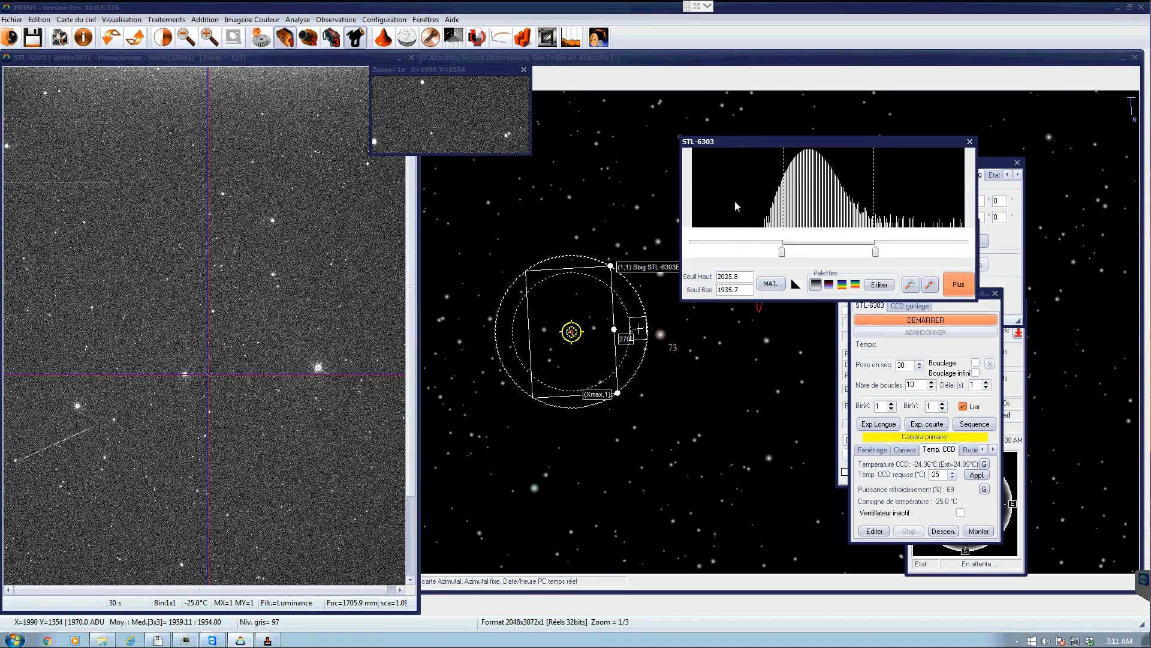